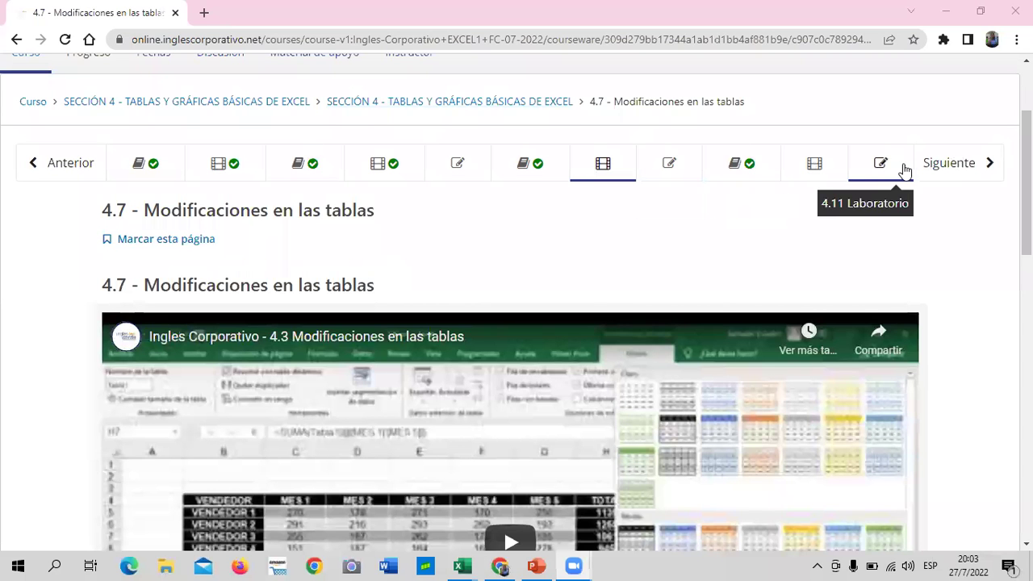
Step: Open the 4.11 Laboratorio quiz unit and look through its questions
{"action": "left_click", "coordinate": [904, 168]}
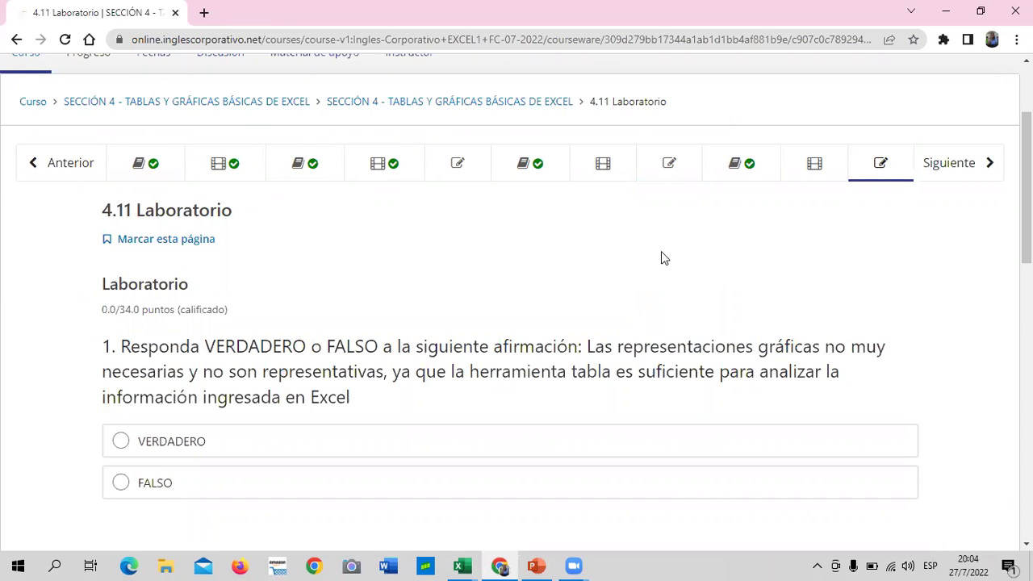
{"action": "scroll", "coordinate": [661, 252], "scroll_direction": "down", "scroll_amount": 2}
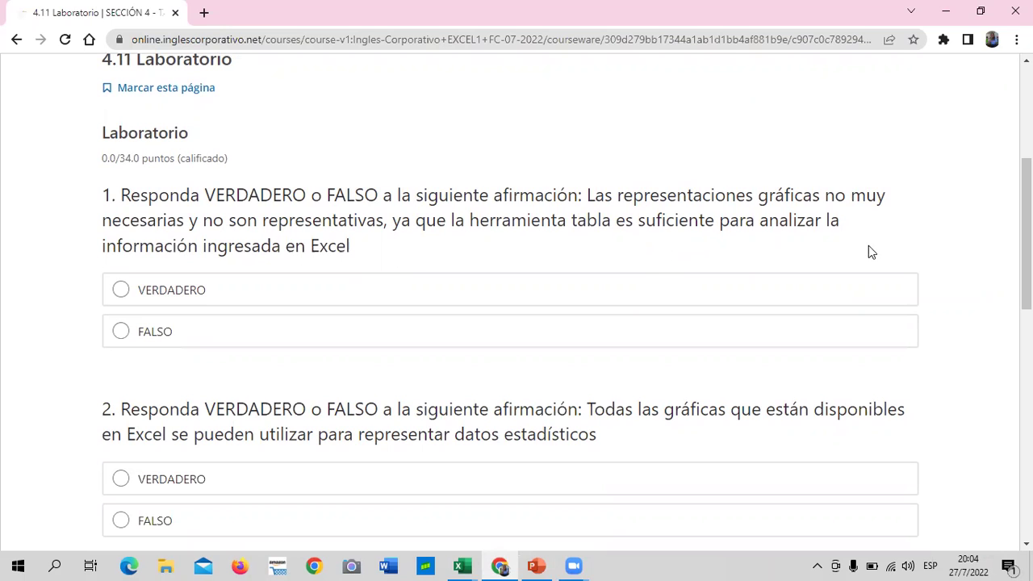
{"action": "scroll", "coordinate": [868, 246], "scroll_direction": "up", "scroll_amount": 3}
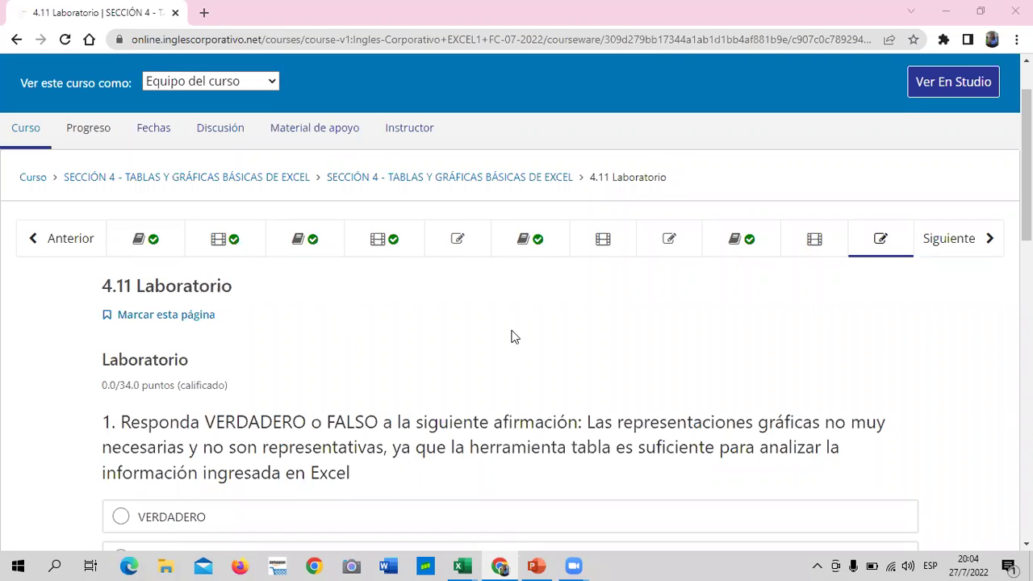
{"action": "scroll", "coordinate": [510, 331], "scroll_direction": "down", "scroll_amount": 1}
Step: Glance over the 4.8 Laboratorio quiz, then go back to 4.11 Laboratorio
{"action": "left_click", "coordinate": [683, 170]}
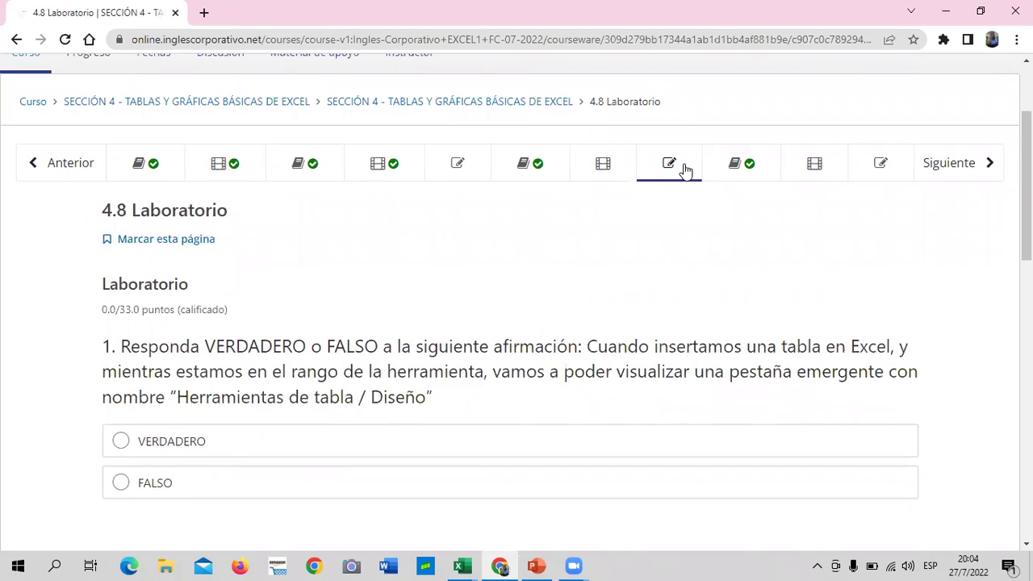
{"action": "scroll", "coordinate": [613, 347], "scroll_direction": "down", "scroll_amount": 2}
{"action": "scroll", "coordinate": [614, 347], "scroll_direction": "down", "scroll_amount": 2}
{"action": "scroll", "coordinate": [616, 352], "scroll_direction": "down", "scroll_amount": 3}
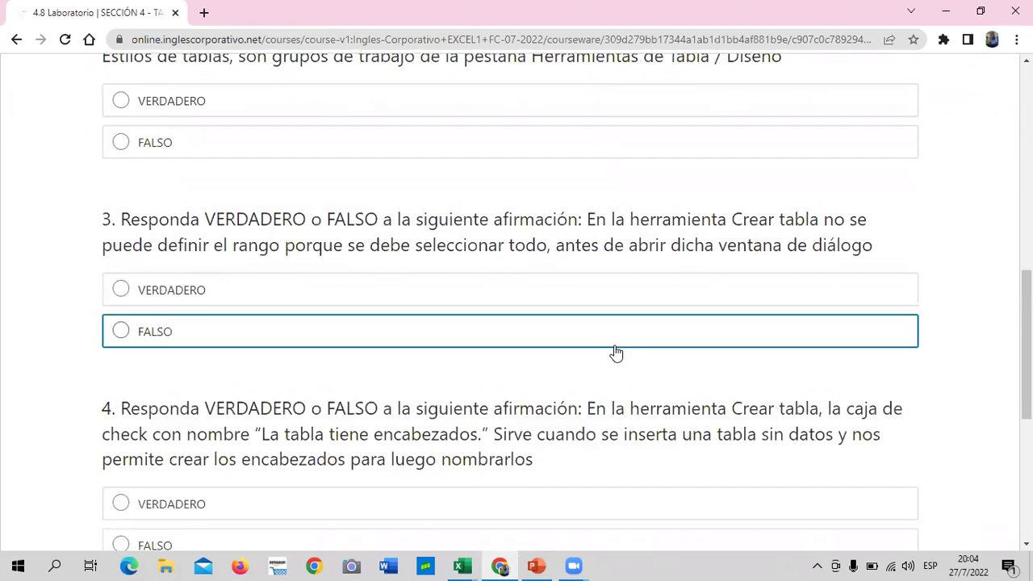
{"action": "scroll", "coordinate": [616, 353], "scroll_direction": "up", "scroll_amount": 7}
{"action": "scroll", "coordinate": [686, 315], "scroll_direction": "up", "scroll_amount": 4}
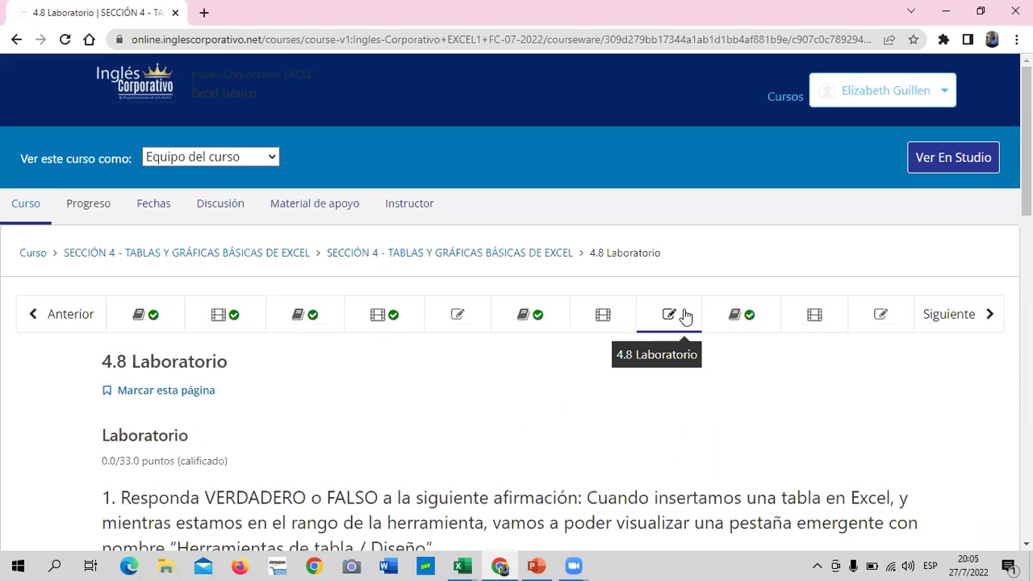
{"action": "left_click", "coordinate": [888, 314]}
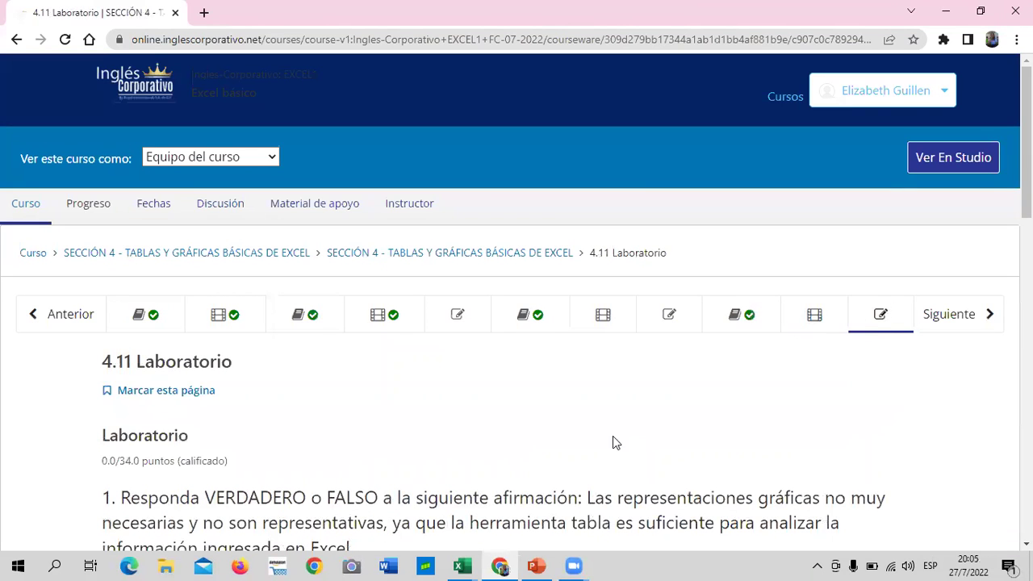
{"action": "scroll", "coordinate": [613, 443], "scroll_direction": "down", "scroll_amount": 2}
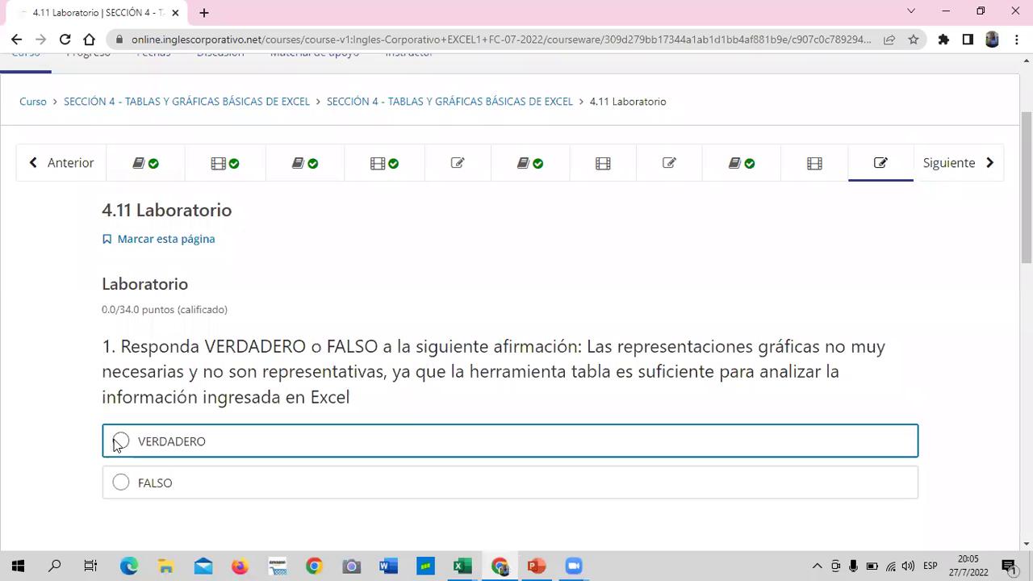
Step: Mark question 1 of the 4.11 Laboratorio quiz as VERDADERO
{"action": "scroll", "coordinate": [119, 445], "scroll_direction": "down", "scroll_amount": 3}
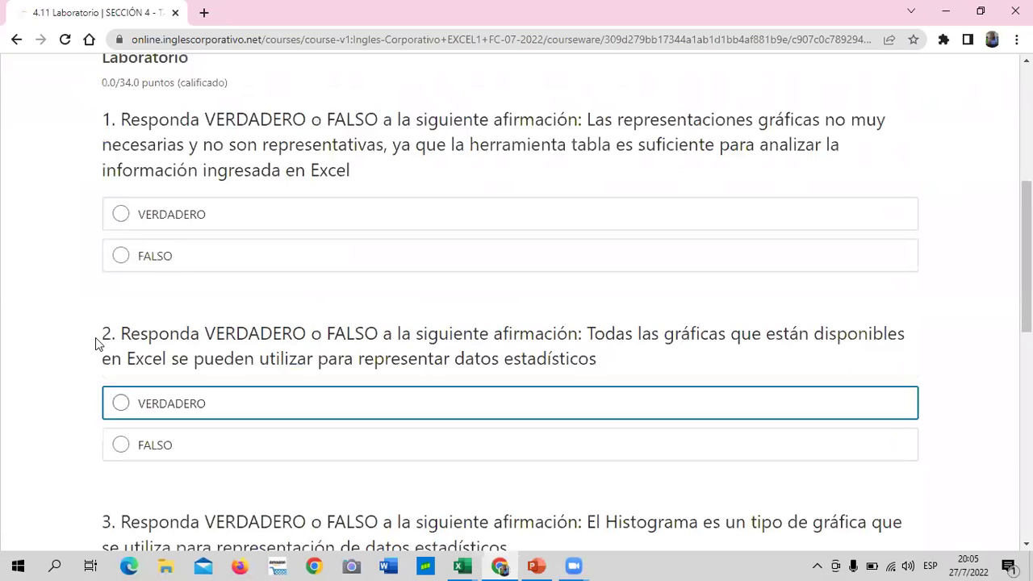
{"action": "left_click", "coordinate": [120, 214]}
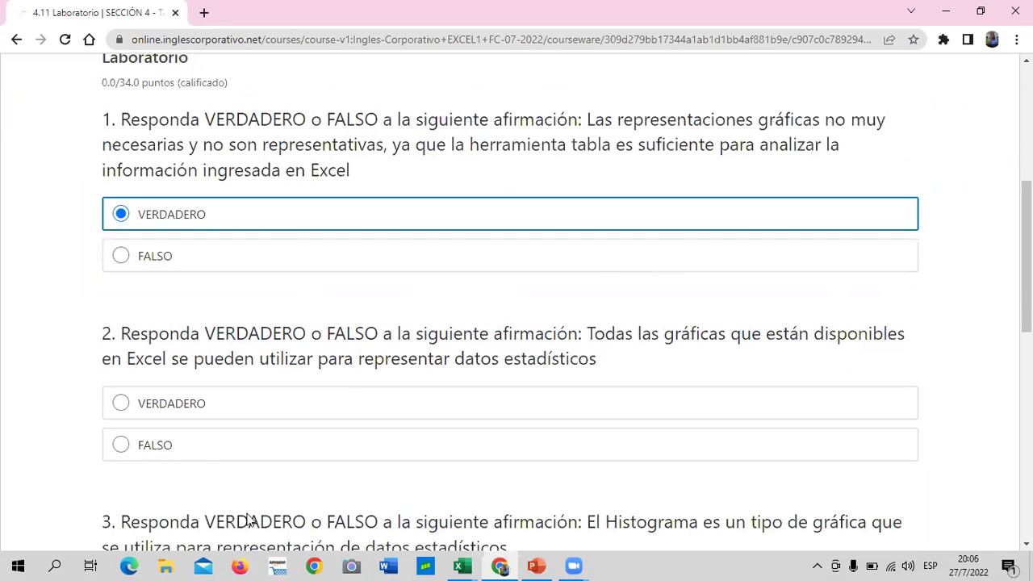
Step: Answer question 2 of the 4.11 Laboratorio quiz as VERDADERO
{"action": "left_click", "coordinate": [120, 405]}
{"action": "scroll", "coordinate": [347, 414], "scroll_direction": "down", "scroll_amount": 1}
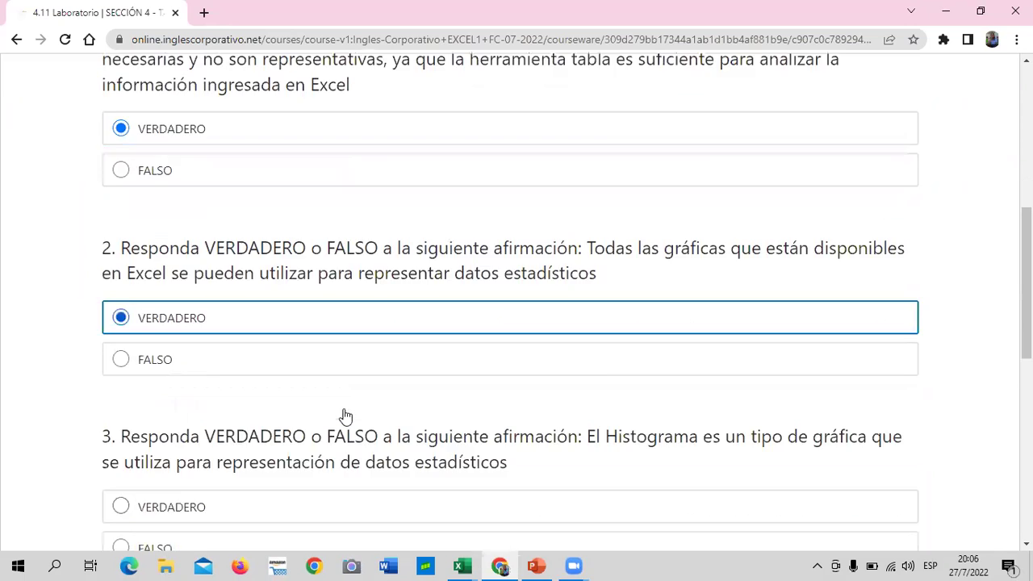
{"action": "scroll", "coordinate": [531, 204], "scroll_direction": "down", "scroll_amount": 1}
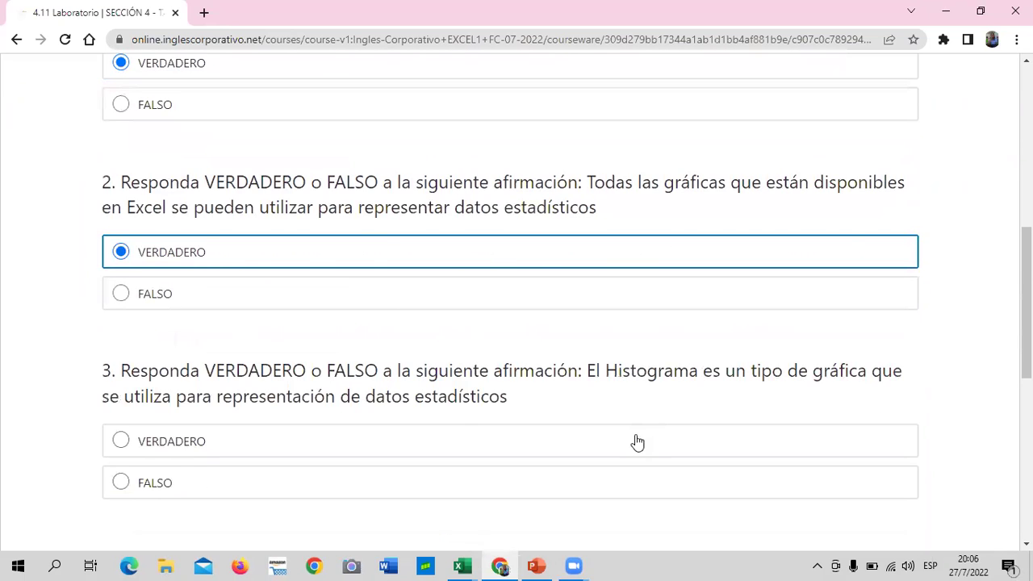
{"action": "scroll", "coordinate": [638, 442], "scroll_direction": "down", "scroll_amount": 1}
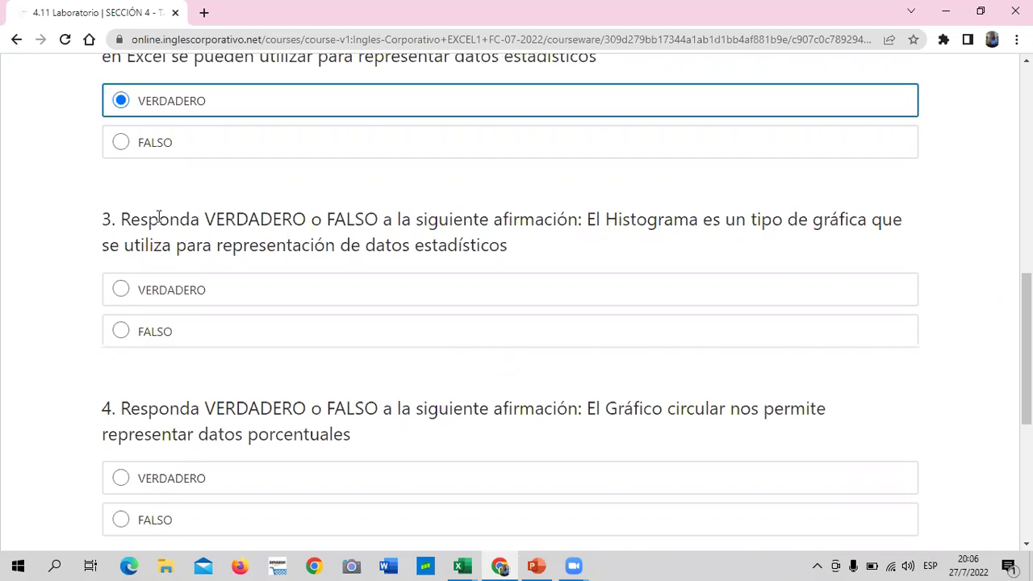
Step: Answer question 3 FALSO and question 4 VERDADERO, then reveal the correct answers
{"action": "left_click", "coordinate": [121, 337]}
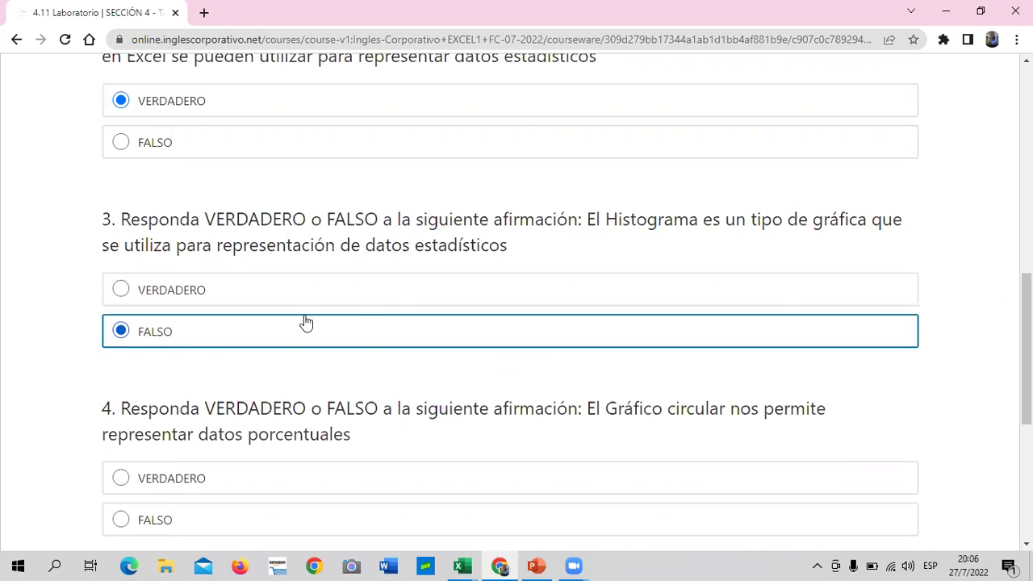
{"action": "scroll", "coordinate": [366, 320], "scroll_direction": "down", "scroll_amount": 1}
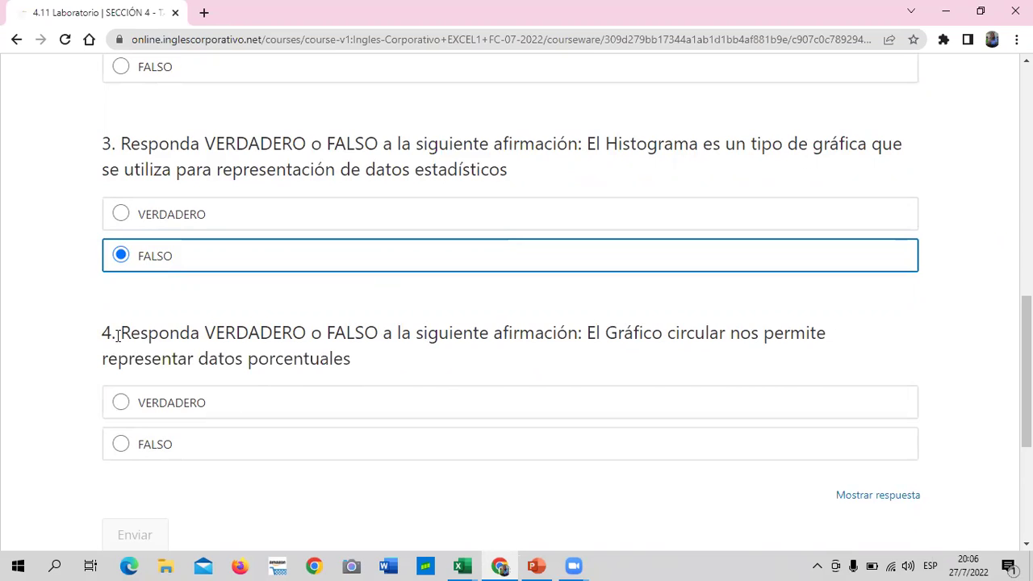
{"action": "left_click", "coordinate": [121, 403]}
{"action": "left_click", "coordinate": [865, 496]}
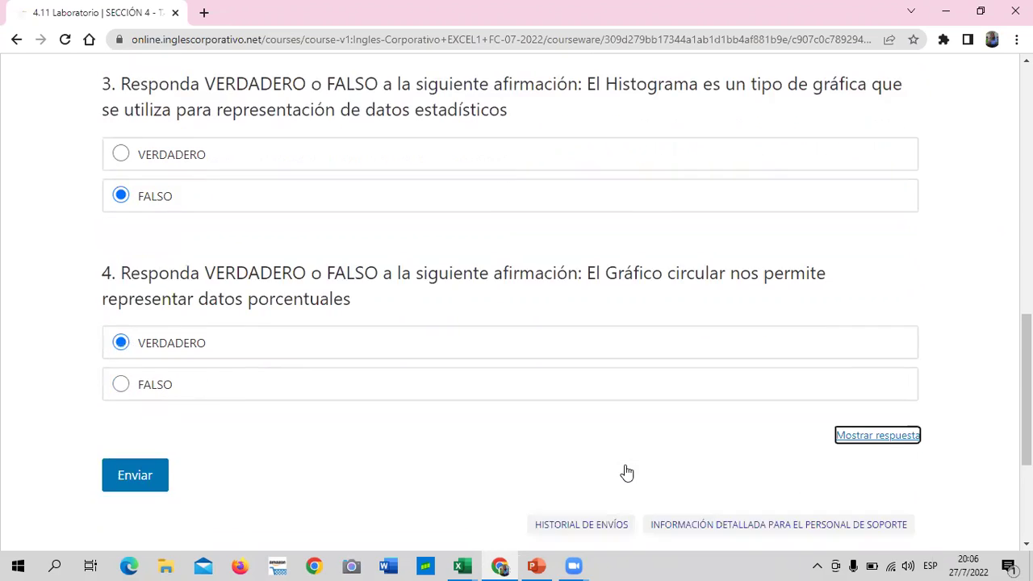
Step: Switch question 1 to FALSO and show the correct answers again
{"action": "scroll", "coordinate": [623, 473], "scroll_direction": "down", "scroll_amount": 2}
{"action": "scroll", "coordinate": [756, 386], "scroll_direction": "up", "scroll_amount": 7}
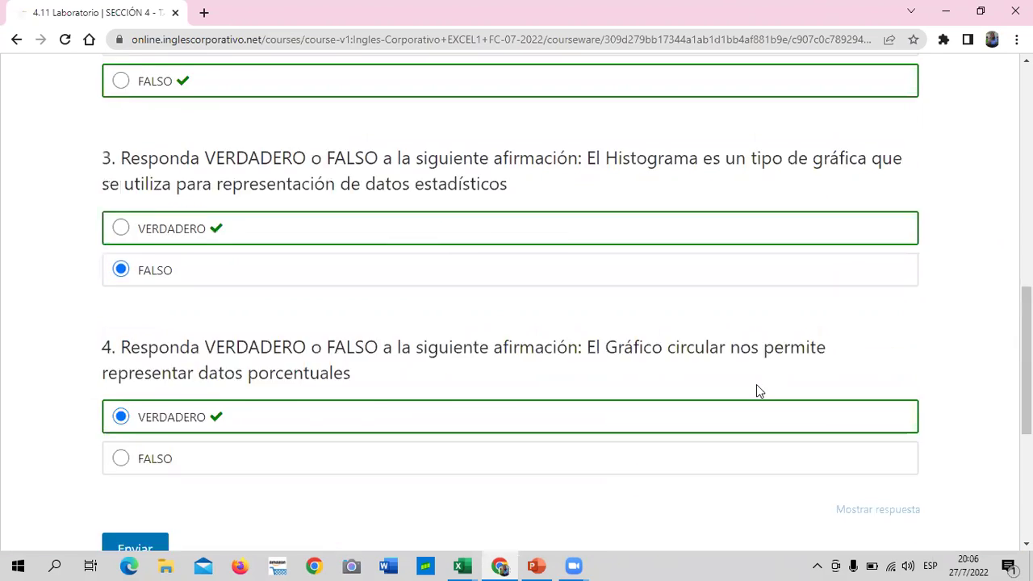
{"action": "left_click", "coordinate": [681, 293]}
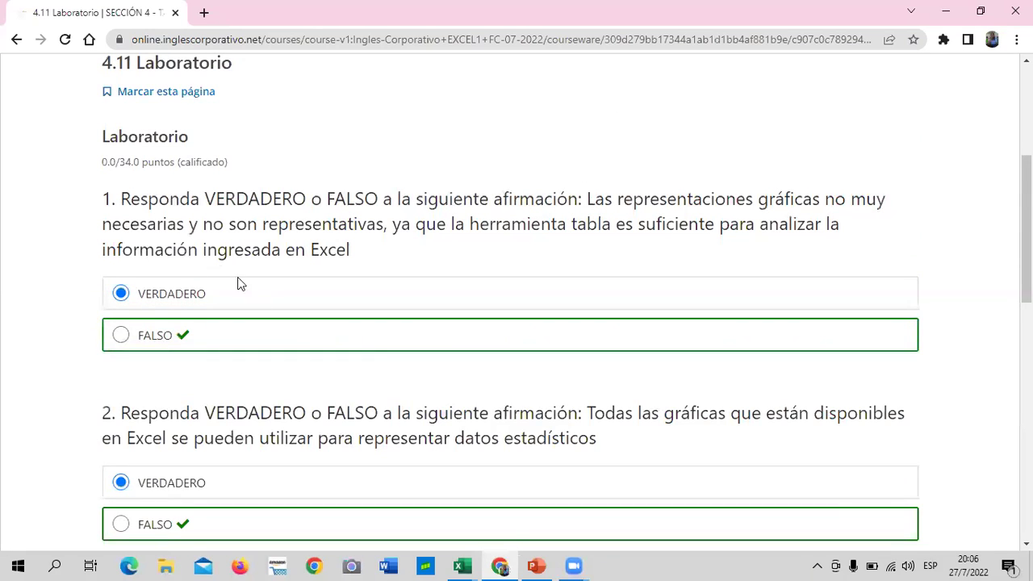
{"action": "scroll", "coordinate": [246, 291], "scroll_direction": "up", "scroll_amount": 3}
{"action": "scroll", "coordinate": [275, 289], "scroll_direction": "down", "scroll_amount": 4}
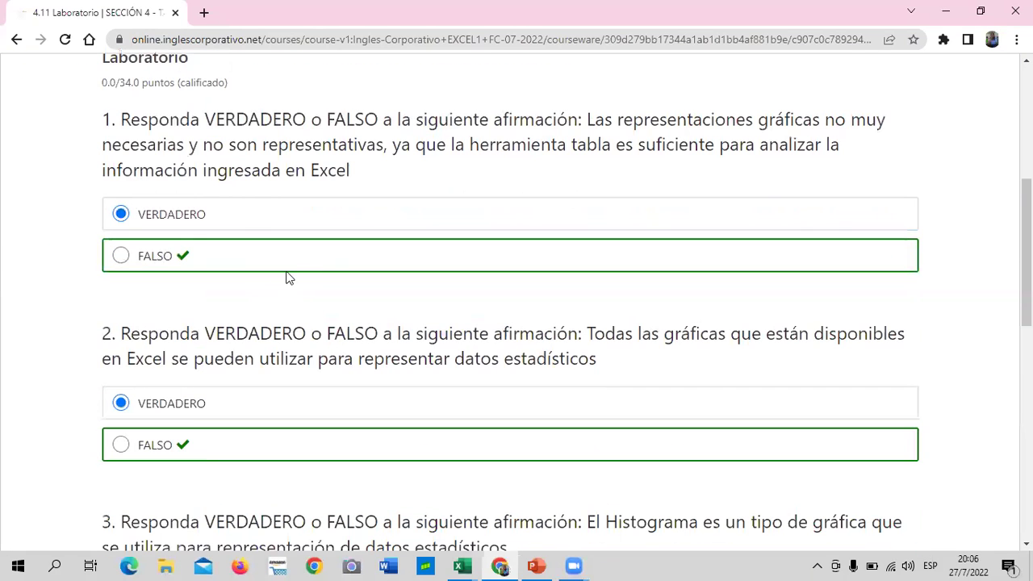
{"action": "left_click", "coordinate": [118, 259]}
{"action": "left_click", "coordinate": [121, 215]}
{"action": "left_click", "coordinate": [122, 257]}
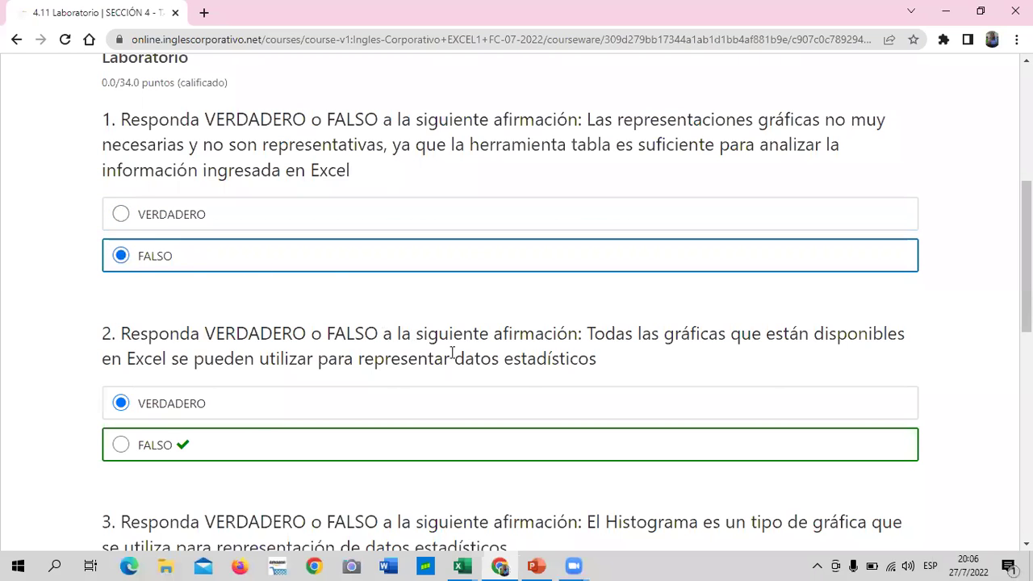
{"action": "scroll", "coordinate": [553, 415], "scroll_direction": "down", "scroll_amount": 3}
{"action": "scroll", "coordinate": [710, 461], "scroll_direction": "down", "scroll_amount": 6}
{"action": "left_click", "coordinate": [880, 203]}
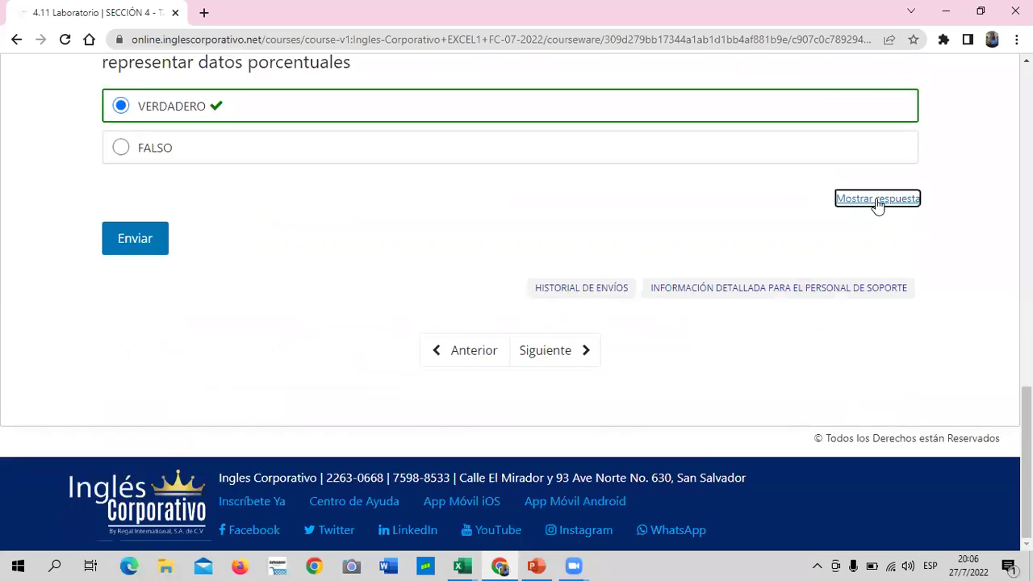
Step: Switch question 2 to FALSO and show the correct answers once more
{"action": "scroll", "coordinate": [347, 339], "scroll_direction": "up", "scroll_amount": 3}
{"action": "scroll", "coordinate": [342, 347], "scroll_direction": "up", "scroll_amount": 3}
{"action": "scroll", "coordinate": [343, 347], "scroll_direction": "up", "scroll_amount": 3}
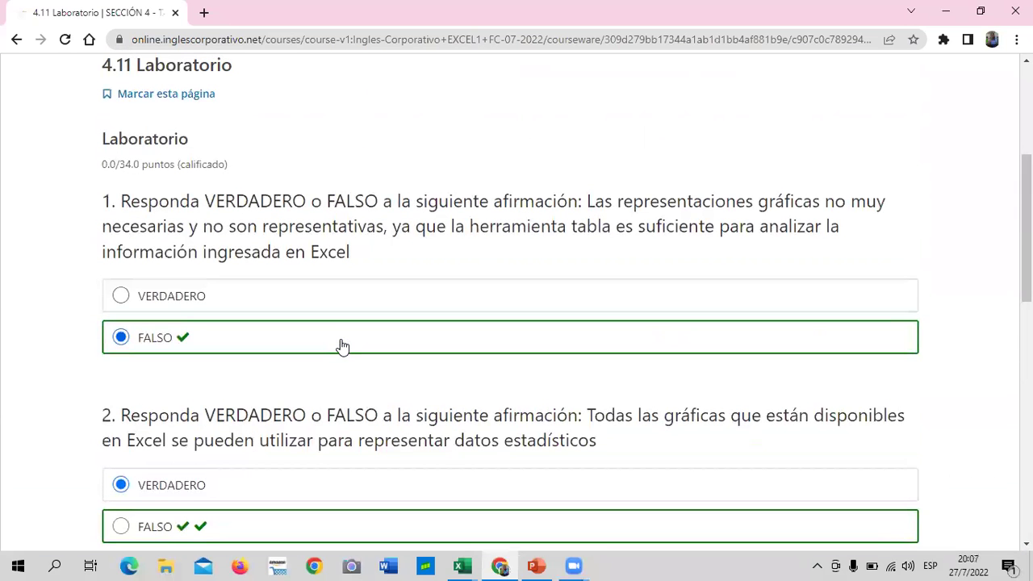
{"action": "scroll", "coordinate": [343, 347], "scroll_direction": "down", "scroll_amount": 2}
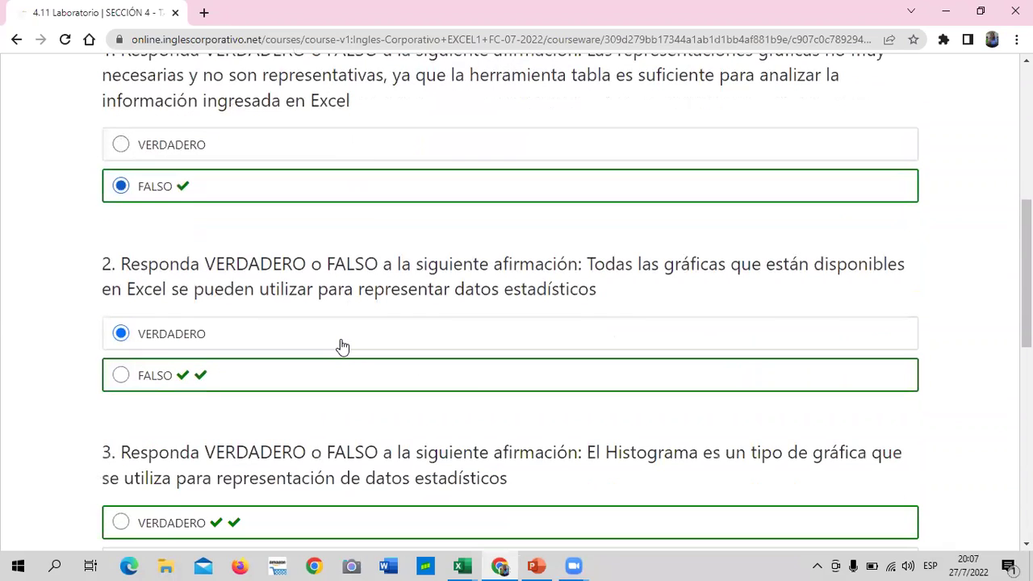
{"action": "left_click", "coordinate": [121, 376]}
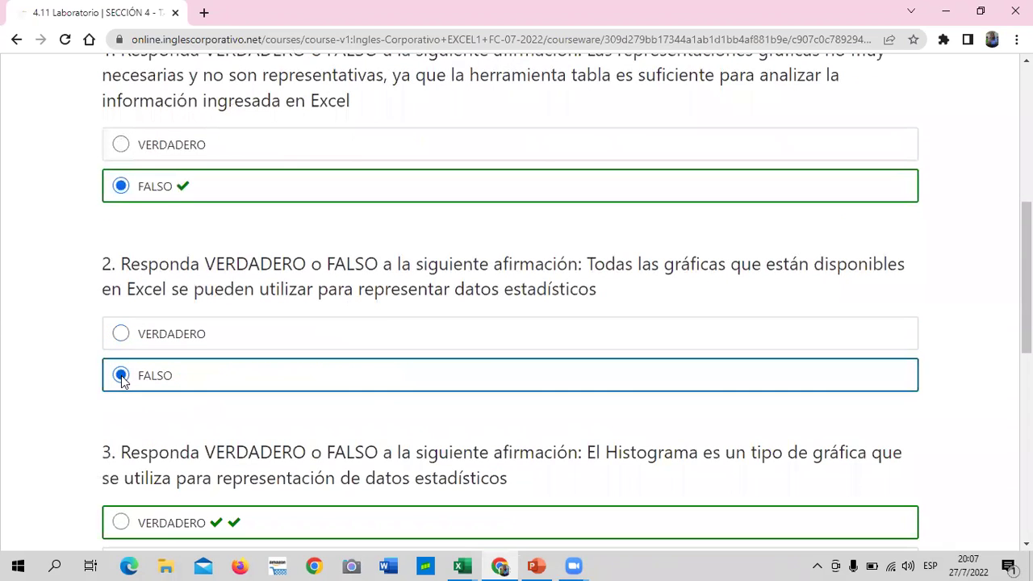
{"action": "scroll", "coordinate": [680, 380], "scroll_direction": "down", "scroll_amount": 5}
{"action": "left_click", "coordinate": [883, 429]}
Step: Review the corrected quiz and move on to the Examen final unit
{"action": "scroll", "coordinate": [639, 364], "scroll_direction": "down", "scroll_amount": 3}
{"action": "scroll", "coordinate": [637, 363], "scroll_direction": "up", "scroll_amount": 1}
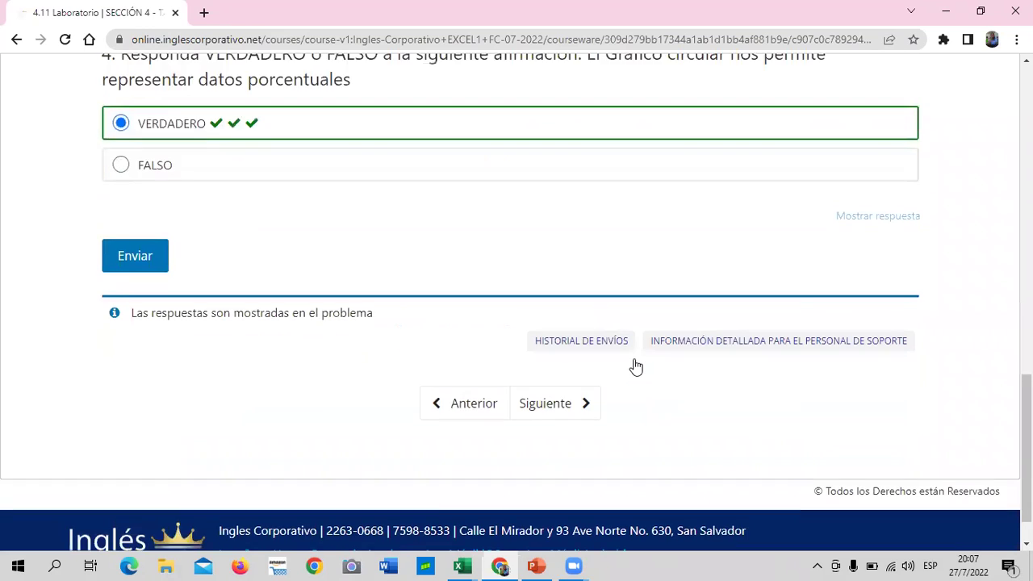
{"action": "scroll", "coordinate": [634, 364], "scroll_direction": "up", "scroll_amount": 4}
{"action": "scroll", "coordinate": [635, 364], "scroll_direction": "up", "scroll_amount": 5}
{"action": "scroll", "coordinate": [635, 360], "scroll_direction": "up", "scroll_amount": 3}
{"action": "scroll", "coordinate": [632, 363], "scroll_direction": "down", "scroll_amount": 2}
{"action": "scroll", "coordinate": [629, 365], "scroll_direction": "down", "scroll_amount": 1}
{"action": "scroll", "coordinate": [629, 363], "scroll_direction": "down", "scroll_amount": 1}
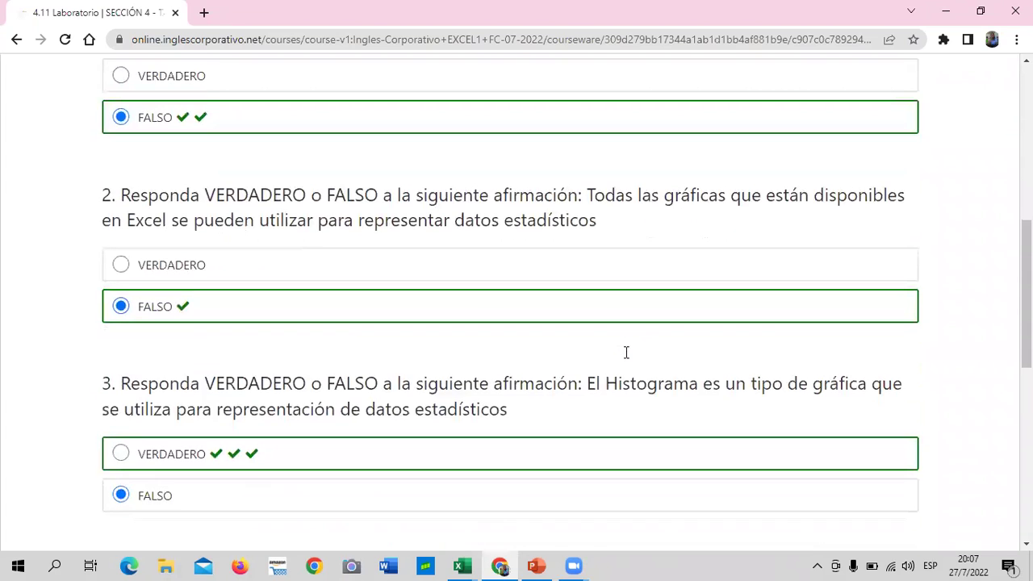
{"action": "scroll", "coordinate": [625, 356], "scroll_direction": "down", "scroll_amount": 2}
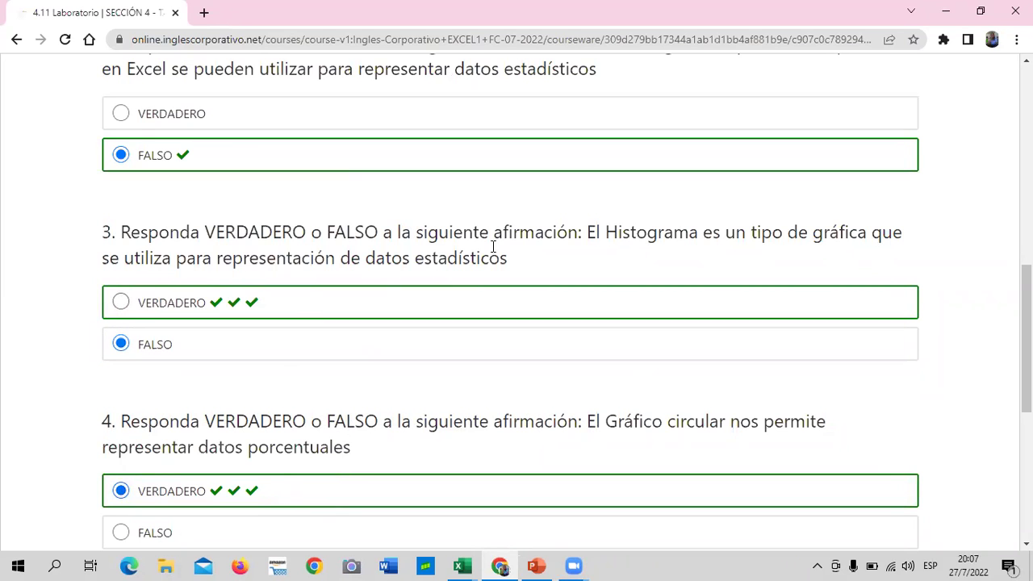
{"action": "scroll", "coordinate": [716, 293], "scroll_direction": "down", "scroll_amount": 3}
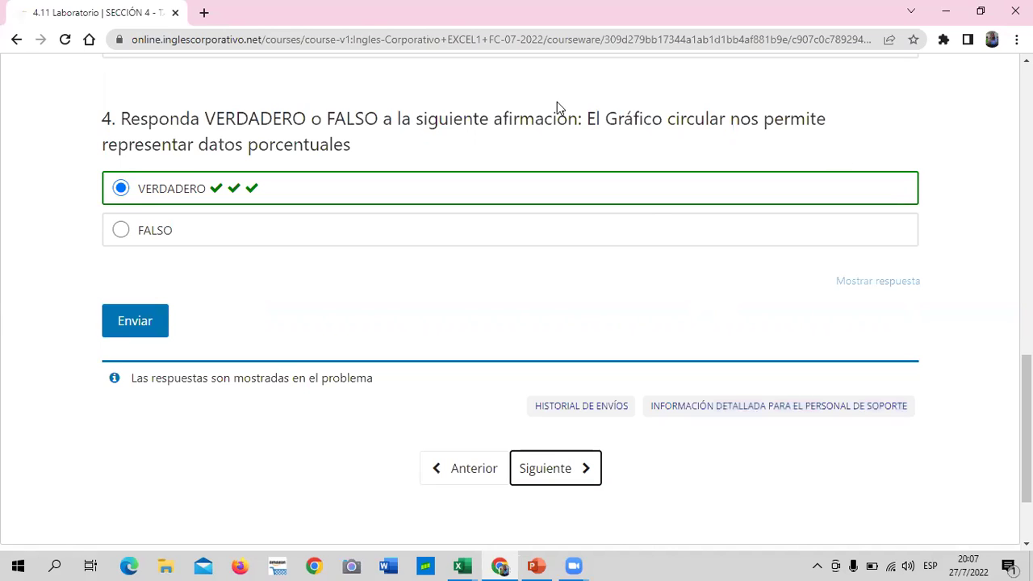
{"action": "left_click", "coordinate": [557, 452]}
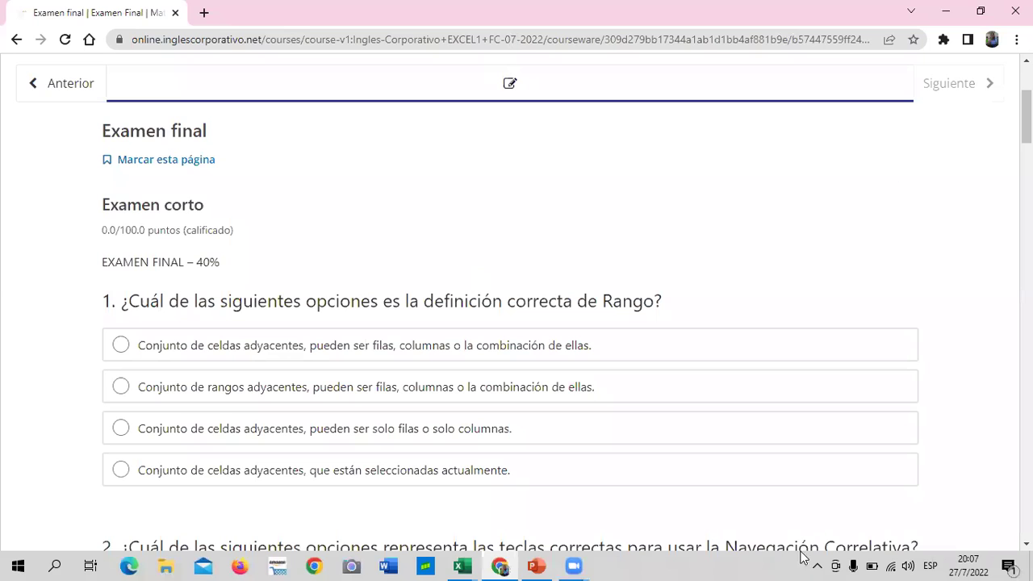
{"action": "mouse_move", "coordinate": [873, 564]}
{"action": "scroll", "coordinate": [626, 299], "scroll_direction": "down", "scroll_amount": 10}
{"action": "scroll", "coordinate": [626, 299], "scroll_direction": "down", "scroll_amount": 7}
{"action": "scroll", "coordinate": [626, 298], "scroll_direction": "down", "scroll_amount": 7}
{"action": "scroll", "coordinate": [629, 313], "scroll_direction": "down", "scroll_amount": 12}
{"action": "scroll", "coordinate": [629, 312], "scroll_direction": "down", "scroll_amount": 7}
{"action": "scroll", "coordinate": [629, 313], "scroll_direction": "down", "scroll_amount": 5}
{"action": "scroll", "coordinate": [629, 312], "scroll_direction": "up", "scroll_amount": 1}
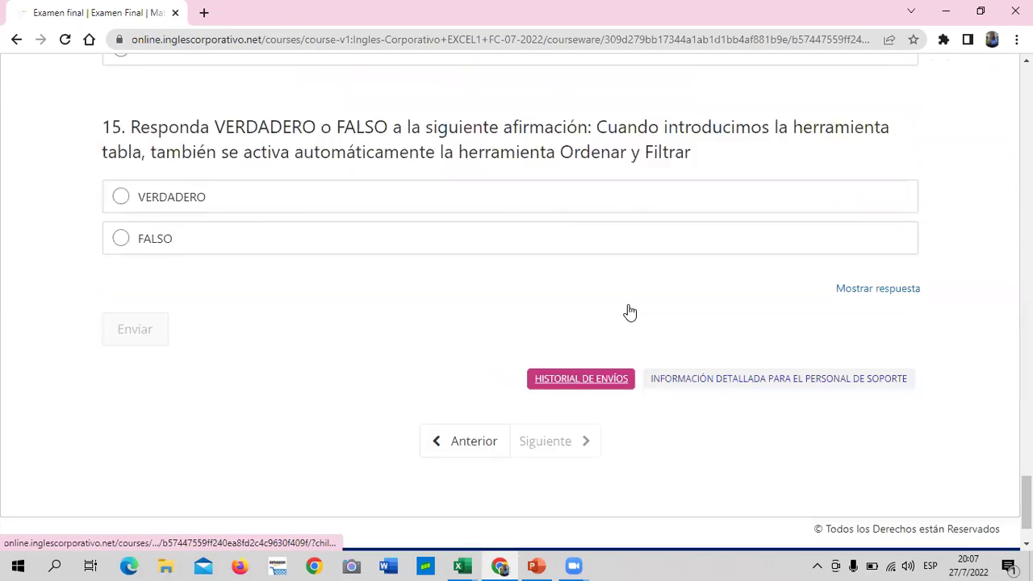
{"action": "scroll", "coordinate": [631, 310], "scroll_direction": "up", "scroll_amount": 1}
{"action": "scroll", "coordinate": [687, 427], "scroll_direction": "up", "scroll_amount": 4}
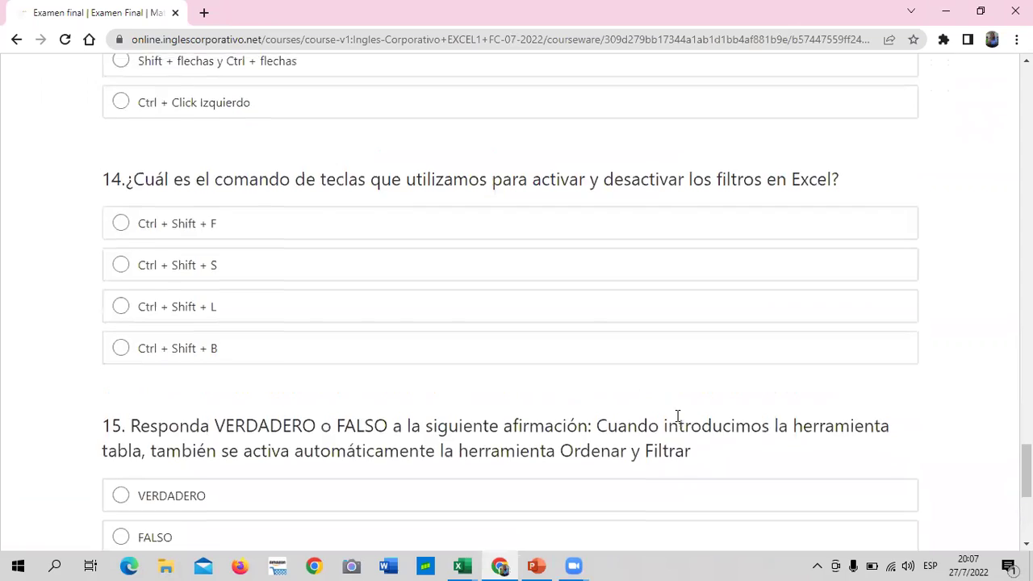
{"action": "scroll", "coordinate": [675, 420], "scroll_direction": "up", "scroll_amount": 6}
{"action": "scroll", "coordinate": [678, 415], "scroll_direction": "up", "scroll_amount": 4}
{"action": "scroll", "coordinate": [675, 420], "scroll_direction": "up", "scroll_amount": 6}
{"action": "scroll", "coordinate": [676, 387], "scroll_direction": "up", "scroll_amount": 12}
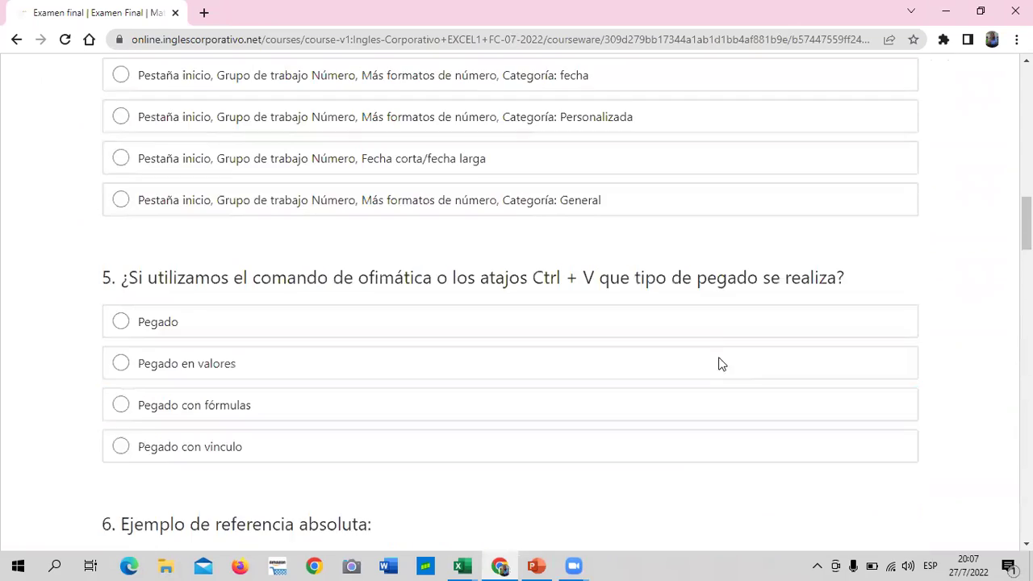
{"action": "scroll", "coordinate": [721, 362], "scroll_direction": "up", "scroll_amount": 6}
{"action": "left_click_drag", "start_coordinate": [1027, 167], "coordinate": [1027, 93]}
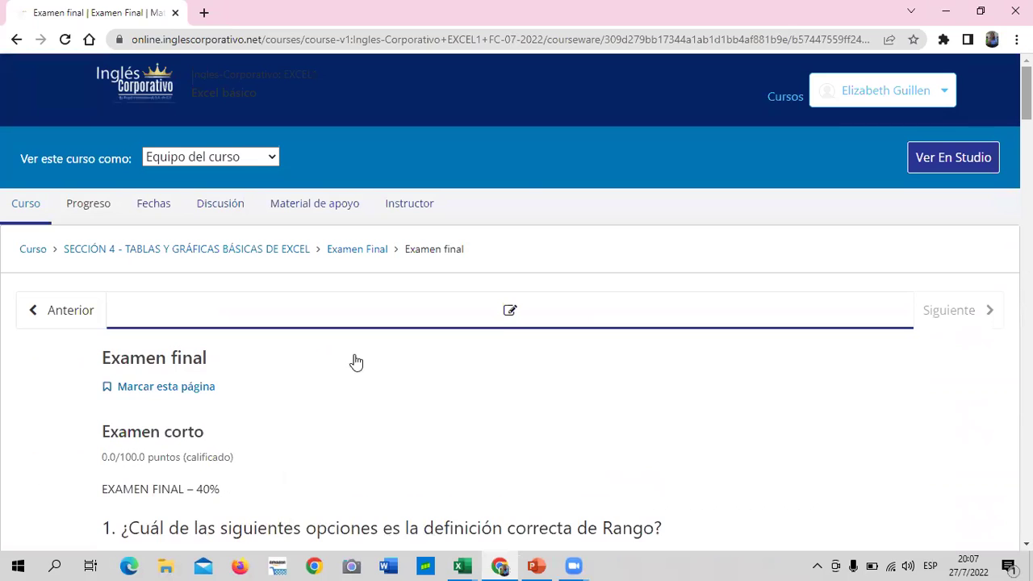
{"action": "scroll", "coordinate": [379, 358], "scroll_direction": "down", "scroll_amount": 4}
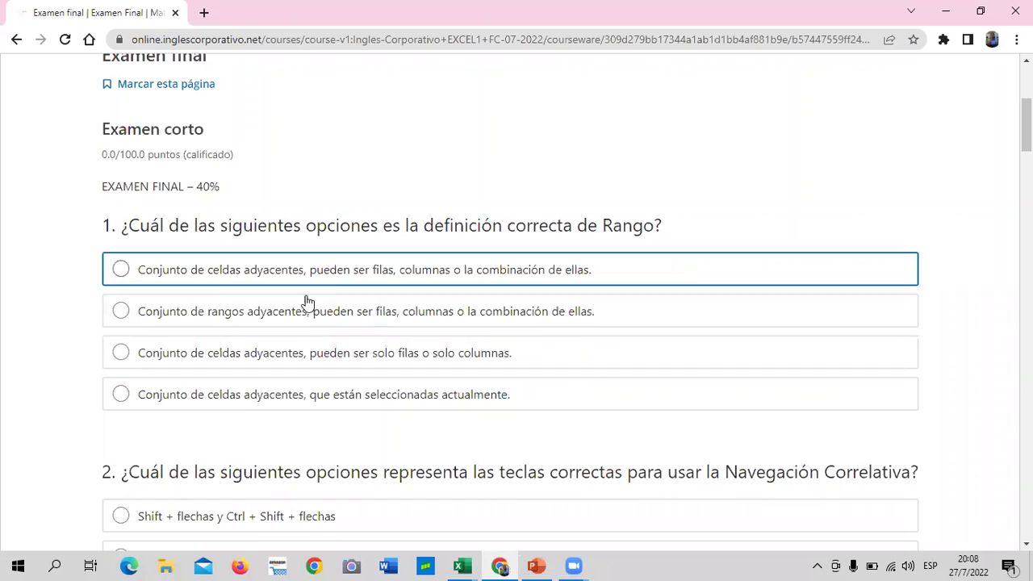
Step: Answer question 1 with the adjacent-cells Rango definition and question 2 with the first navigation-keys option
{"action": "left_click", "coordinate": [118, 271]}
{"action": "scroll", "coordinate": [574, 335], "scroll_direction": "down", "scroll_amount": 2}
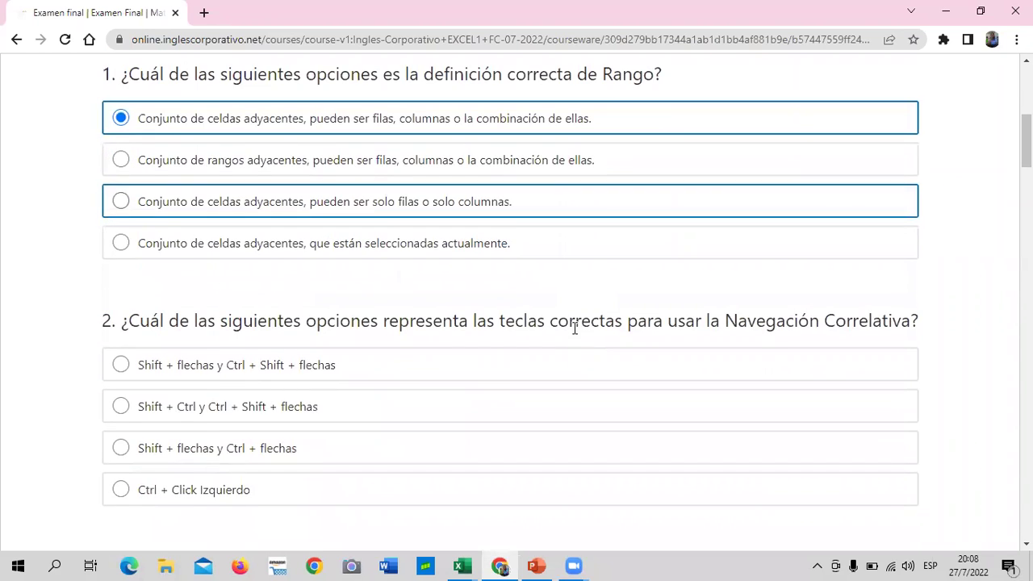
{"action": "scroll", "coordinate": [574, 327], "scroll_direction": "down", "scroll_amount": 2}
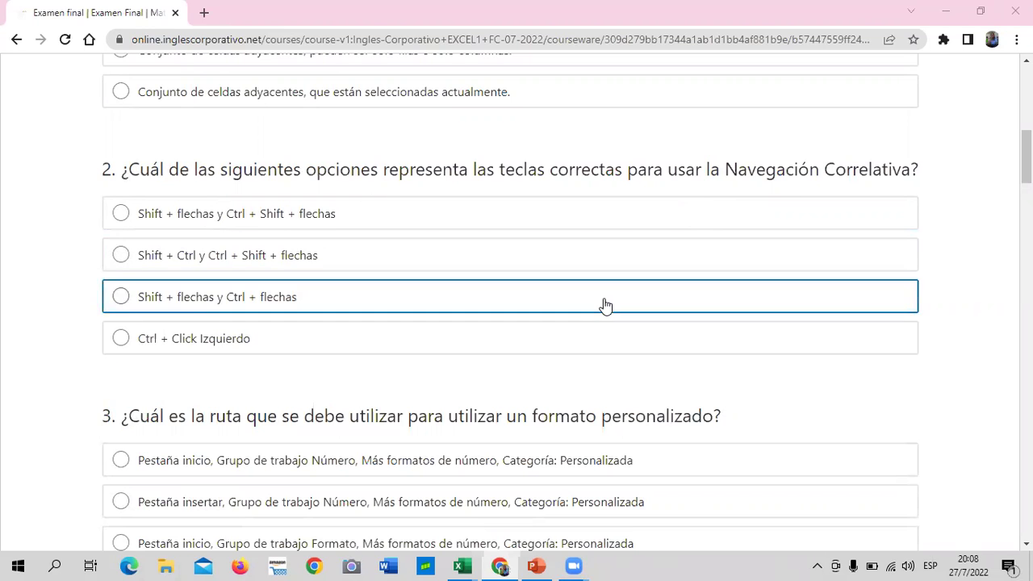
{"action": "scroll", "coordinate": [605, 302], "scroll_direction": "up", "scroll_amount": 2}
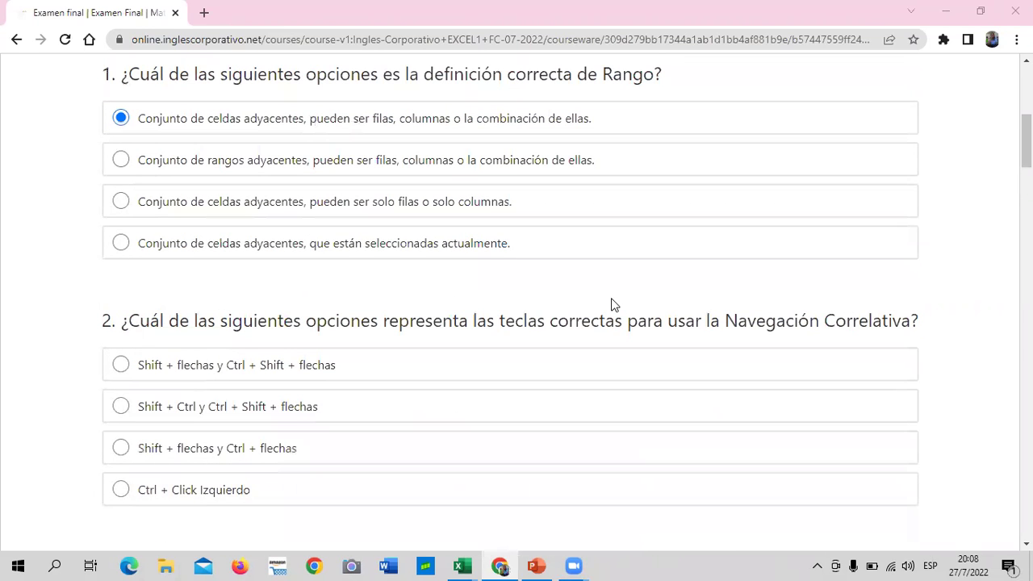
{"action": "scroll", "coordinate": [574, 268], "scroll_direction": "down", "scroll_amount": 1}
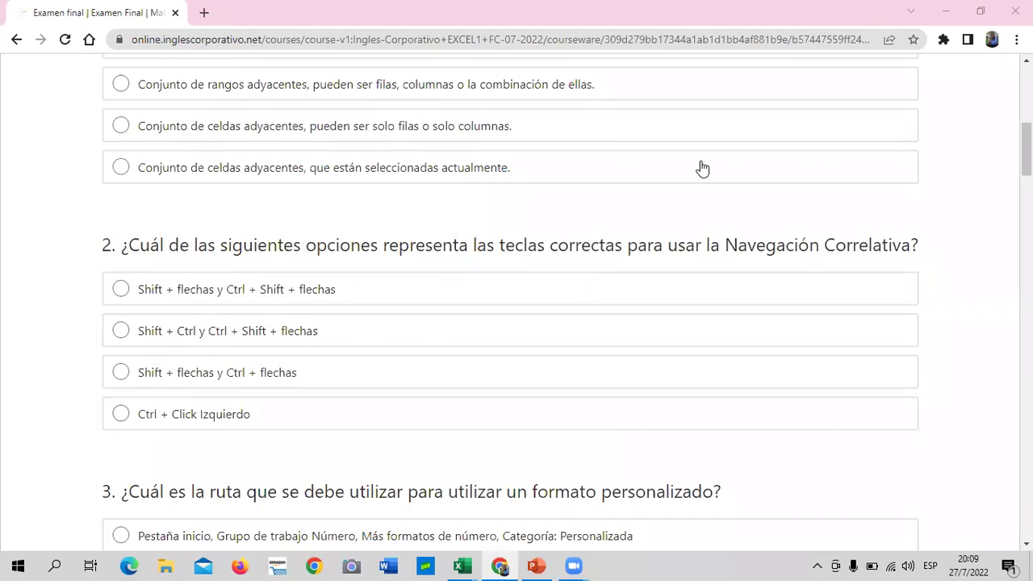
{"action": "left_click", "coordinate": [123, 290]}
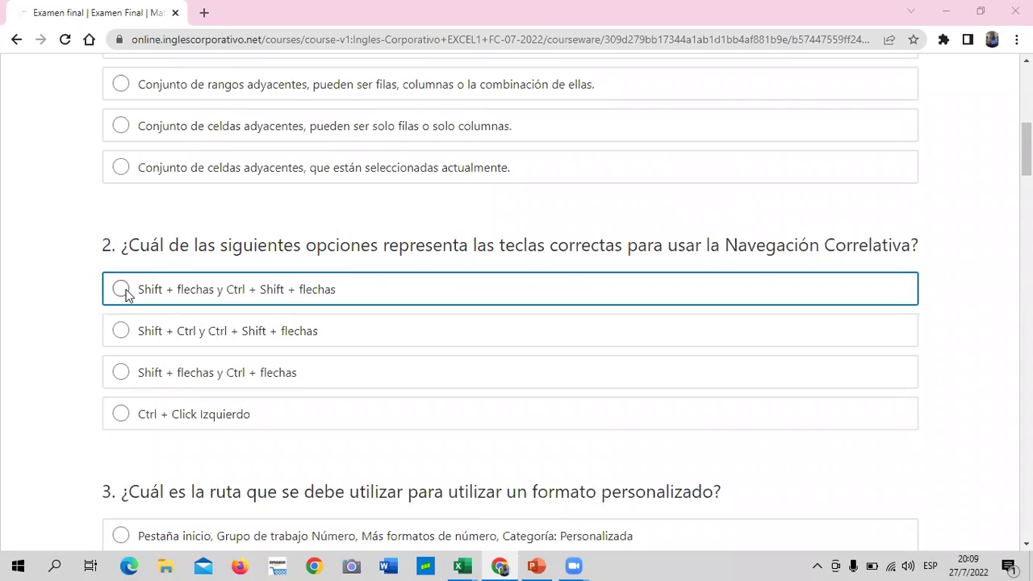
{"action": "scroll", "coordinate": [224, 360], "scroll_direction": "down", "scroll_amount": 3}
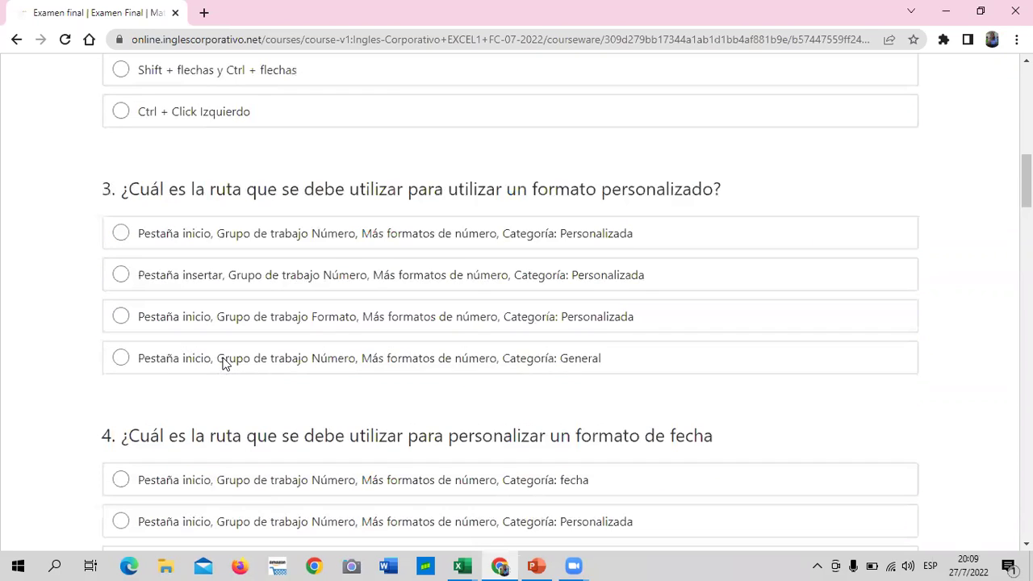
{"action": "scroll", "coordinate": [224, 364], "scroll_direction": "up", "scroll_amount": 3}
{"action": "scroll", "coordinate": [223, 364], "scroll_direction": "down", "scroll_amount": 3}
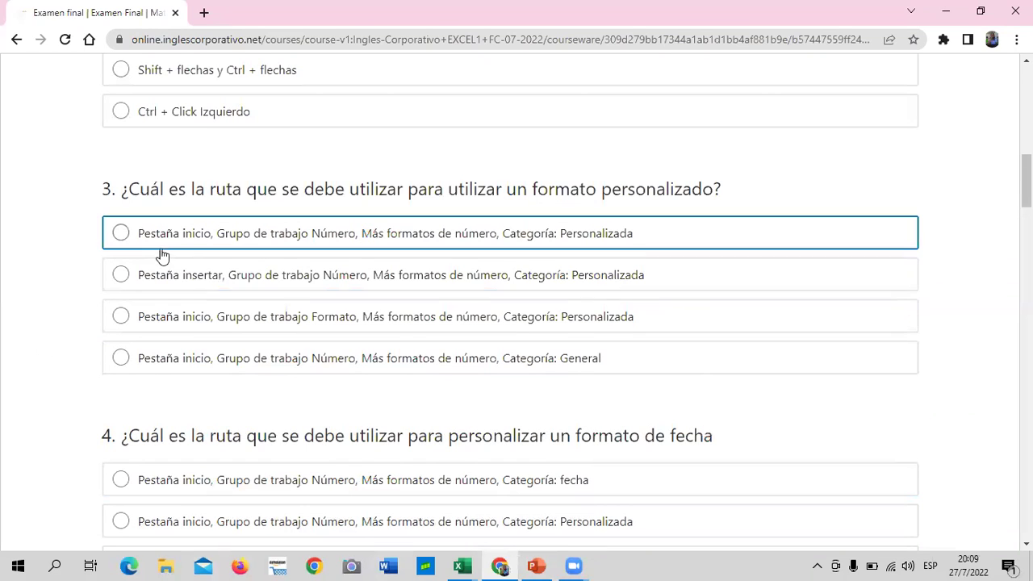
Step: Answer question 3 with the Número group Personalizada route and question 4 with Categoría: fecha
{"action": "left_click", "coordinate": [123, 234]}
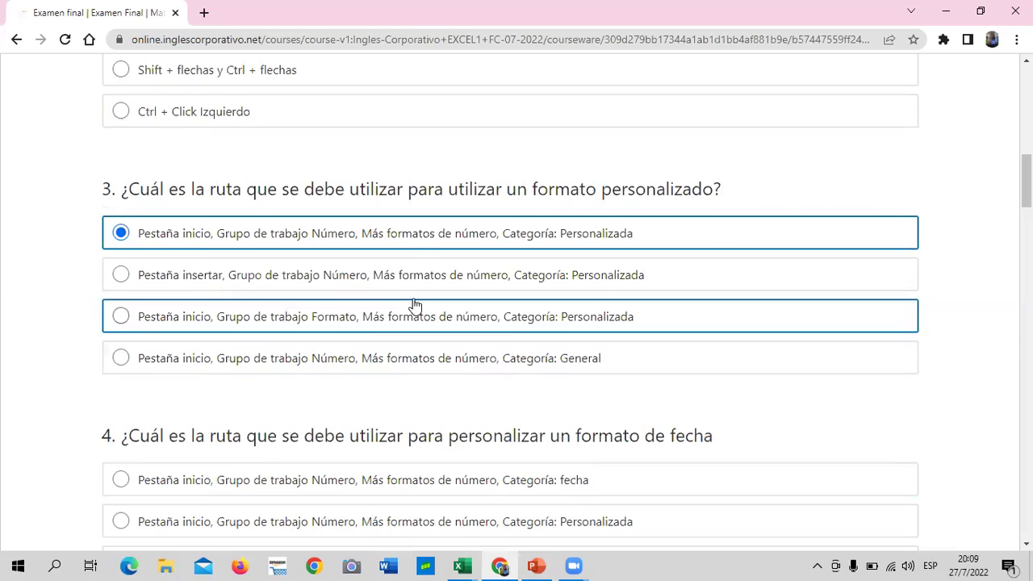
{"action": "scroll", "coordinate": [419, 245], "scroll_direction": "down", "scroll_amount": 2}
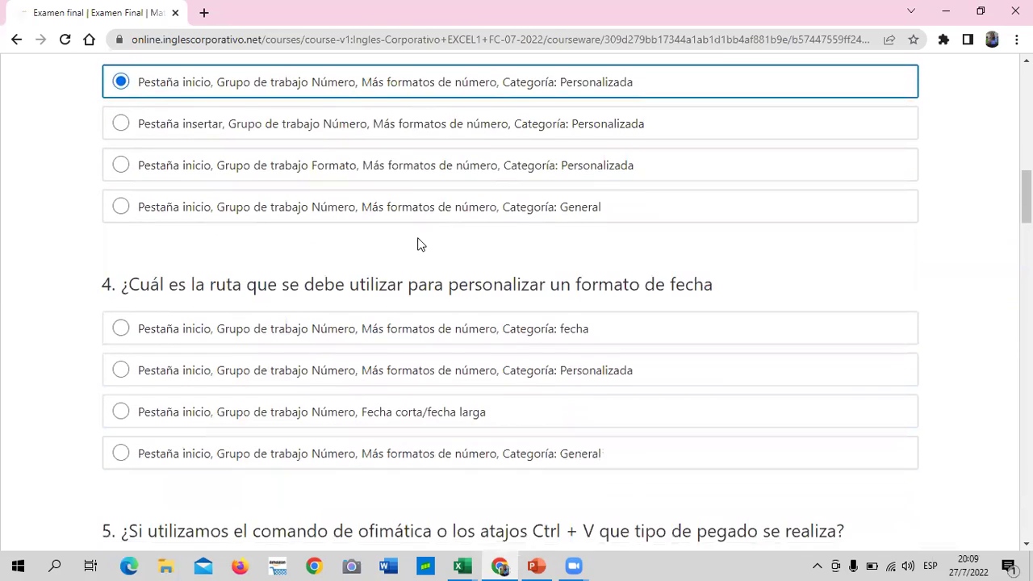
{"action": "scroll", "coordinate": [419, 245], "scroll_direction": "down", "scroll_amount": 1}
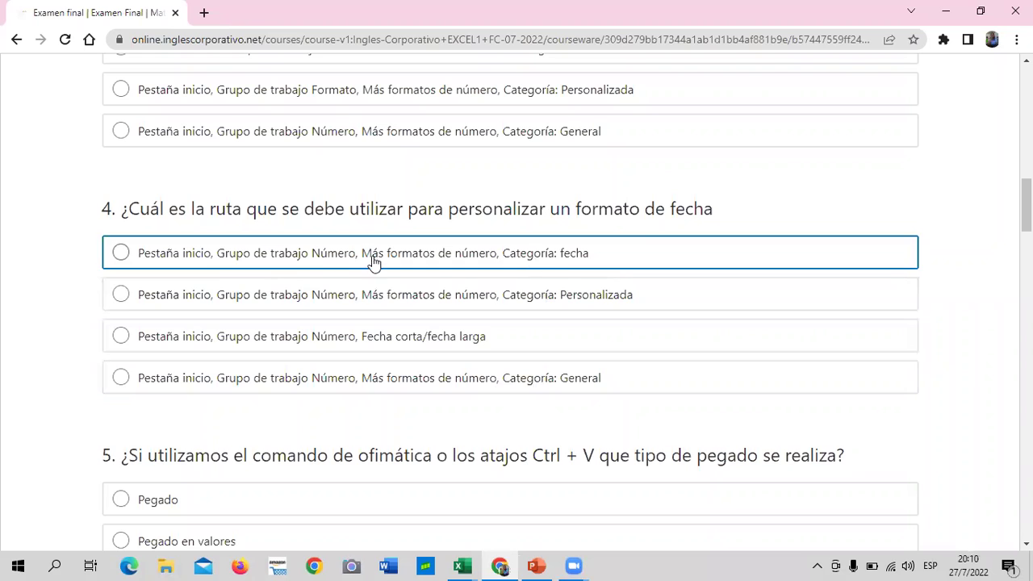
{"action": "left_click", "coordinate": [121, 253]}
{"action": "scroll", "coordinate": [302, 355], "scroll_direction": "down", "scroll_amount": 3}
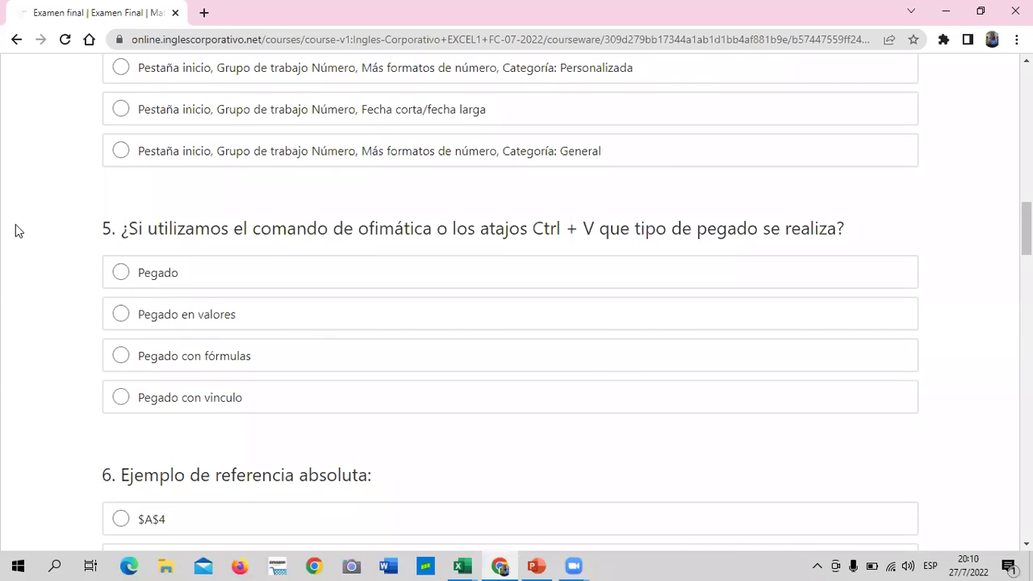
Step: Answer question 5 Pegado, question 6 $A$4 and question 7 $A4
{"action": "left_click", "coordinate": [121, 272]}
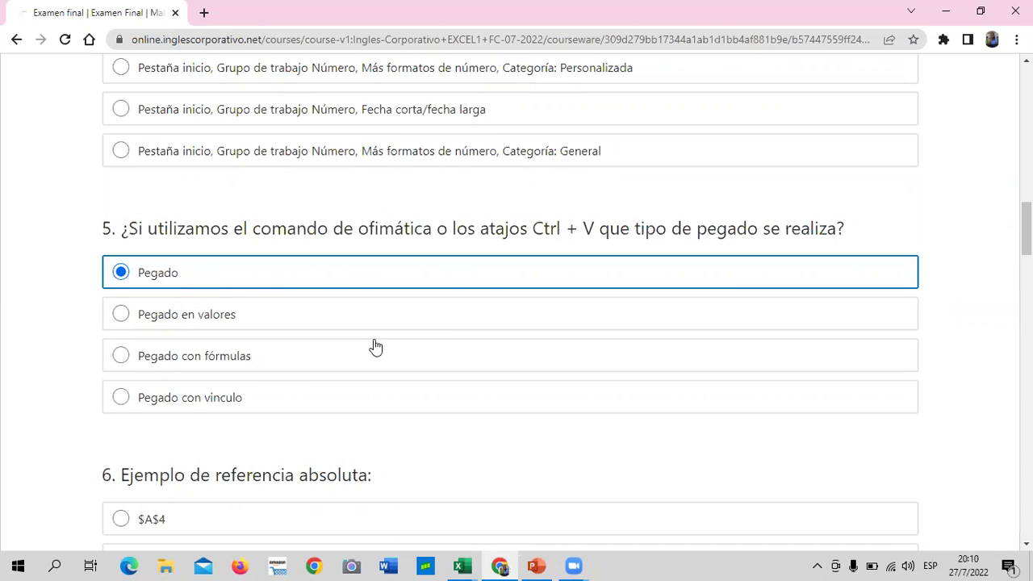
{"action": "scroll", "coordinate": [233, 345], "scroll_direction": "down", "scroll_amount": 3}
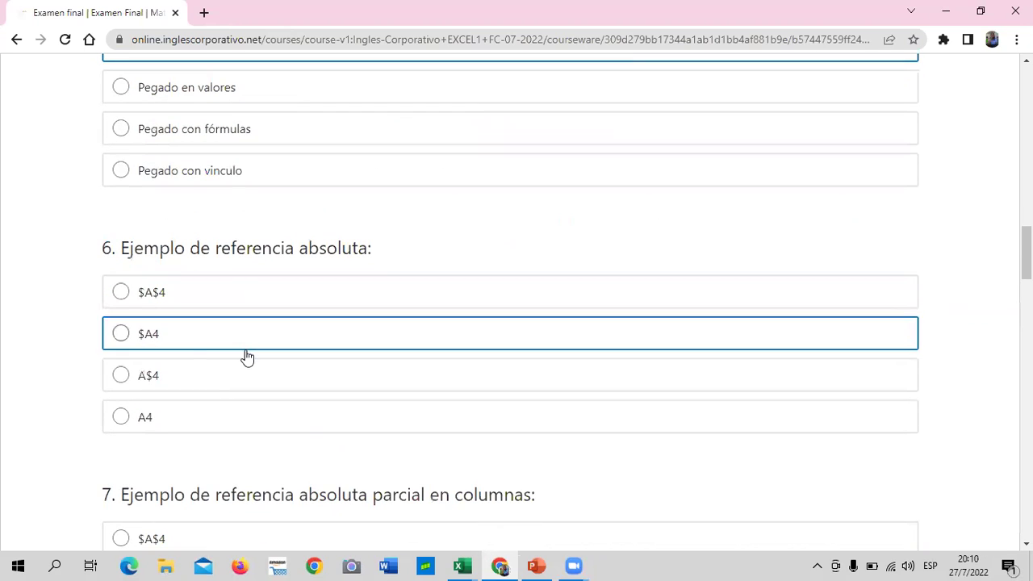
{"action": "scroll", "coordinate": [80, 308], "scroll_direction": "down", "scroll_amount": 1}
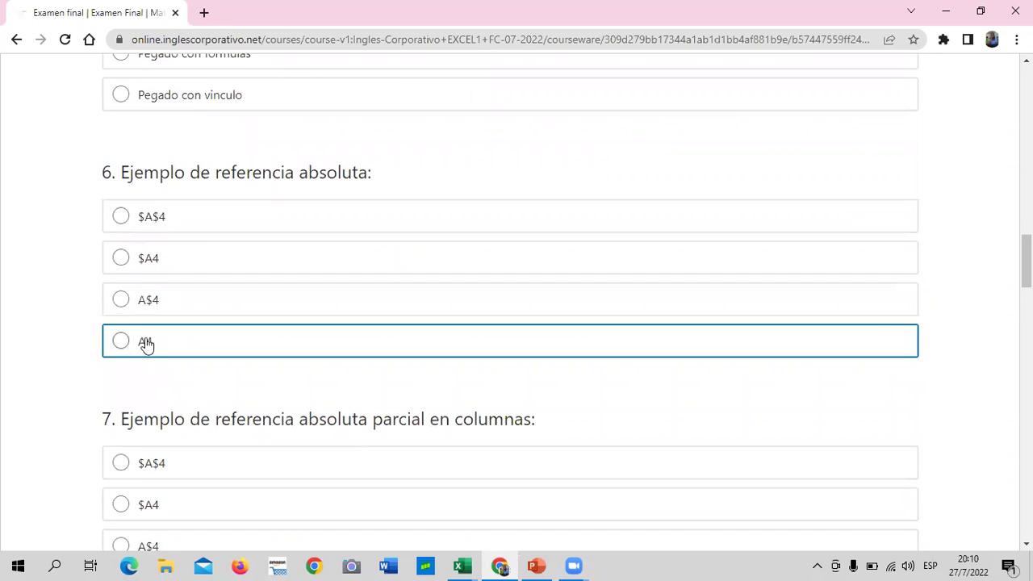
{"action": "left_click", "coordinate": [121, 216]}
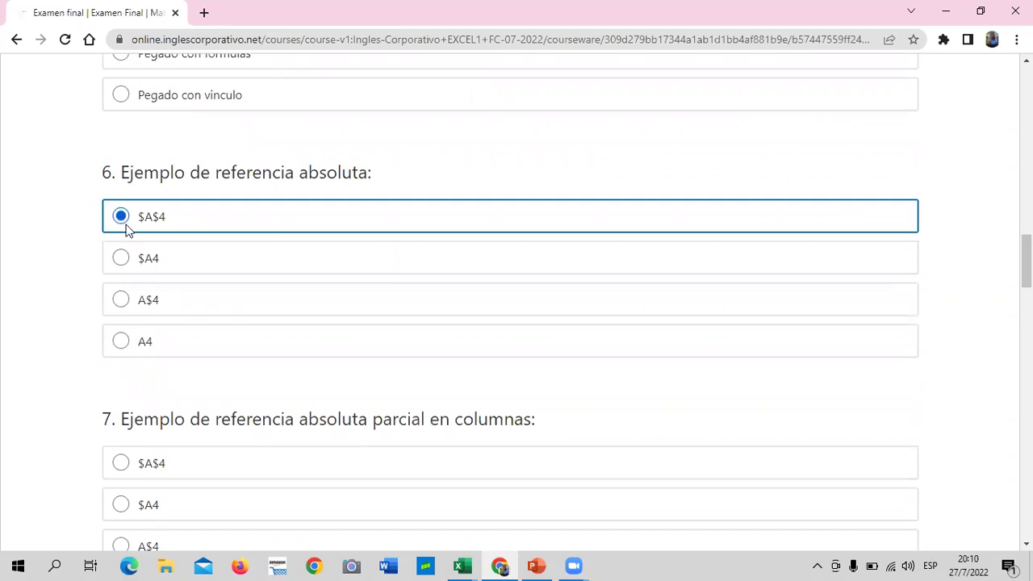
{"action": "scroll", "coordinate": [151, 266], "scroll_direction": "down", "scroll_amount": 2}
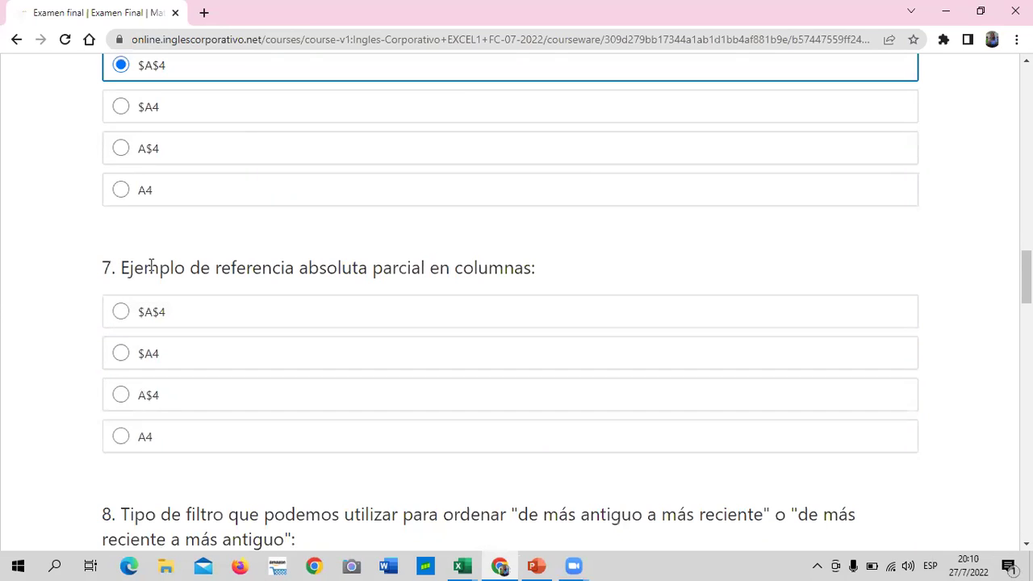
{"action": "scroll", "coordinate": [435, 373], "scroll_direction": "down", "scroll_amount": 1}
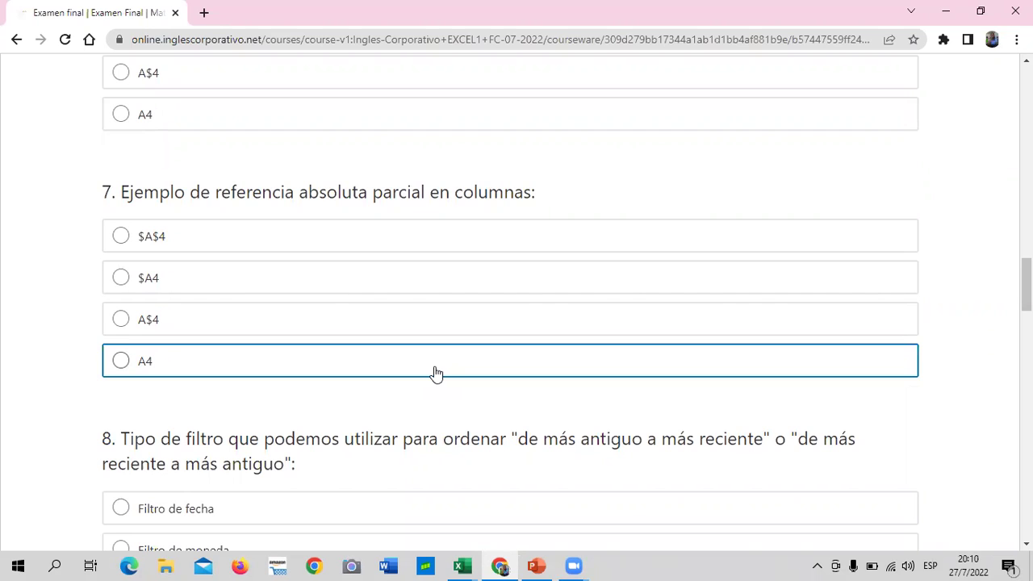
{"action": "left_click", "coordinate": [118, 279]}
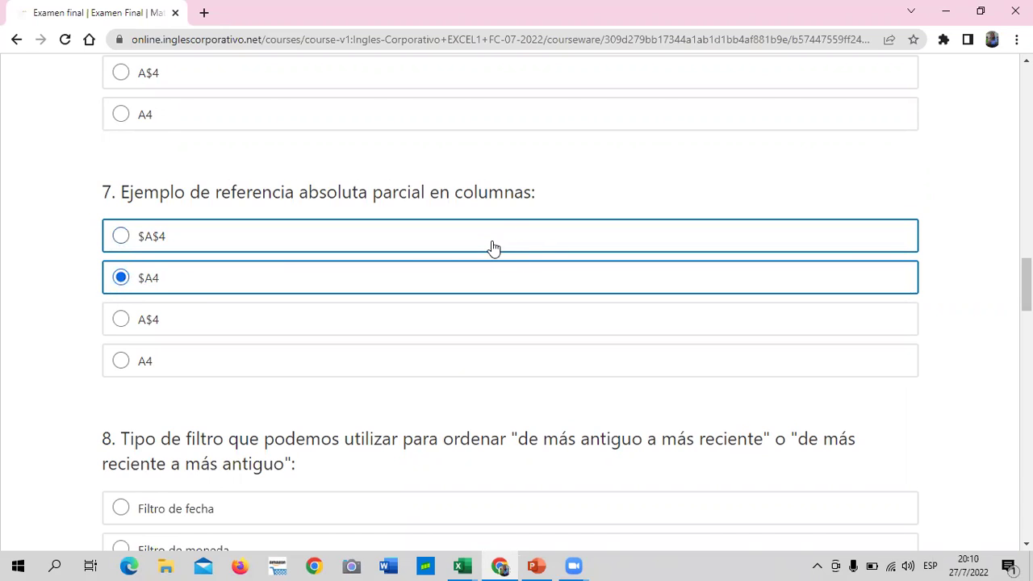
{"action": "scroll", "coordinate": [471, 374], "scroll_direction": "down", "scroll_amount": 3}
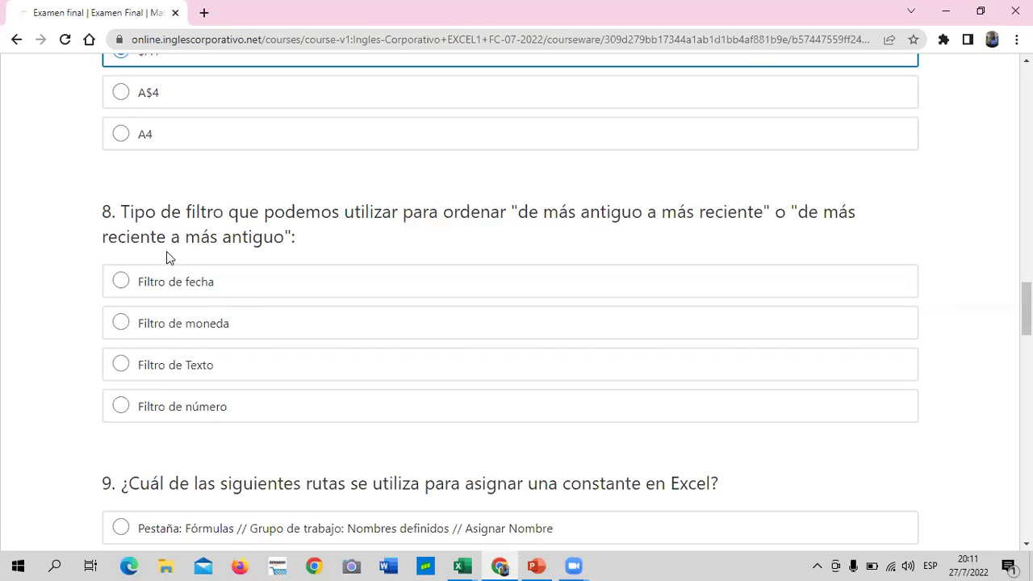
Step: Answer question 8 with Filtro de fecha and question 9 with the Asignar Nombre route
{"action": "left_click", "coordinate": [114, 289]}
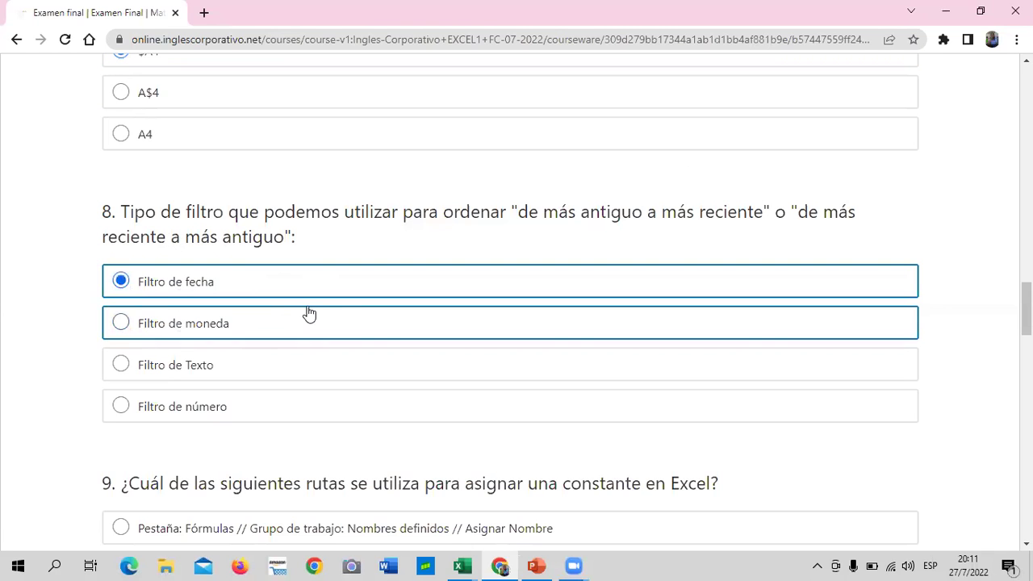
{"action": "scroll", "coordinate": [309, 307], "scroll_direction": "down", "scroll_amount": 2}
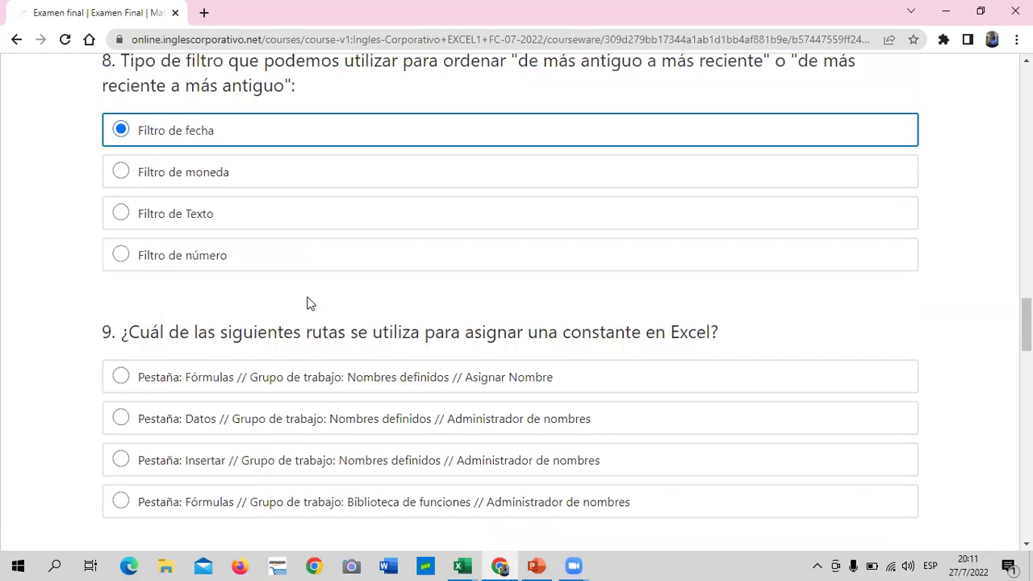
{"action": "scroll", "coordinate": [310, 304], "scroll_direction": "down", "scroll_amount": 1}
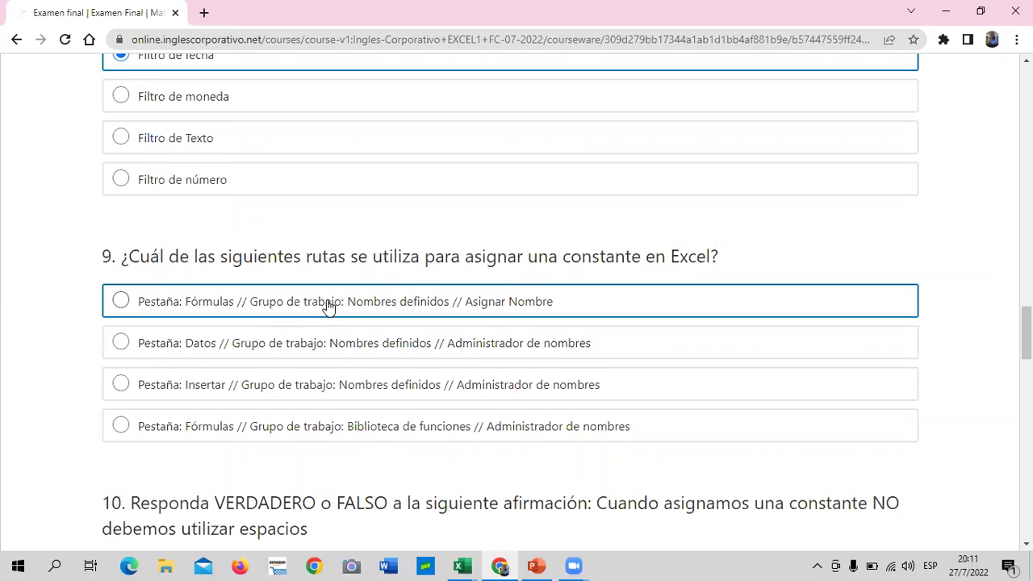
{"action": "left_click", "coordinate": [121, 302]}
{"action": "scroll", "coordinate": [127, 312], "scroll_direction": "down", "scroll_amount": 3}
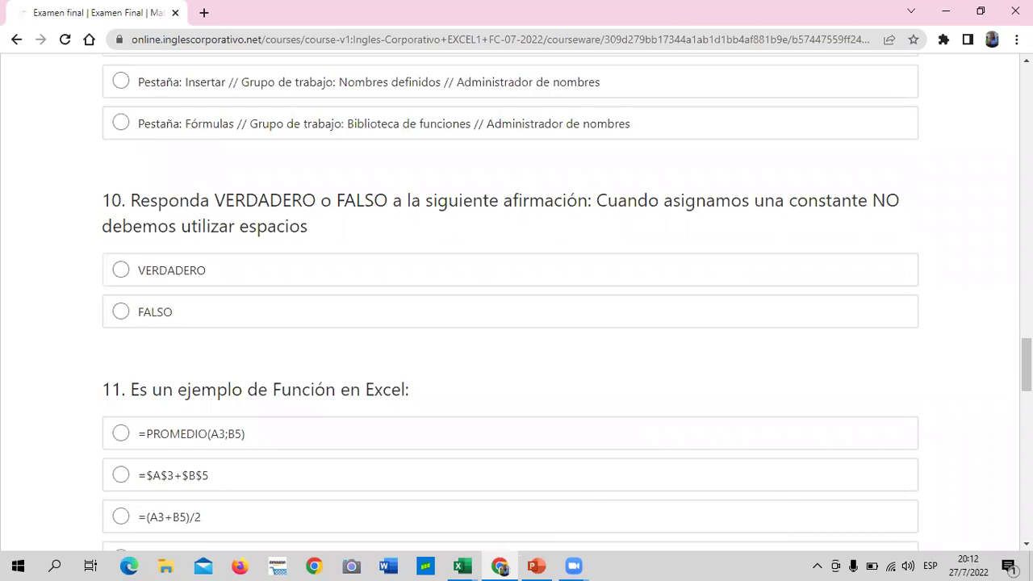
Step: Mark question 10 VERDADERO and answer question 11 with =PROMEDIO(A3;B5)
{"action": "left_click", "coordinate": [119, 273]}
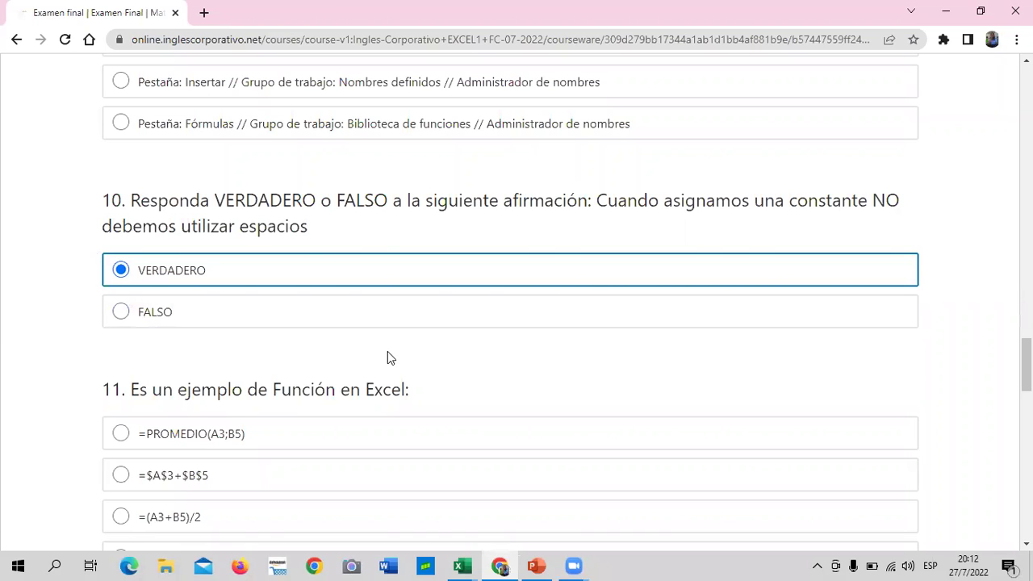
{"action": "scroll", "coordinate": [387, 355], "scroll_direction": "down", "scroll_amount": 3}
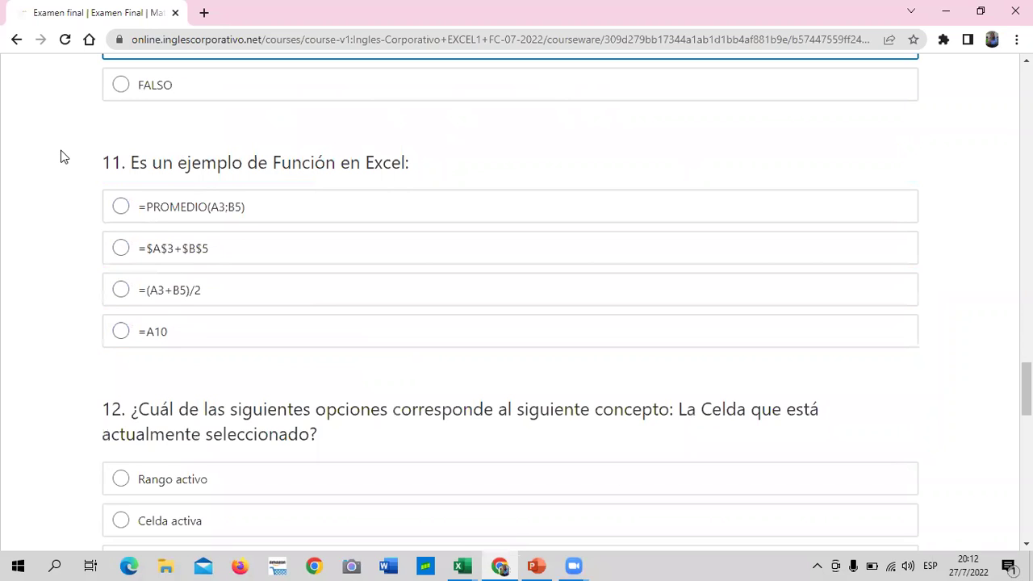
{"action": "left_click", "coordinate": [119, 208]}
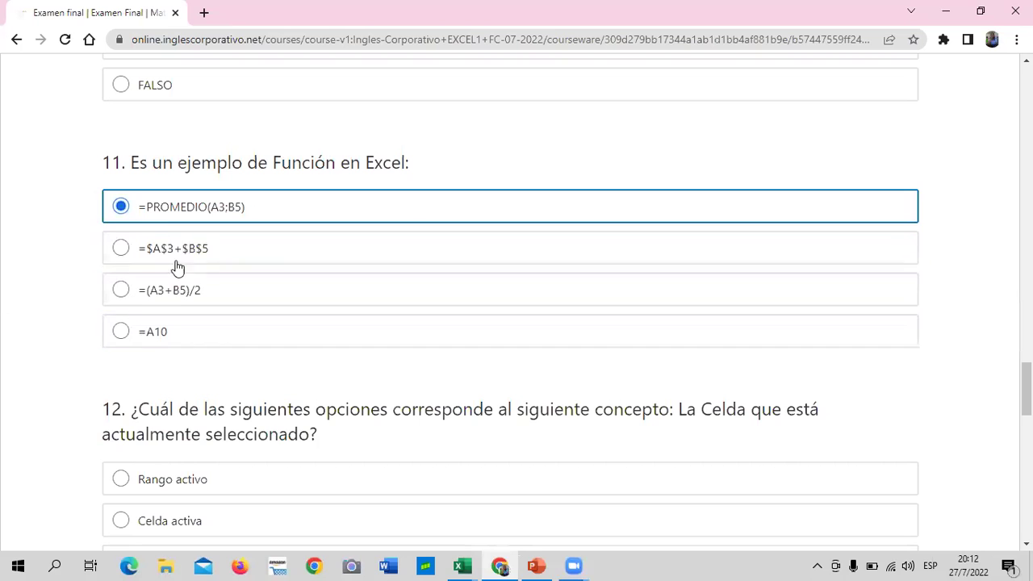
{"action": "scroll", "coordinate": [211, 305], "scroll_direction": "down", "scroll_amount": 1}
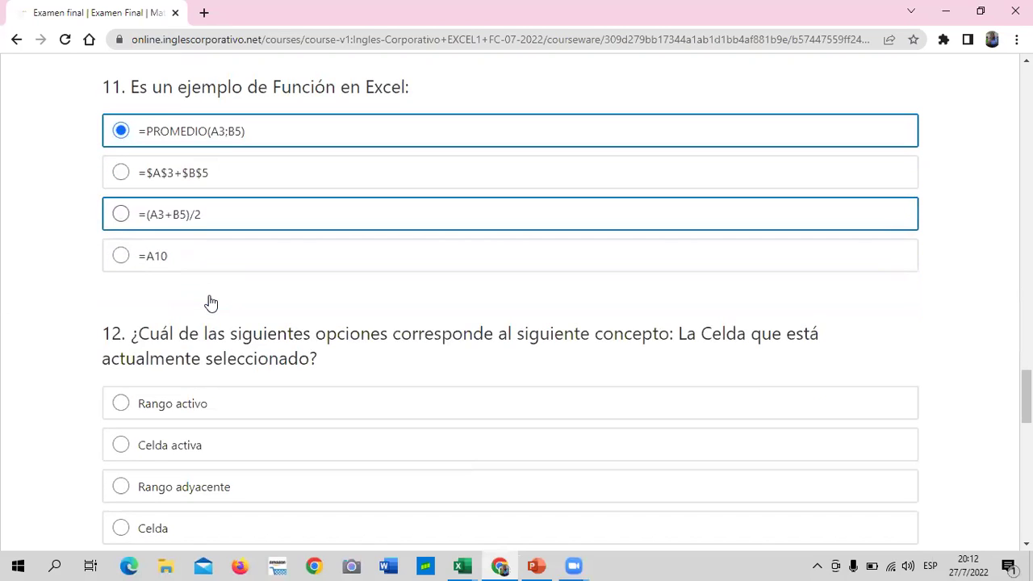
{"action": "scroll", "coordinate": [209, 295], "scroll_direction": "down", "scroll_amount": 1}
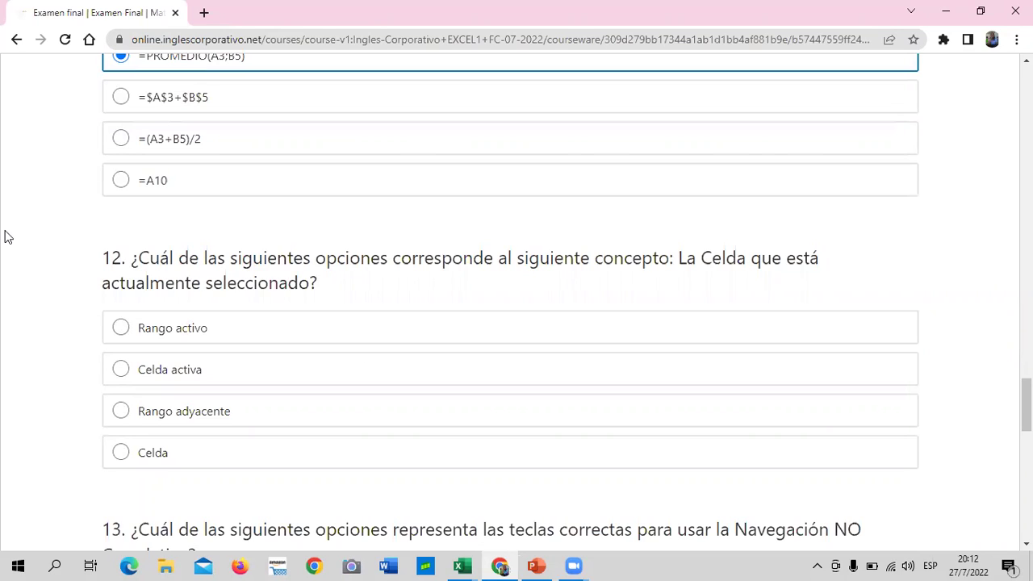
Step: Answer question 12 with Celda activa and question 13 with Ctrl + Click Izquierdo
{"action": "left_click", "coordinate": [119, 374]}
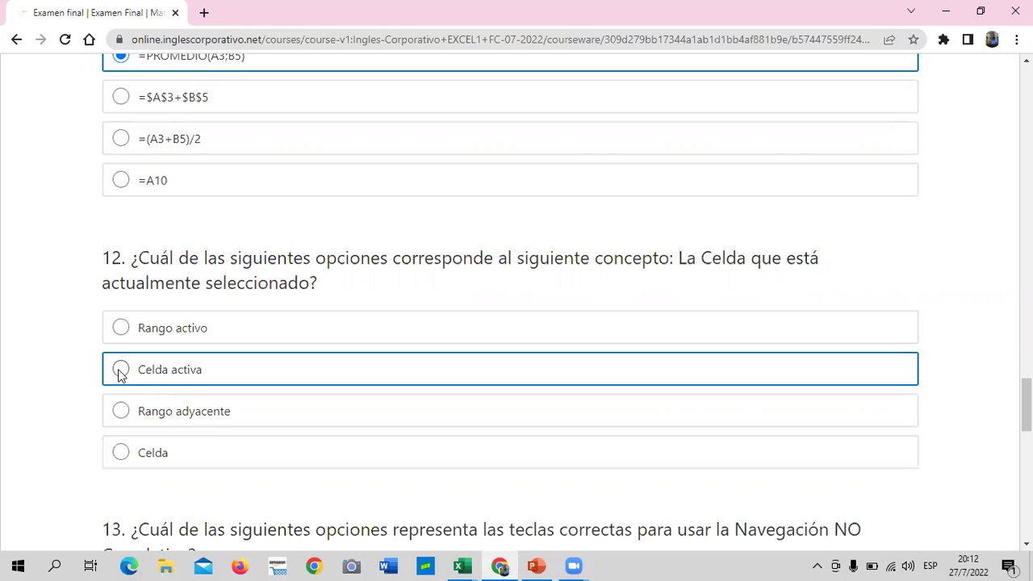
{"action": "left_click", "coordinate": [120, 370]}
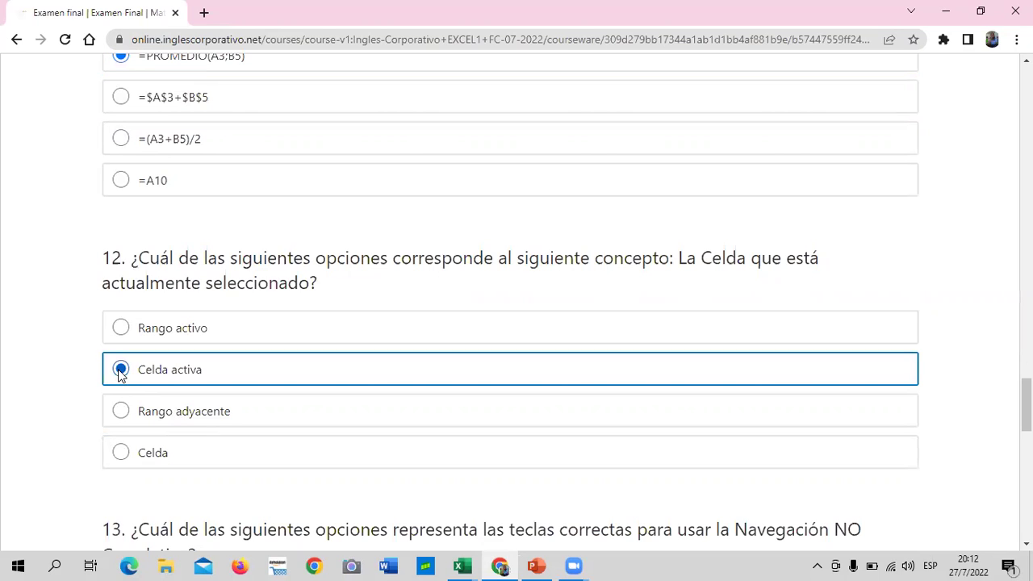
{"action": "scroll", "coordinate": [162, 380], "scroll_direction": "down", "scroll_amount": 3}
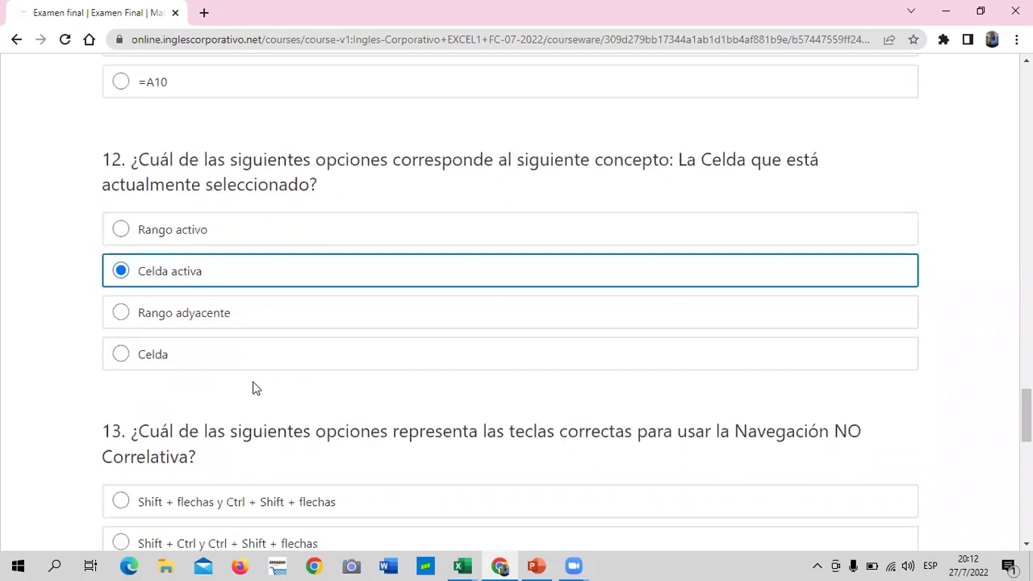
{"action": "scroll", "coordinate": [38, 340], "scroll_direction": "down", "scroll_amount": 2}
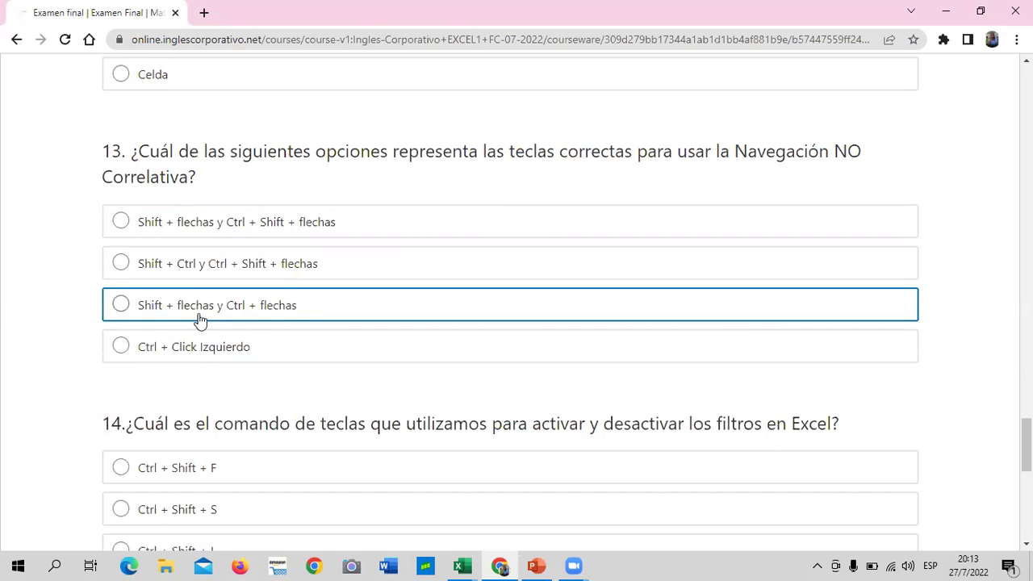
{"action": "left_click", "coordinate": [119, 352]}
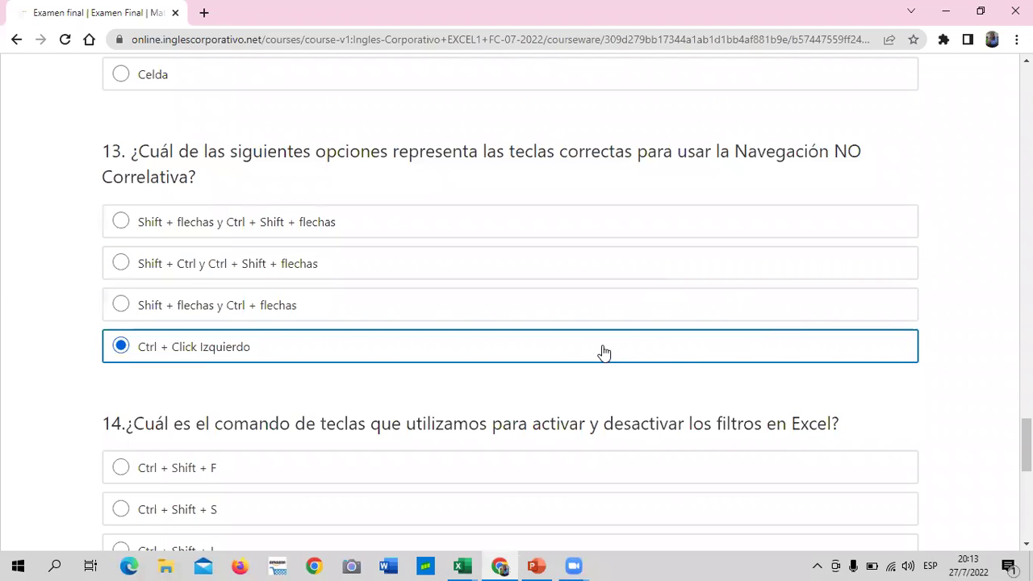
Step: Answer question 14 with Ctrl + Shift + L
{"action": "scroll", "coordinate": [602, 352], "scroll_direction": "down", "scroll_amount": 1}
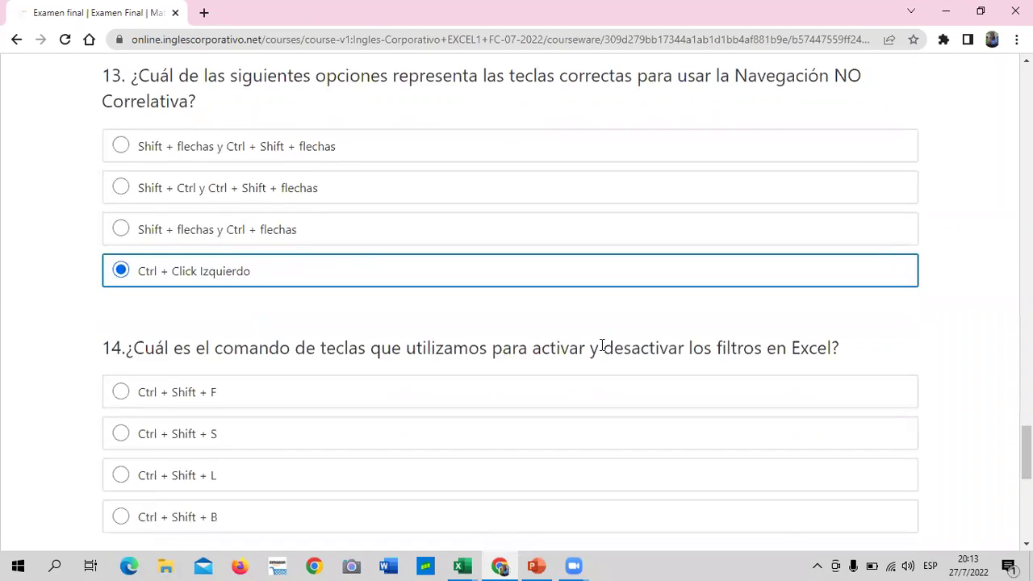
{"action": "scroll", "coordinate": [601, 347], "scroll_direction": "down", "scroll_amount": 1}
{"action": "scroll", "coordinate": [603, 351], "scroll_direction": "down", "scroll_amount": 1}
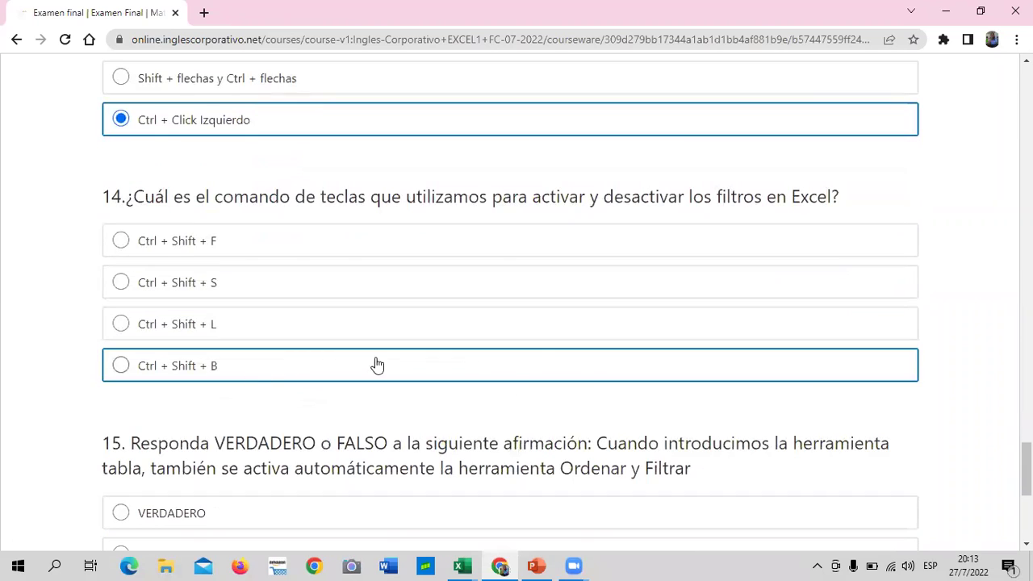
{"action": "left_click", "coordinate": [601, 529]}
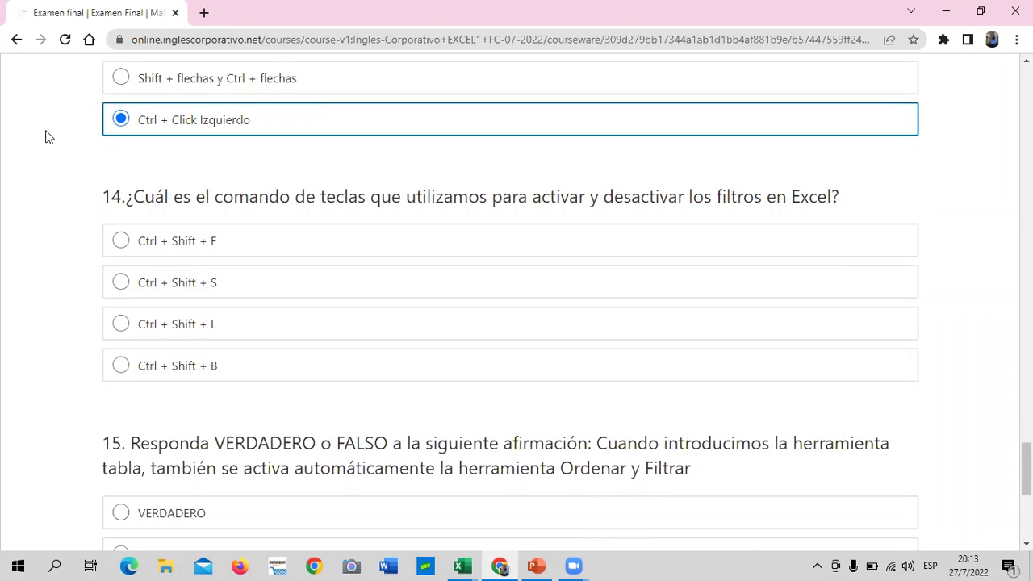
{"action": "left_click", "coordinate": [122, 323]}
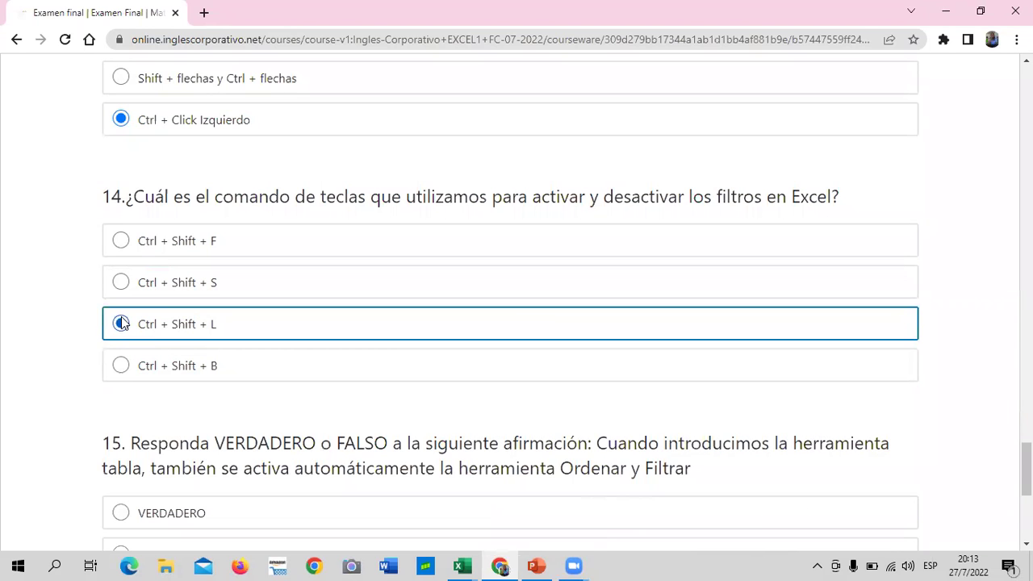
{"action": "mouse_move", "coordinate": [573, 565]}
{"action": "scroll", "coordinate": [479, 410], "scroll_direction": "down", "scroll_amount": 1}
{"action": "scroll", "coordinate": [479, 413], "scroll_direction": "down", "scroll_amount": 2}
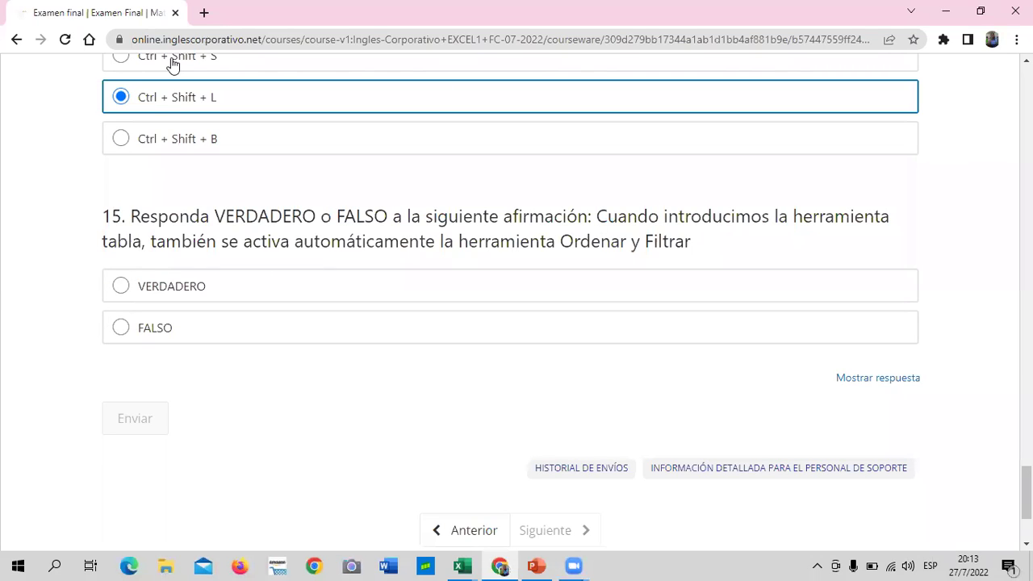
Step: Mark question 15 VERDADERO and reveal the exam's correct answers
{"action": "left_click", "coordinate": [120, 287]}
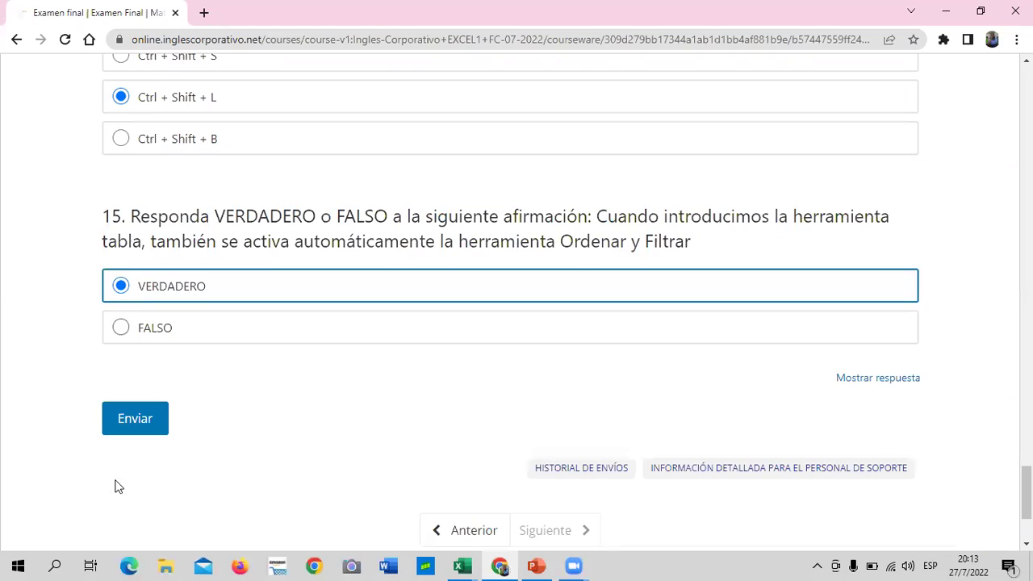
{"action": "left_click", "coordinate": [873, 385]}
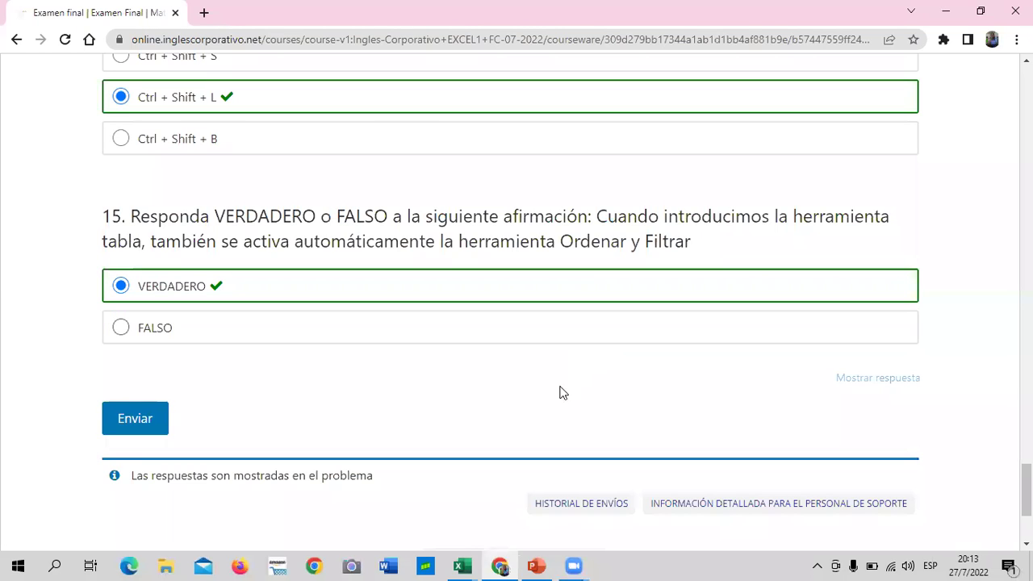
{"action": "scroll", "coordinate": [558, 392], "scroll_direction": "up", "scroll_amount": 10}
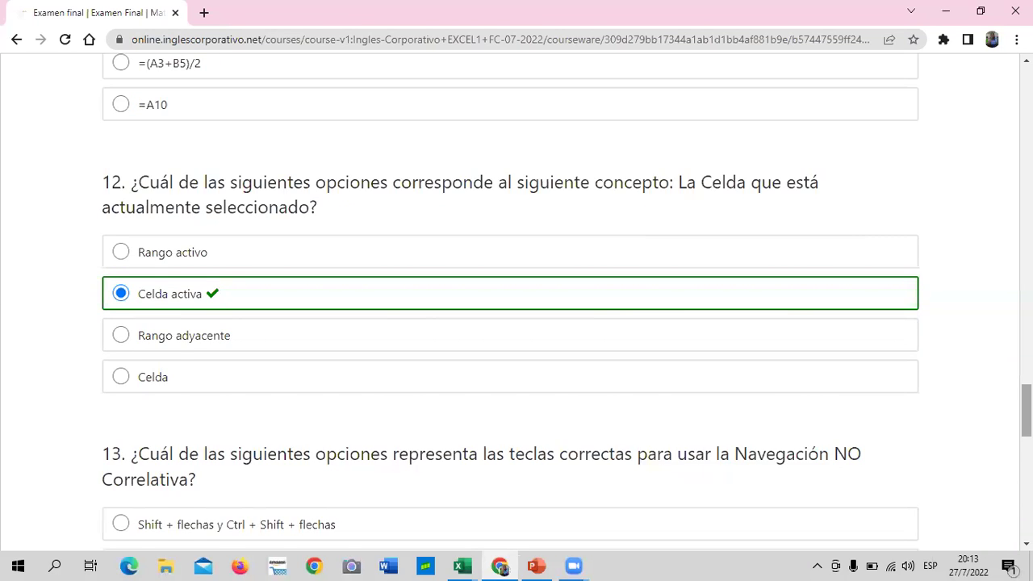
{"action": "left_click_drag", "start_coordinate": [1027, 412], "coordinate": [1027, 141]}
{"action": "scroll", "coordinate": [341, 345], "scroll_direction": "up", "scroll_amount": 5}
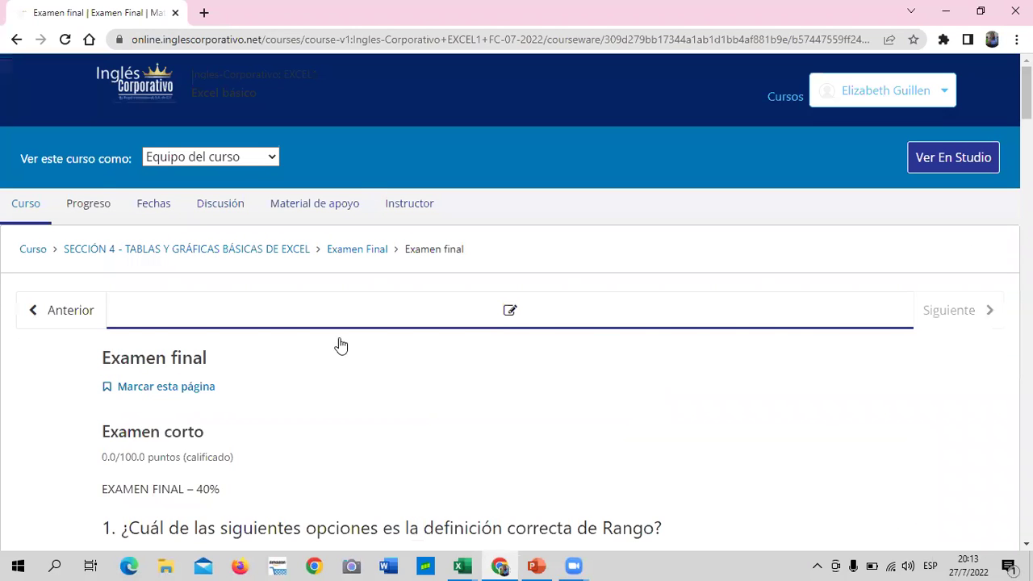
Step: Scroll through the whole exam checking the green checkmarks, then return to the top
{"action": "scroll", "coordinate": [605, 417], "scroll_direction": "down", "scroll_amount": 5}
{"action": "scroll", "coordinate": [540, 399], "scroll_direction": "up", "scroll_amount": 2}
{"action": "scroll", "coordinate": [540, 398], "scroll_direction": "down", "scroll_amount": 1}
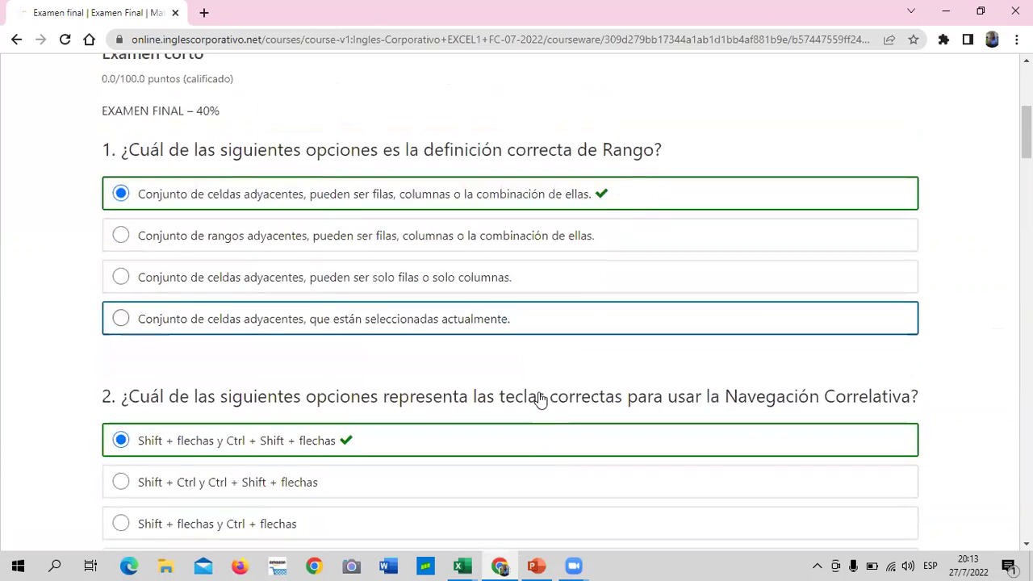
{"action": "scroll", "coordinate": [540, 399], "scroll_direction": "down", "scroll_amount": 2}
{"action": "scroll", "coordinate": [540, 399], "scroll_direction": "down", "scroll_amount": 2}
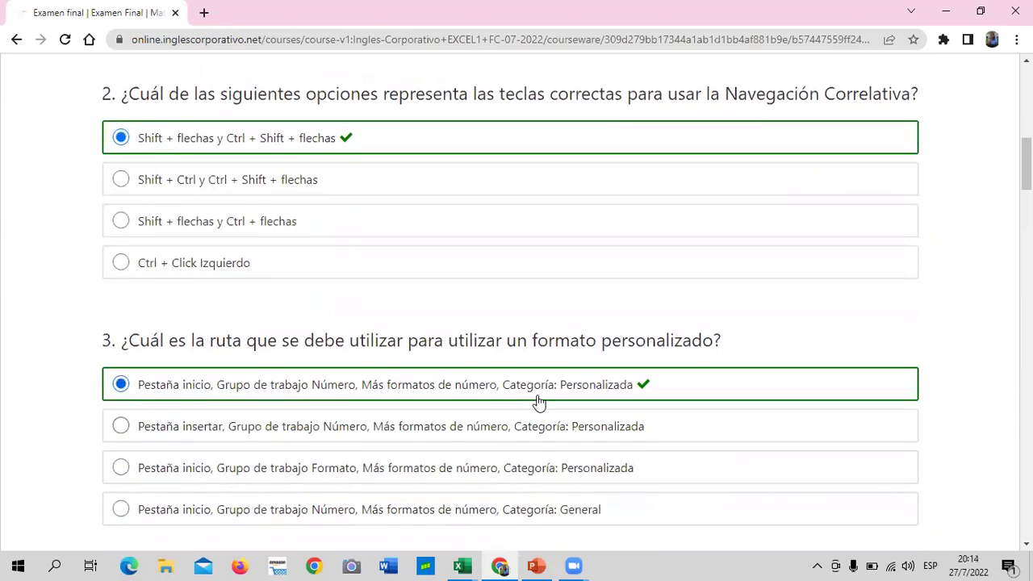
{"action": "scroll", "coordinate": [538, 402], "scroll_direction": "down", "scroll_amount": 2}
{"action": "scroll", "coordinate": [536, 404], "scroll_direction": "down", "scroll_amount": 3}
{"action": "scroll", "coordinate": [538, 411], "scroll_direction": "down", "scroll_amount": 2}
{"action": "scroll", "coordinate": [534, 413], "scroll_direction": "down", "scroll_amount": 2}
{"action": "scroll", "coordinate": [534, 413], "scroll_direction": "down", "scroll_amount": 3}
{"action": "scroll", "coordinate": [535, 413], "scroll_direction": "down", "scroll_amount": 2}
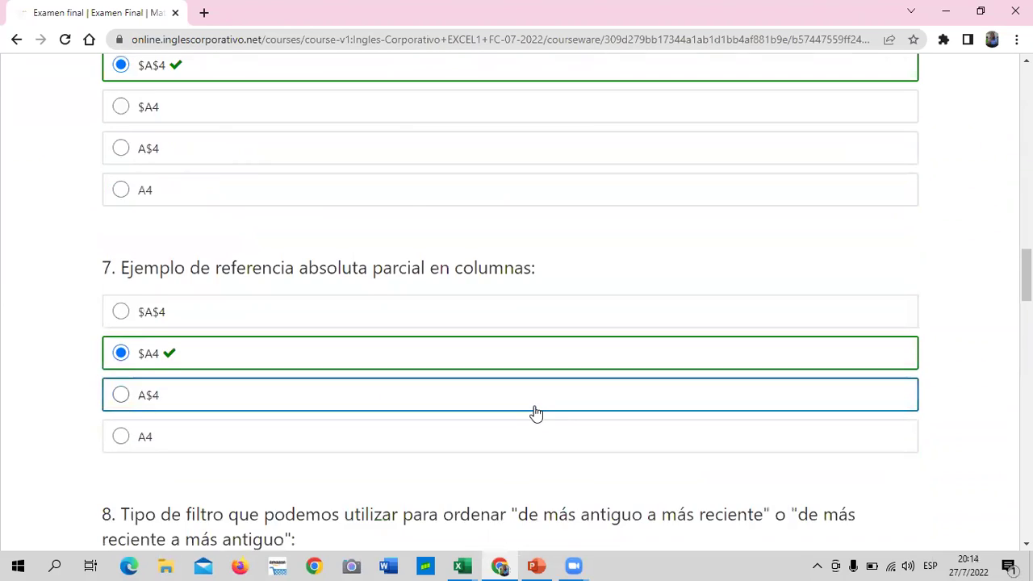
{"action": "scroll", "coordinate": [535, 413], "scroll_direction": "down", "scroll_amount": 3}
{"action": "scroll", "coordinate": [536, 412], "scroll_direction": "down", "scroll_amount": 2}
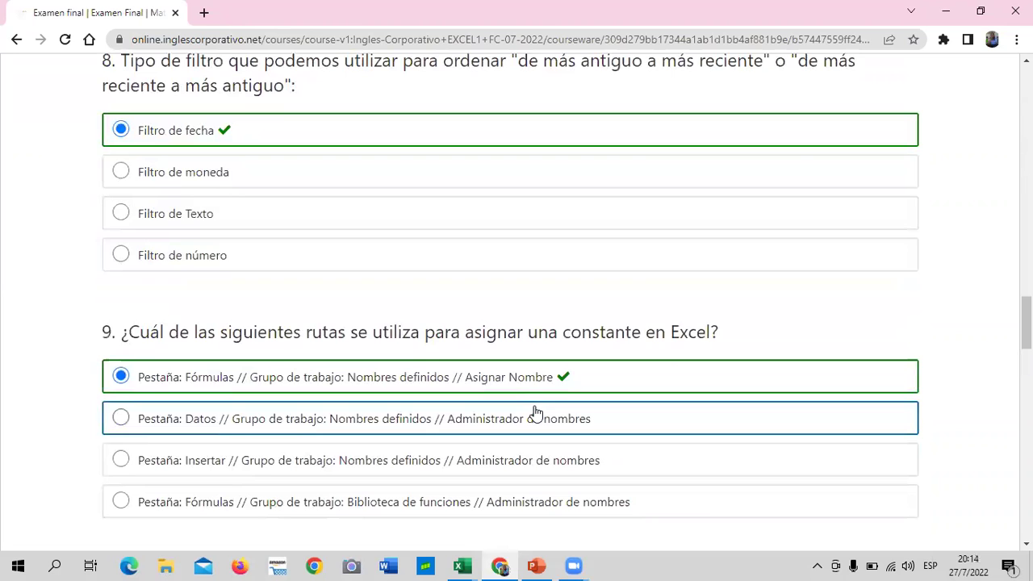
{"action": "scroll", "coordinate": [536, 412], "scroll_direction": "down", "scroll_amount": 4}
{"action": "scroll", "coordinate": [529, 421], "scroll_direction": "down", "scroll_amount": 1}
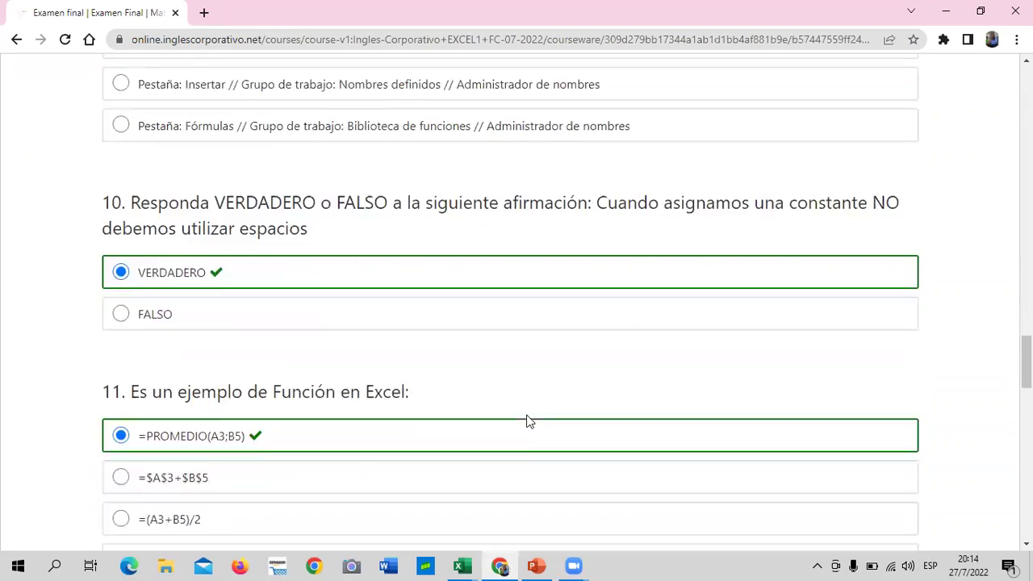
{"action": "scroll", "coordinate": [529, 421], "scroll_direction": "down", "scroll_amount": 2}
{"action": "scroll", "coordinate": [529, 420], "scroll_direction": "down", "scroll_amount": 3}
{"action": "scroll", "coordinate": [529, 420], "scroll_direction": "down", "scroll_amount": 2}
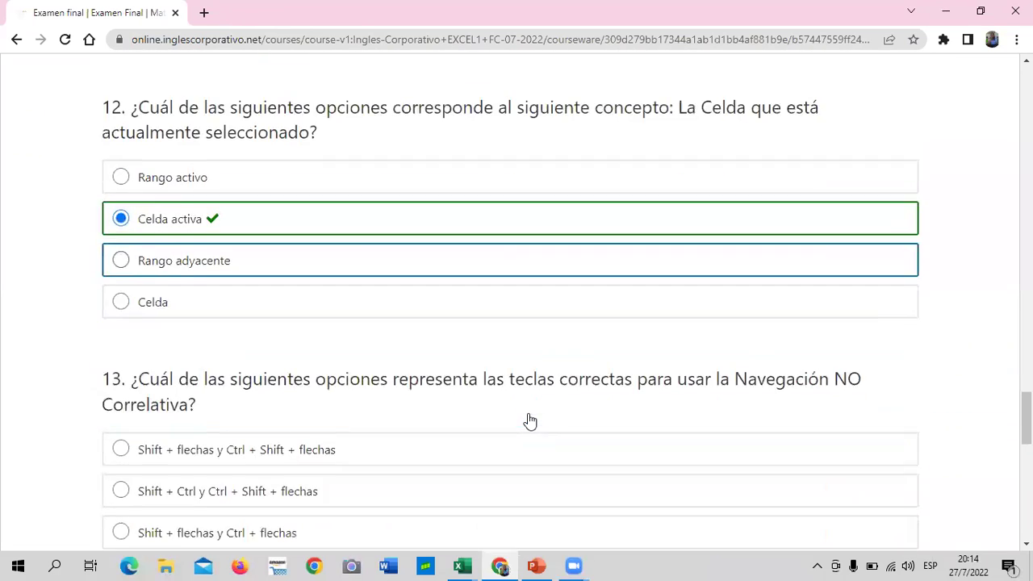
{"action": "scroll", "coordinate": [529, 419], "scroll_direction": "down", "scroll_amount": 2}
{"action": "scroll", "coordinate": [529, 419], "scroll_direction": "down", "scroll_amount": 3}
{"action": "scroll", "coordinate": [530, 421], "scroll_direction": "down", "scroll_amount": 1}
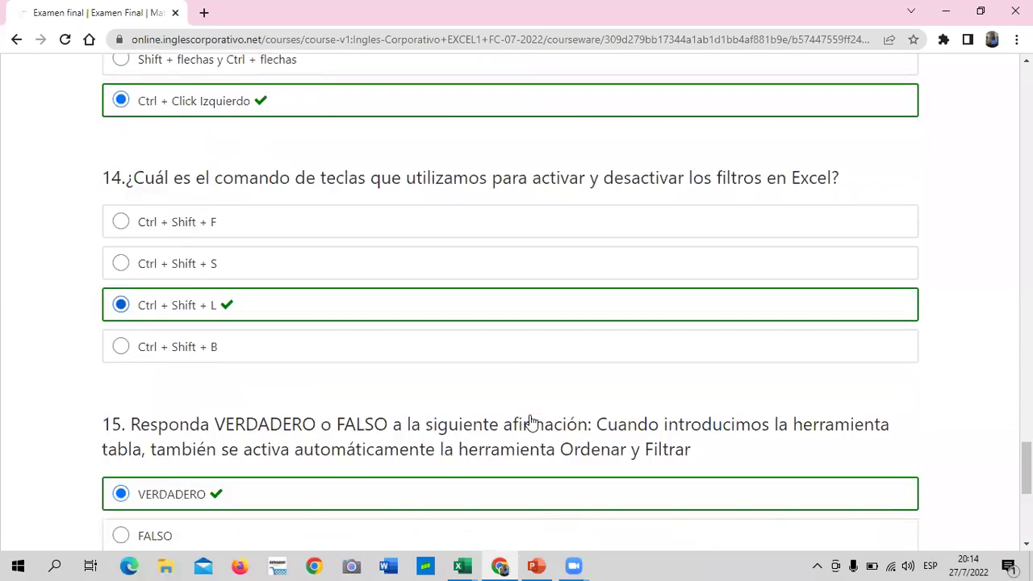
{"action": "scroll", "coordinate": [530, 421], "scroll_direction": "down", "scroll_amount": 2}
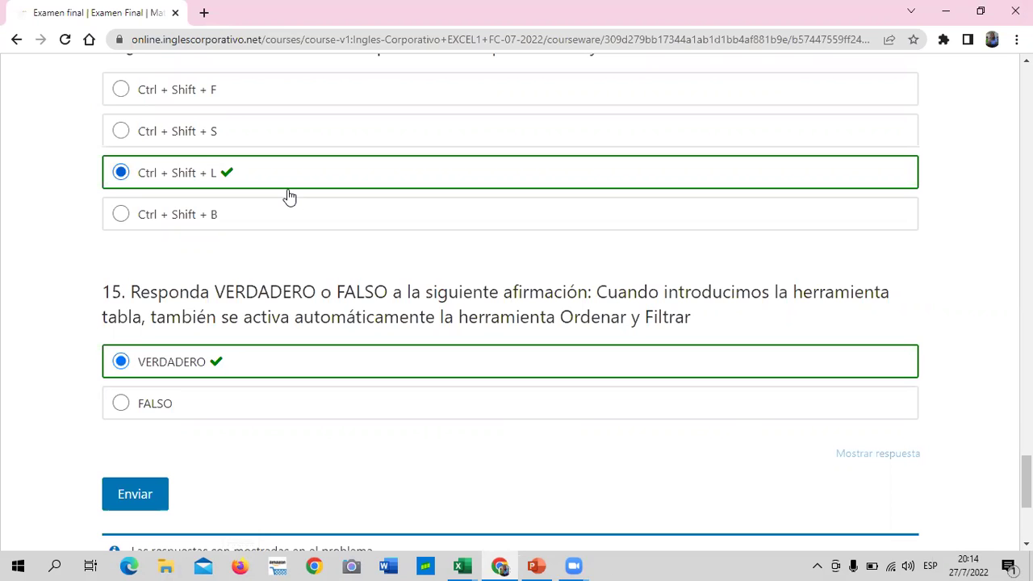
{"action": "scroll", "coordinate": [578, 279], "scroll_direction": "up", "scroll_amount": 3}
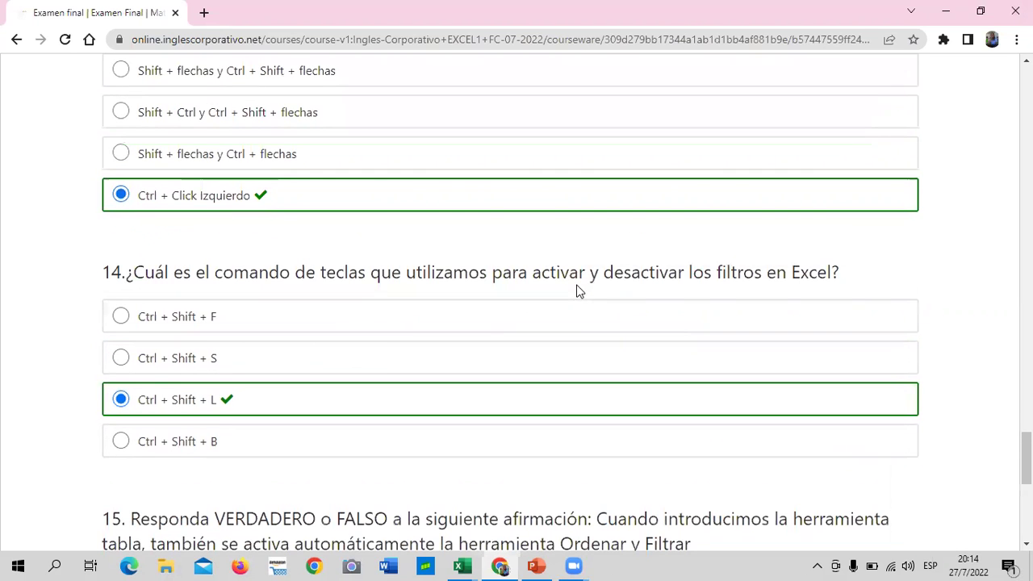
{"action": "scroll", "coordinate": [669, 314], "scroll_direction": "up", "scroll_amount": 1}
{"action": "scroll", "coordinate": [669, 314], "scroll_direction": "up", "scroll_amount": 3}
{"action": "scroll", "coordinate": [671, 314], "scroll_direction": "up", "scroll_amount": 5}
{"action": "scroll", "coordinate": [672, 315], "scroll_direction": "up", "scroll_amount": 5}
{"action": "scroll", "coordinate": [672, 314], "scroll_direction": "up", "scroll_amount": 6}
{"action": "scroll", "coordinate": [672, 314], "scroll_direction": "up", "scroll_amount": 5}
{"action": "scroll", "coordinate": [673, 314], "scroll_direction": "up", "scroll_amount": 5}
{"action": "scroll", "coordinate": [673, 314], "scroll_direction": "up", "scroll_amount": 8}
{"action": "scroll", "coordinate": [673, 314], "scroll_direction": "up", "scroll_amount": 4}
{"action": "scroll", "coordinate": [671, 314], "scroll_direction": "up", "scroll_amount": 2}
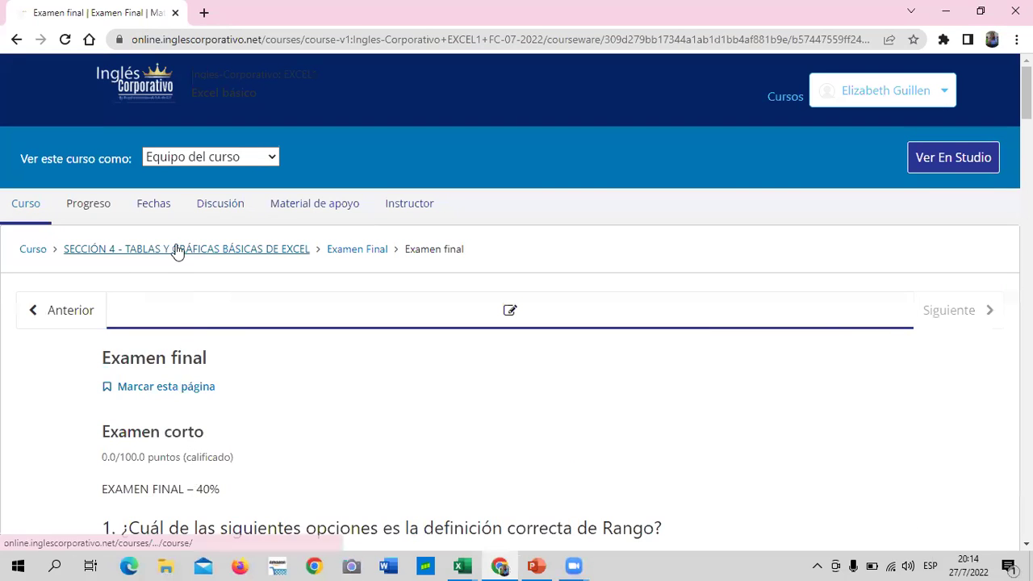
Step: Go from the tables and charts section into Sección 4 and open lesson 4.6 Objetivo de la lección
{"action": "left_click", "coordinate": [260, 251]}
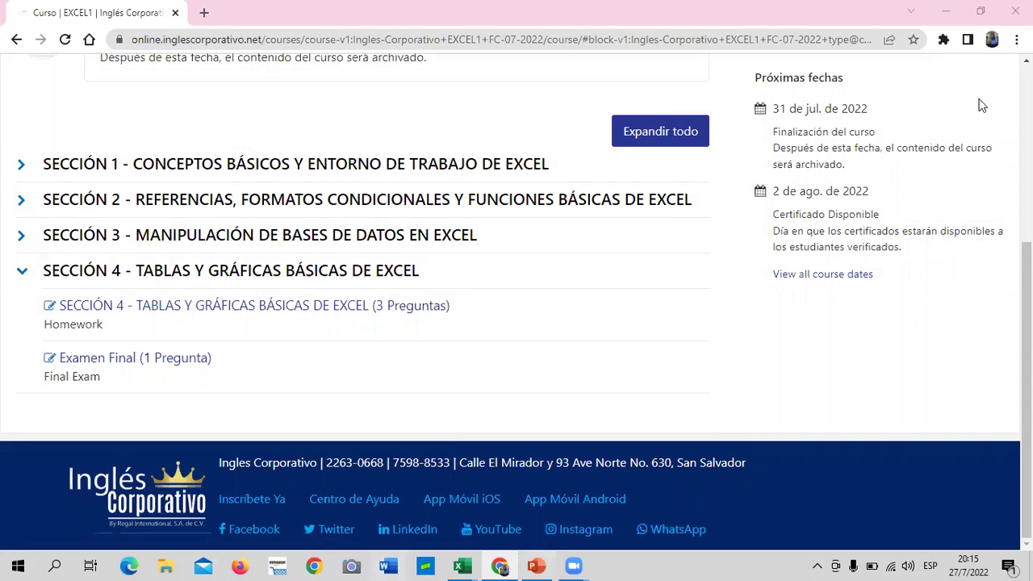
{"action": "scroll", "coordinate": [512, 323], "scroll_direction": "up", "scroll_amount": 2}
{"action": "scroll", "coordinate": [512, 323], "scroll_direction": "down", "scroll_amount": 2}
{"action": "left_click", "coordinate": [310, 312]}
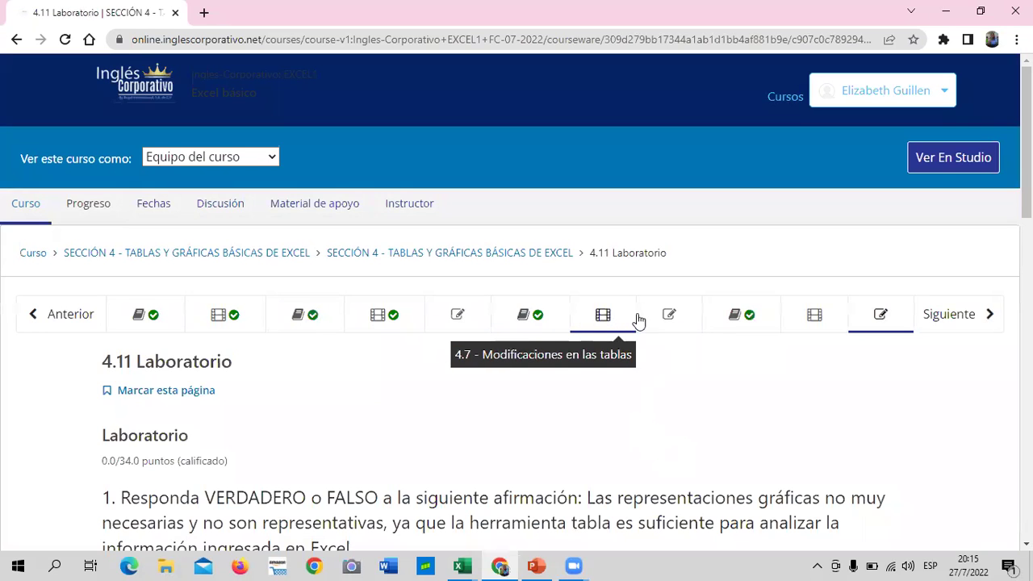
{"action": "left_click", "coordinate": [556, 321]}
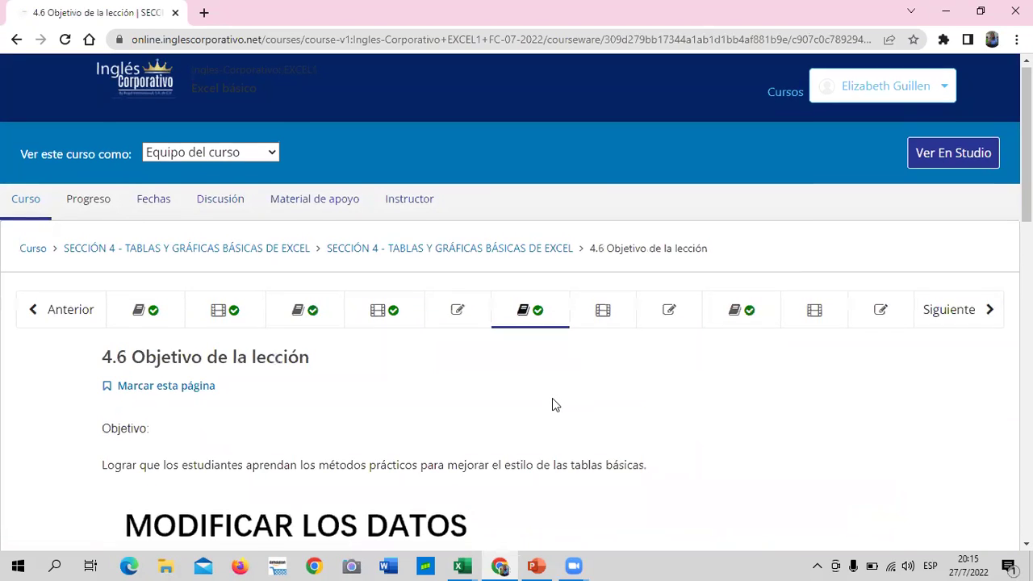
{"action": "scroll", "coordinate": [553, 398], "scroll_direction": "down", "scroll_amount": 3}
{"action": "scroll", "coordinate": [554, 398], "scroll_direction": "down", "scroll_amount": 3}
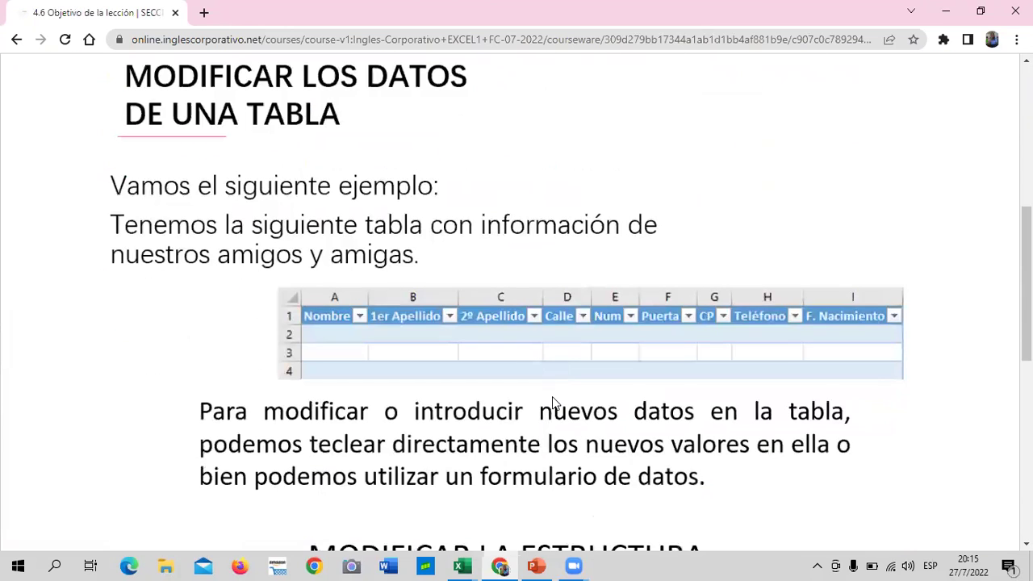
{"action": "scroll", "coordinate": [554, 402], "scroll_direction": "up", "scroll_amount": 5}
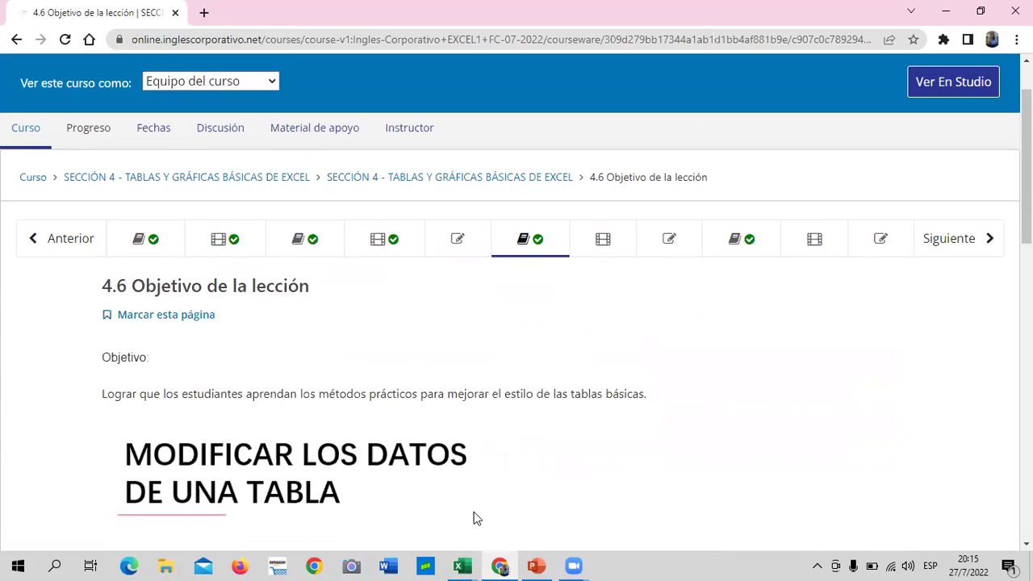
{"action": "mouse_move", "coordinate": [460, 563]}
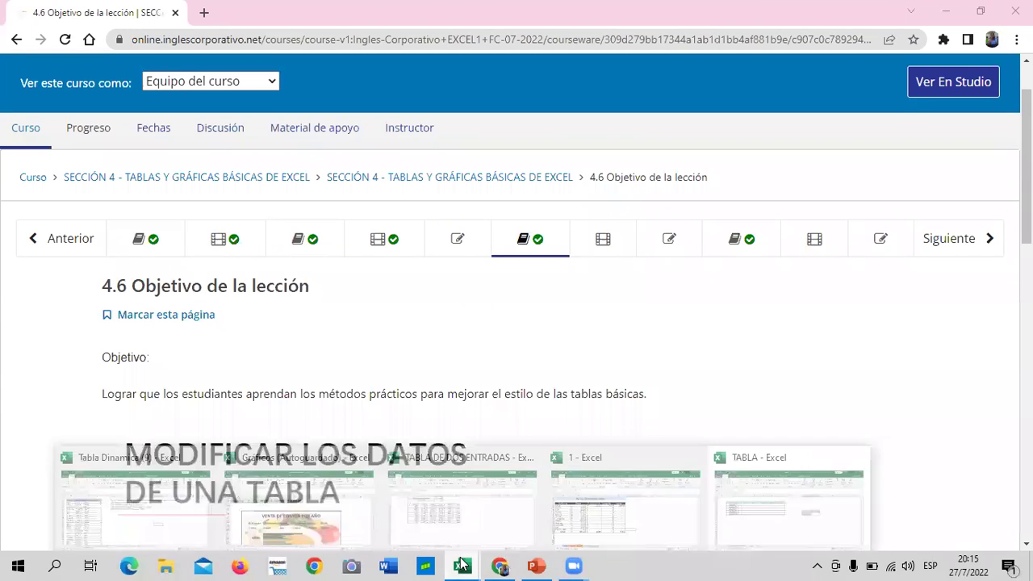
Step: Bring up the TABLA workbook maximized and look through the BASE DE DATOS PARA TABLA, Hoja2 and Hoja1 sheets
{"action": "left_click", "coordinate": [766, 524]}
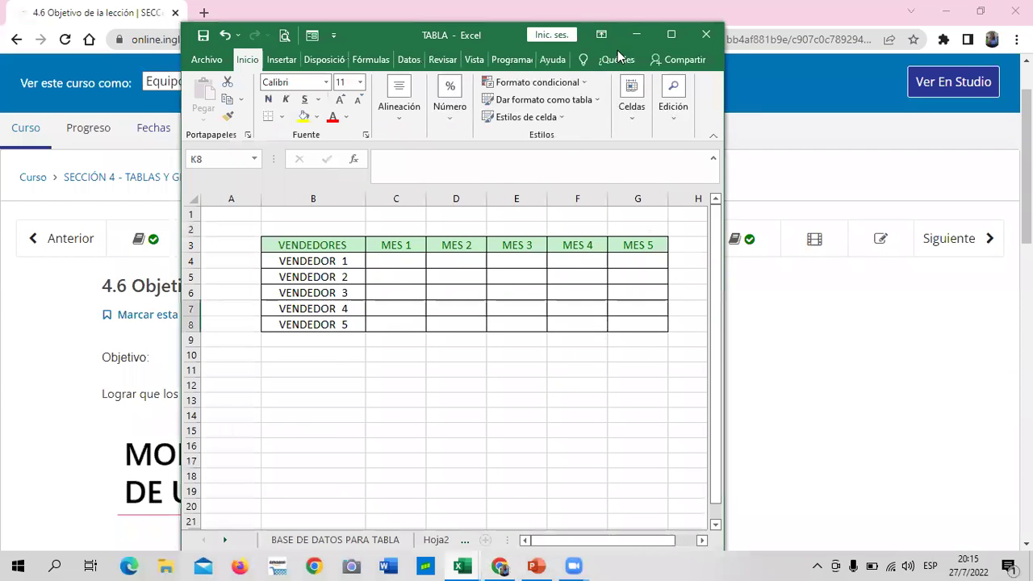
{"action": "left_click", "coordinate": [663, 43]}
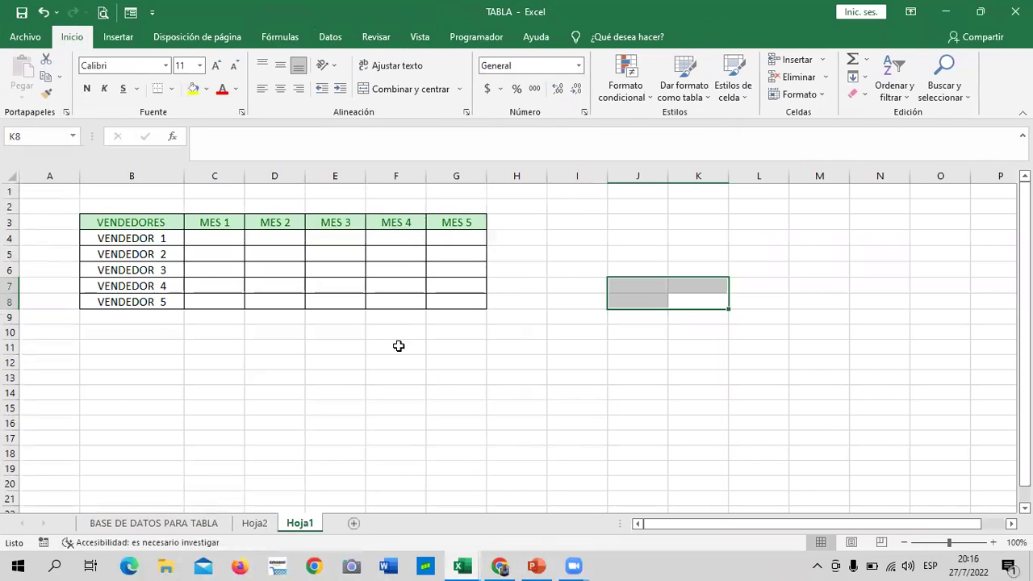
{"action": "left_click", "coordinate": [118, 523]}
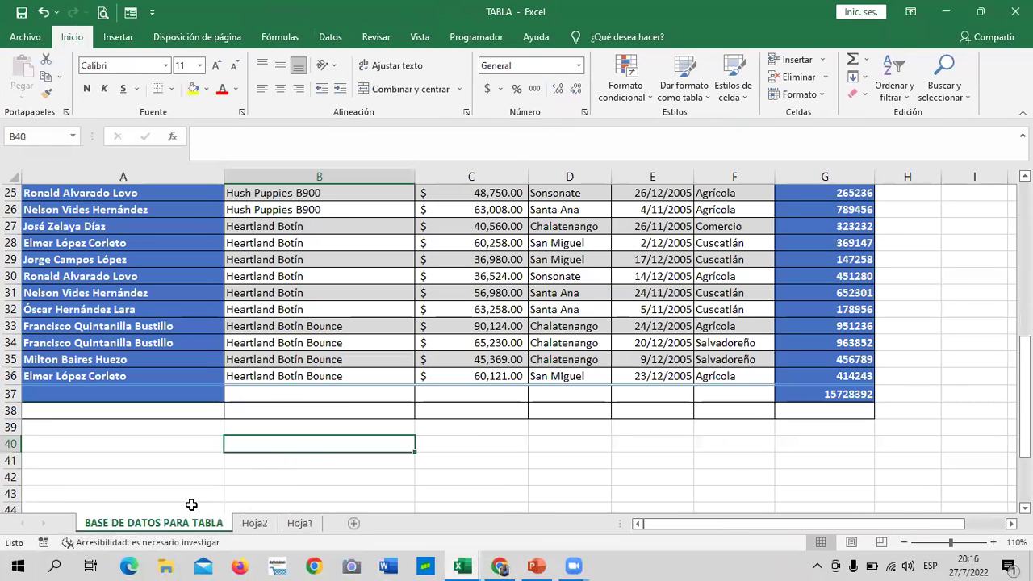
{"action": "left_click", "coordinate": [254, 523]}
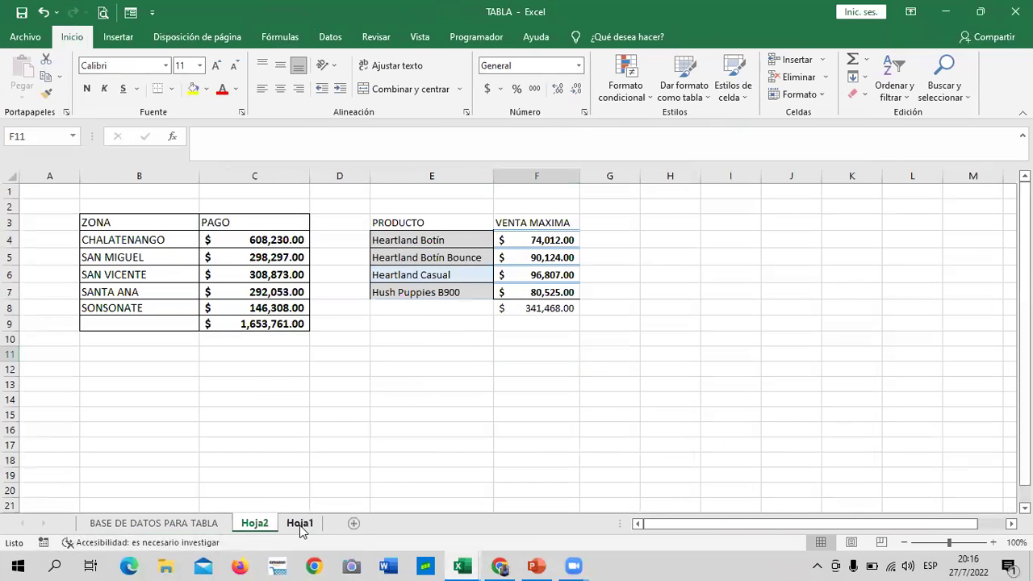
{"action": "left_click", "coordinate": [299, 524]}
Step: Clear the J7:K8 selection and add a new blank sheet, Hoja3
{"action": "left_click", "coordinate": [532, 395]}
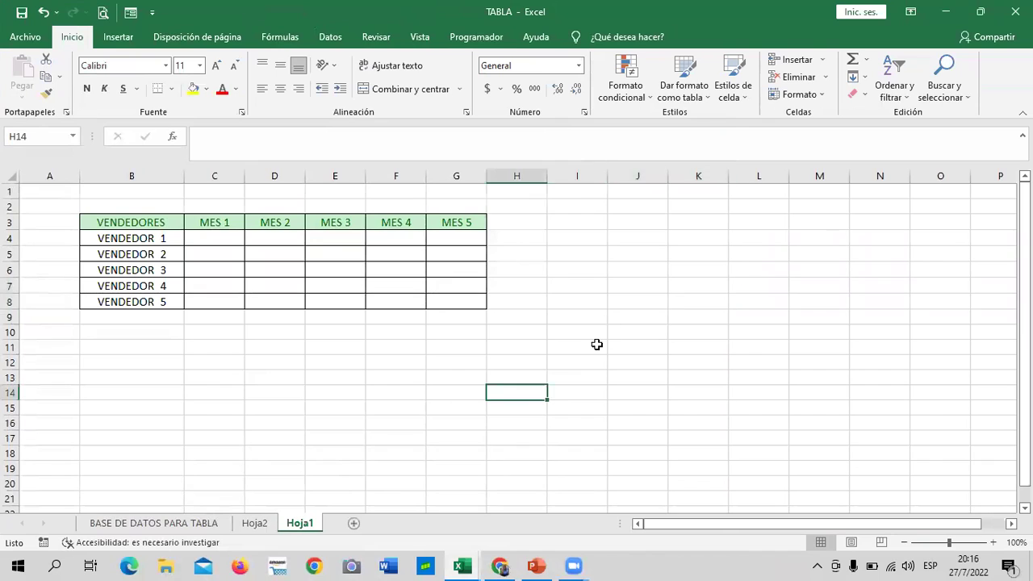
{"action": "left_click", "coordinate": [614, 313]}
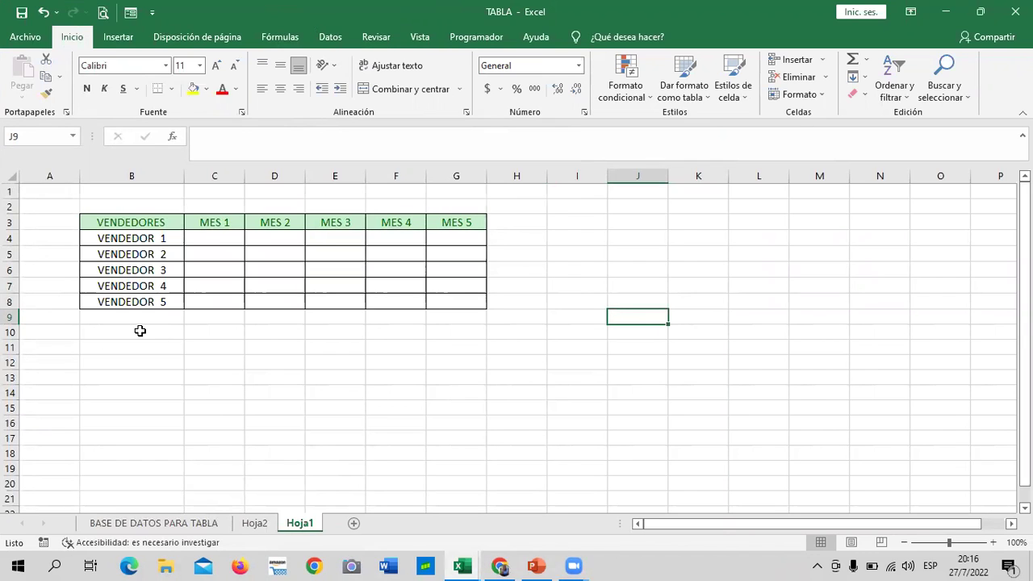
{"action": "left_click", "coordinate": [353, 525]}
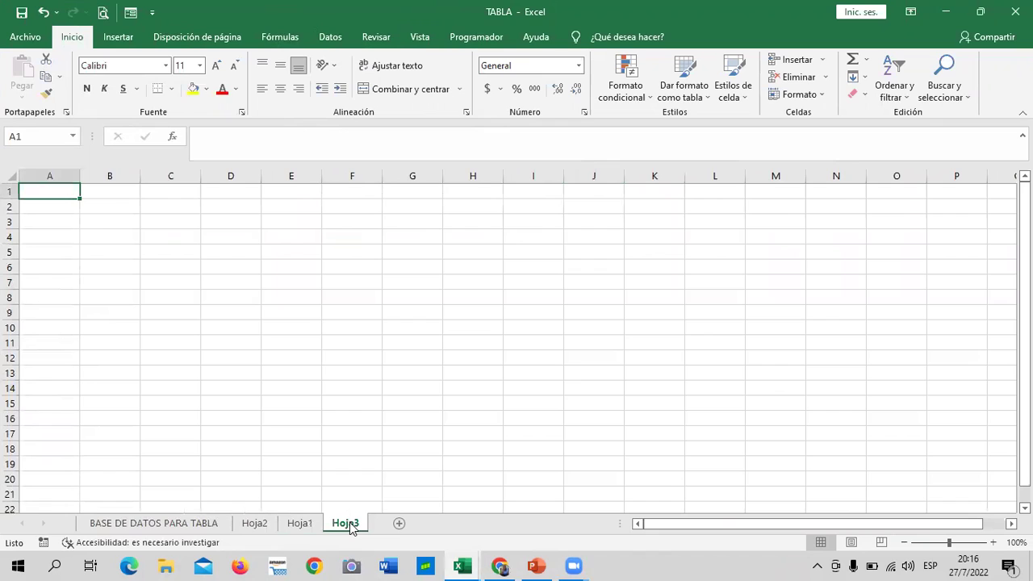
Step: Rename the Hoja3 sheet tab to 'TABLA DE DOS ENTRADAS' in capital letters
{"action": "right_click", "coordinate": [339, 525]}
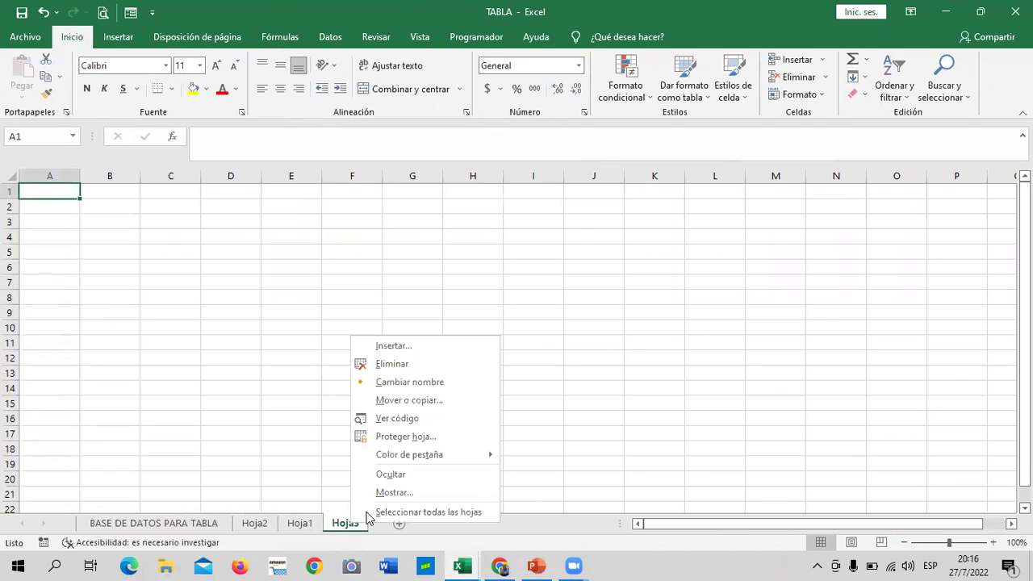
{"action": "left_click", "coordinate": [402, 381]}
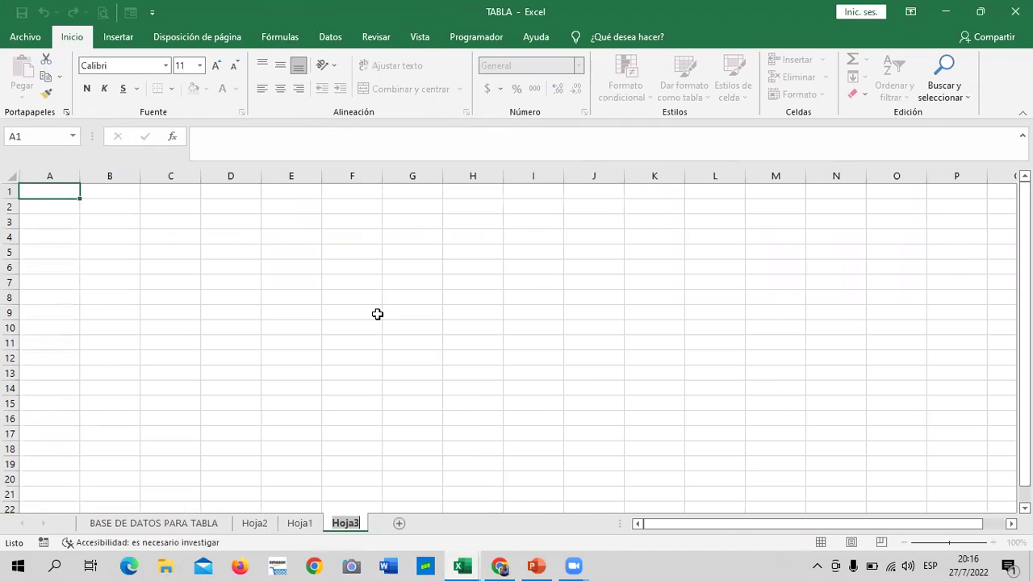
{"action": "type", "text": "tabla"}
{"action": "key", "text": "Caps_Lock"}
{"action": "key", "text": "BackSpace"}
{"action": "key", "text": "BackSpace"}
{"action": "type", "text": "TABLA"}
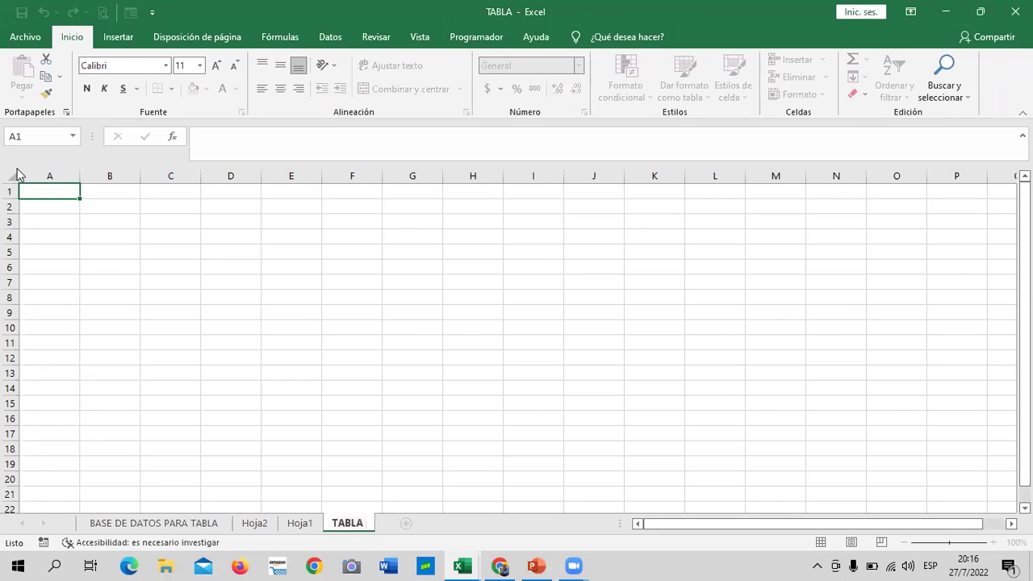
{"action": "type", "text": " DE DOS"}
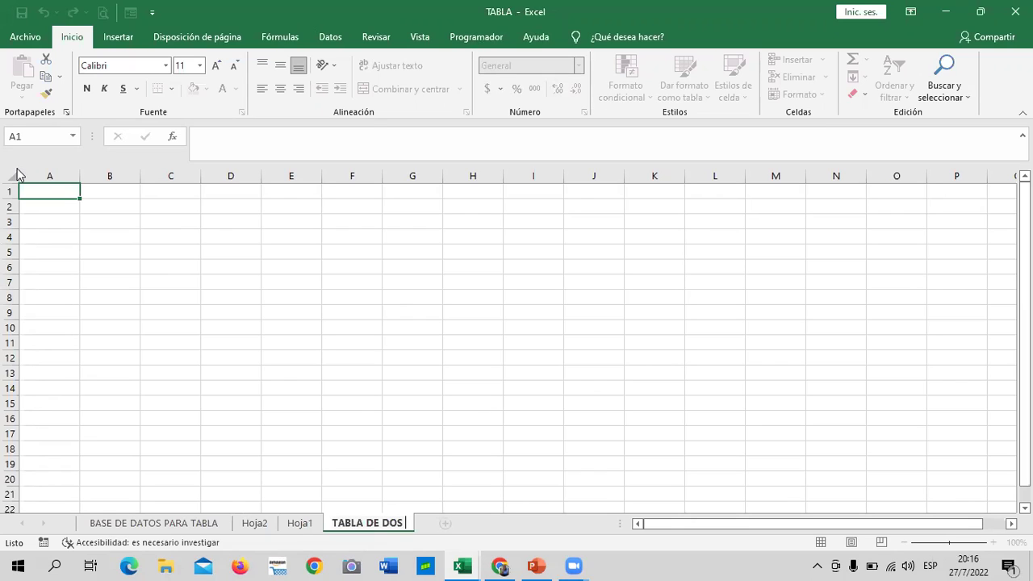
{"action": "type", "text": " ENTRADAS"}
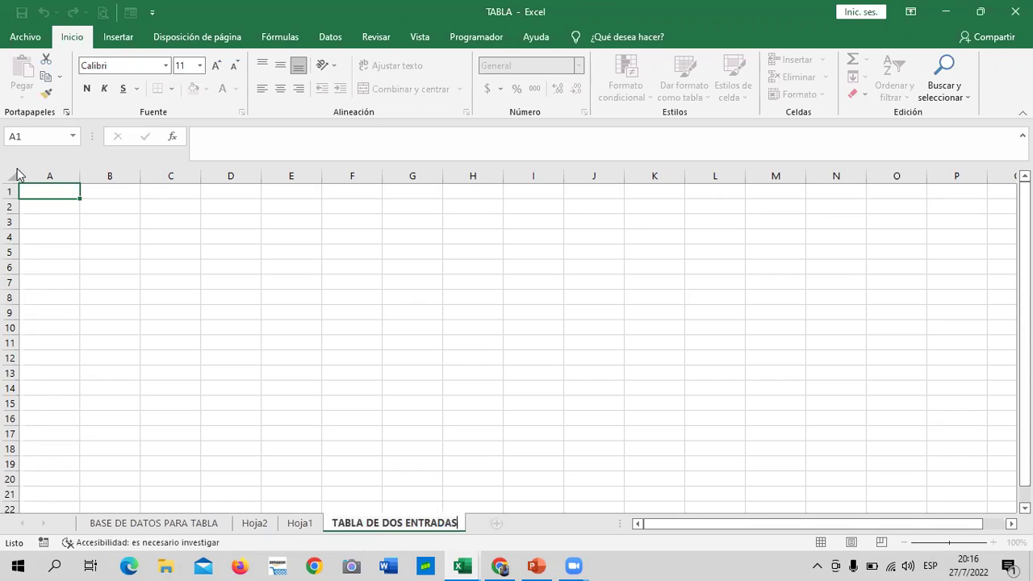
{"action": "key", "text": "Return"}
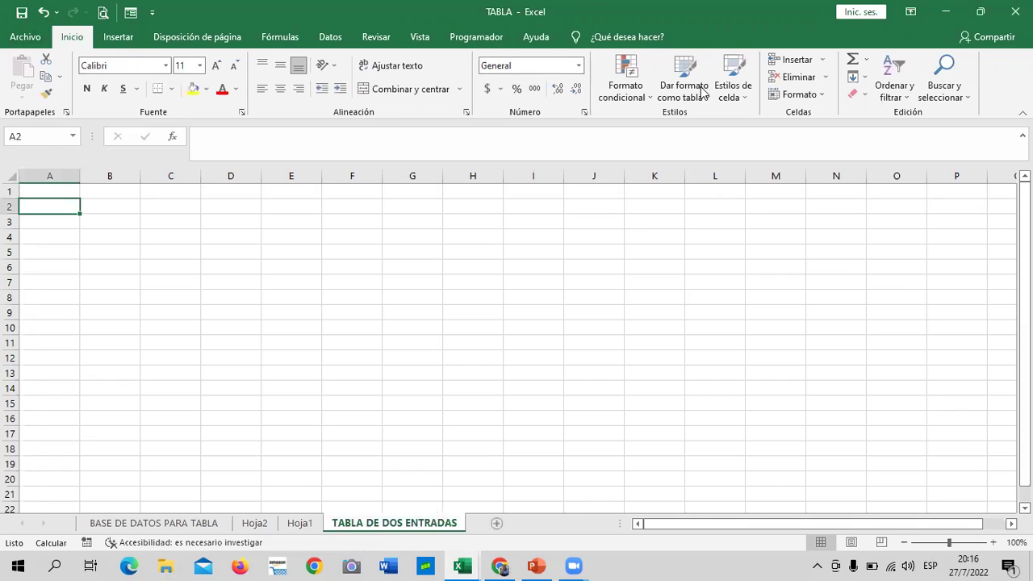
Step: With D3 selected, bring up Datos > Análisis de hipótesis > Tabla de datos, then cancel it
{"action": "left_click", "coordinate": [206, 219]}
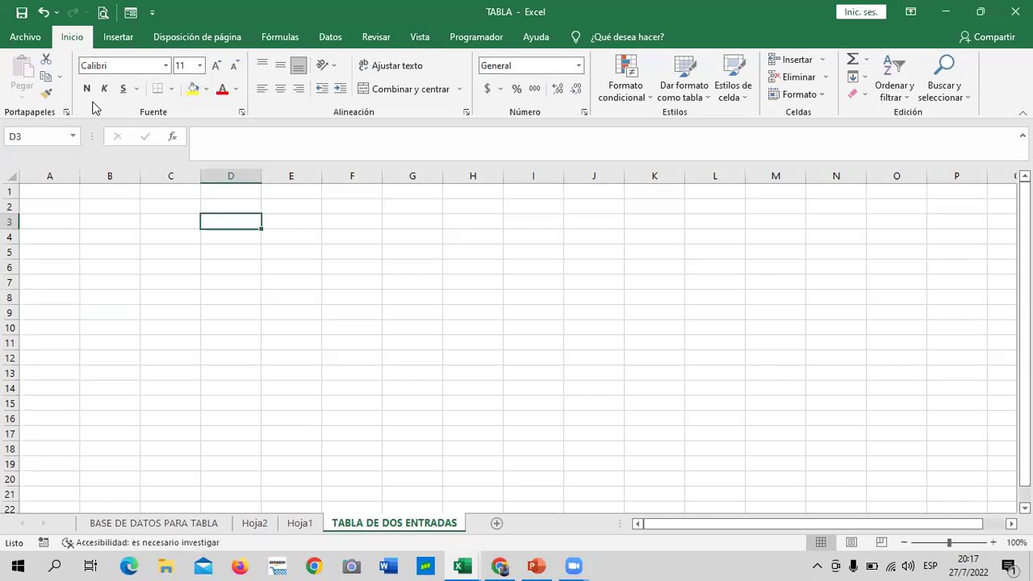
{"action": "left_click", "coordinate": [339, 39]}
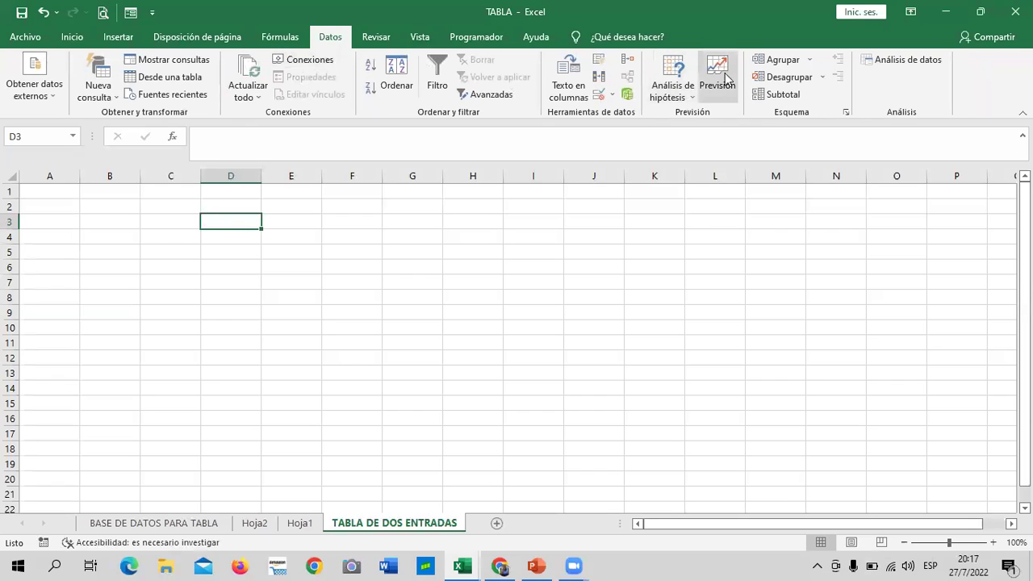
{"action": "left_click", "coordinate": [690, 98]}
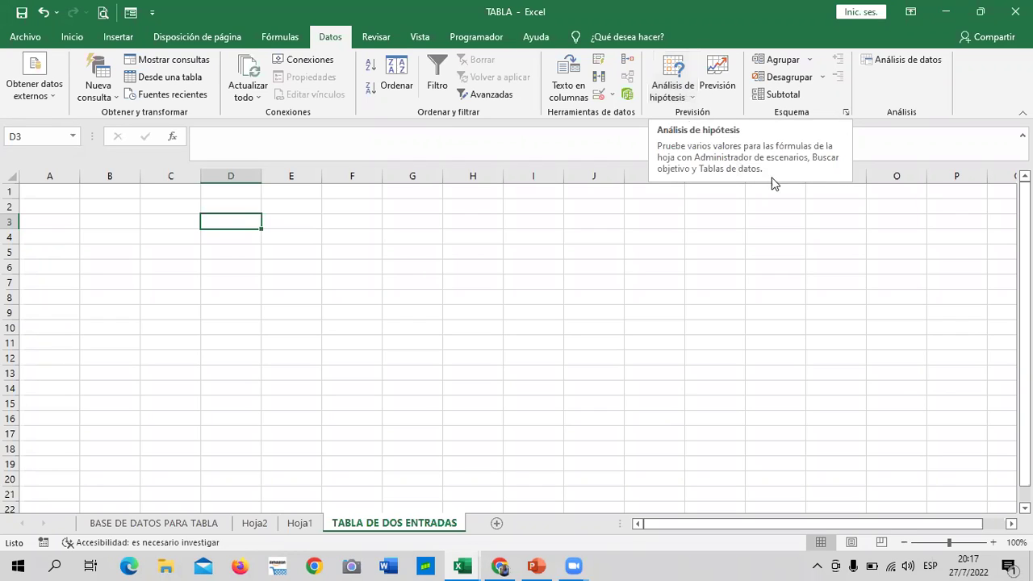
{"action": "left_click", "coordinate": [685, 92]}
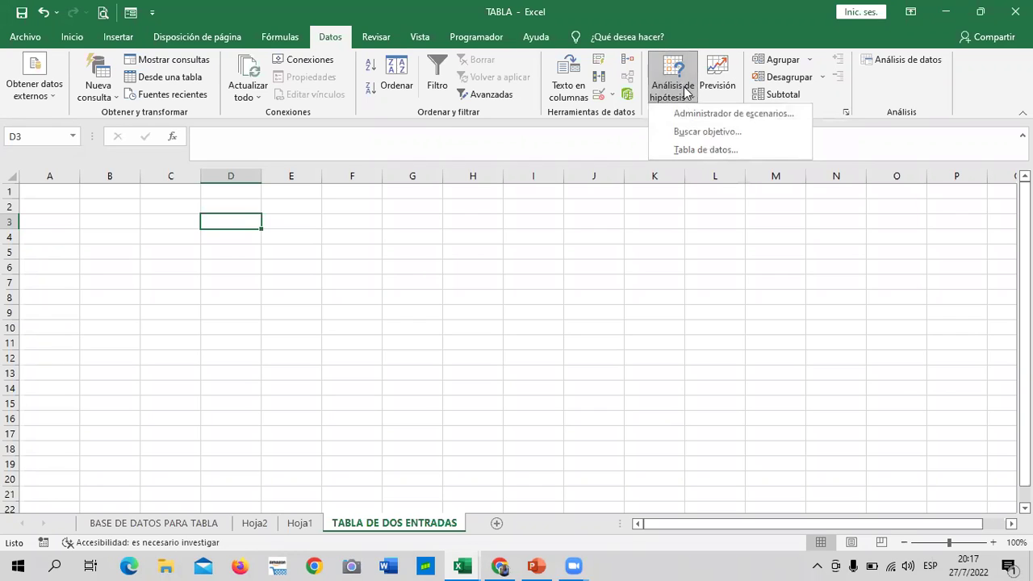
{"action": "left_click", "coordinate": [691, 167]}
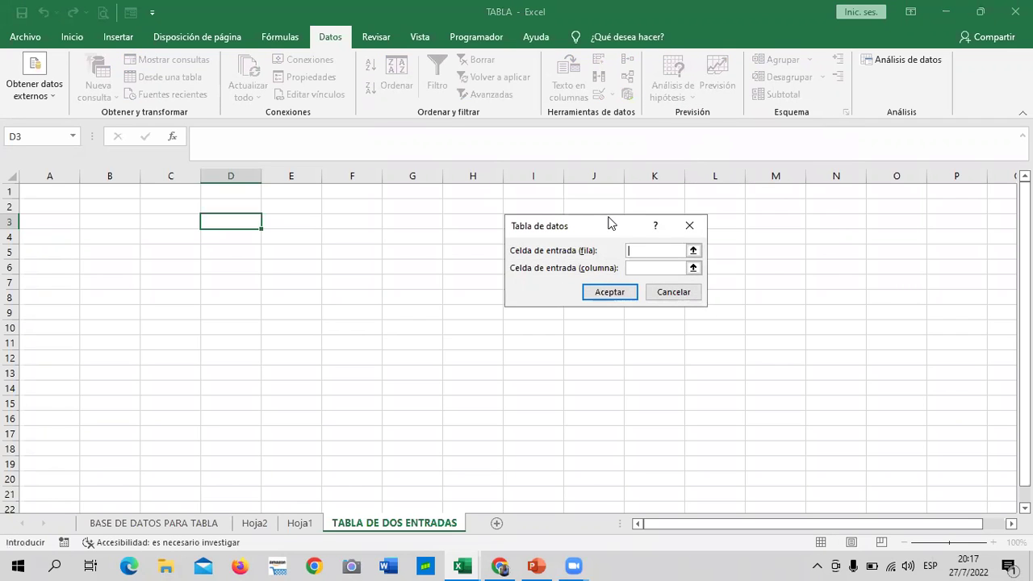
{"action": "left_click_drag", "start_coordinate": [610, 222], "coordinate": [739, 188]}
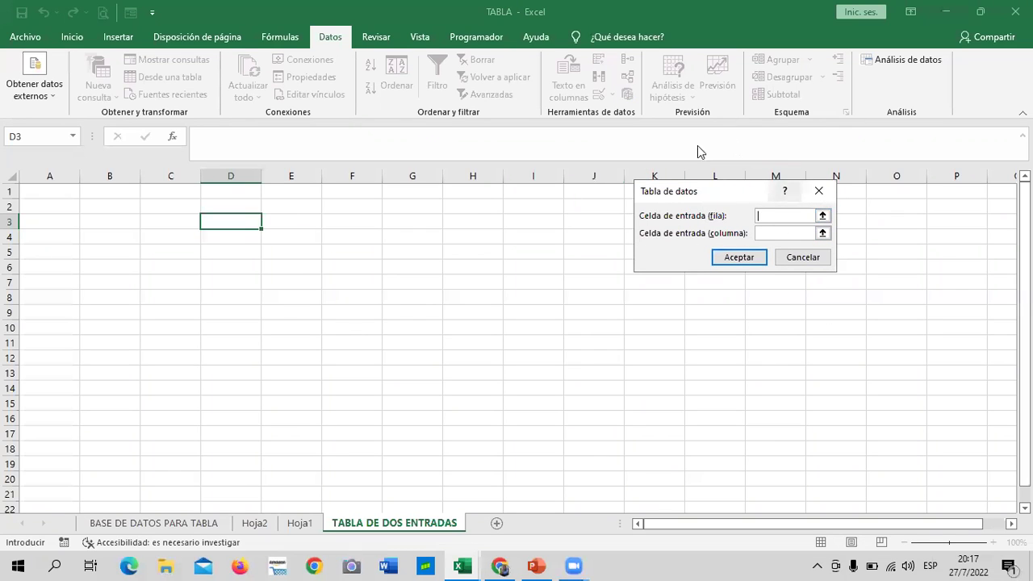
{"action": "left_click", "coordinate": [817, 258]}
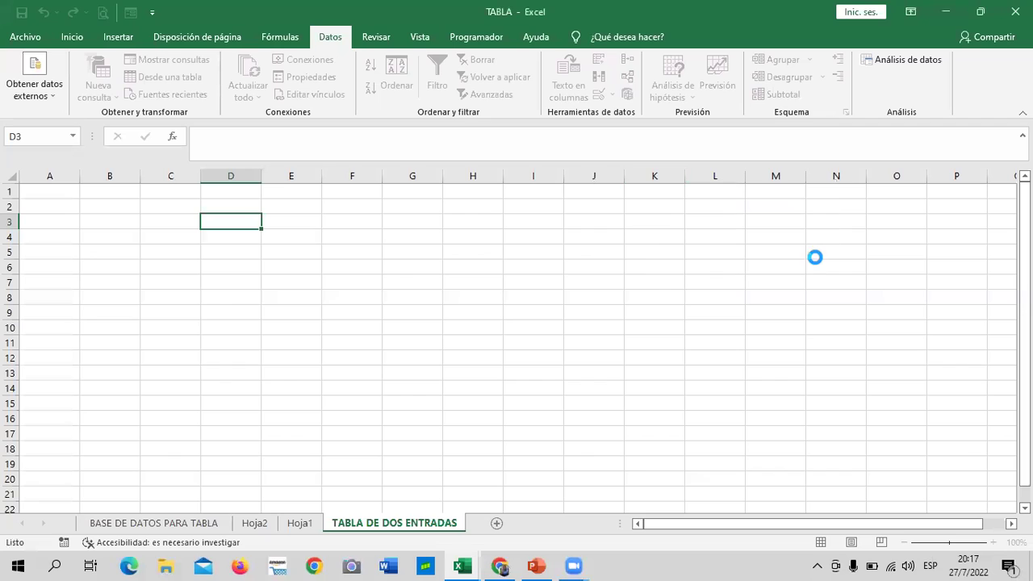
{"action": "left_click", "coordinate": [617, 293]}
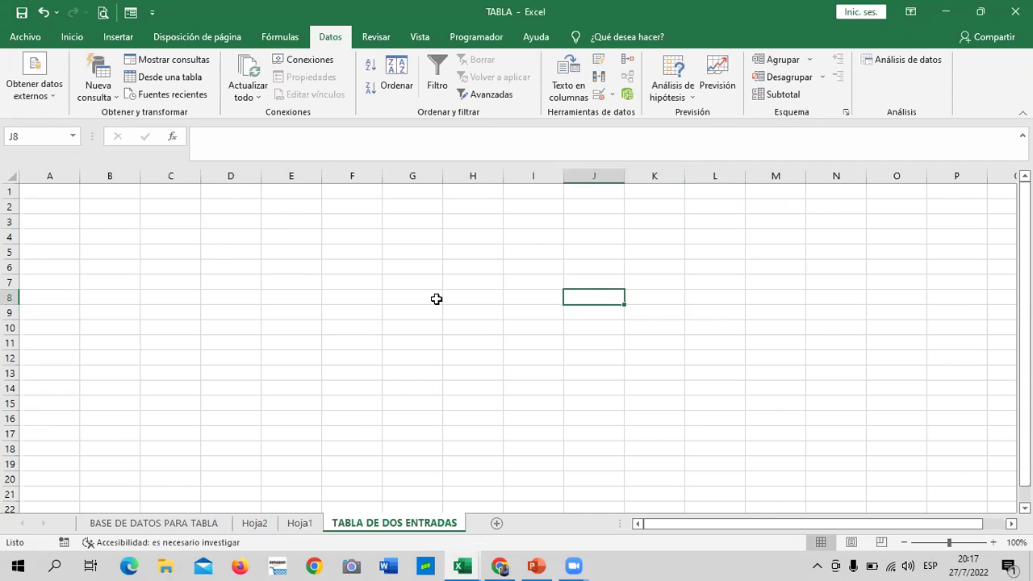
Step: Merge and center C1:E1 and C2:E2 to hold the two labels
{"action": "left_click", "coordinate": [514, 268]}
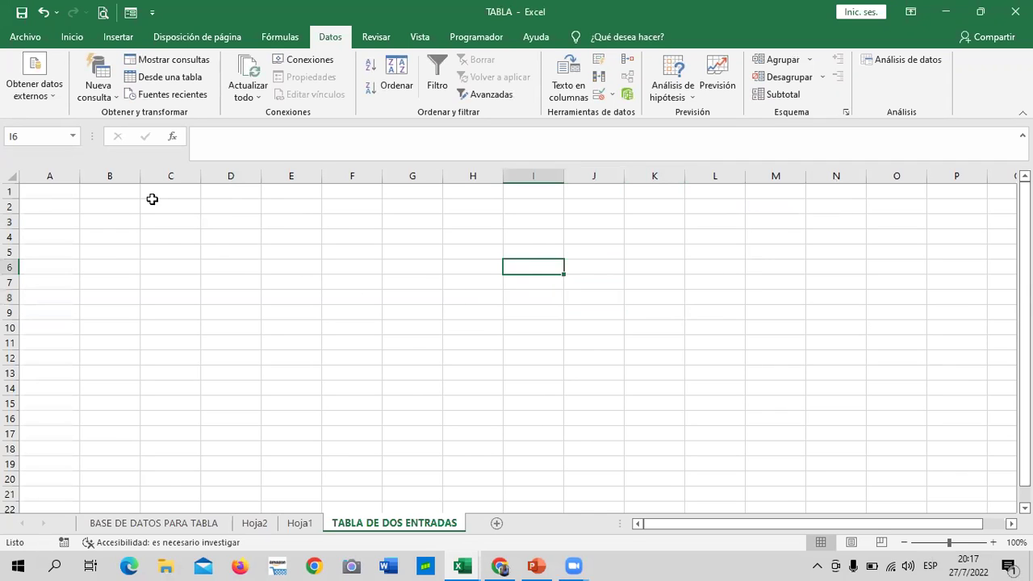
{"action": "left_click_drag", "start_coordinate": [218, 190], "coordinate": [325, 188]}
{"action": "left_click", "coordinate": [240, 248]}
{"action": "left_click_drag", "start_coordinate": [187, 192], "coordinate": [274, 192]}
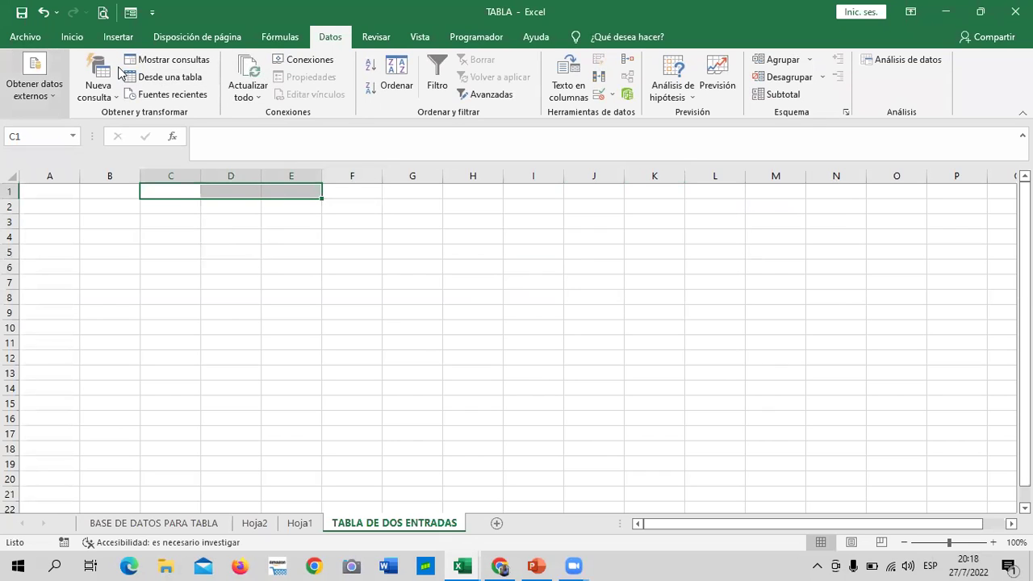
{"action": "left_click", "coordinate": [73, 37]}
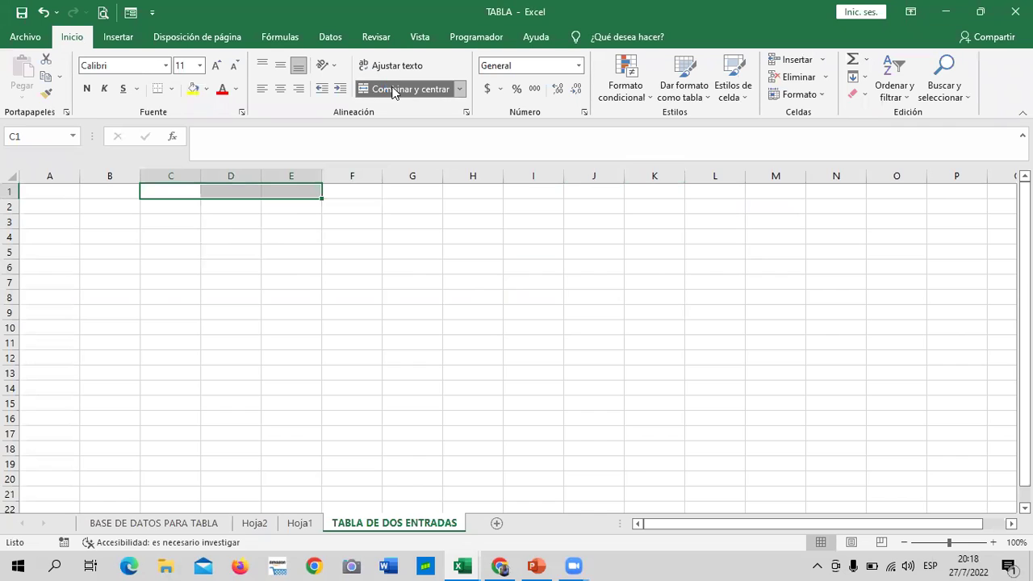
{"action": "left_click", "coordinate": [302, 272]}
{"action": "left_click_drag", "start_coordinate": [183, 207], "coordinate": [306, 204]}
{"action": "left_click", "coordinate": [404, 89]}
{"action": "left_click", "coordinate": [414, 278]}
Step: Label C1 'COSTO DE MERCDERIA' and enter 100 in F1 formatted as currency
{"action": "left_click", "coordinate": [280, 189]}
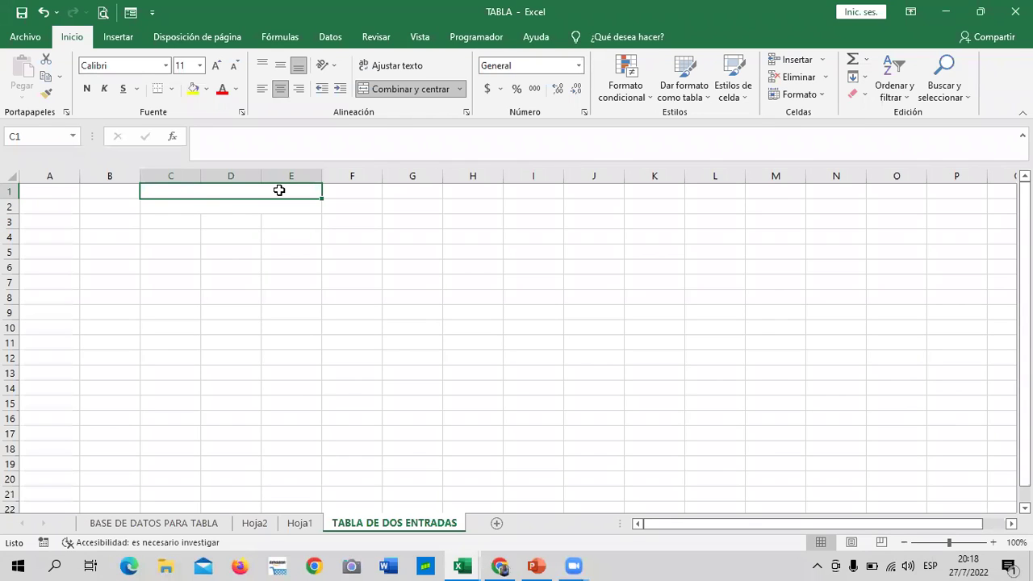
{"action": "left_click", "coordinate": [498, 311]}
{"action": "left_click", "coordinate": [247, 189]}
{"action": "type", "text": "COSTO DF"}
{"action": "key", "text": "BackSpace"}
{"action": "type", "text": "E MERCDERIA"}
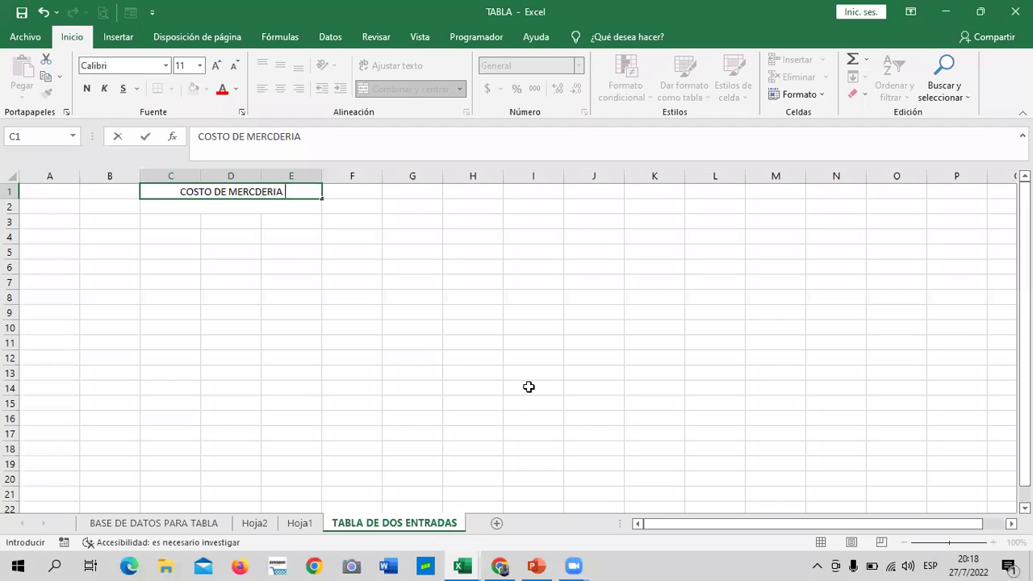
{"action": "left_click", "coordinate": [343, 298]}
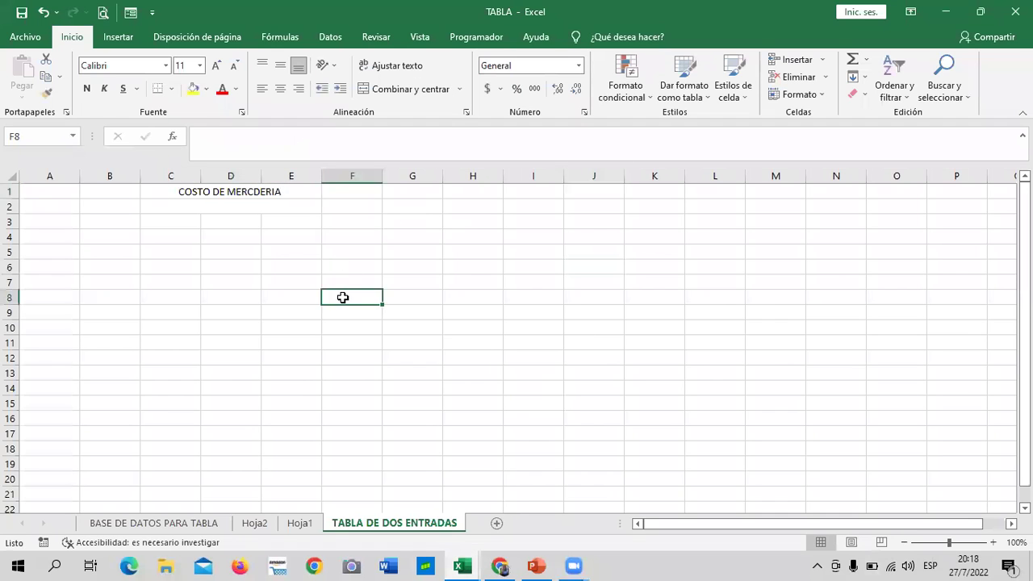
{"action": "left_click", "coordinate": [347, 193]}
{"action": "type", "text": "100"}
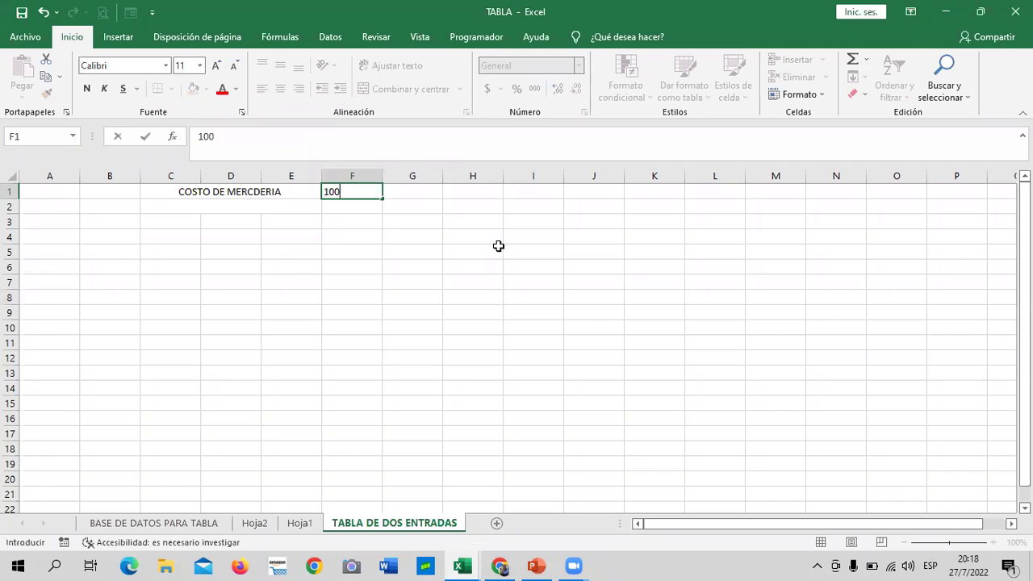
{"action": "left_click", "coordinate": [568, 311]}
{"action": "left_click", "coordinate": [338, 190]}
{"action": "left_click", "coordinate": [487, 89]}
{"action": "left_click", "coordinate": [394, 267]}
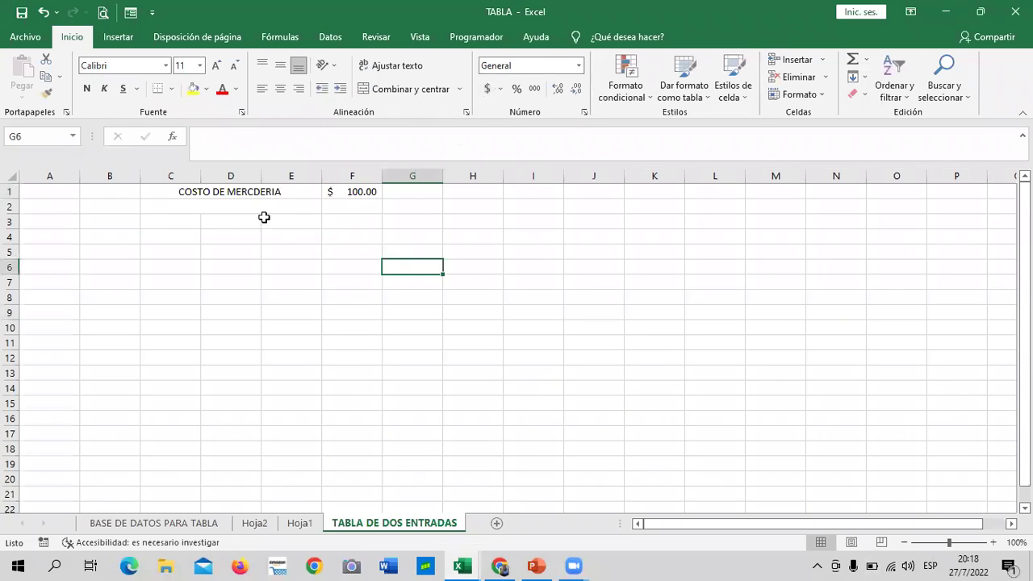
Step: Label C2 'DESCUENTO' and enter 15 in F2 formatted as currency
{"action": "left_click", "coordinate": [260, 207]}
{"action": "type", "text": "DESCUENTO"}
{"action": "key", "text": "BackSpace"}
{"action": "key", "text": "BackSpace"}
{"action": "key", "text": "BackSpace"}
{"action": "key", "text": "BackSpace"}
{"action": "key", "text": "BackSpace"}
{"action": "key", "text": "BackSpace"}
{"action": "type", "text": "CUENTO"}
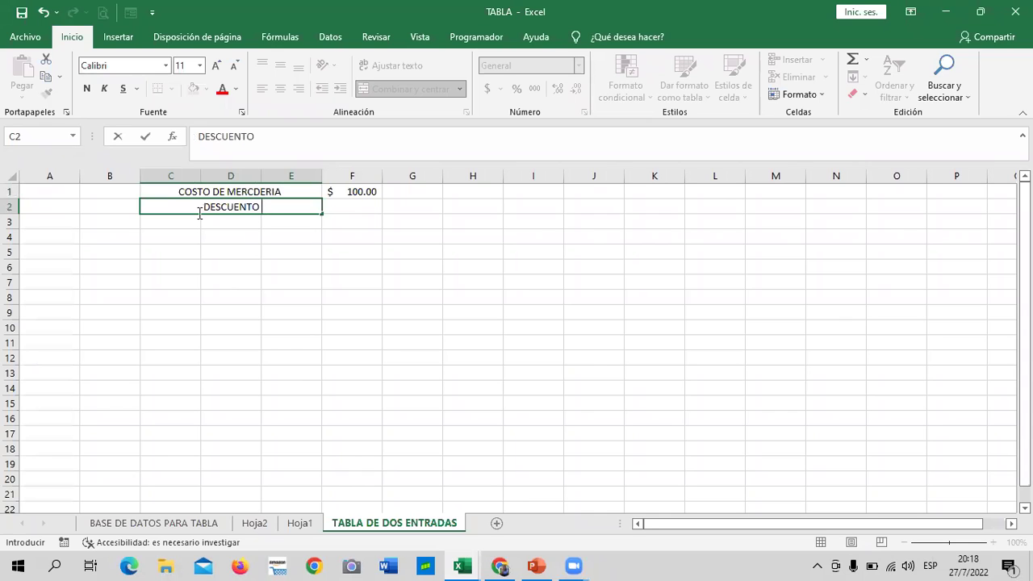
{"action": "key", "text": "Return"}
{"action": "left_click", "coordinate": [426, 267]}
{"action": "left_click", "coordinate": [360, 203]}
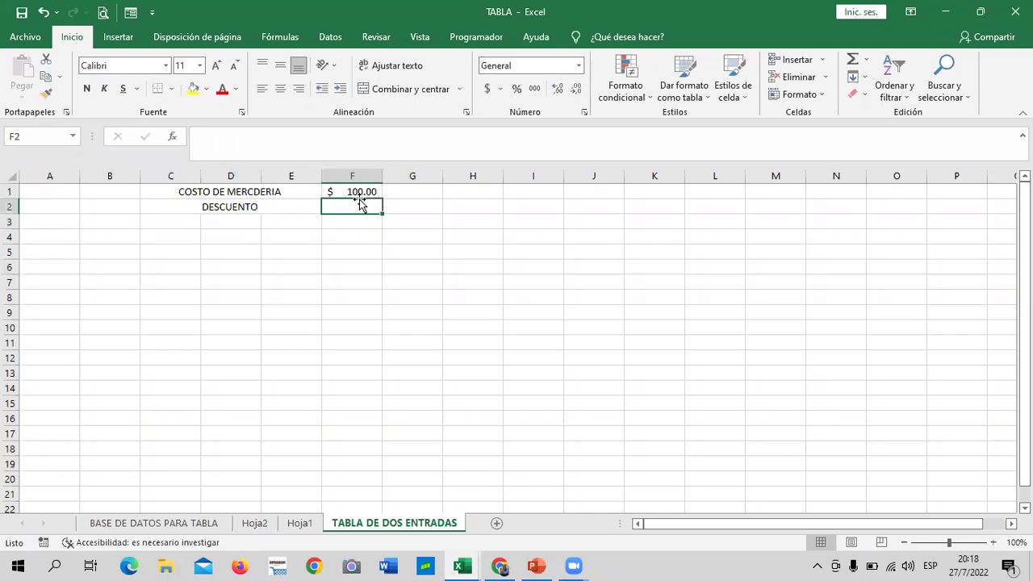
{"action": "type", "text": "15"}
{"action": "key", "text": "Return"}
{"action": "left_click", "coordinate": [428, 234]}
{"action": "left_click", "coordinate": [353, 206]}
{"action": "left_click", "coordinate": [487, 89]}
{"action": "left_click", "coordinate": [468, 267]}
Step: Apply All Borders to the block C5:I11
{"action": "mouse_move", "coordinate": [153, 252]}
{"action": "left_mouse_down"}
{"action": "mouse_move", "coordinate": [488, 325]}
{"action": "mouse_move", "coordinate": [507, 342]}
{"action": "left_mouse_up"}
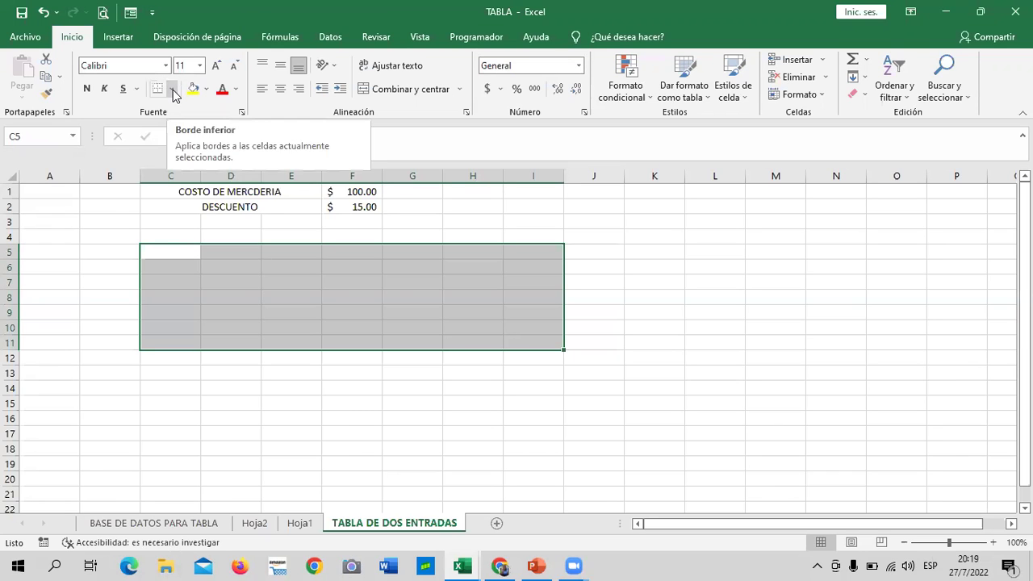
{"action": "left_click", "coordinate": [172, 88]}
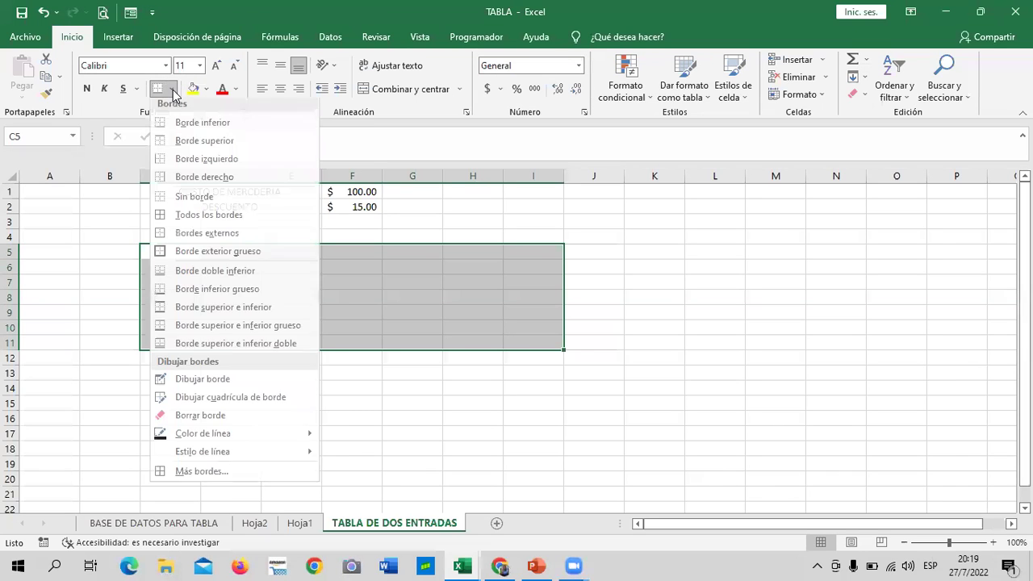
{"action": "left_click", "coordinate": [190, 219]}
{"action": "left_click", "coordinate": [666, 298]}
Step: Enter the discount rates 15, 20, 25, 30, 35, 40, 45 and 50 down C6:C13
{"action": "left_click", "coordinate": [177, 266]}
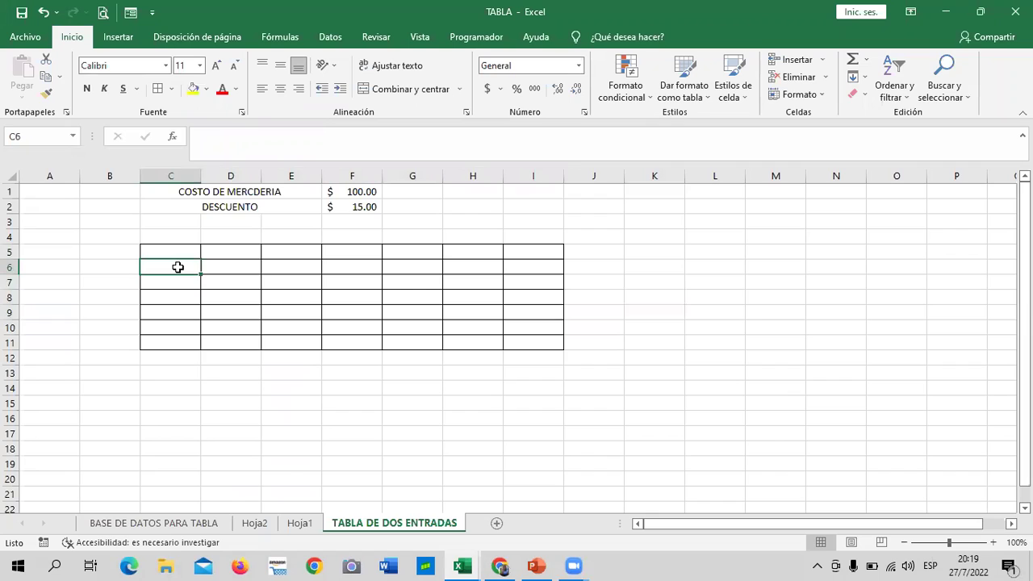
{"action": "left_click", "coordinate": [227, 336]}
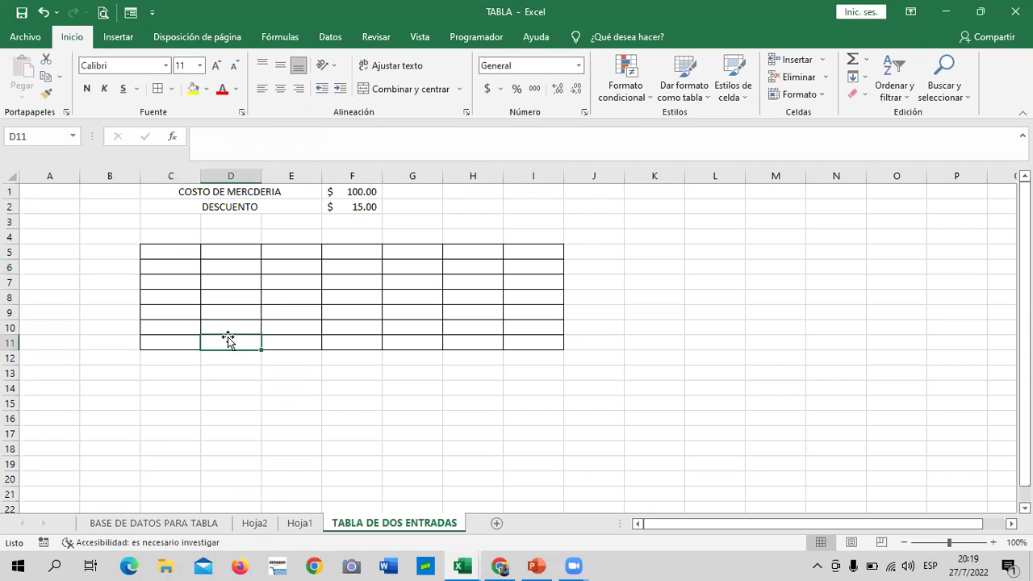
{"action": "left_click", "coordinate": [187, 268]}
{"action": "type", "text": "15"}
{"action": "key", "text": "Return"}
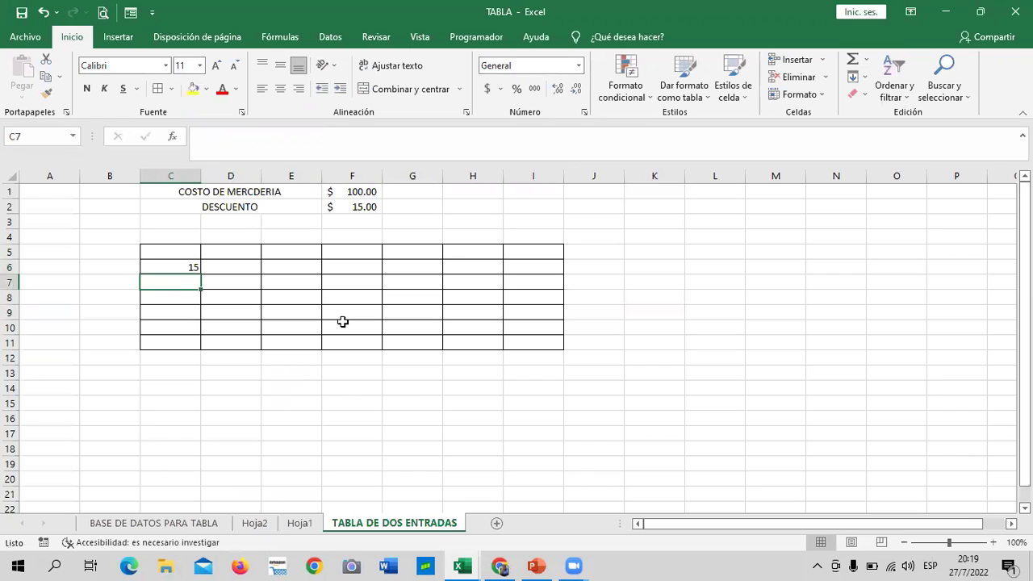
{"action": "type", "text": "20"}
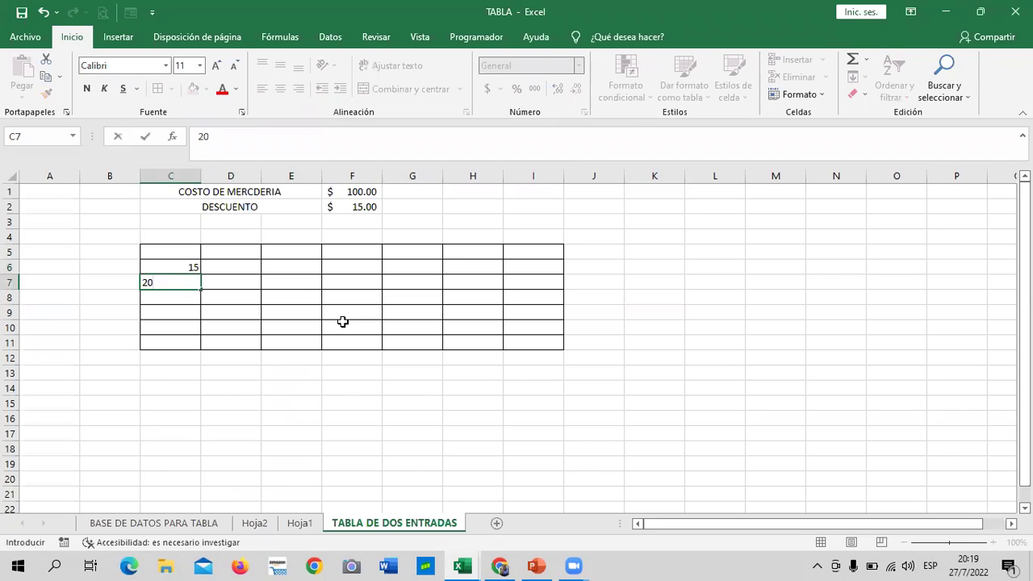
{"action": "key", "text": "Return"}
{"action": "key", "text": "Return"}
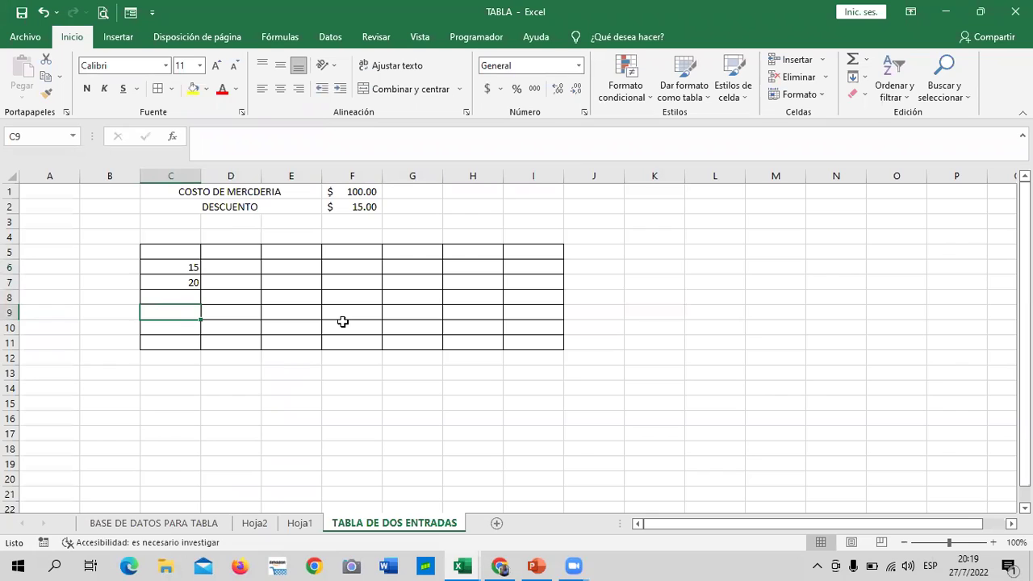
{"action": "key", "text": "Up"}
{"action": "type", "text": "25"}
{"action": "key", "text": "Return"}
{"action": "type", "text": "30"}
{"action": "key", "text": "Return"}
{"action": "type", "text": "35"}
{"action": "key", "text": "Return"}
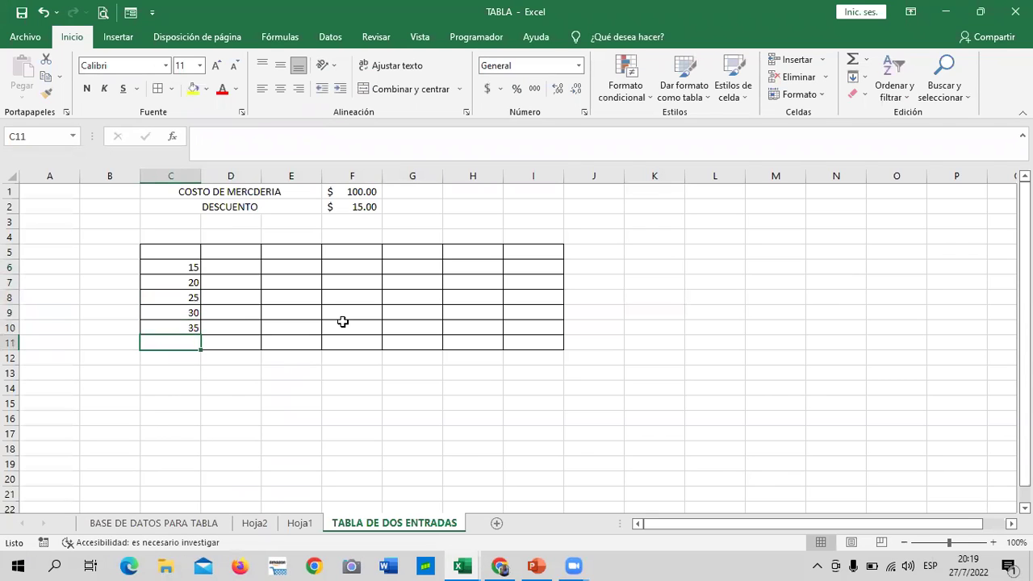
{"action": "type", "text": "40"}
{"action": "key", "text": "Return"}
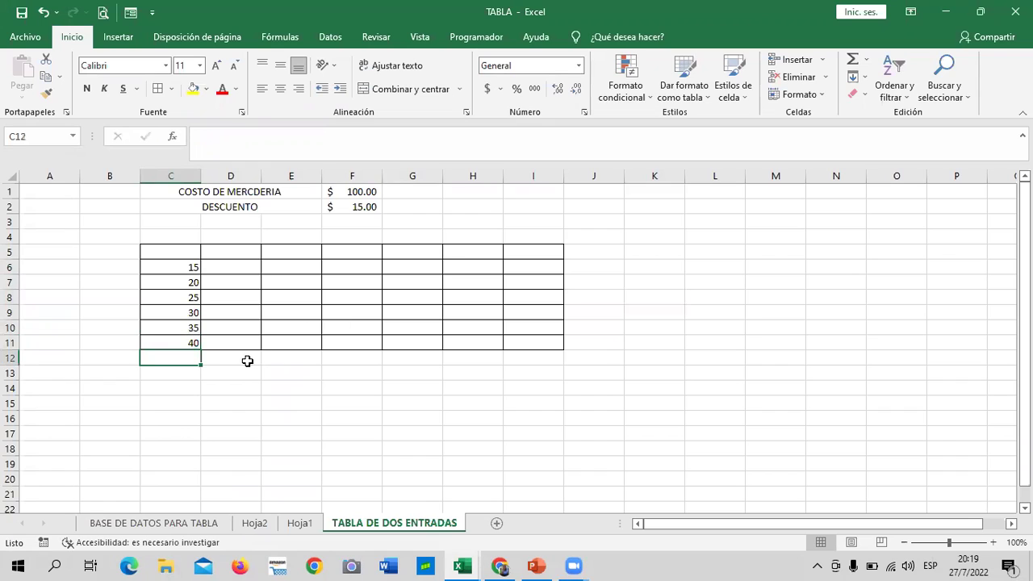
{"action": "type", "text": "45"}
{"action": "key", "text": "Return"}
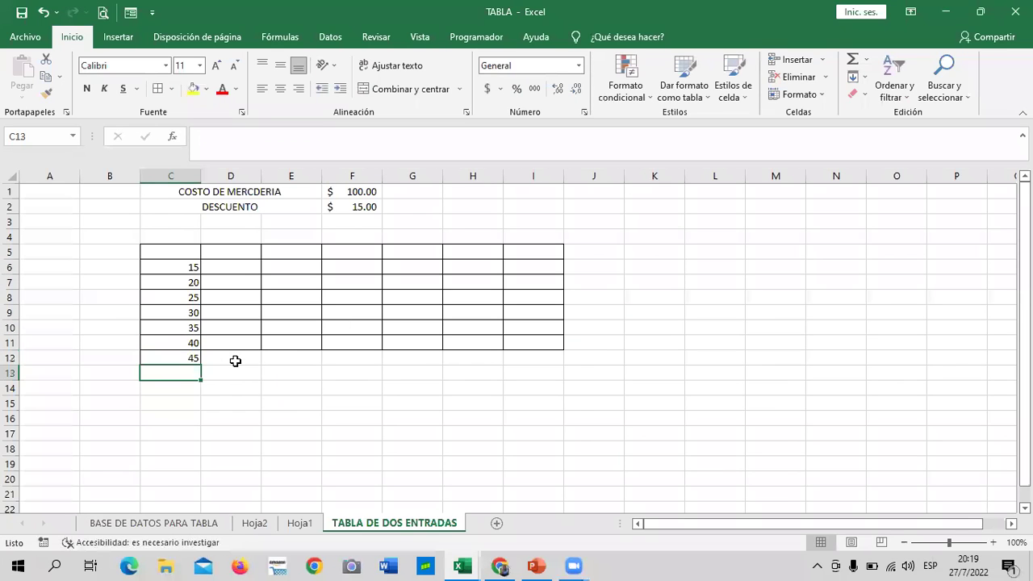
{"action": "type", "text": "50"}
{"action": "key", "text": "Return"}
Step: Extend the borders to rows C12:I13
{"action": "left_click", "coordinate": [234, 399]}
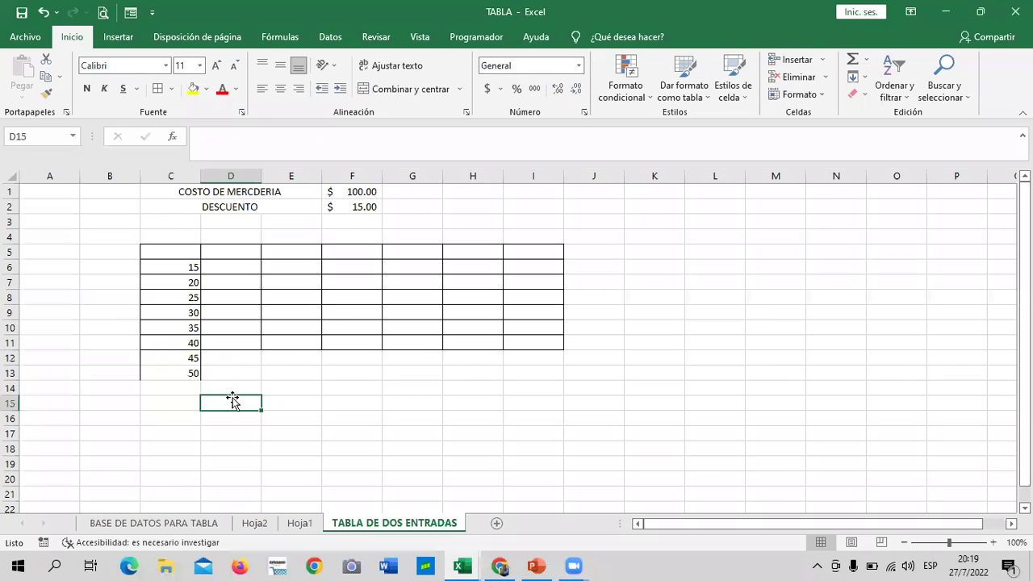
{"action": "left_click_drag", "start_coordinate": [162, 359], "coordinate": [529, 374]}
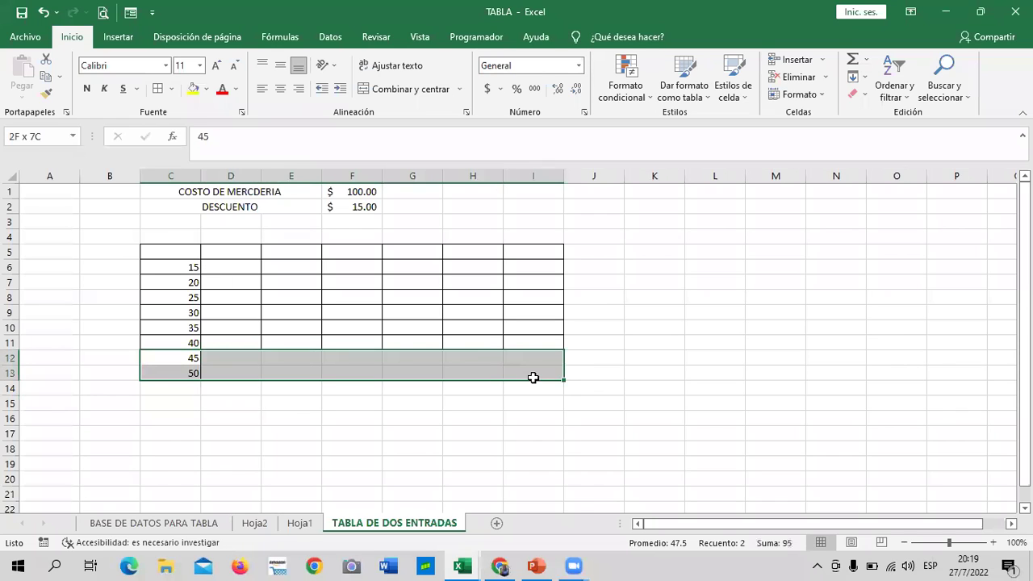
{"action": "left_click", "coordinate": [158, 89]}
{"action": "left_click", "coordinate": [424, 414]}
Step: Apply Percent Style to C6:C13 and correct C6 from 1500% to 15%
{"action": "left_click_drag", "start_coordinate": [189, 267], "coordinate": [188, 369]}
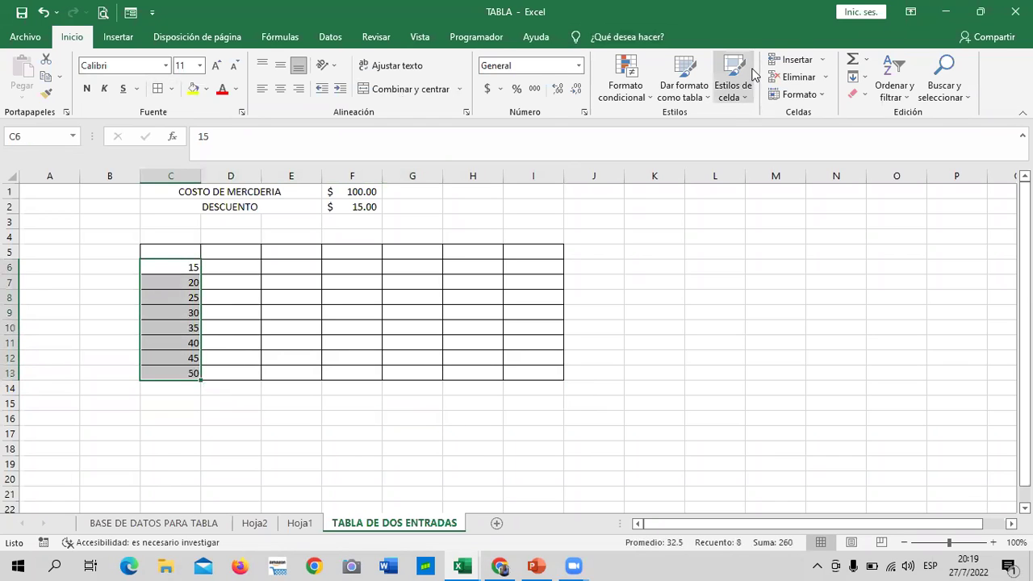
{"action": "left_click", "coordinate": [517, 89]}
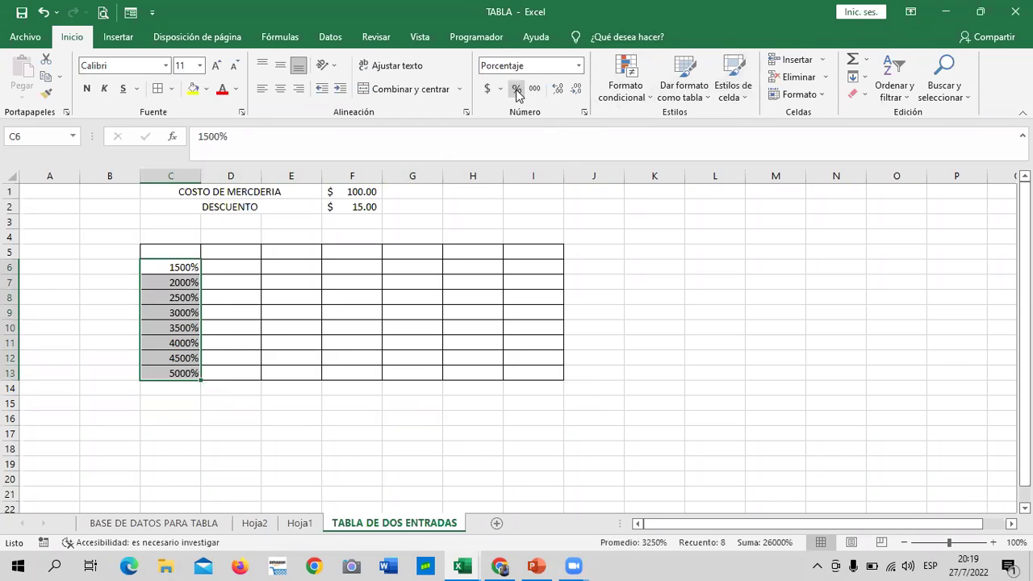
{"action": "left_click", "coordinate": [257, 342]}
{"action": "left_click", "coordinate": [182, 268]}
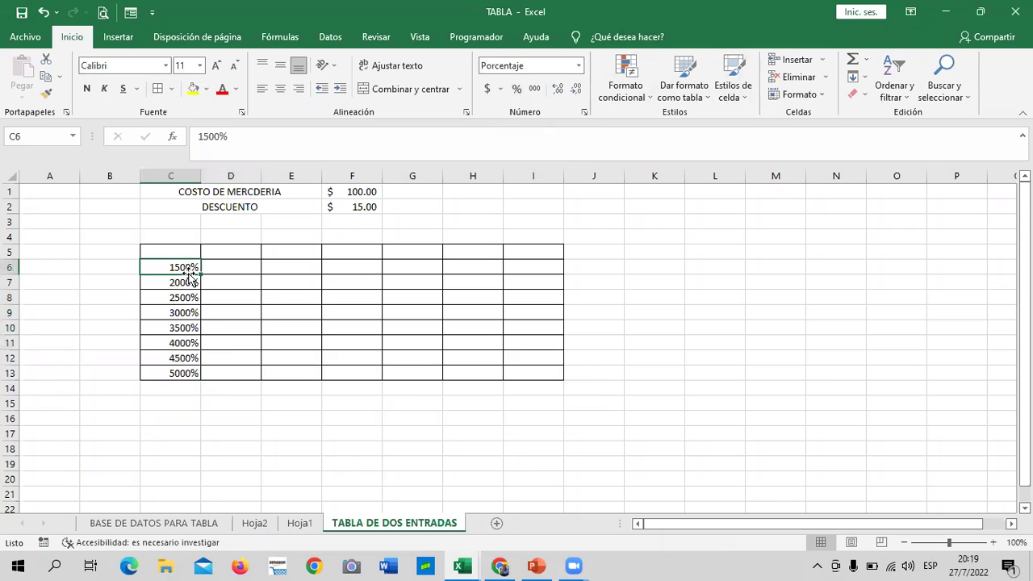
{"action": "left_click", "coordinate": [213, 141]}
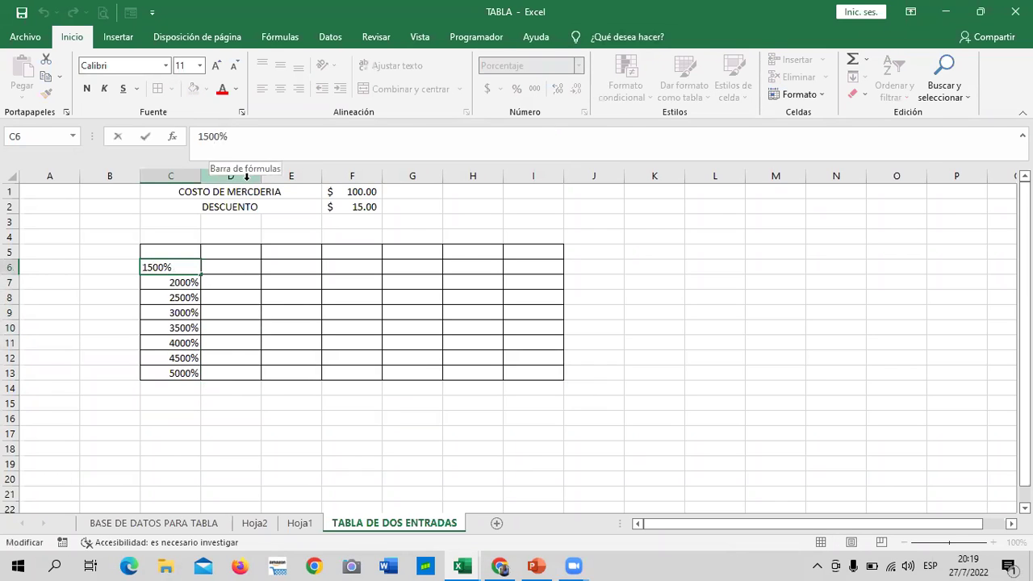
{"action": "key", "text": "Right"}
{"action": "key", "text": "BackSpace"}
{"action": "key", "text": "BackSpace"}
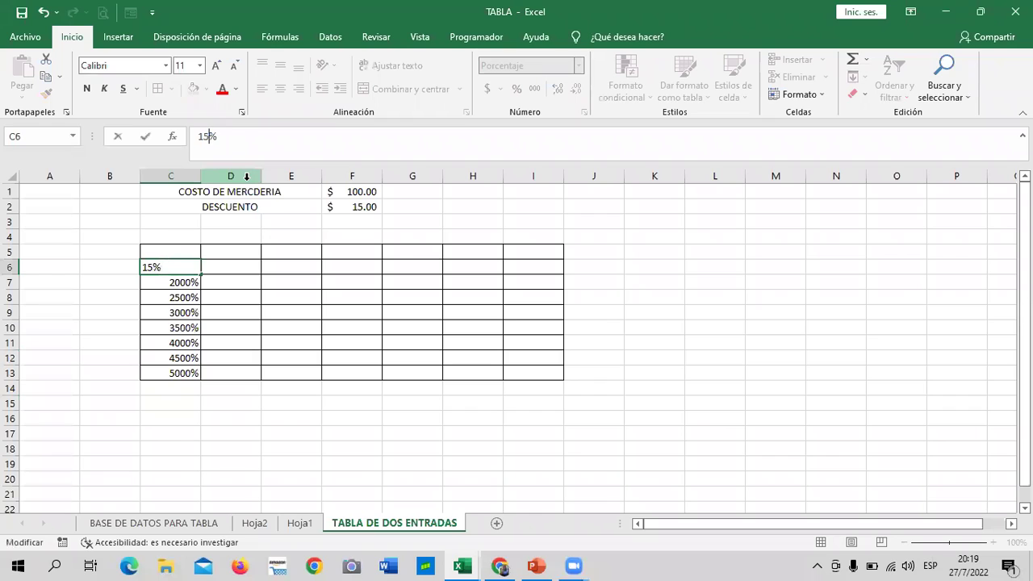
{"action": "key", "text": "Return"}
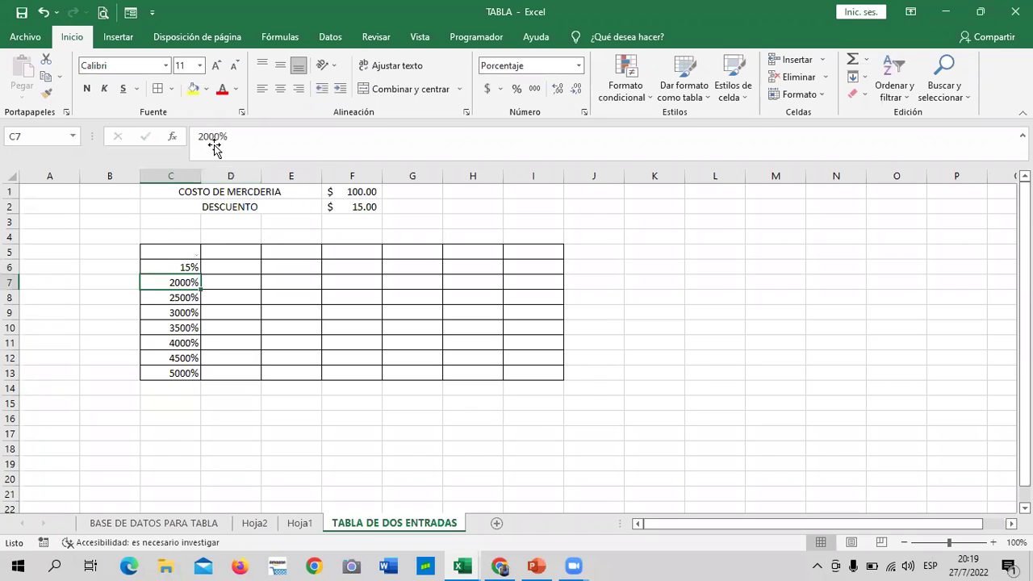
Step: Correct C7 through C10 to read 20%, 25%, 30% and 35%
{"action": "left_click", "coordinate": [214, 136]}
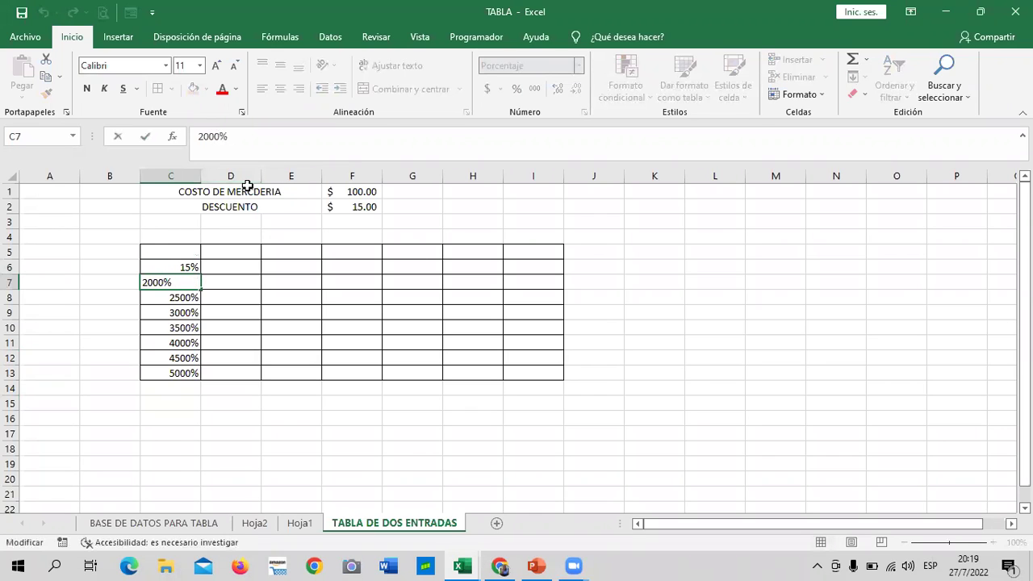
{"action": "key", "text": "Return"}
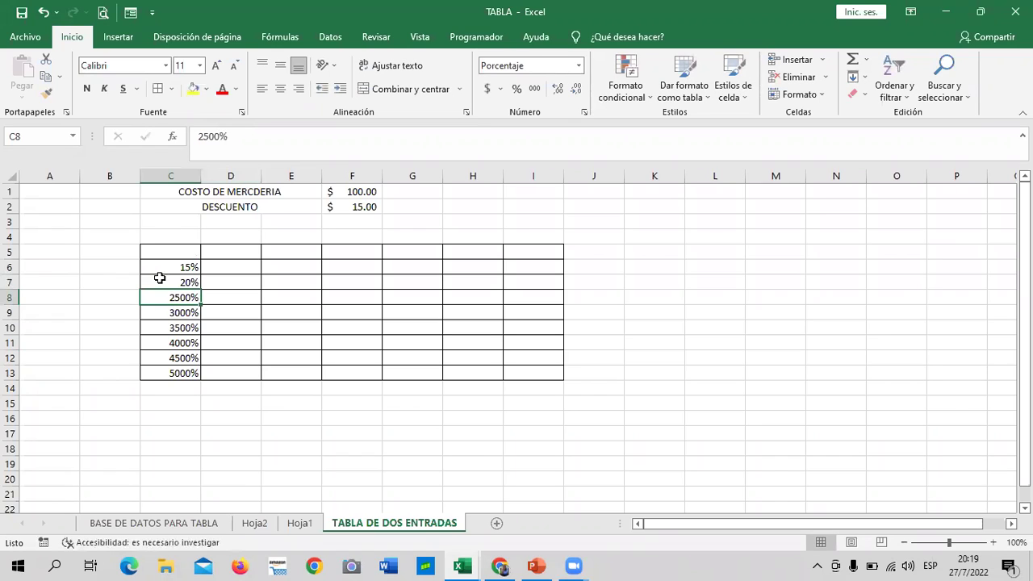
{"action": "left_click", "coordinate": [220, 136]}
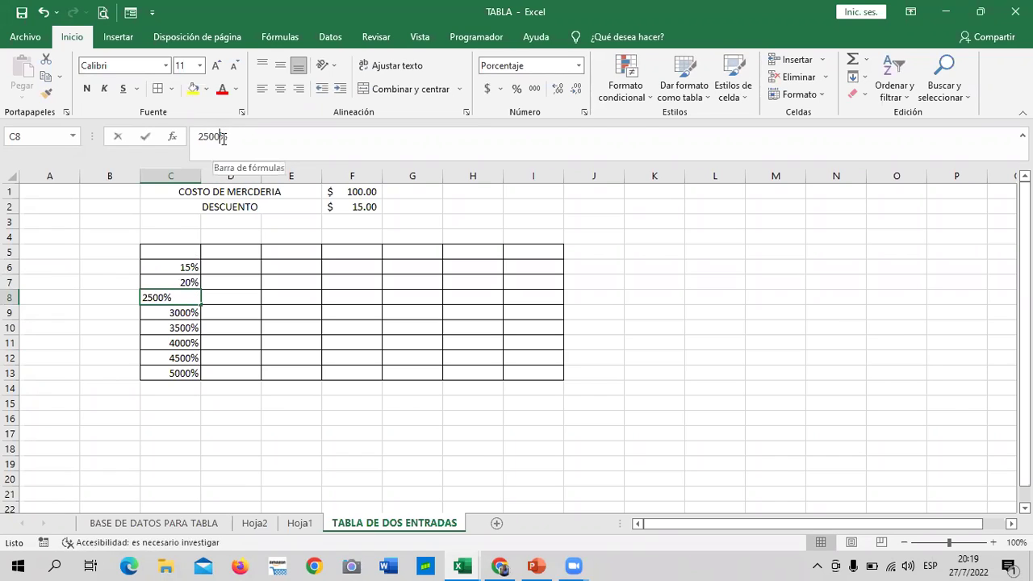
{"action": "key", "text": "BackSpace"}
{"action": "key", "text": "Return"}
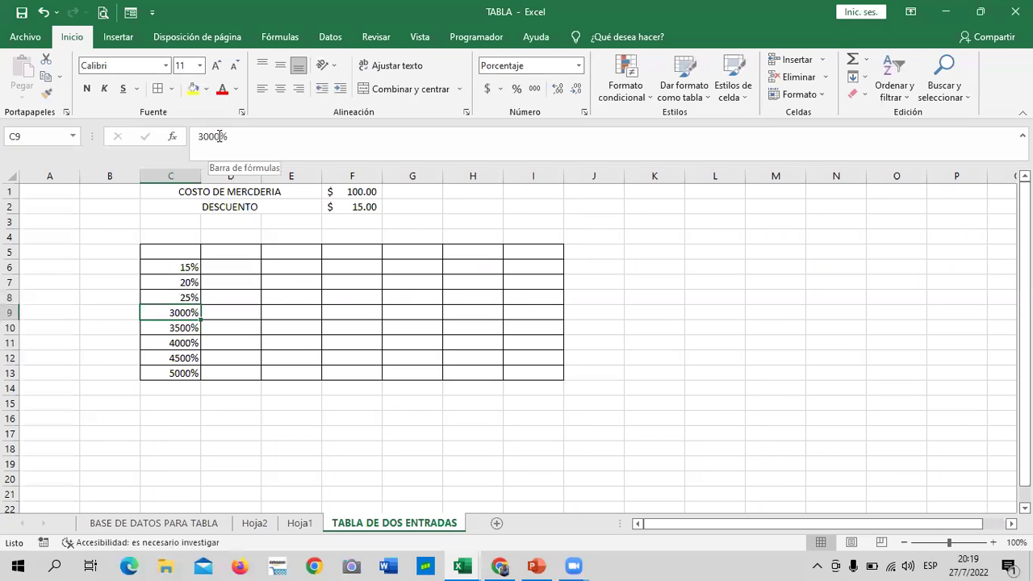
{"action": "left_click", "coordinate": [217, 135]}
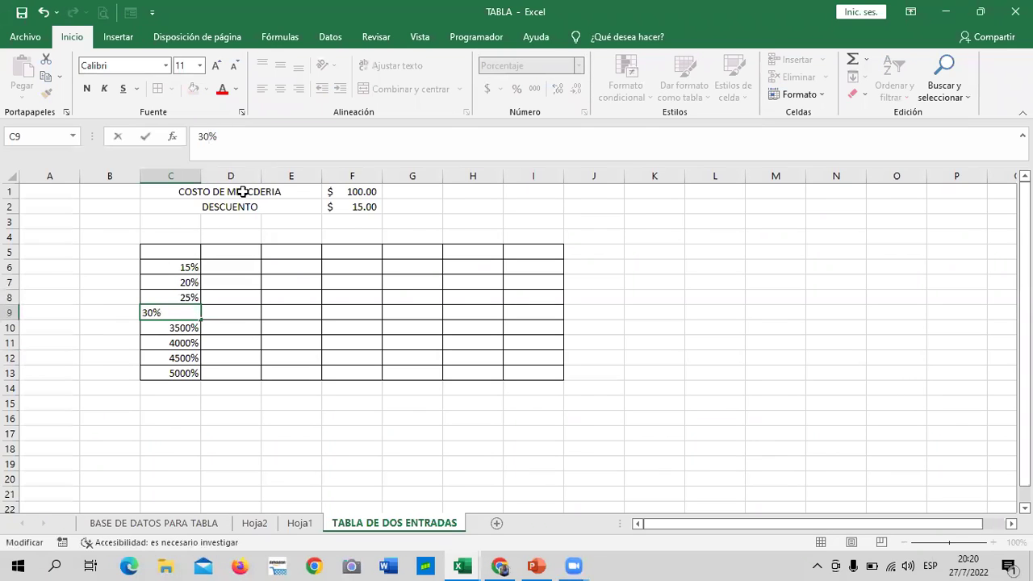
{"action": "key", "text": "Return"}
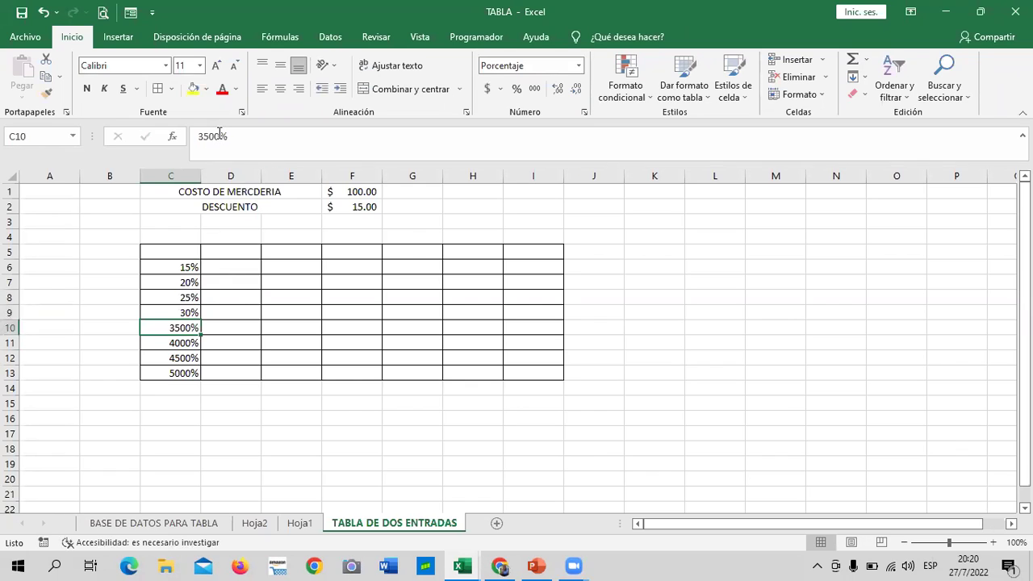
{"action": "left_click", "coordinate": [219, 136]}
{"action": "key", "text": "BackSpace"}
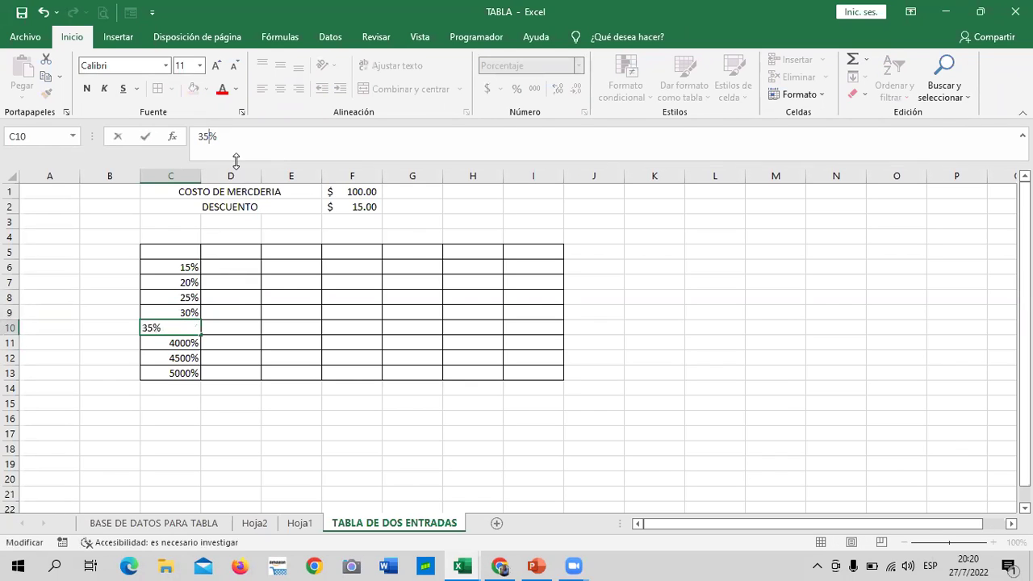
{"action": "key", "text": "Return"}
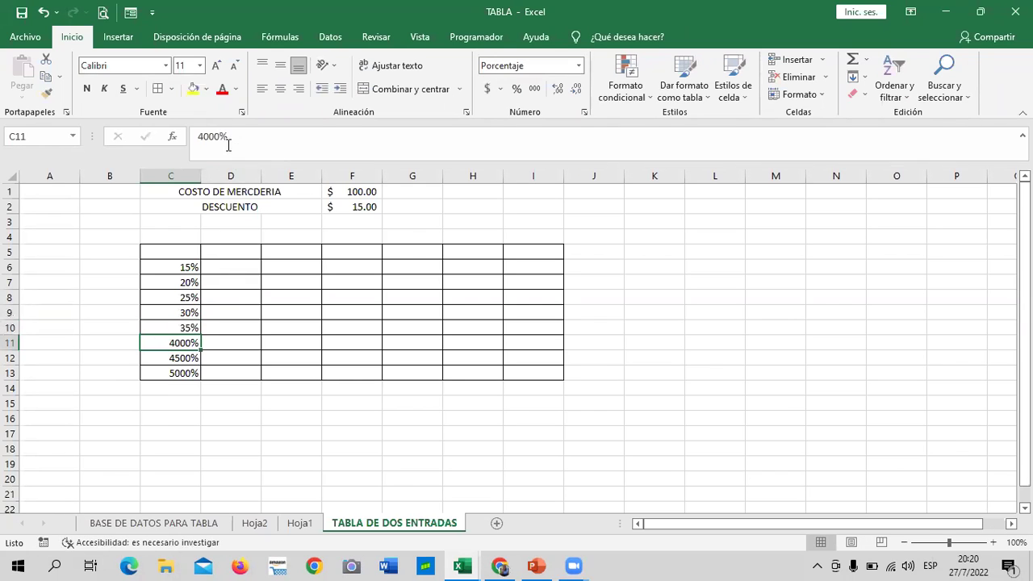
Step: Correct C11 through C13 to read 40%, 45% and 50%
{"action": "left_click", "coordinate": [218, 136]}
{"action": "key", "text": "BackSpace"}
{"action": "key", "text": "Return"}
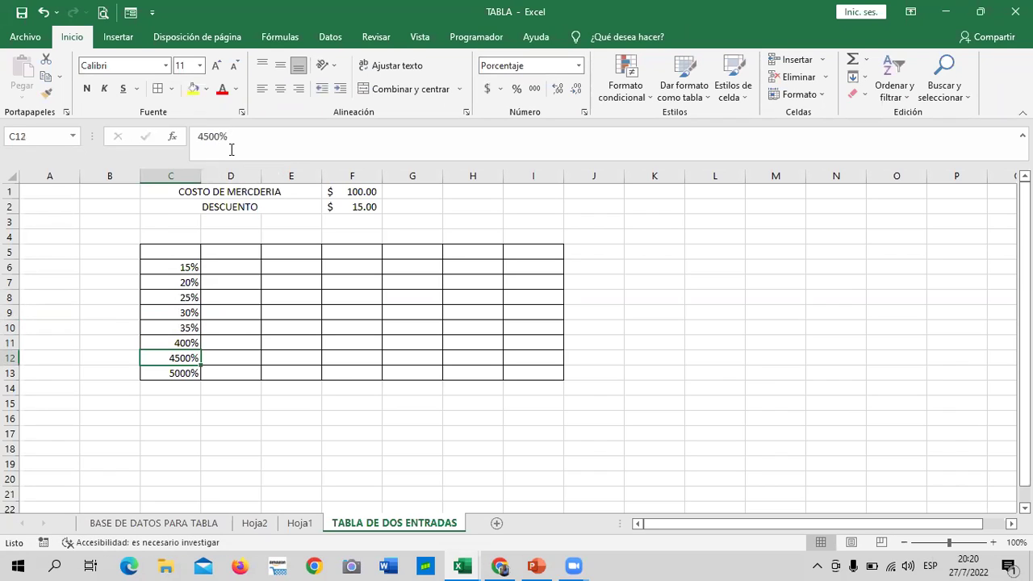
{"action": "left_click", "coordinate": [247, 416]}
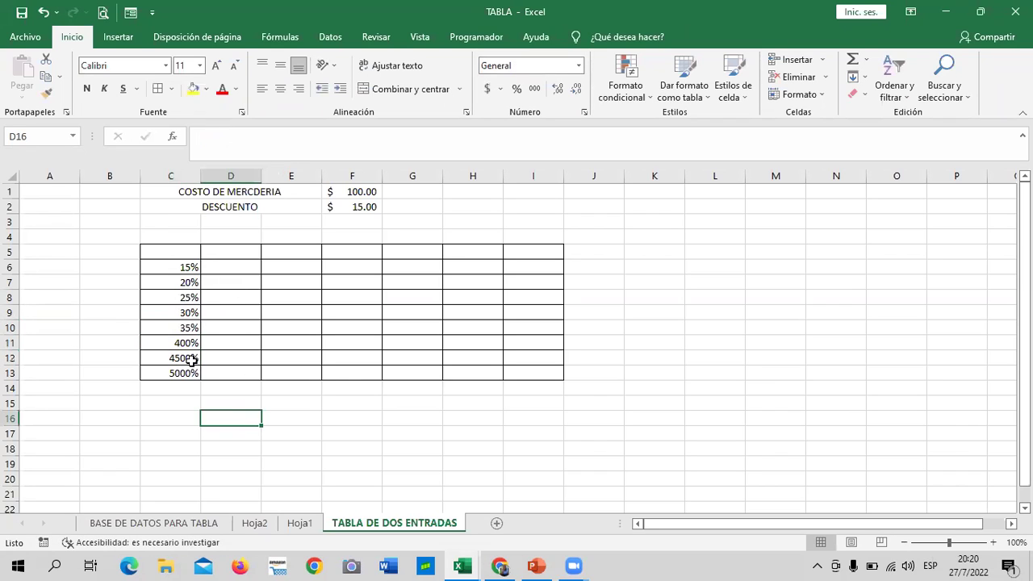
{"action": "left_click", "coordinate": [183, 343]}
{"action": "left_click", "coordinate": [216, 135]}
{"action": "key", "text": "BackSpace"}
{"action": "key", "text": "Return"}
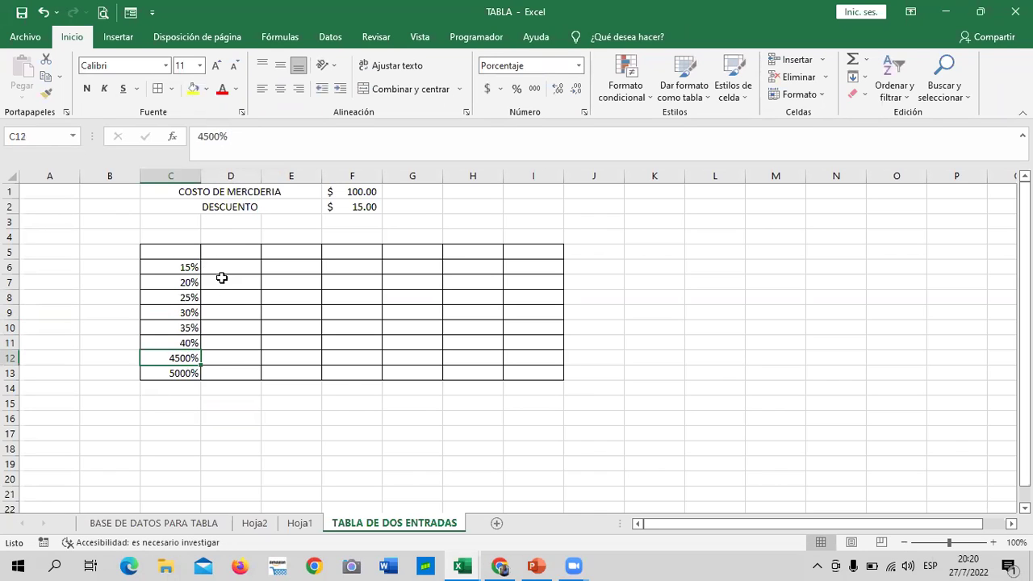
{"action": "left_click", "coordinate": [219, 136]}
{"action": "key", "text": "BackSpace"}
{"action": "key", "text": "BackSpace"}
{"action": "key", "text": "Return"}
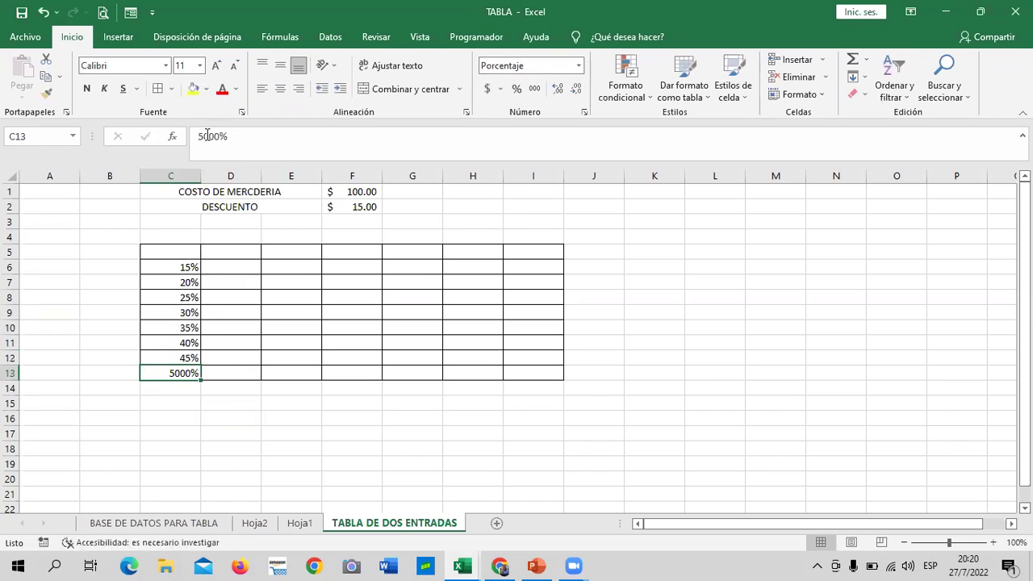
{"action": "left_click", "coordinate": [210, 136]}
{"action": "key", "text": "BackSpace"}
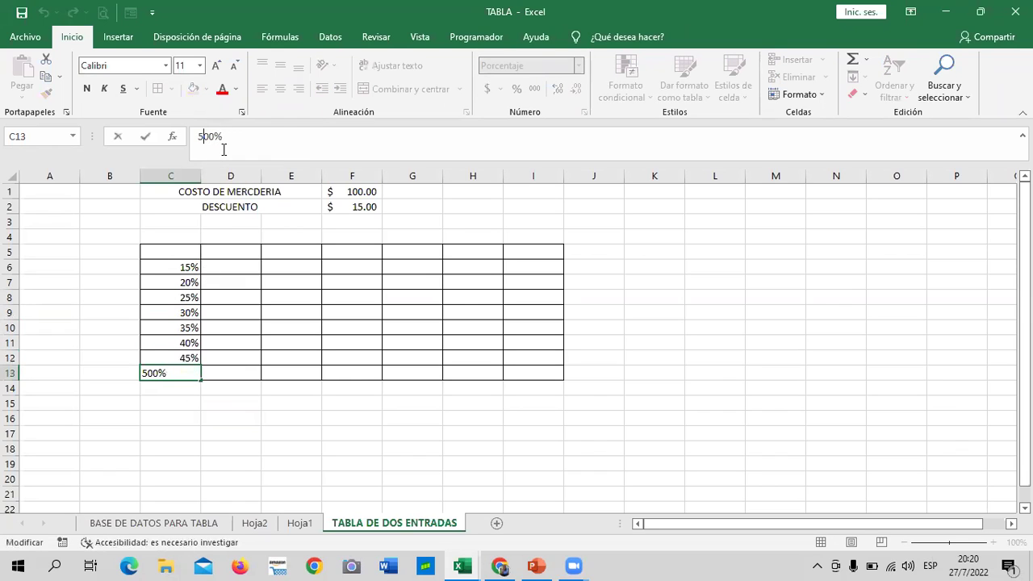
{"action": "key", "text": "BackSpace"}
{"action": "key", "text": "Return"}
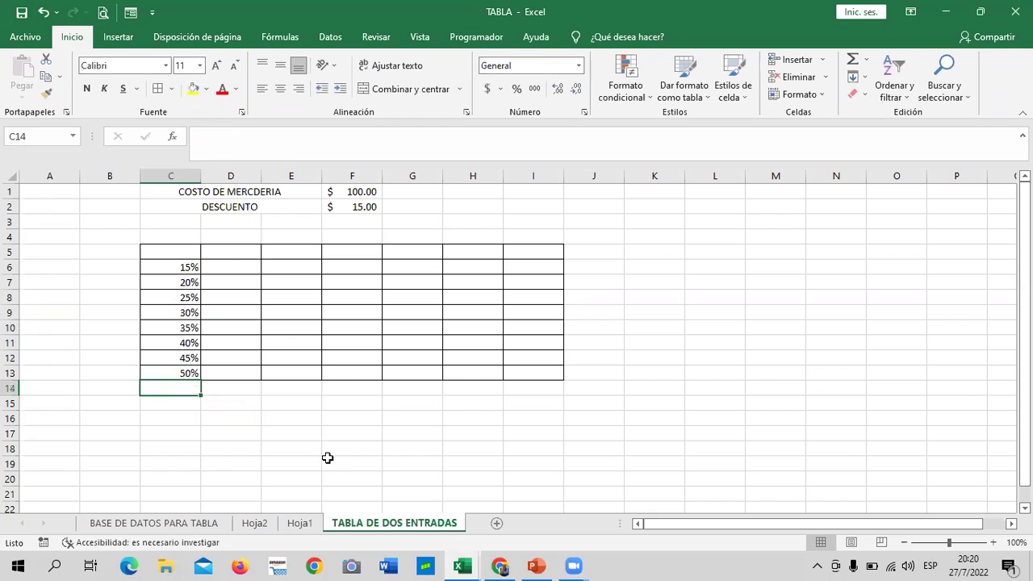
{"action": "left_click", "coordinate": [327, 447]}
Step: Enter the discounted cost formula =F1-(F1*F2) in C5
{"action": "left_click", "coordinate": [187, 247]}
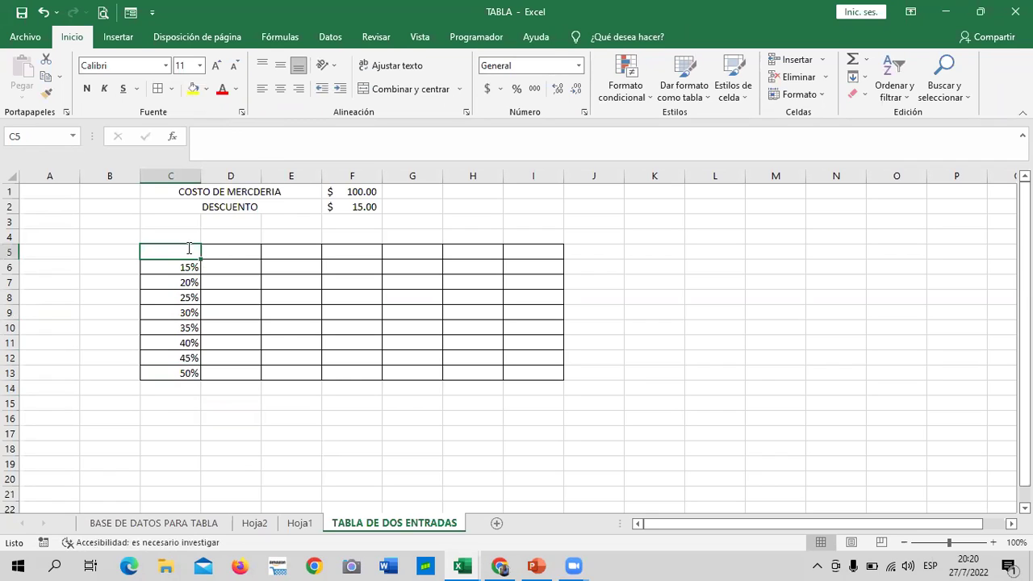
{"action": "type", "text": "="}
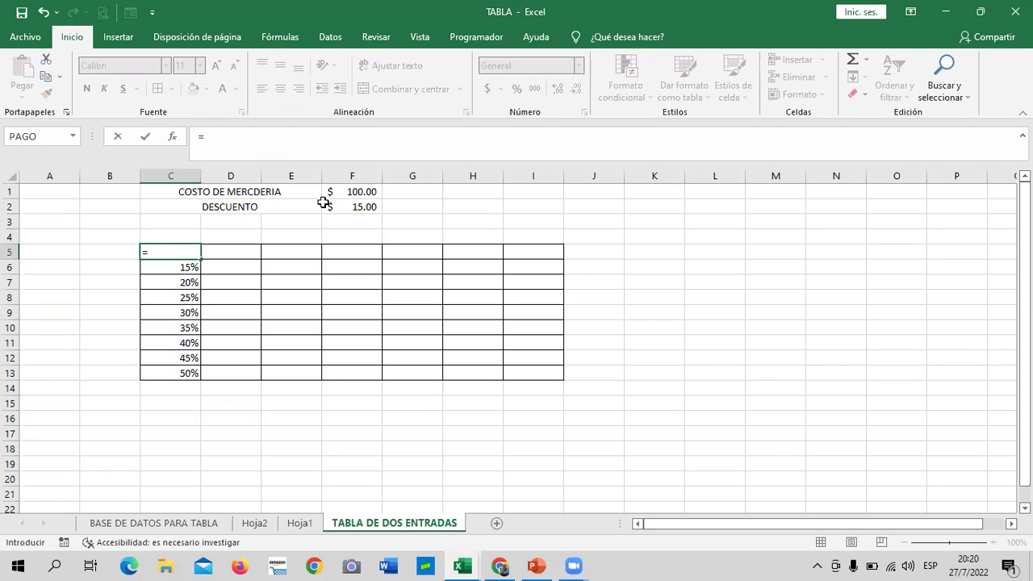
{"action": "left_click", "coordinate": [346, 191]}
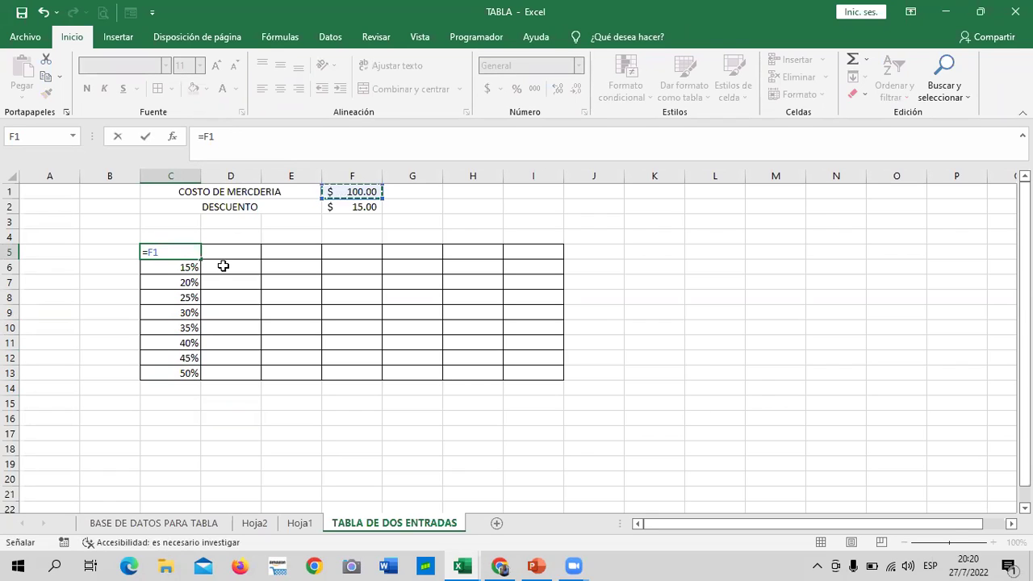
{"action": "type", "text": "-("}
{"action": "left_click", "coordinate": [362, 190]}
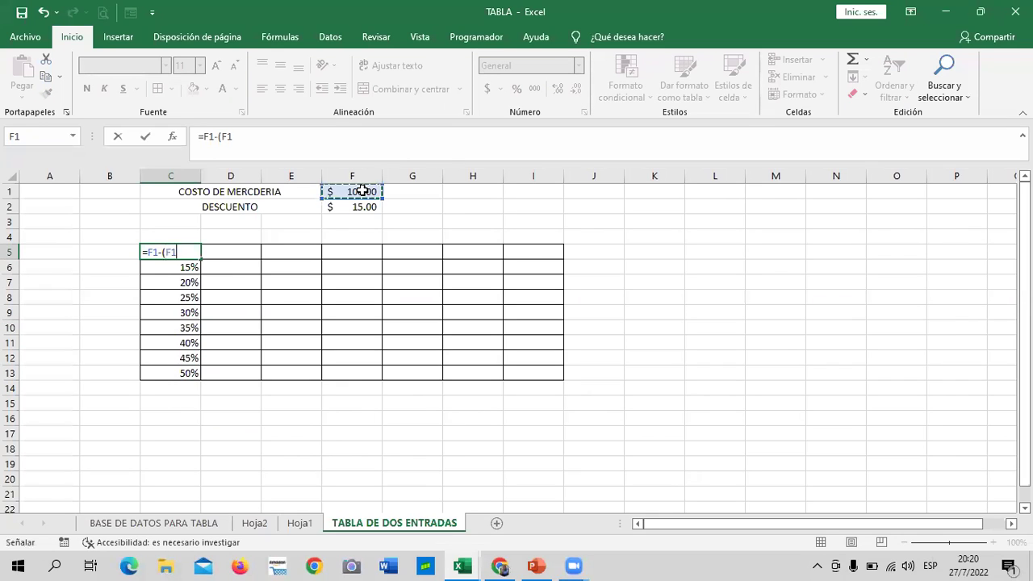
{"action": "type", "text": "*"}
{"action": "left_click", "coordinate": [358, 207]}
{"action": "type", "text": ")"}
{"action": "key", "text": "Return"}
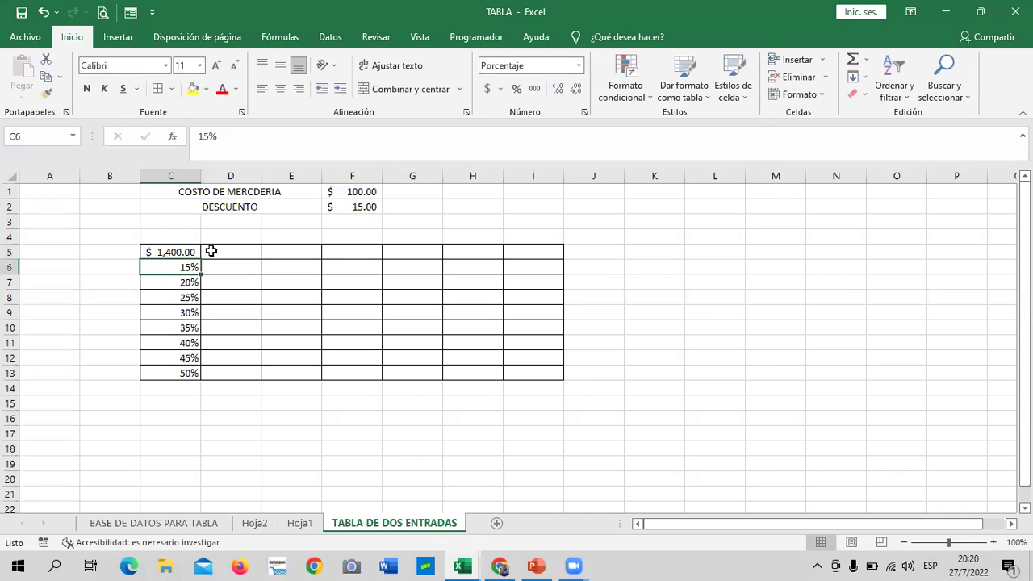
{"action": "left_click", "coordinate": [161, 252]}
Step: Format F2 as a percentage and correct 1500% to 15%, so C5 shows $ 85.00
{"action": "left_click", "coordinate": [363, 207]}
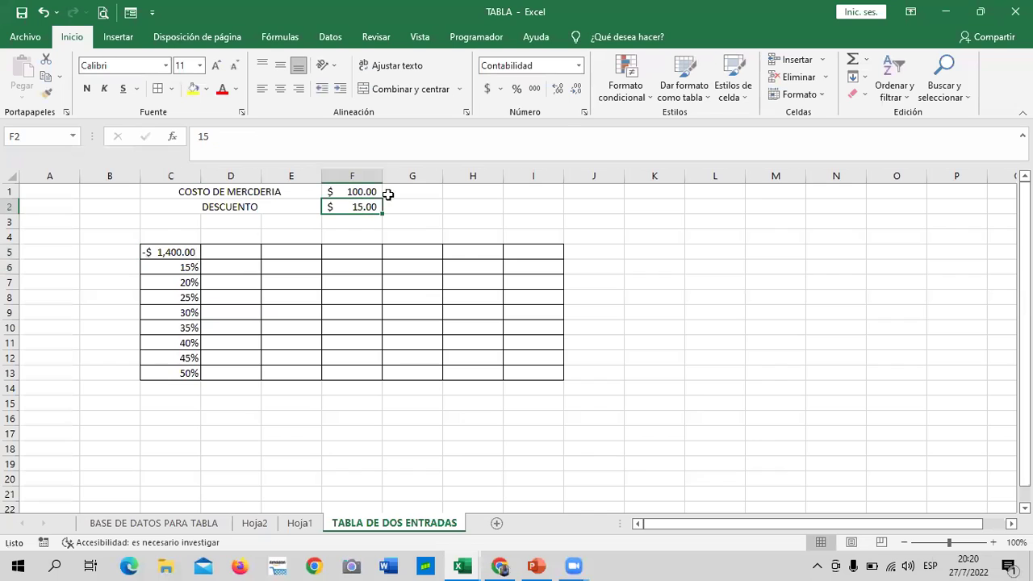
{"action": "left_click", "coordinate": [516, 89]}
{"action": "left_click", "coordinate": [477, 207]}
{"action": "left_click", "coordinate": [368, 207]}
{"action": "left_click", "coordinate": [219, 136]}
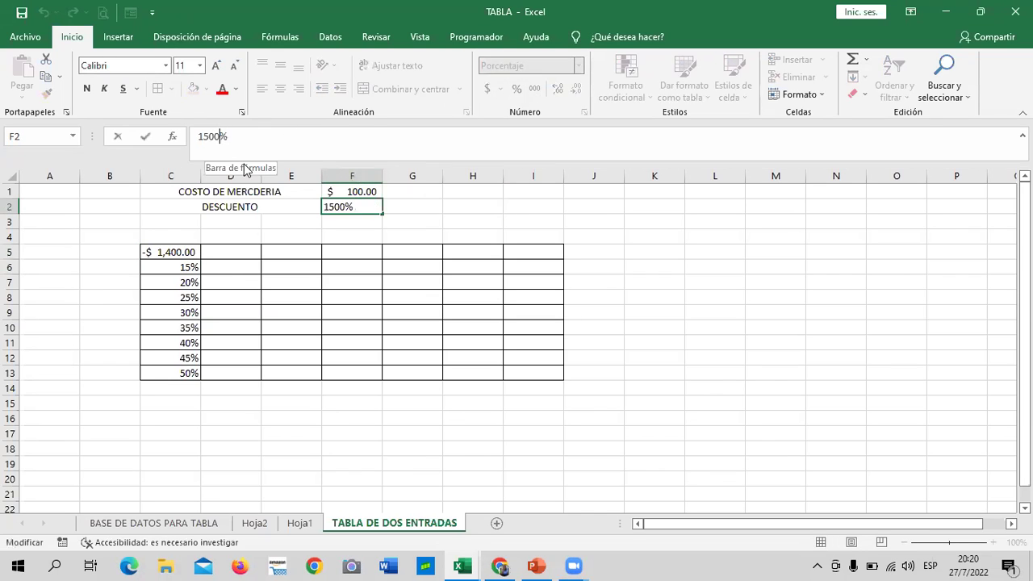
{"action": "key", "text": "BackSpace"}
{"action": "key", "text": "BackSpace"}
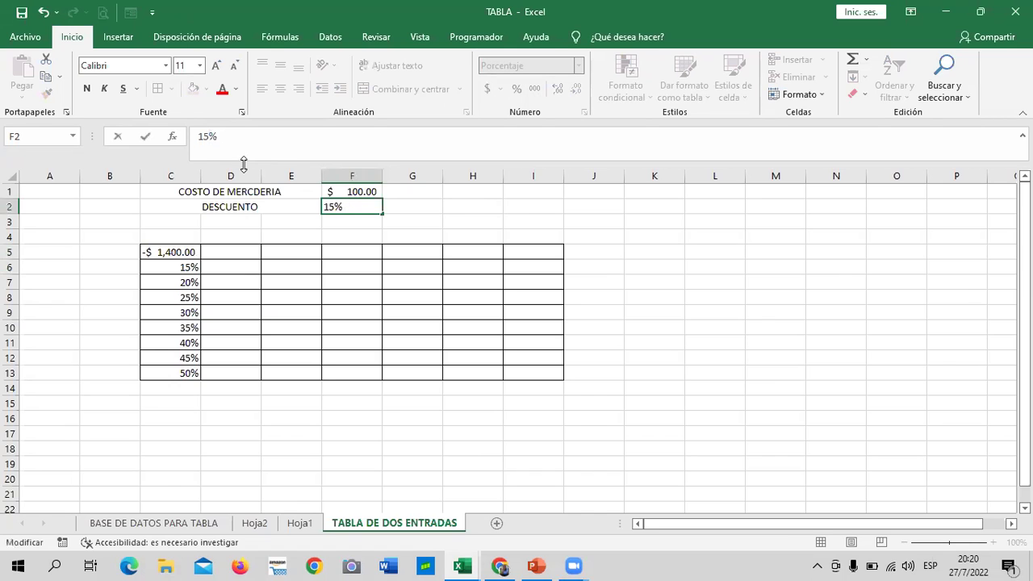
{"action": "key", "text": "Return"}
{"action": "left_click", "coordinate": [296, 272]}
{"action": "left_click", "coordinate": [352, 210]}
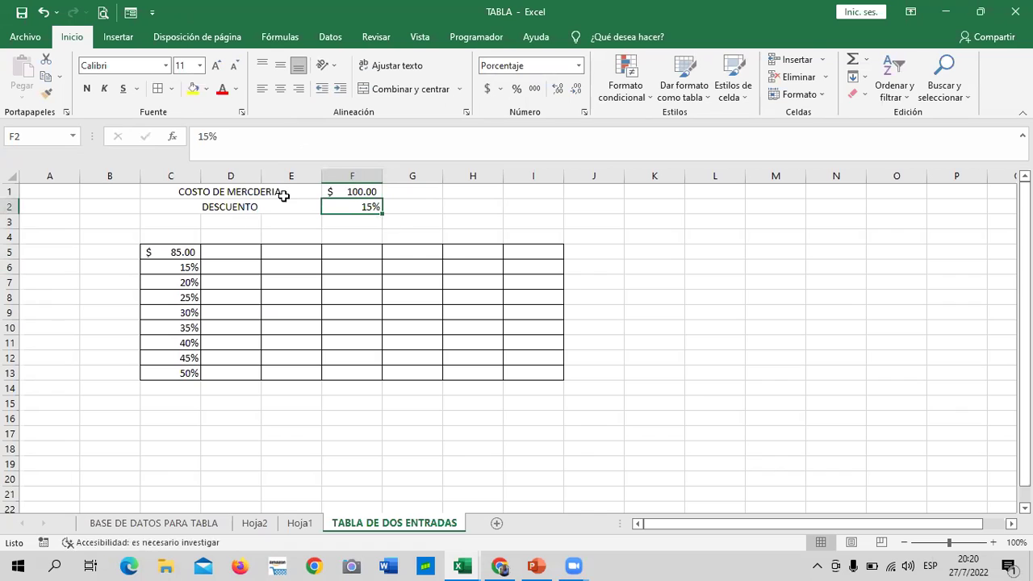
Step: Give C1:F2 all borders, the green Bueno cell style and 12-point font
{"action": "left_click_drag", "start_coordinate": [282, 195], "coordinate": [341, 208]}
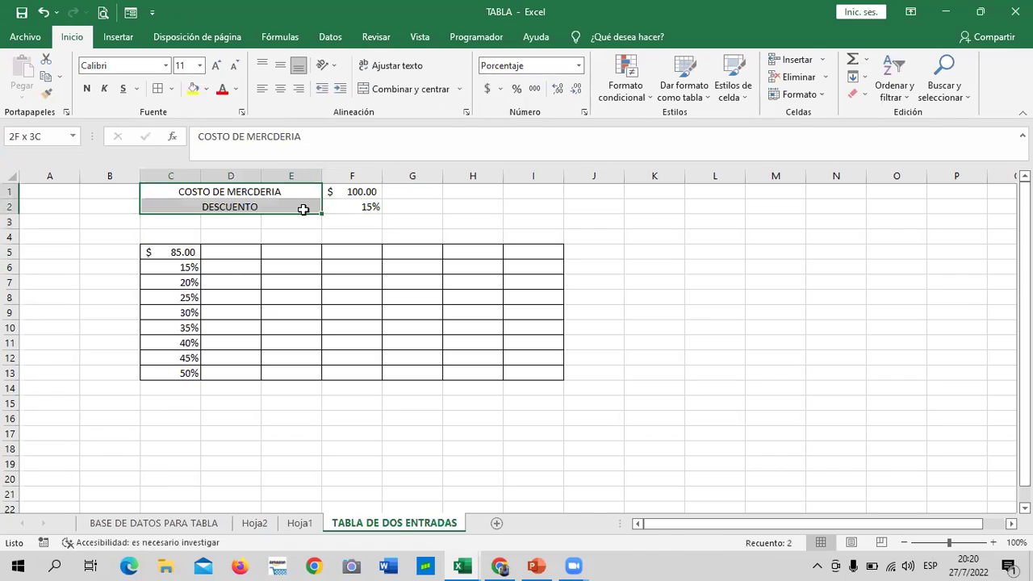
{"action": "left_click", "coordinate": [159, 90]}
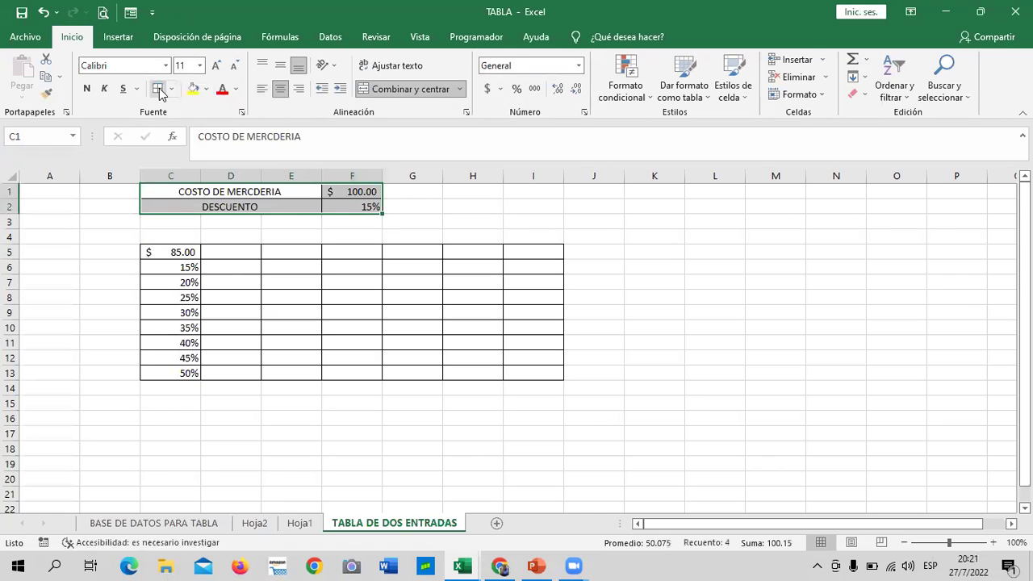
{"action": "left_click", "coordinate": [746, 93]}
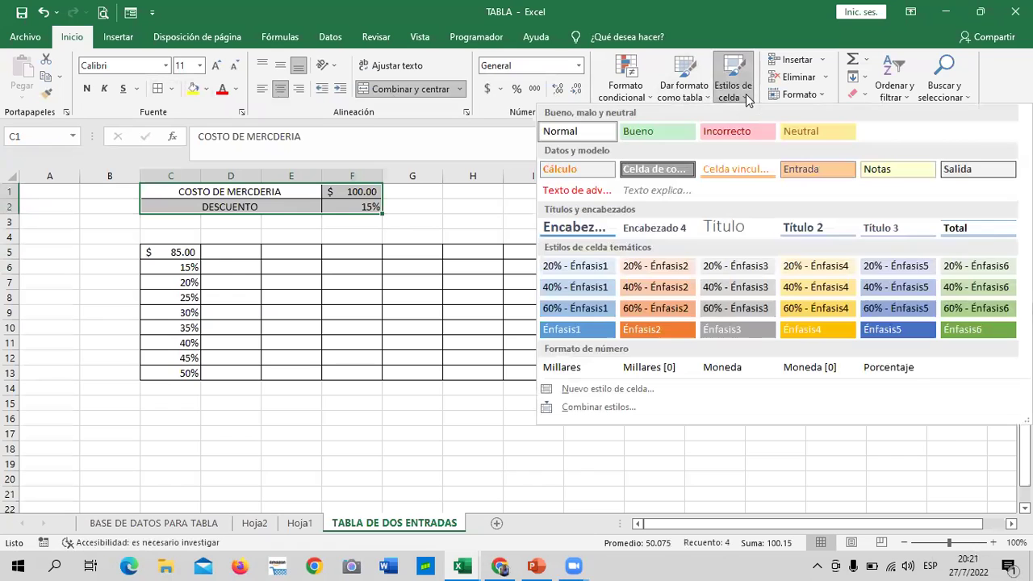
{"action": "left_click", "coordinate": [670, 137]}
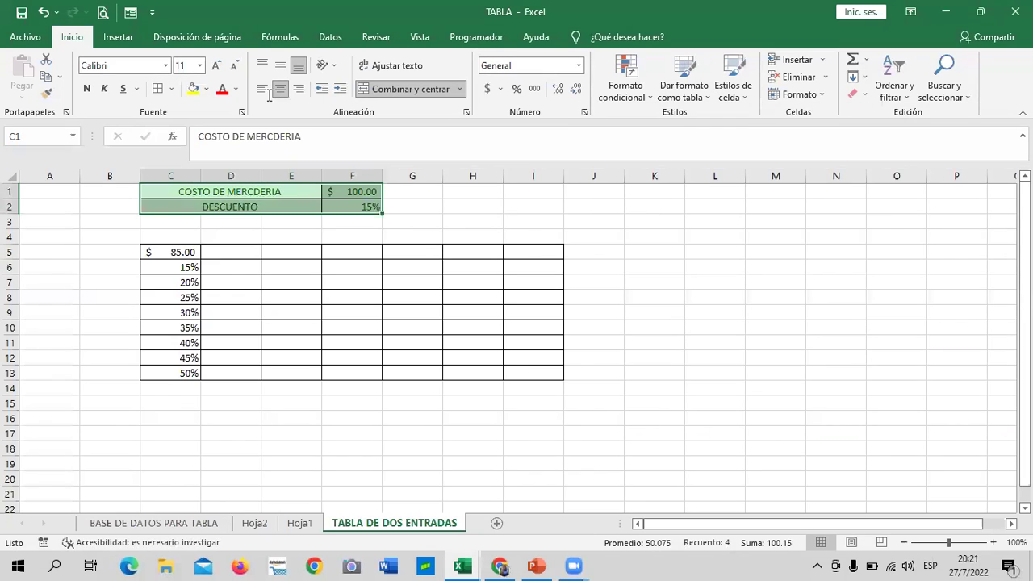
{"action": "left_click", "coordinate": [220, 66]}
{"action": "left_click", "coordinate": [629, 252]}
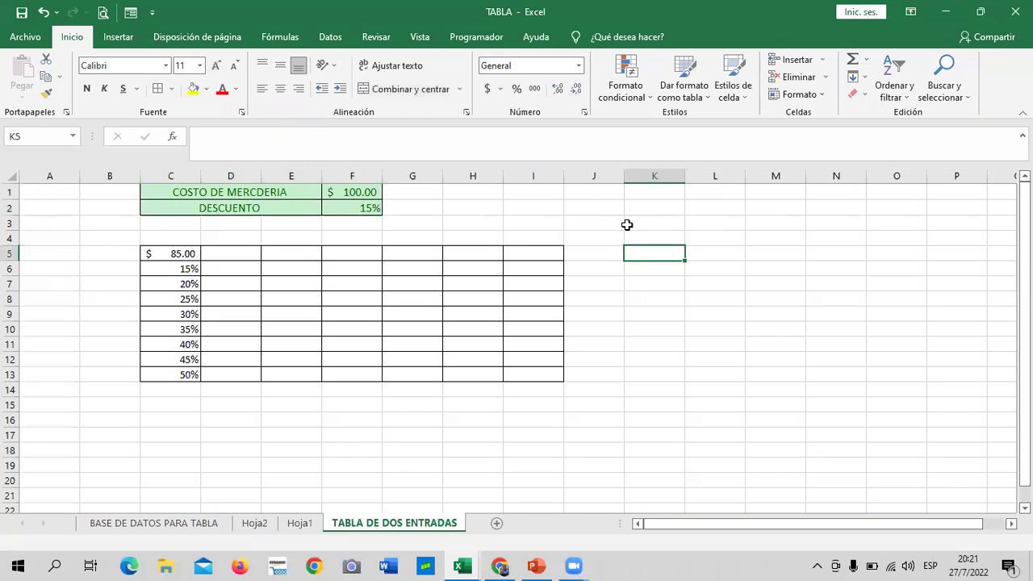
Step: Review the C5 formula against the cost in F1 and the discount in F2
{"action": "left_click", "coordinate": [155, 253]}
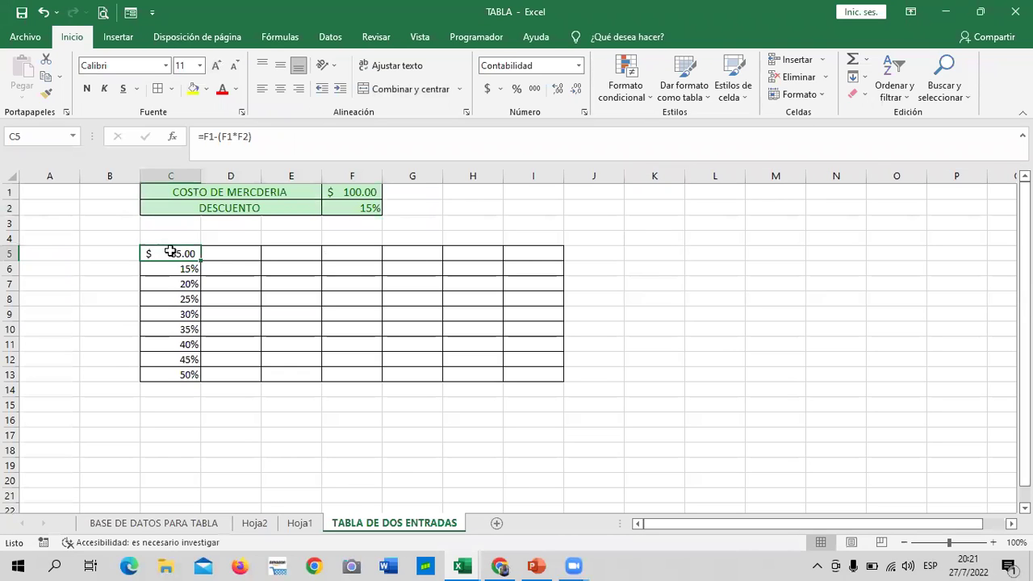
{"action": "left_click", "coordinate": [354, 194]}
{"action": "left_click", "coordinate": [352, 206]}
{"action": "left_click", "coordinate": [346, 193]}
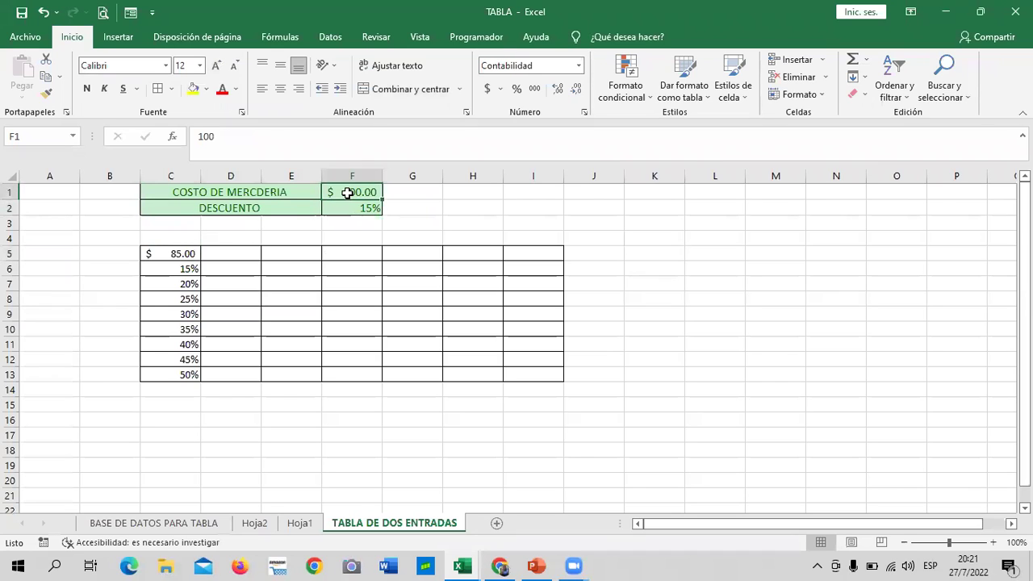
{"action": "left_click", "coordinate": [347, 208]}
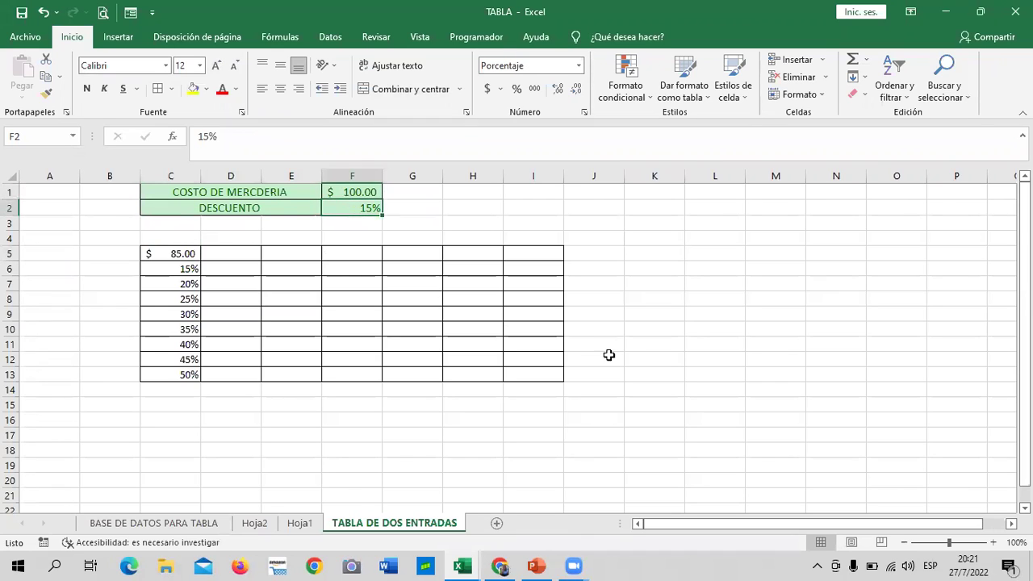
{"action": "left_click", "coordinate": [690, 342]}
{"action": "left_click", "coordinate": [356, 207]}
{"action": "left_click", "coordinate": [169, 254]}
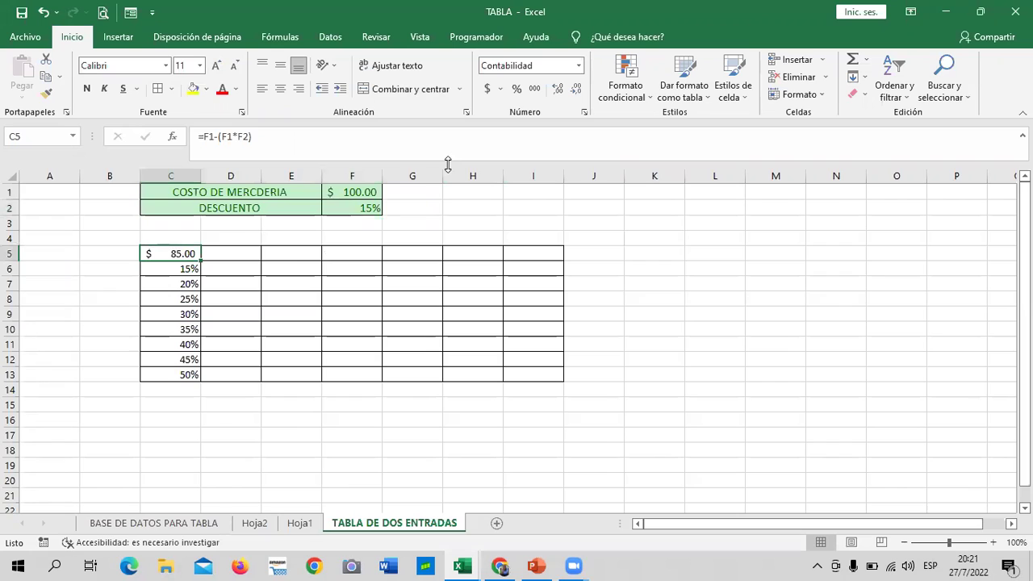
Step: Enter 100 in D5 and an initial 150 in E5
{"action": "left_click", "coordinate": [297, 284]}
{"action": "left_click", "coordinate": [240, 256]}
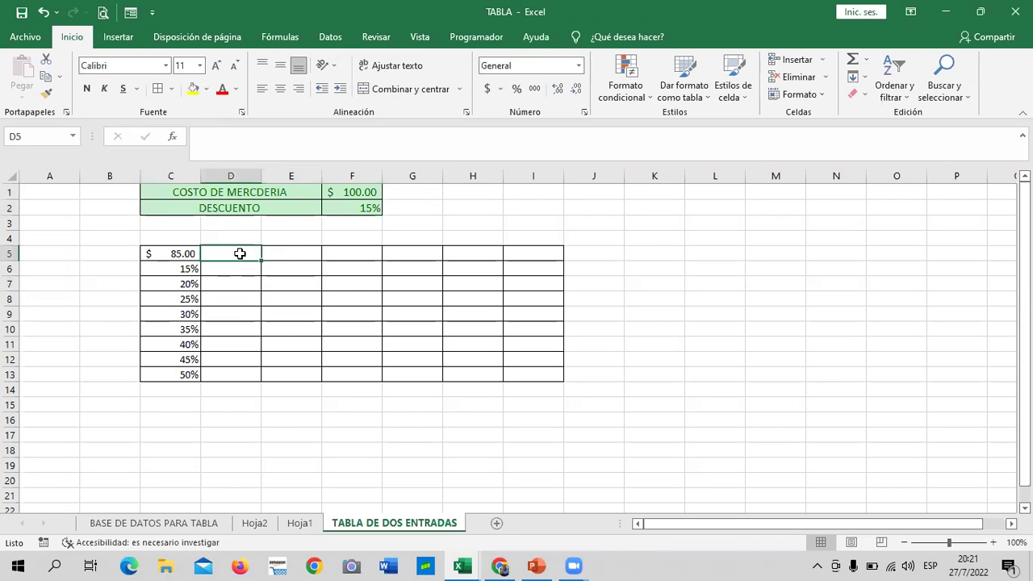
{"action": "type", "text": "10"}
{"action": "key", "text": "Tab"}
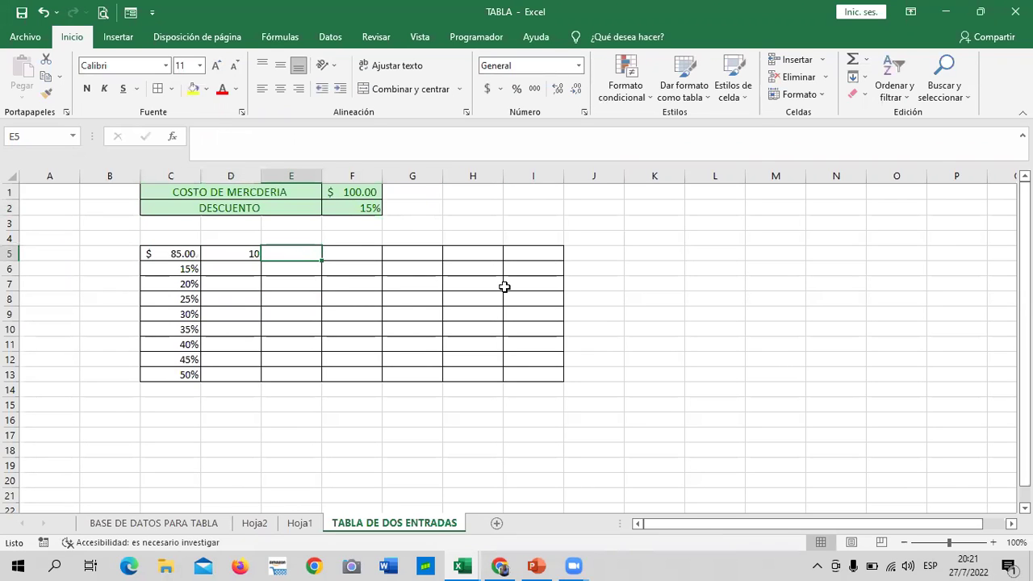
{"action": "type", "text": "="}
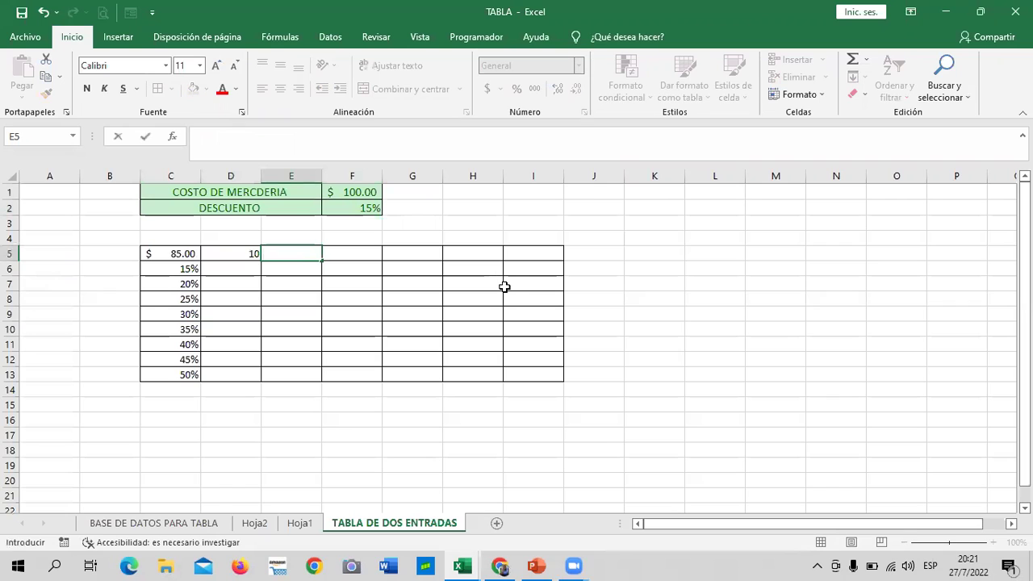
{"action": "left_click", "coordinate": [471, 326]}
{"action": "left_click", "coordinate": [239, 254]}
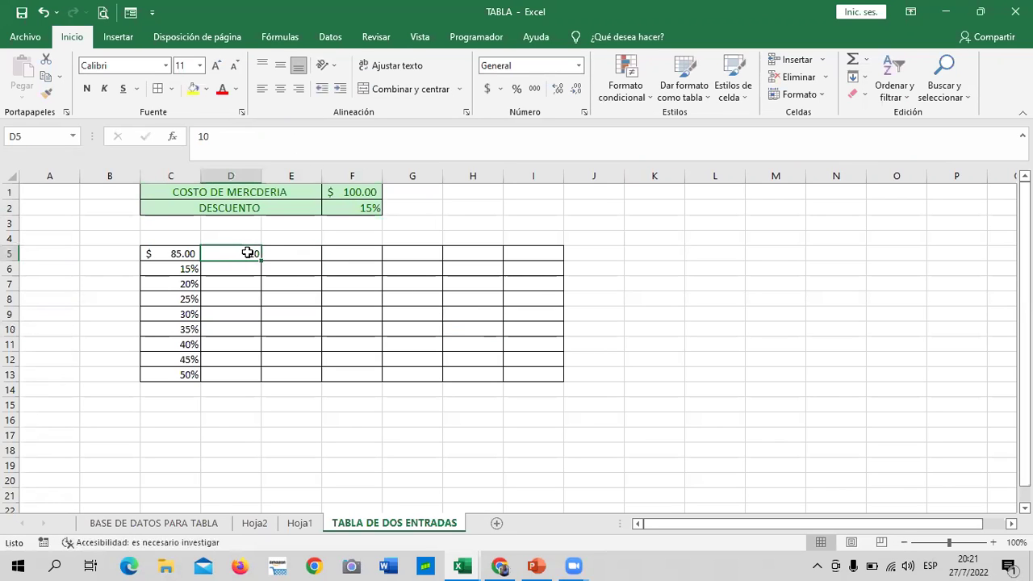
{"action": "type", "text": "1"}
{"action": "key", "text": "Return"}
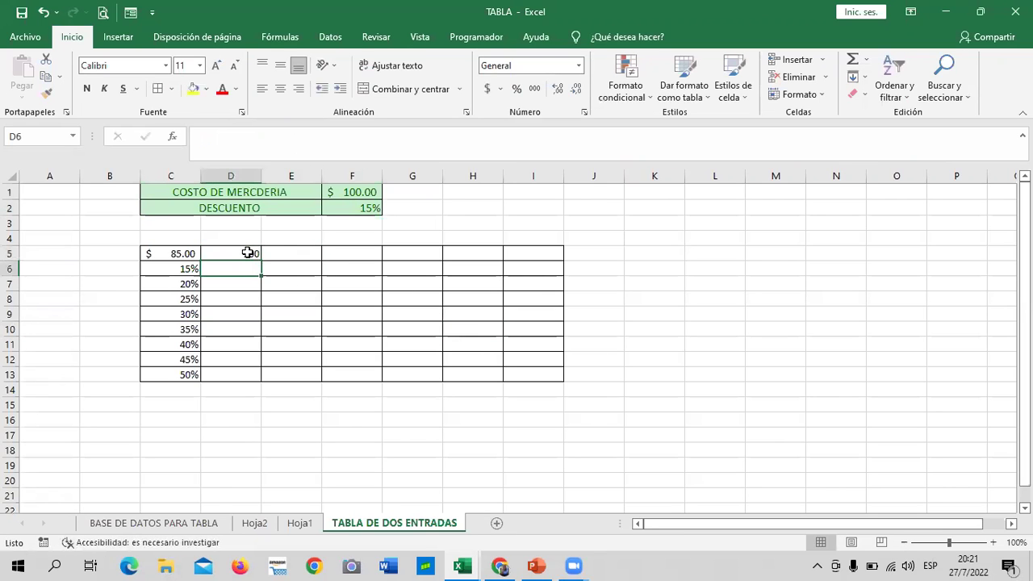
{"action": "left_click", "coordinate": [314, 254]}
{"action": "type", "text": "150"}
{"action": "key", "text": "Return"}
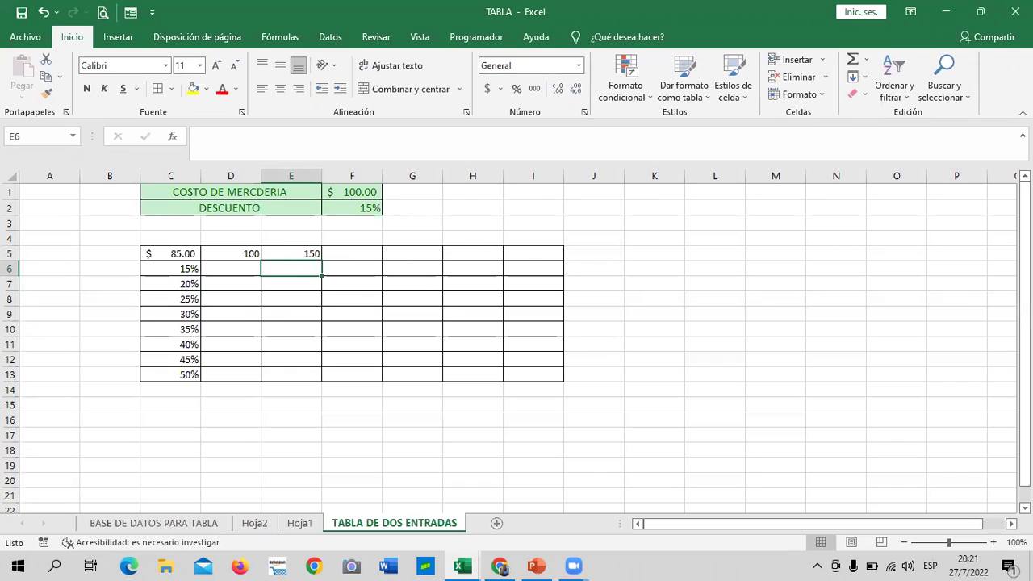
Step: Correct E5 to 125 and enter 150 in F5
{"action": "left_click", "coordinate": [232, 253]}
{"action": "left_click", "coordinate": [292, 253]}
{"action": "left_click", "coordinate": [362, 256]}
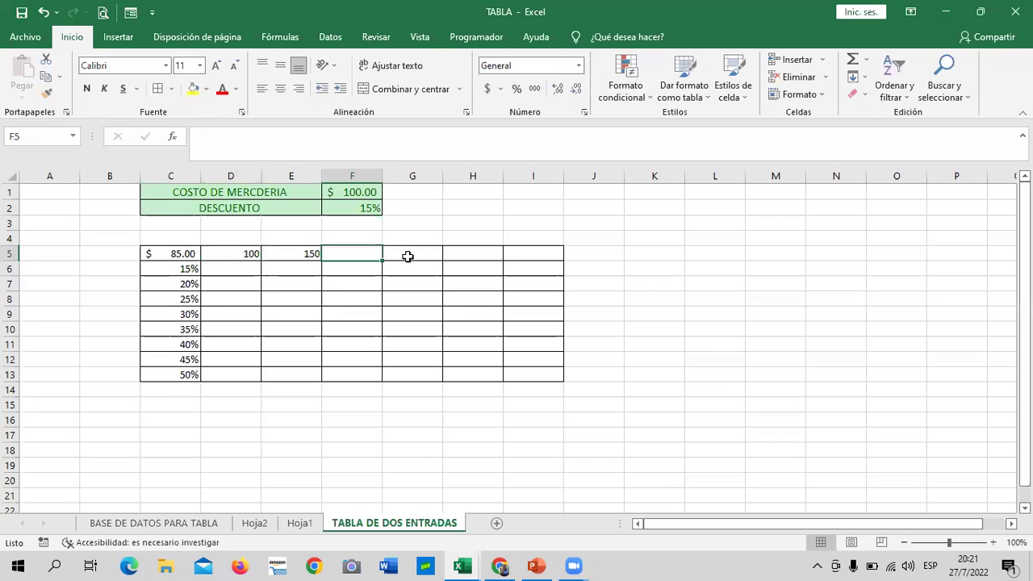
{"action": "left_click", "coordinate": [409, 255]}
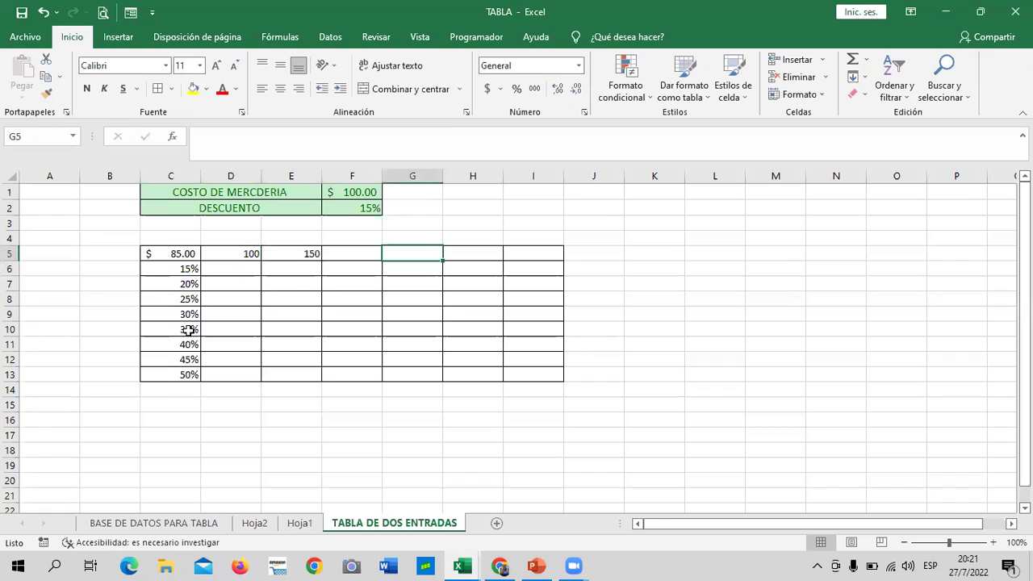
{"action": "left_click", "coordinate": [333, 323]}
{"action": "left_click", "coordinate": [365, 255]}
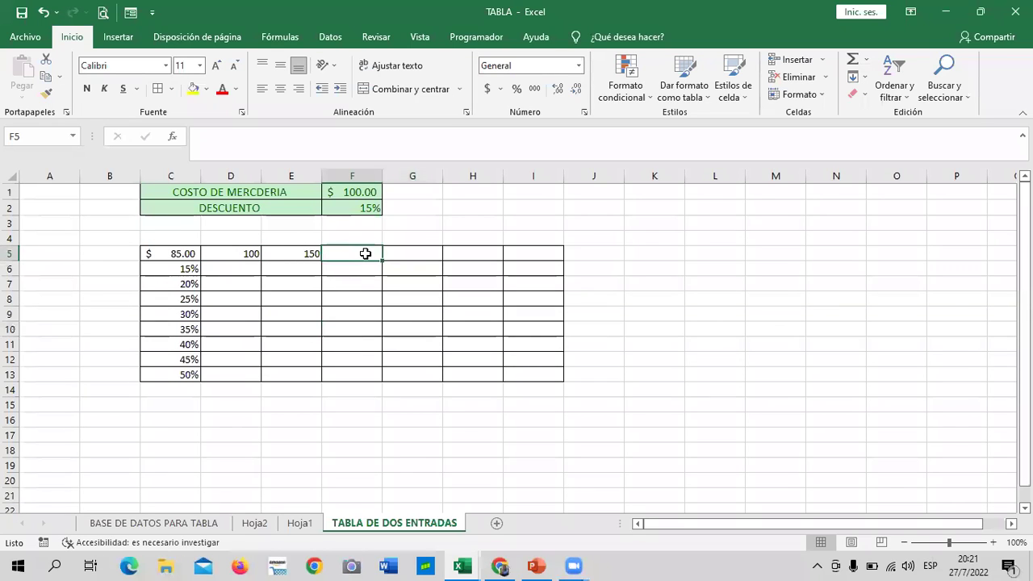
{"action": "left_click", "coordinate": [295, 254]}
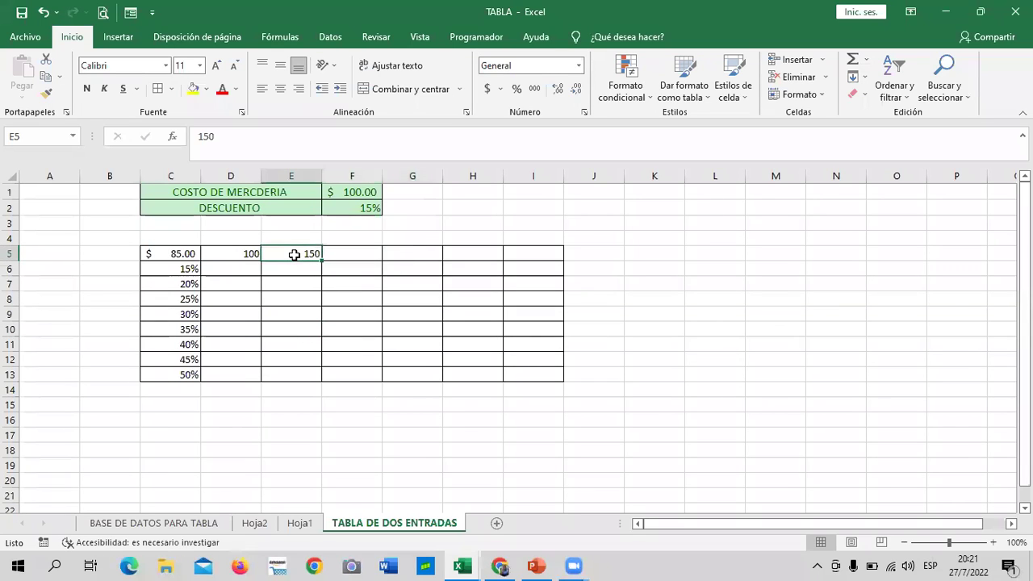
{"action": "type", "text": "1"}
{"action": "key", "text": "Return"}
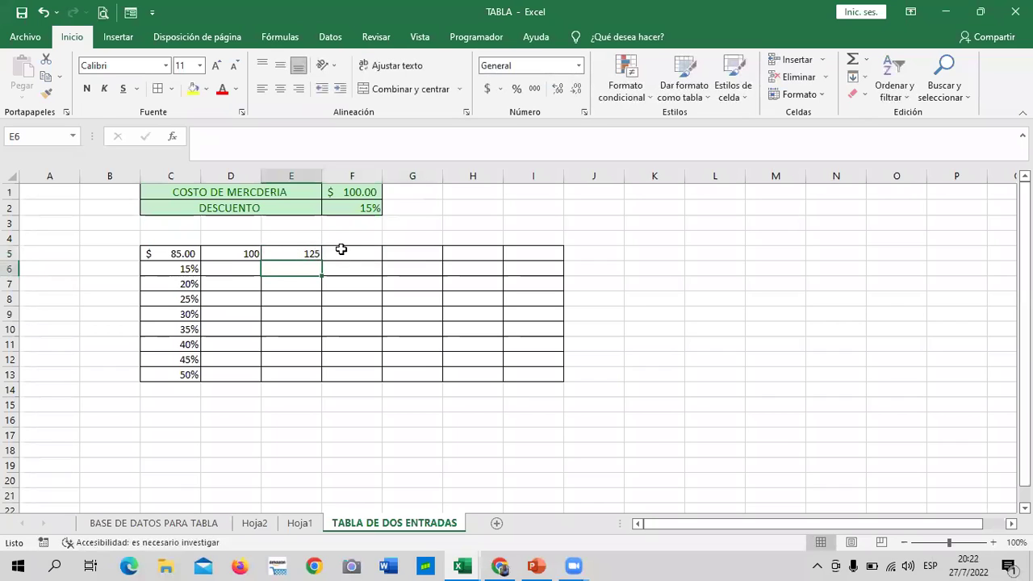
{"action": "left_click", "coordinate": [348, 251]}
{"action": "type", "text": "150"}
{"action": "key", "text": "Return"}
Step: Enter 175, 200 and 225 in G5, H5 and I5
{"action": "left_click", "coordinate": [394, 252]}
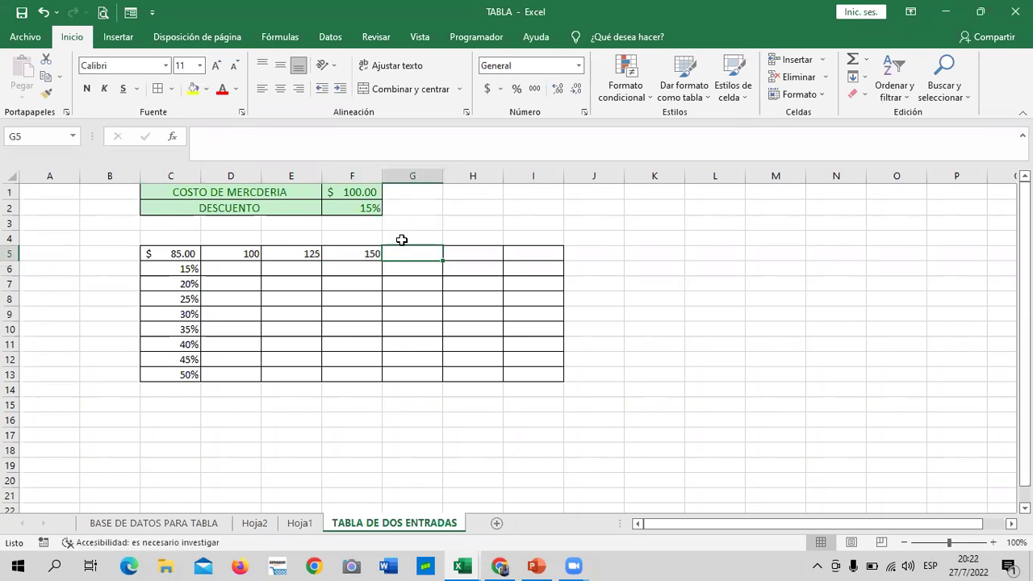
{"action": "type", "text": "175"}
{"action": "key", "text": "Return"}
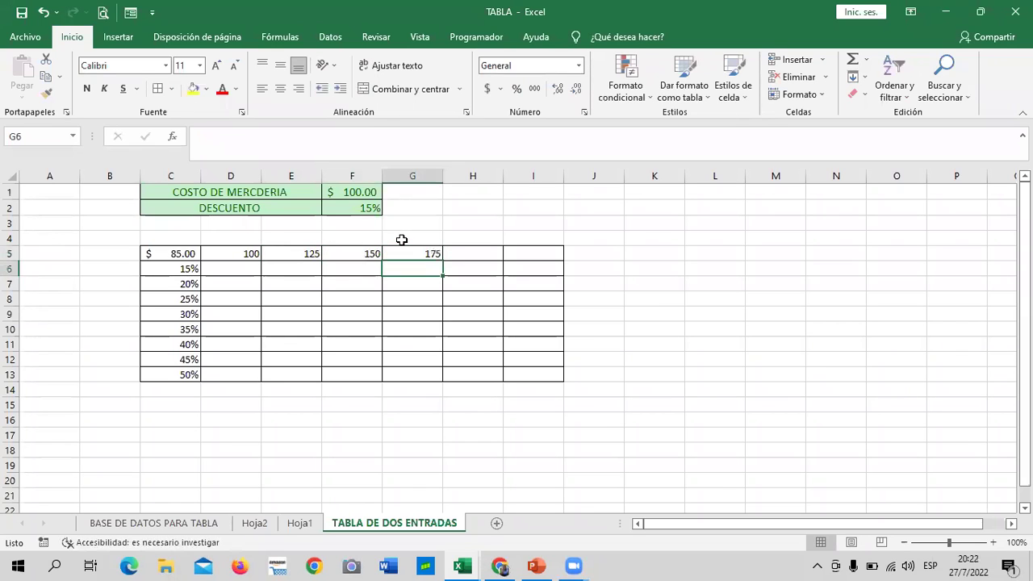
{"action": "left_click", "coordinate": [480, 257]}
{"action": "type", "text": "200"}
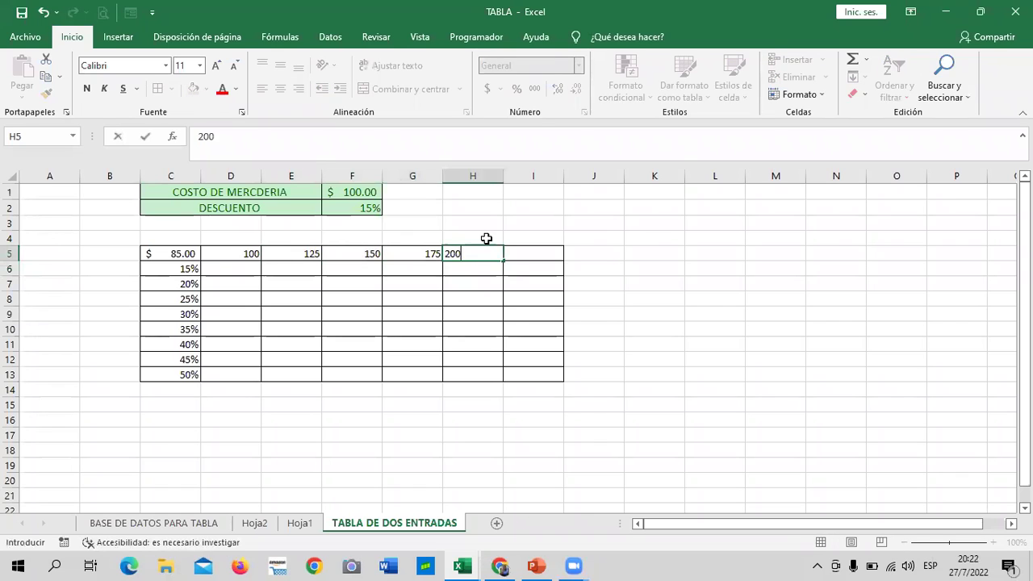
{"action": "key", "text": "Return"}
{"action": "left_click", "coordinate": [524, 250]}
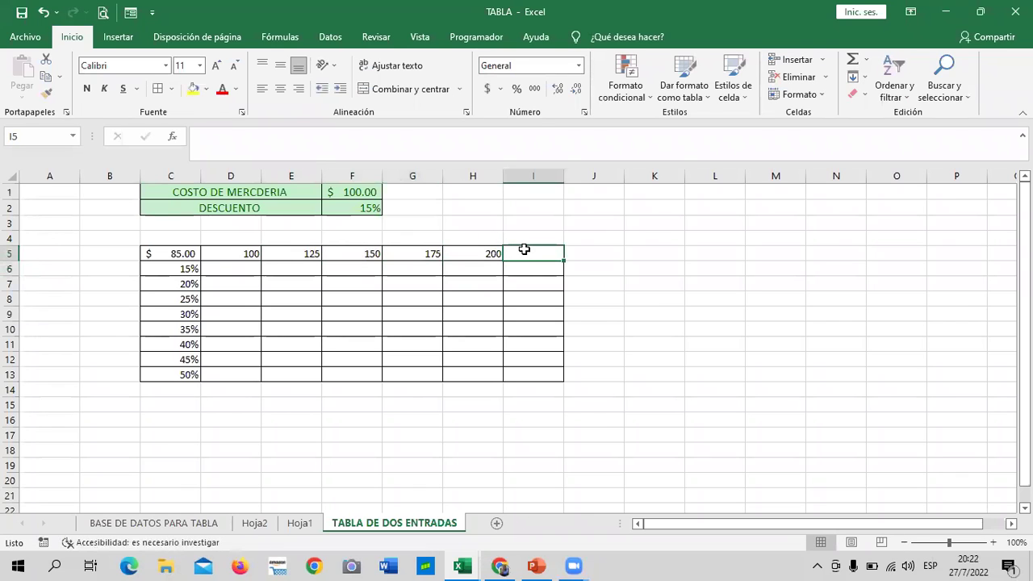
{"action": "type", "text": "225"}
{"action": "key", "text": "Return"}
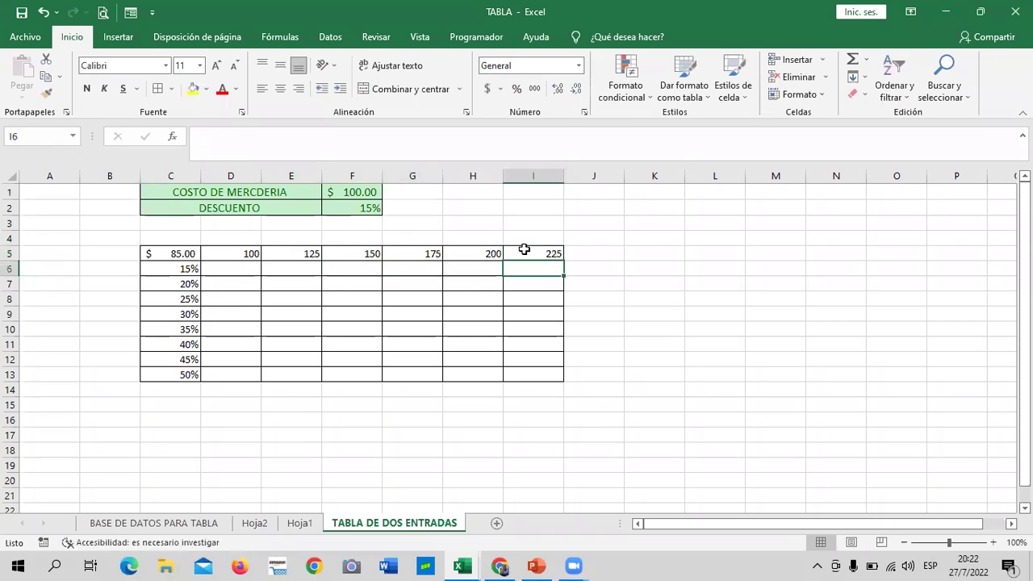
{"action": "key", "text": "Right"}
Step: Apply accounting currency format to the amounts in D5:I5
{"action": "left_click_drag", "start_coordinate": [224, 257], "coordinate": [539, 255]}
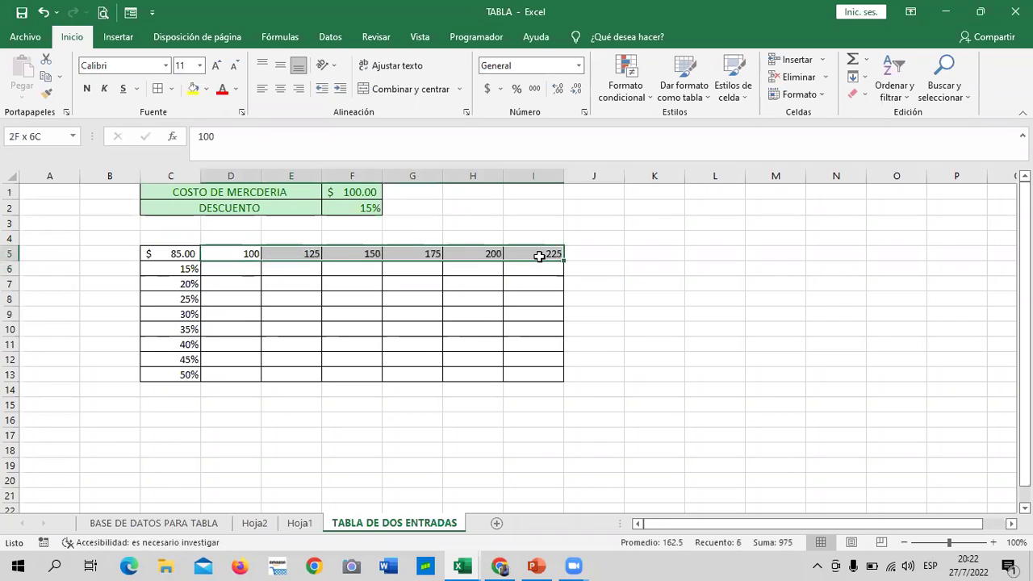
{"action": "left_click", "coordinate": [486, 89]}
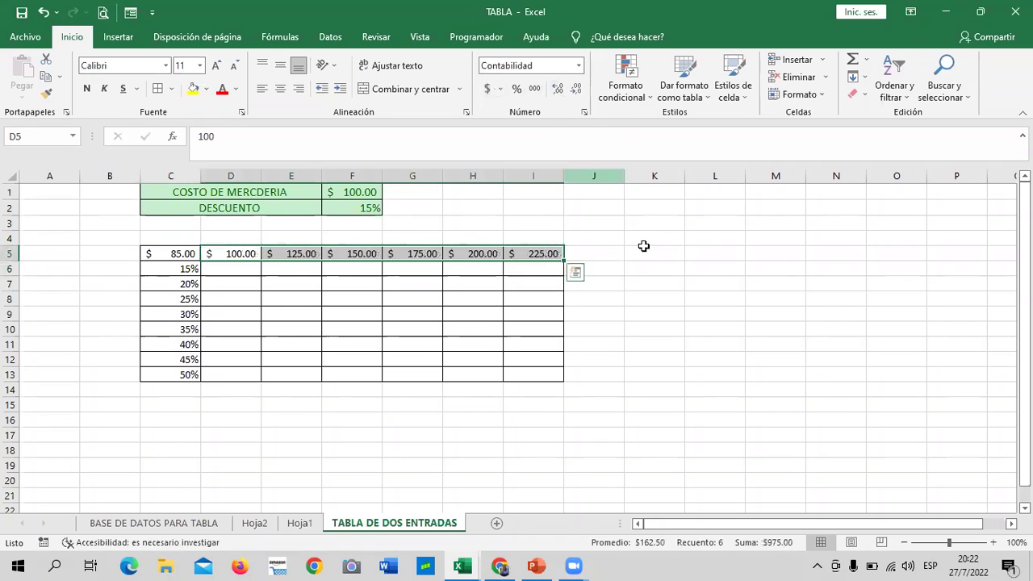
{"action": "left_click", "coordinate": [711, 373]}
{"action": "left_click", "coordinate": [693, 342]}
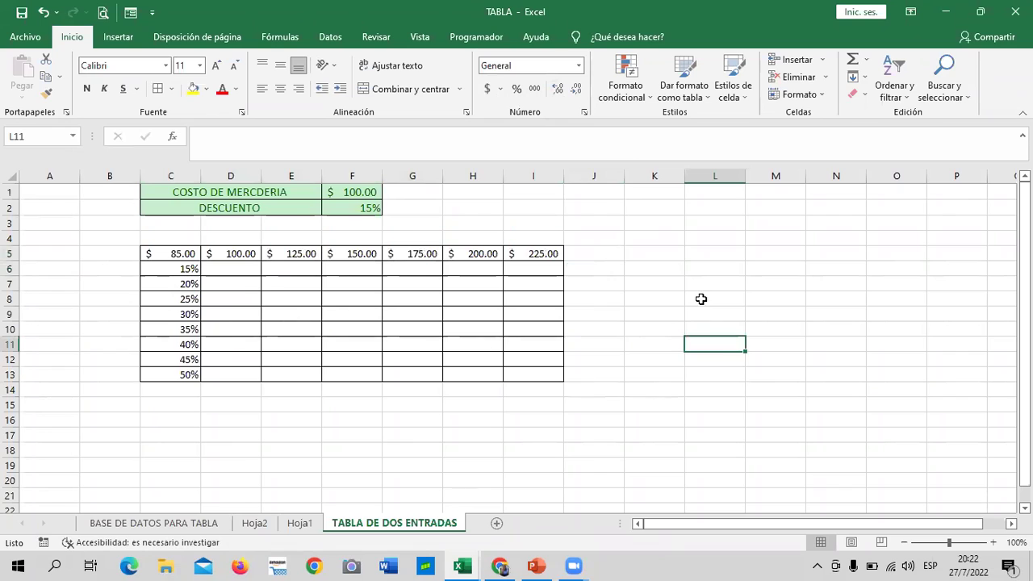
{"action": "left_click", "coordinate": [589, 289]}
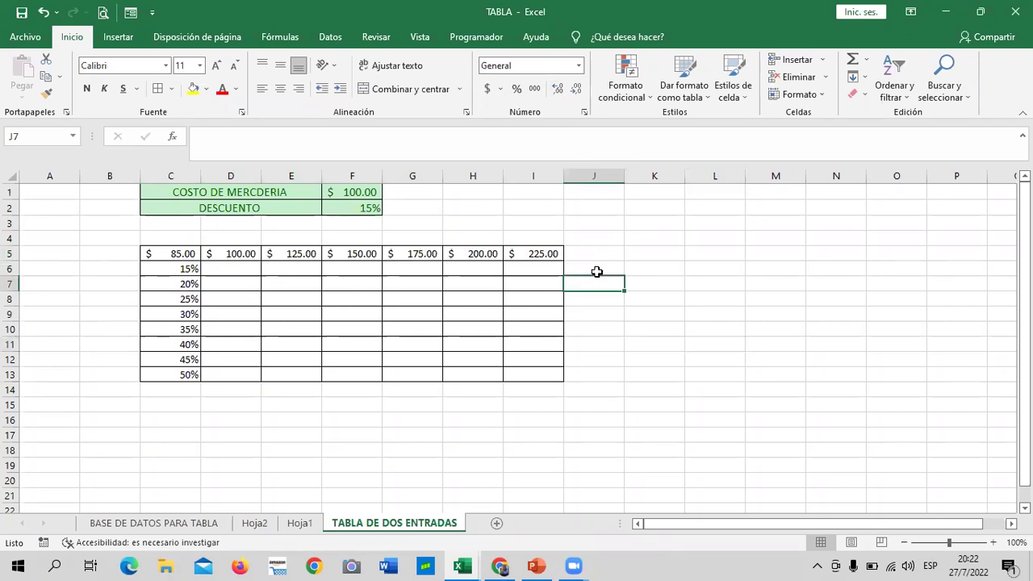
Step: Create a What-If data table on C5:I13 with row input $F$1 and column input $F$2
{"action": "left_click_drag", "start_coordinate": [184, 252], "coordinate": [530, 371]}
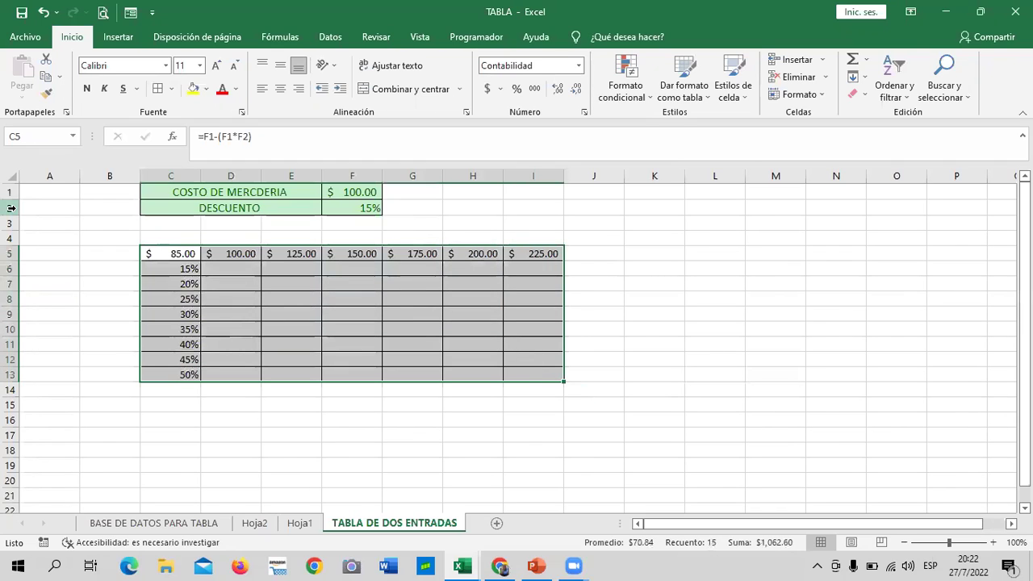
{"action": "left_click", "coordinate": [362, 315]}
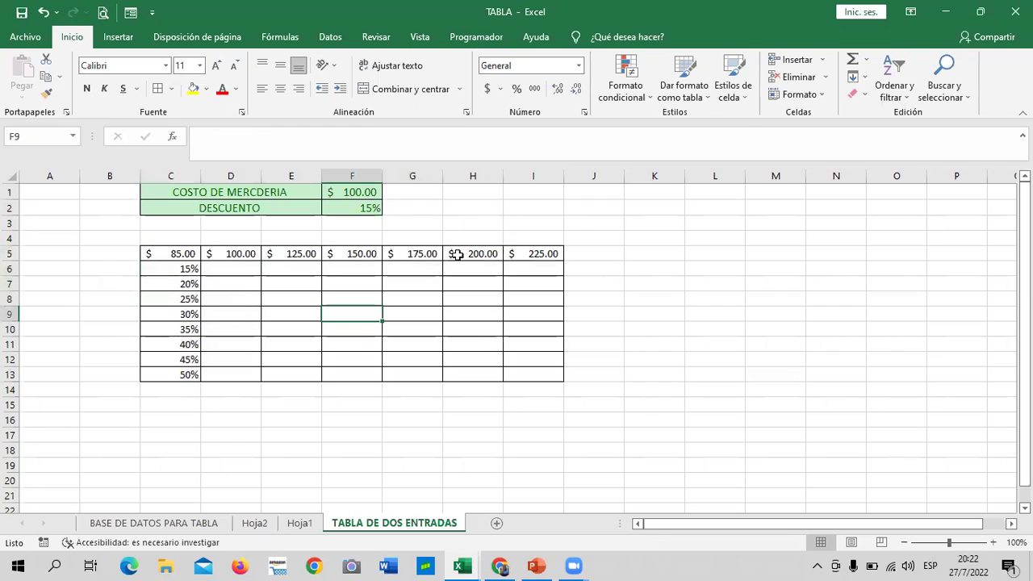
{"action": "left_click_drag", "start_coordinate": [184, 255], "coordinate": [527, 378]}
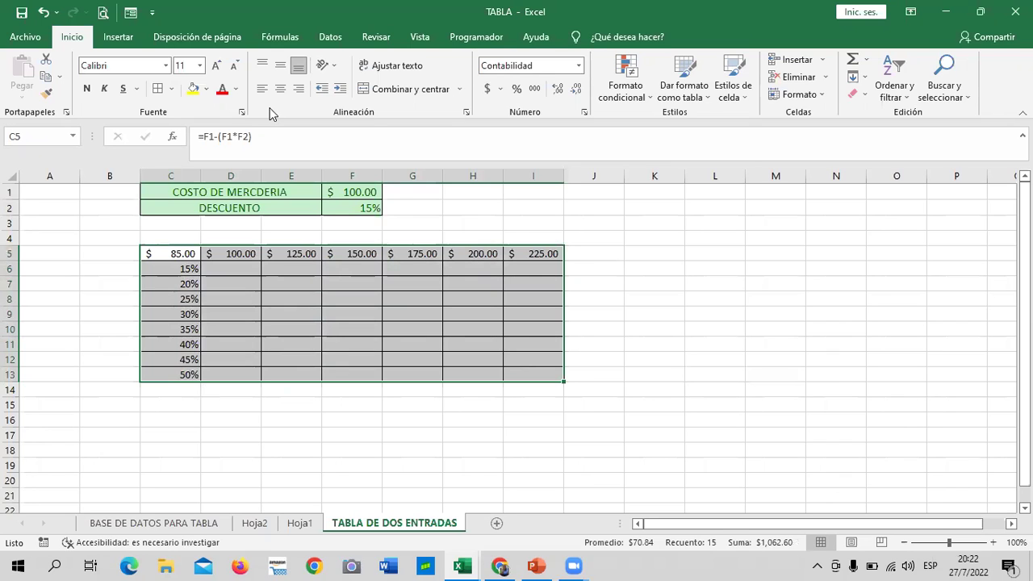
{"action": "left_click", "coordinate": [330, 37]}
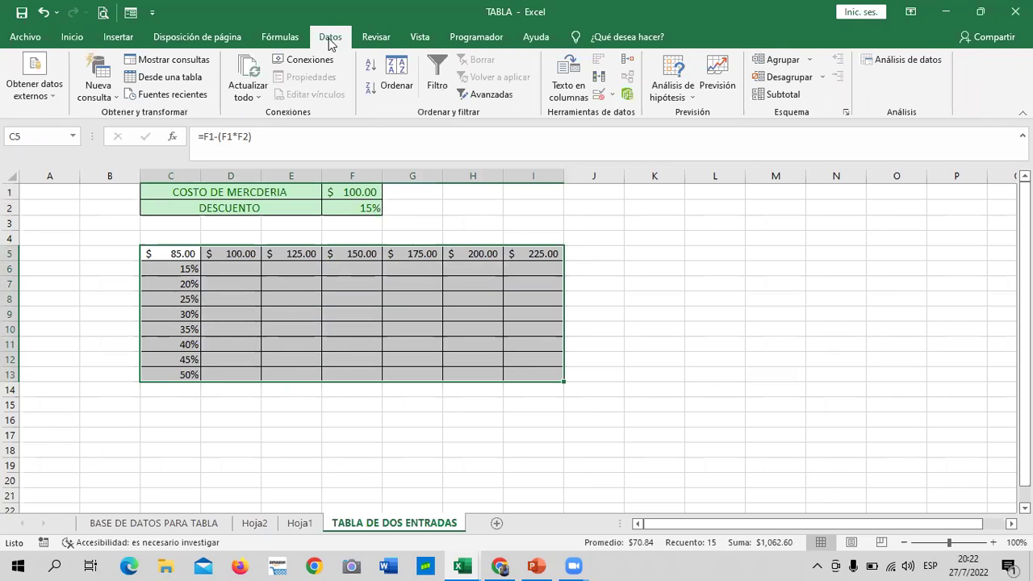
{"action": "left_click", "coordinate": [688, 97]}
{"action": "left_click", "coordinate": [696, 148]}
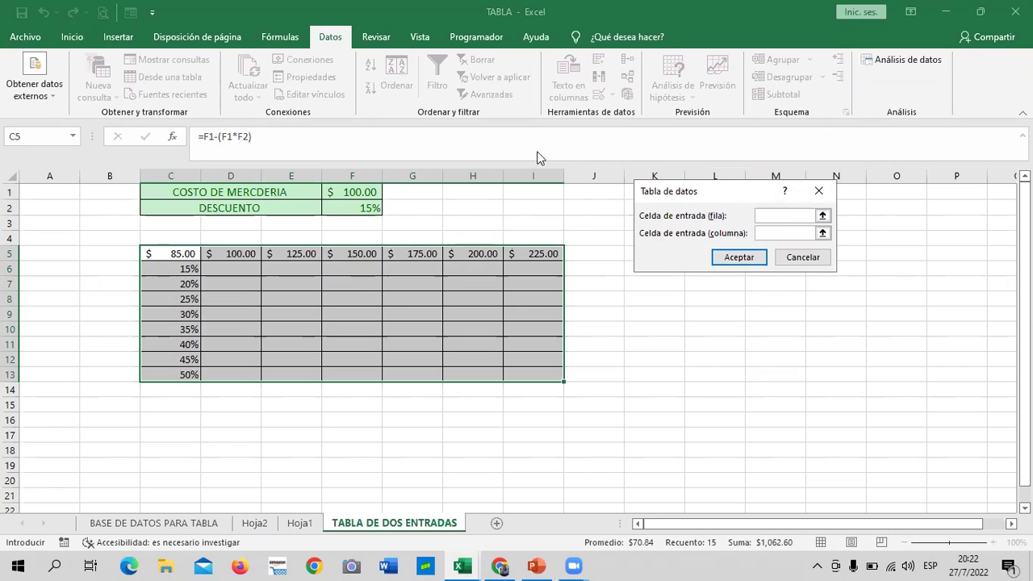
{"action": "left_click", "coordinate": [362, 189]}
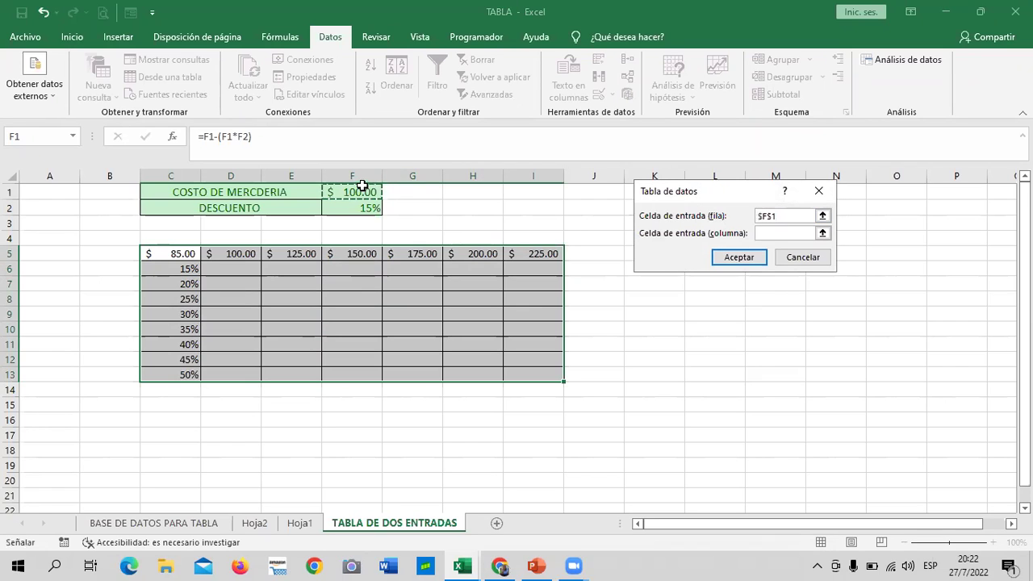
{"action": "left_click", "coordinate": [800, 233]}
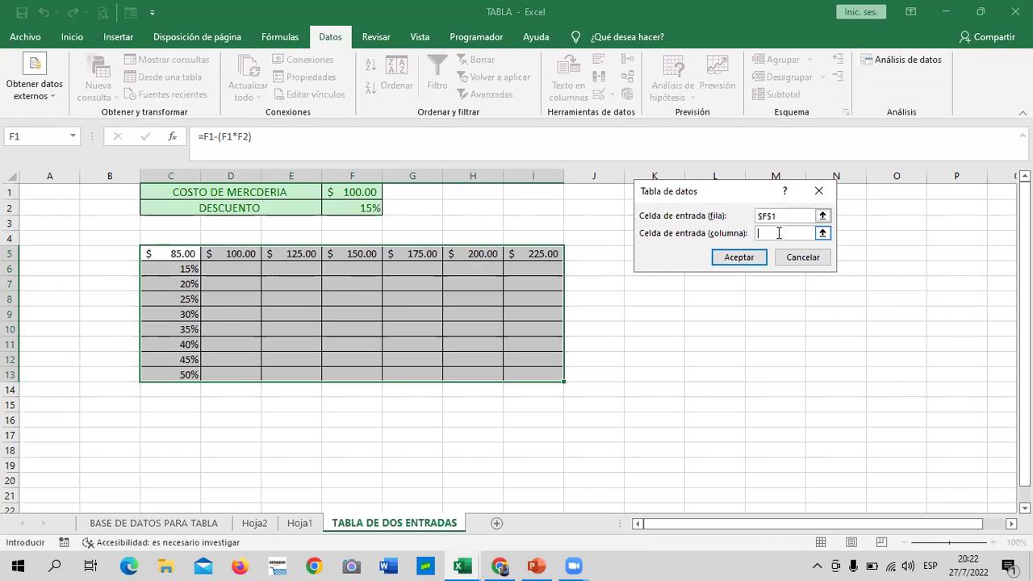
{"action": "left_click", "coordinate": [354, 208]}
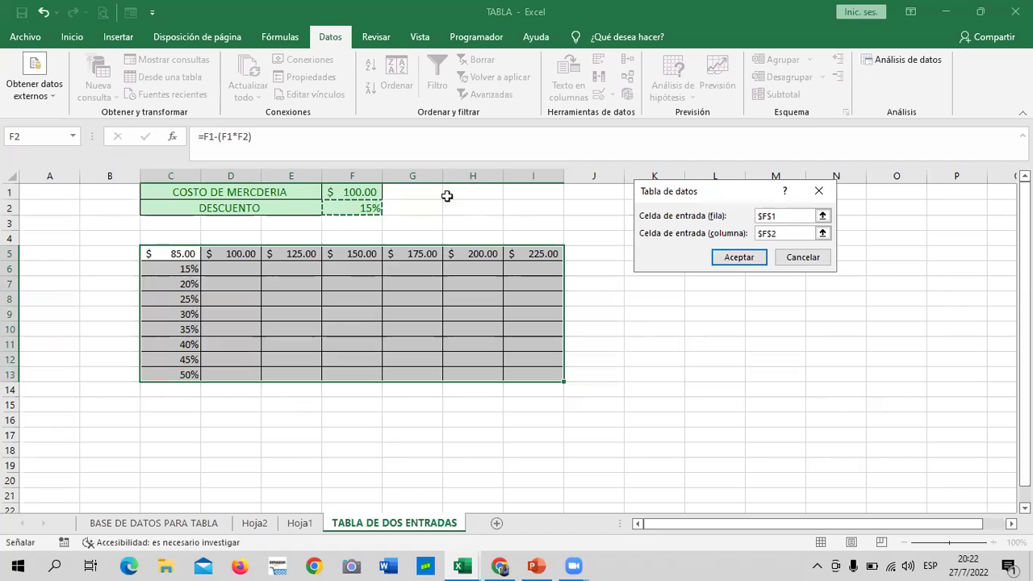
{"action": "left_click", "coordinate": [763, 259]}
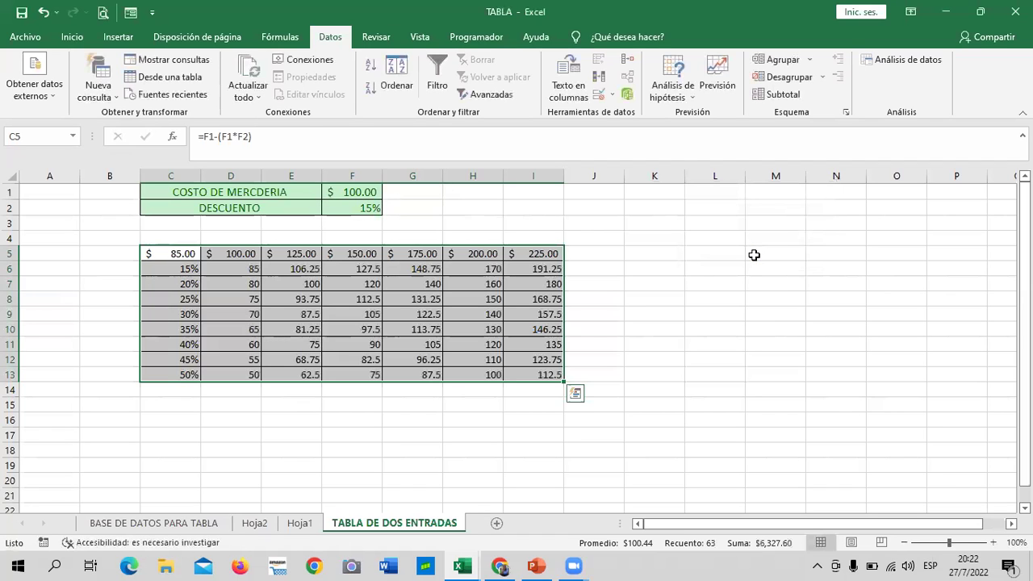
{"action": "left_click", "coordinate": [751, 262]}
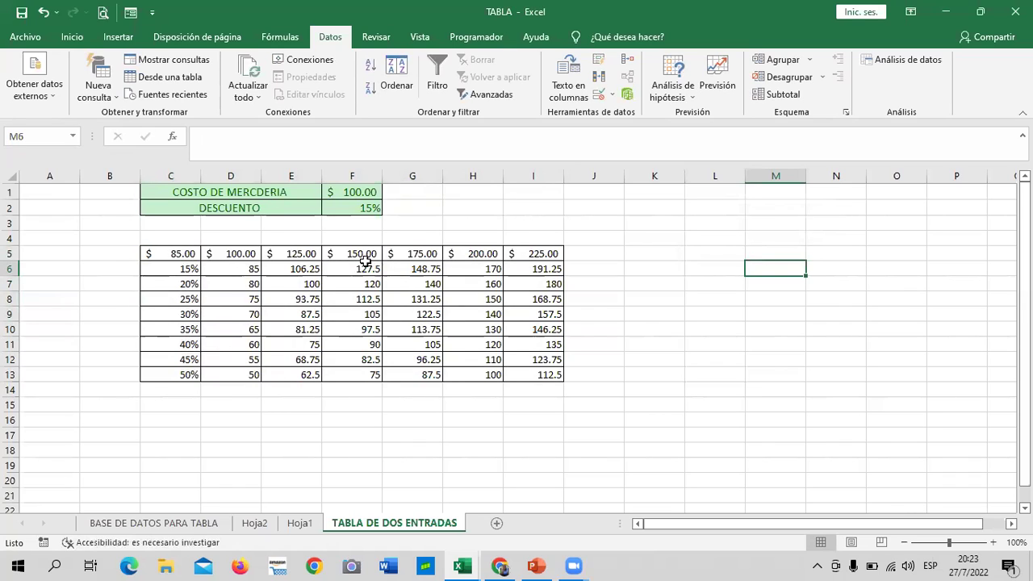
{"action": "left_click", "coordinate": [509, 249]}
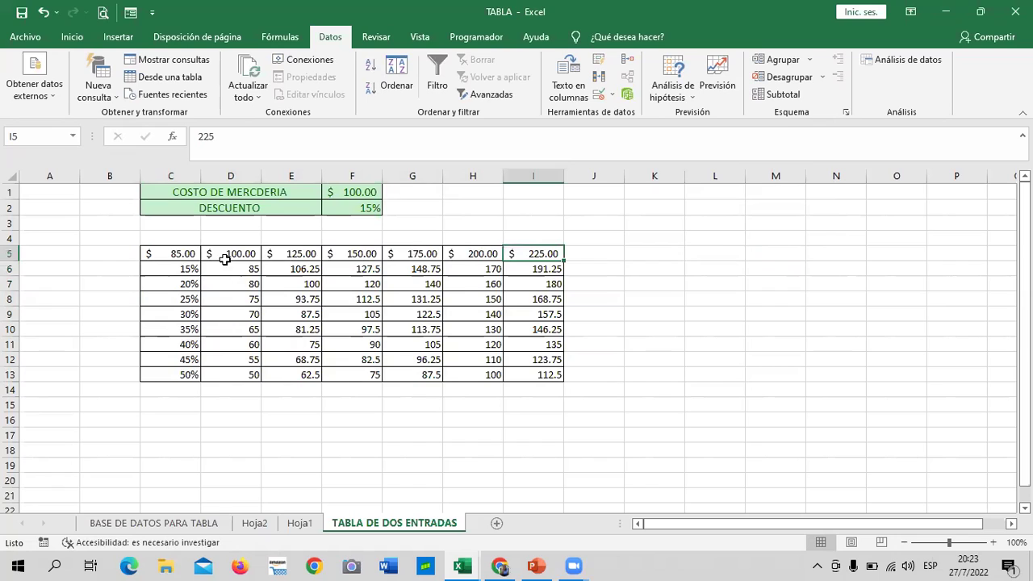
{"action": "left_click", "coordinate": [187, 252]}
{"action": "left_click", "coordinate": [187, 268]}
{"action": "left_click", "coordinate": [170, 303]}
{"action": "left_click", "coordinate": [169, 361]}
{"action": "left_click", "coordinate": [177, 373]}
{"action": "left_click", "coordinate": [171, 269]}
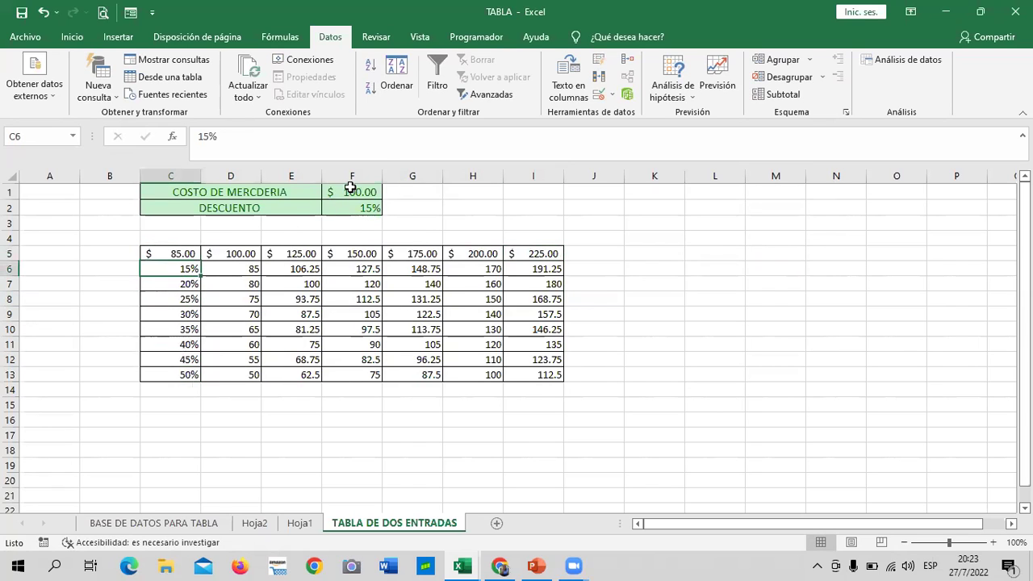
{"action": "left_click", "coordinate": [347, 191]}
{"action": "left_click", "coordinate": [347, 209]}
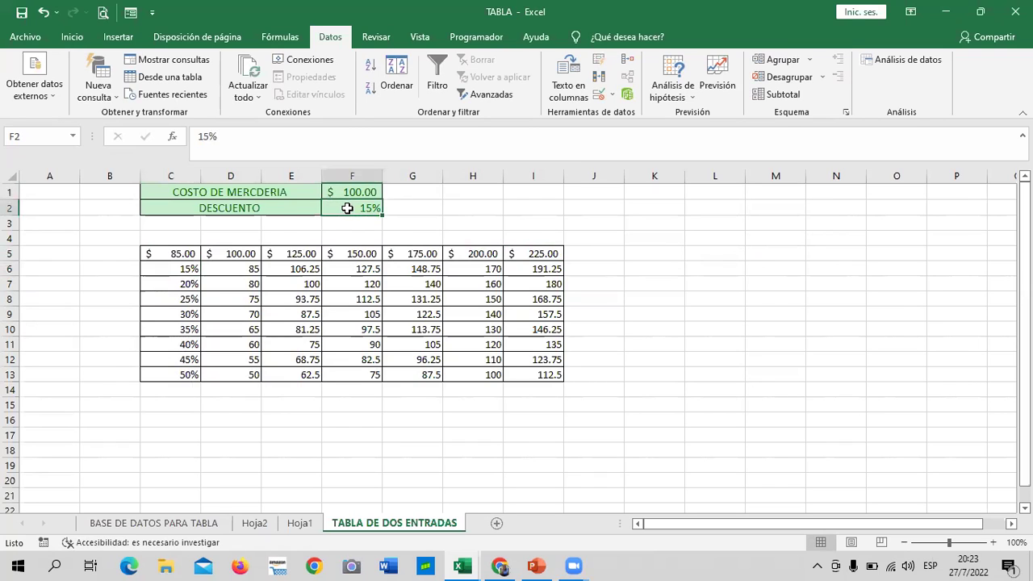
{"action": "left_click", "coordinate": [361, 191]}
{"action": "left_click", "coordinate": [358, 208]}
{"action": "left_click", "coordinate": [670, 296]}
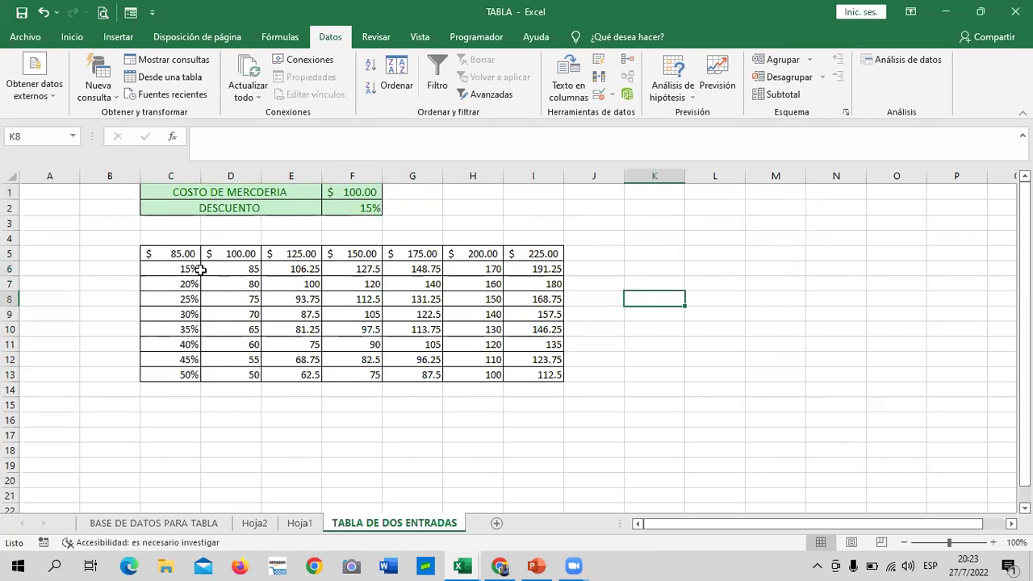
{"action": "left_click", "coordinate": [238, 270]}
{"action": "left_click", "coordinate": [226, 373]}
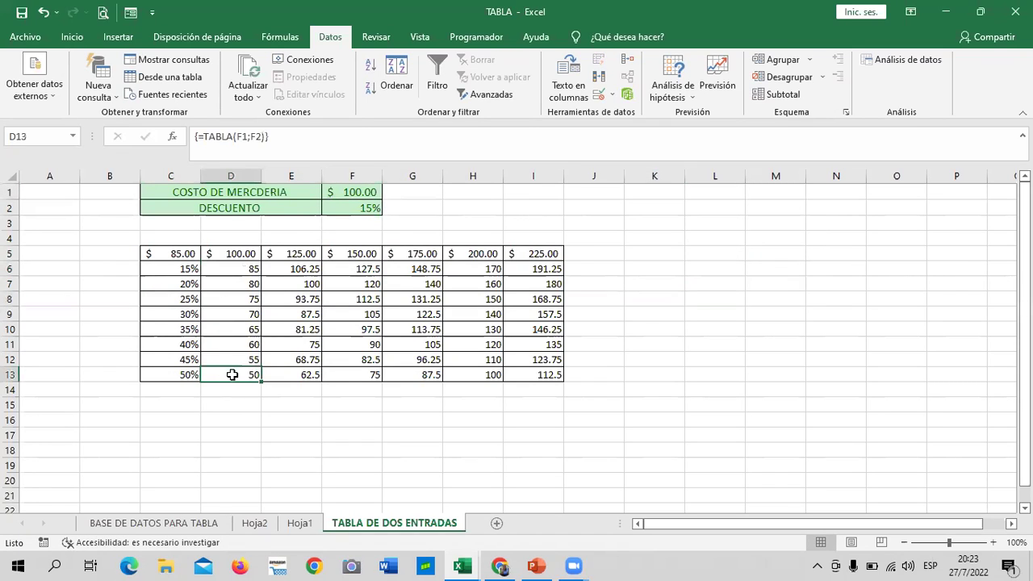
{"action": "left_click", "coordinate": [229, 270]}
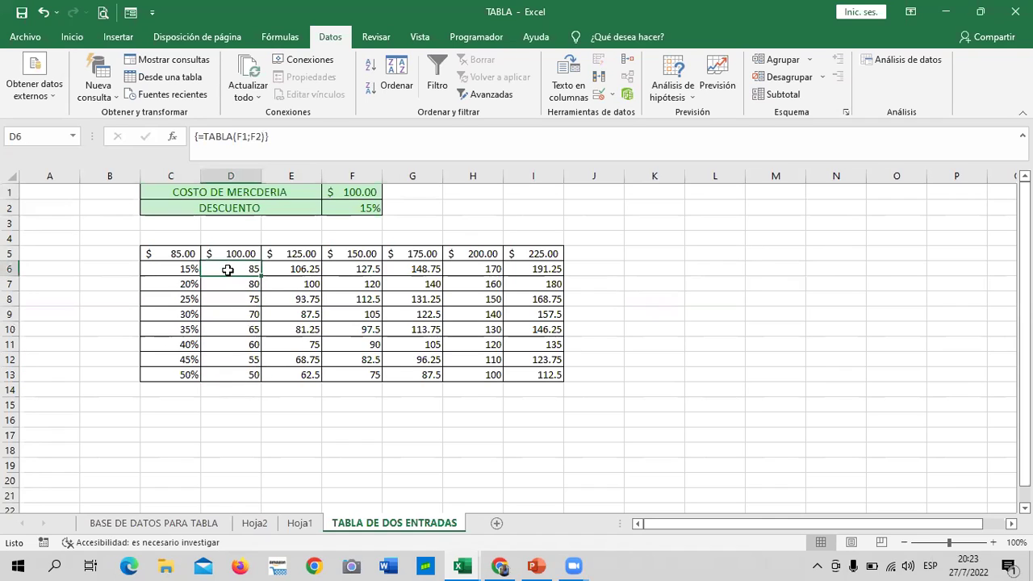
{"action": "left_click", "coordinate": [367, 194]}
{"action": "left_click", "coordinate": [360, 206]}
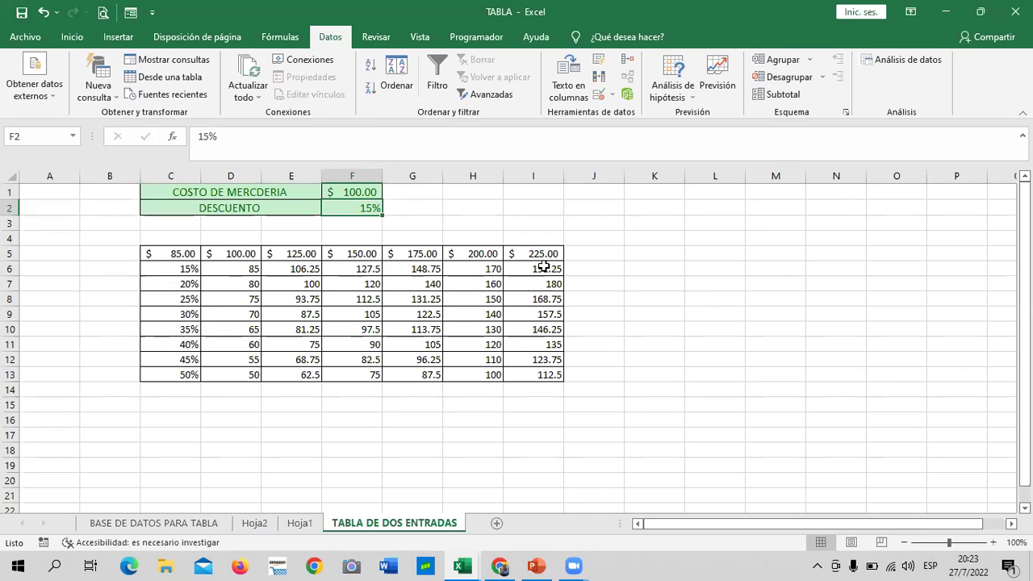
{"action": "left_click", "coordinate": [347, 192]}
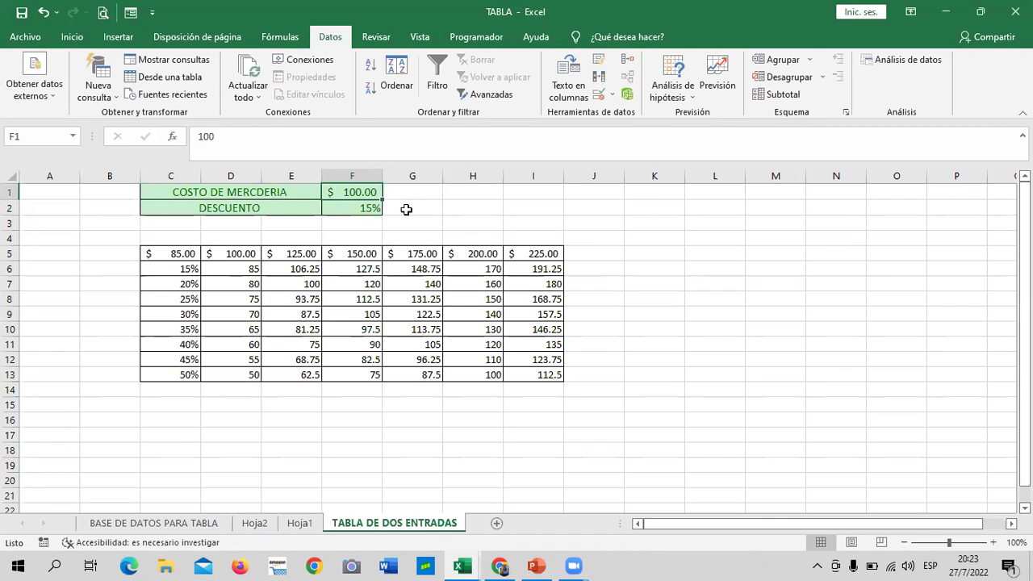
{"action": "left_click", "coordinate": [358, 207]}
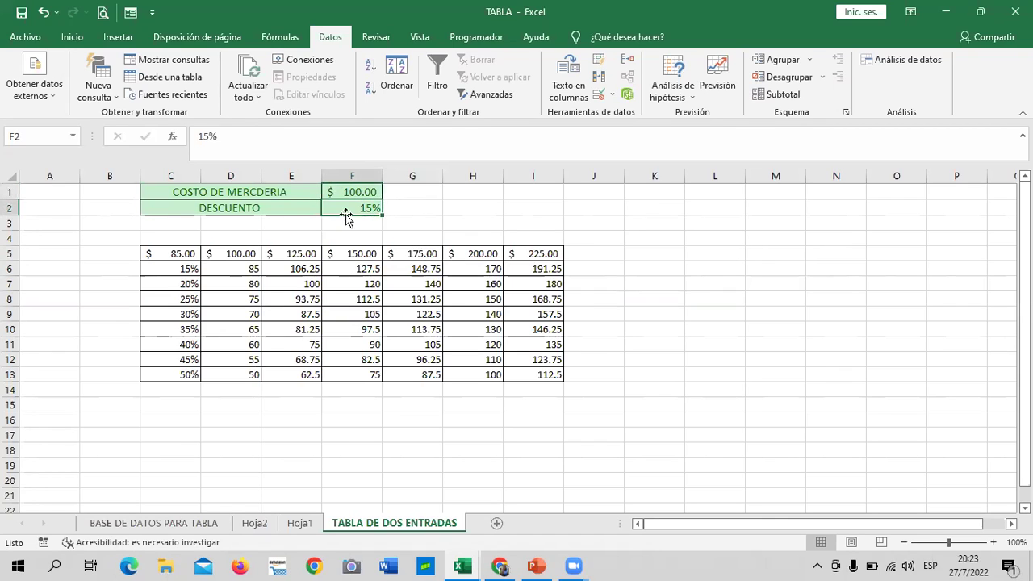
{"action": "left_click", "coordinate": [345, 225]}
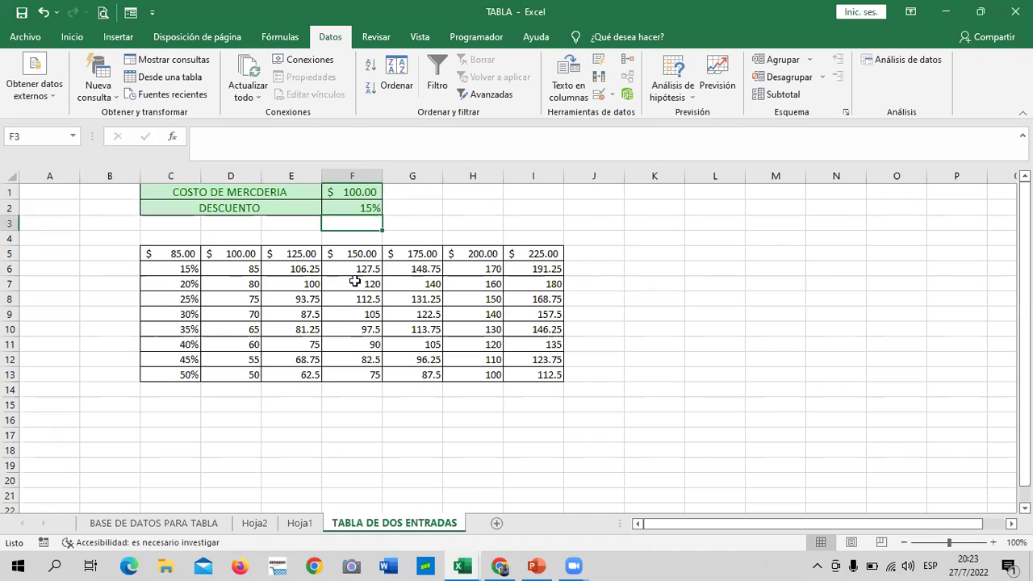
{"action": "left_click", "coordinate": [619, 282]}
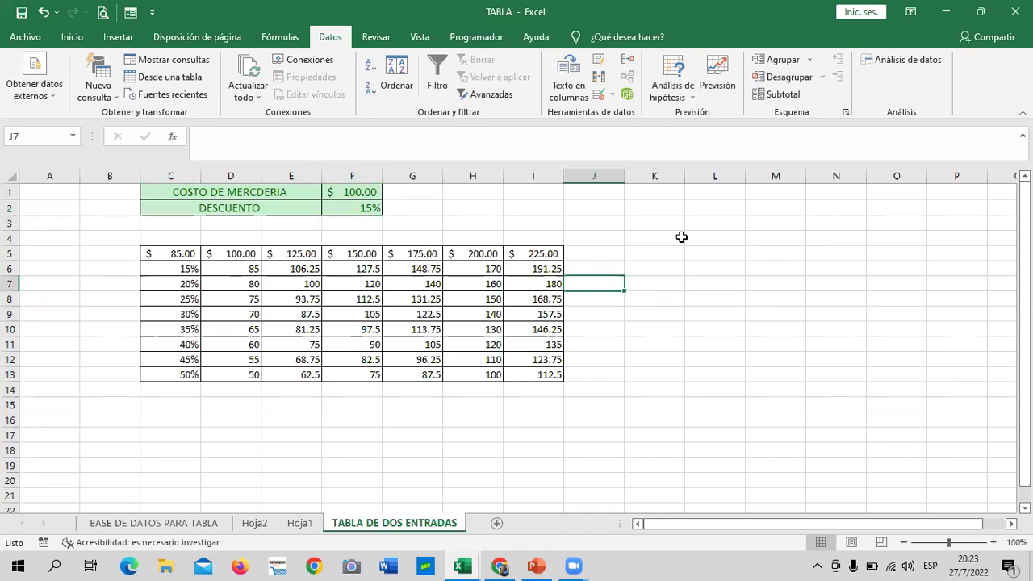
{"action": "left_click", "coordinate": [650, 271]}
{"action": "left_click", "coordinate": [671, 387]}
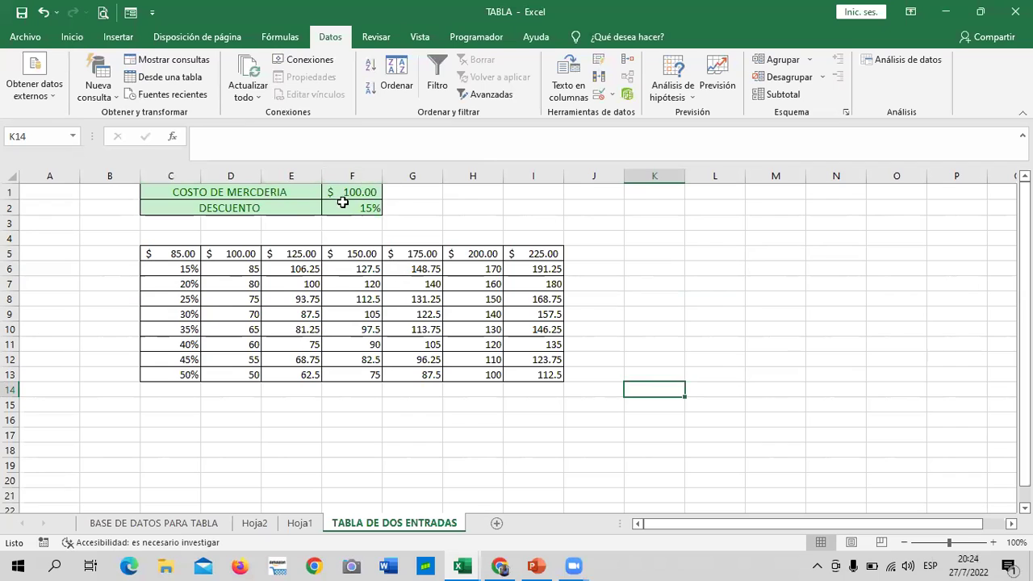
{"action": "left_click", "coordinate": [343, 202]}
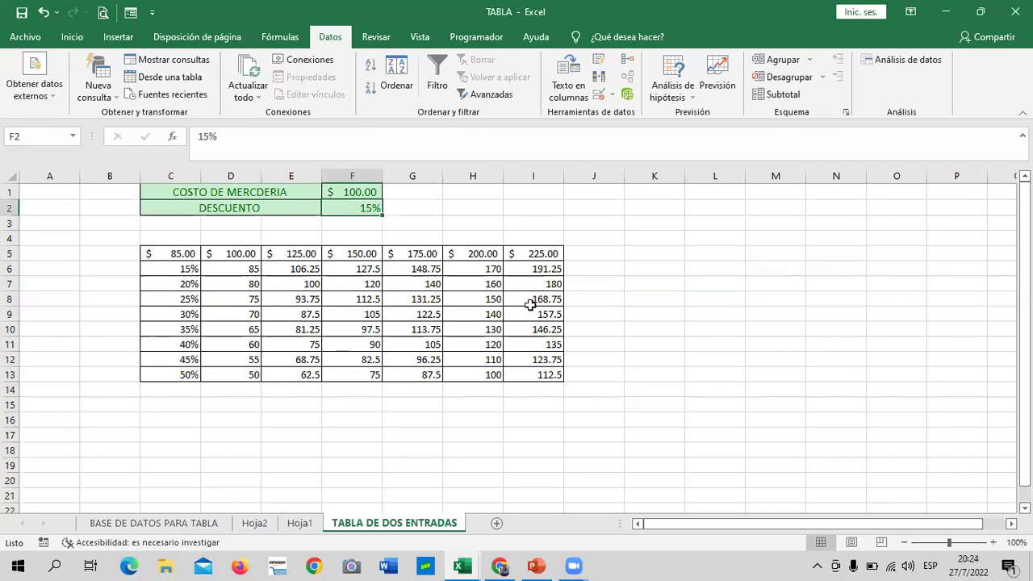
{"action": "left_click", "coordinate": [473, 254]}
{"action": "left_click", "coordinate": [545, 256]}
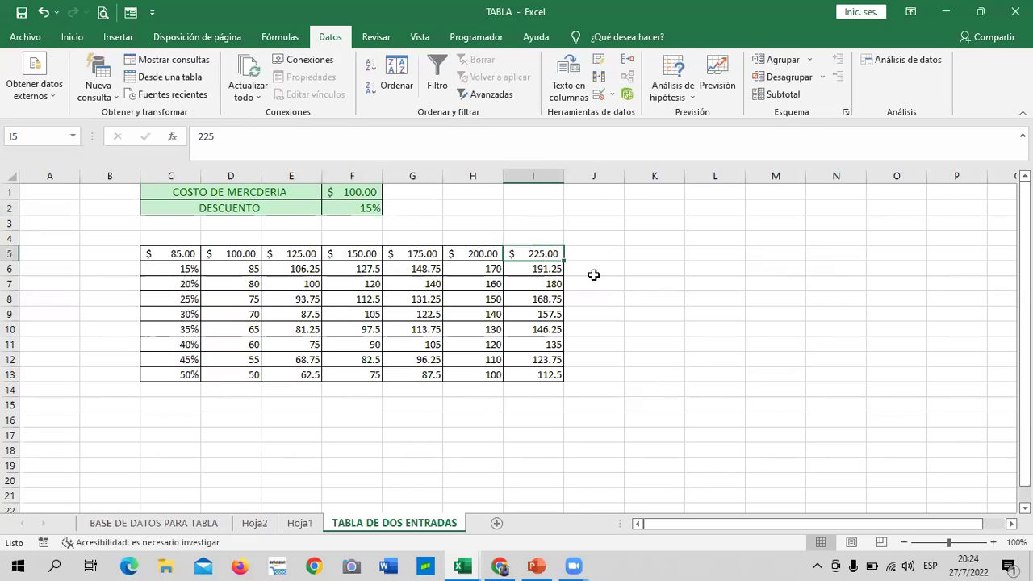
{"action": "left_click", "coordinate": [551, 271]}
{"action": "left_click", "coordinate": [536, 284]}
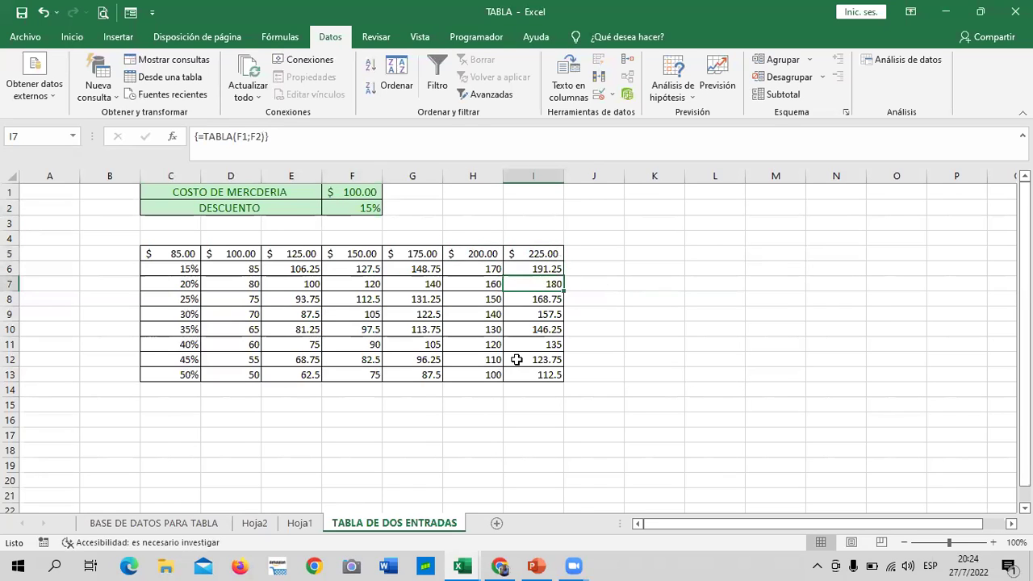
Step: Apply accounting currency format to the table results D6:I13
{"action": "mouse_move", "coordinate": [258, 273]}
{"action": "left_mouse_down"}
{"action": "mouse_move", "coordinate": [517, 337]}
{"action": "mouse_move", "coordinate": [530, 373]}
{"action": "left_mouse_up"}
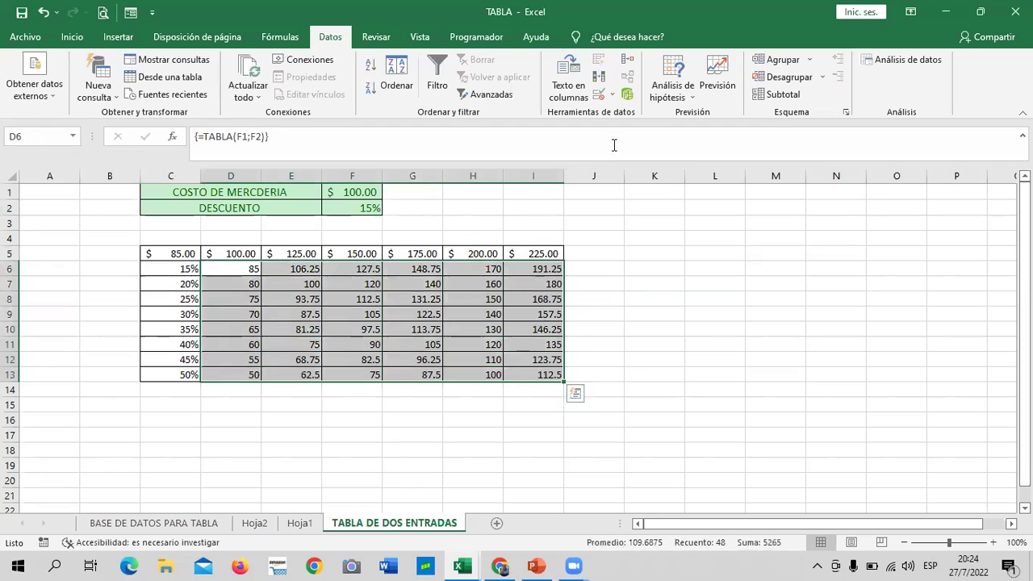
{"action": "left_click", "coordinate": [72, 37]}
{"action": "left_click", "coordinate": [489, 91]}
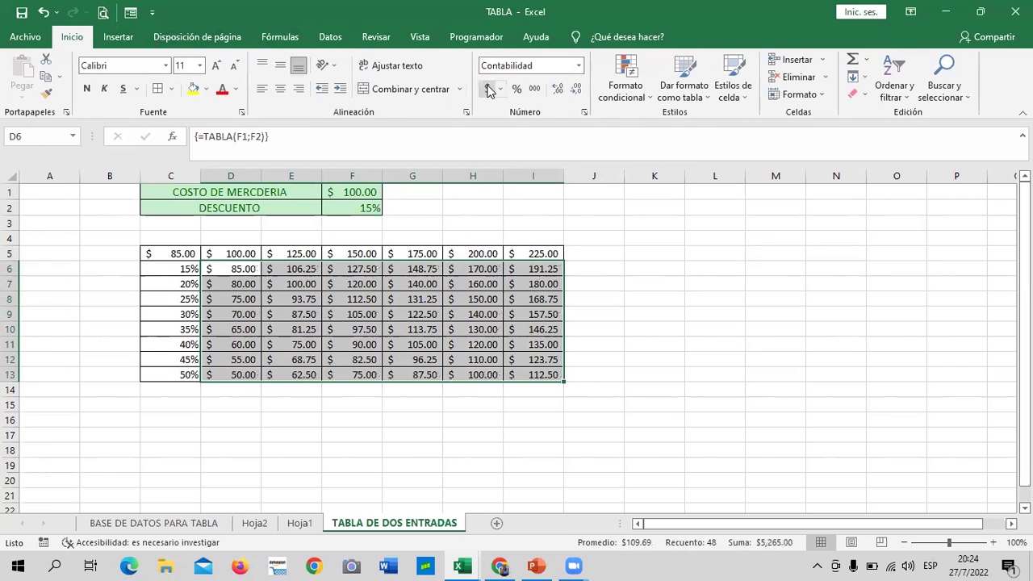
{"action": "left_click", "coordinate": [641, 314]}
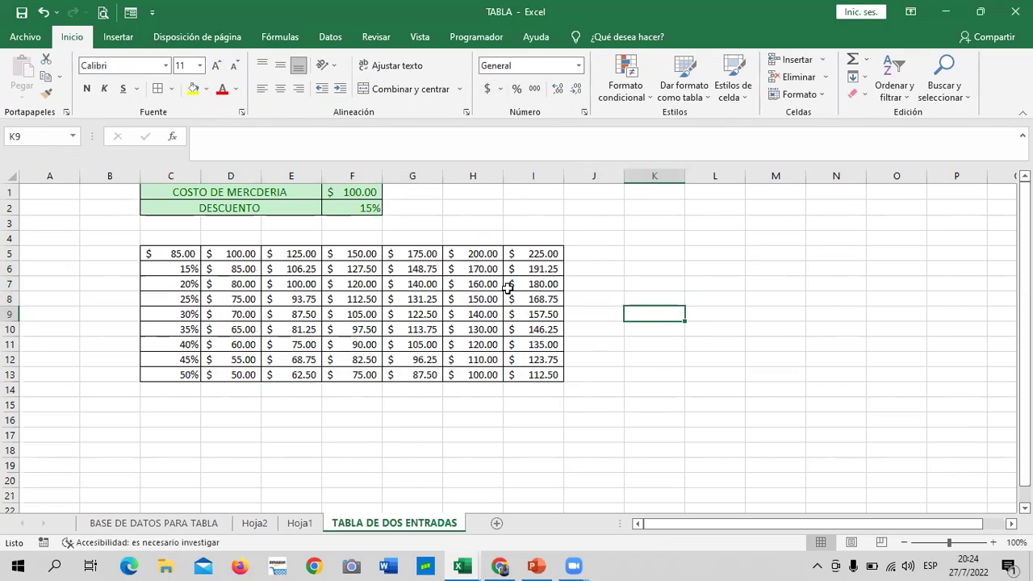
Step: Check the formats of H5, the 15%, 20% and 50% rates, and result H13
{"action": "left_click", "coordinate": [494, 255]}
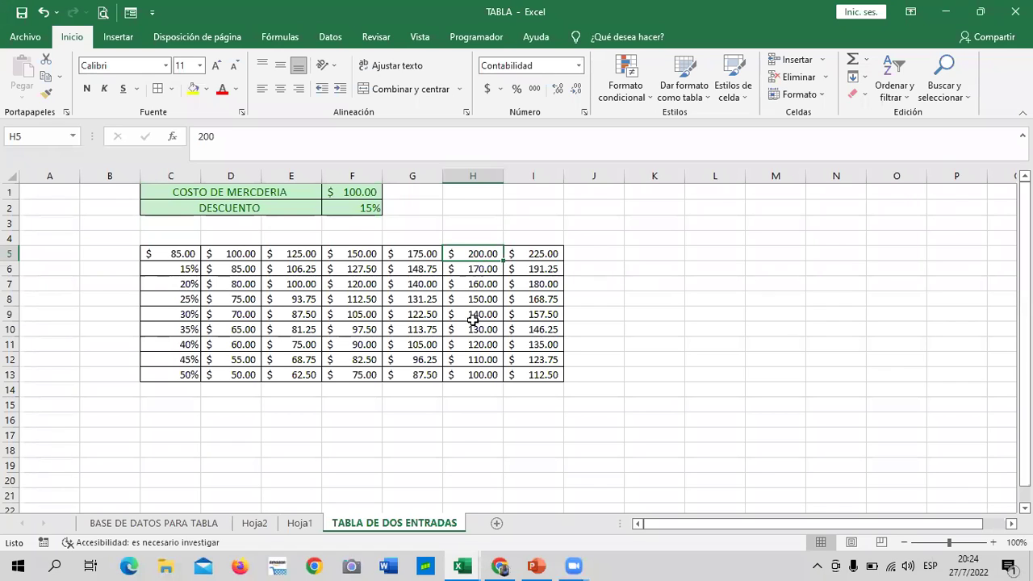
{"action": "left_click", "coordinate": [161, 271]}
{"action": "left_click", "coordinate": [167, 283]}
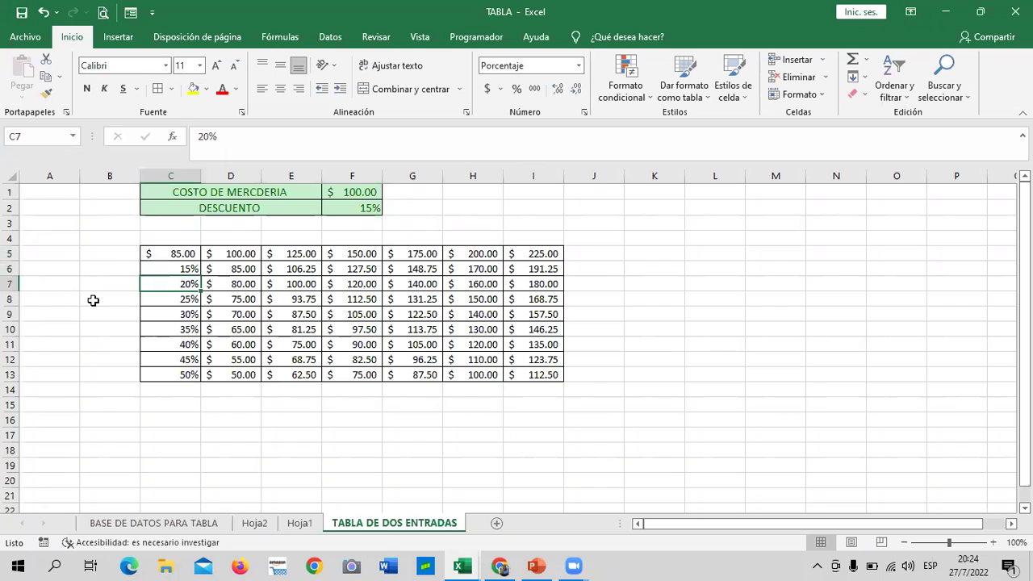
{"action": "left_click", "coordinate": [192, 377]}
{"action": "left_click", "coordinate": [449, 378]}
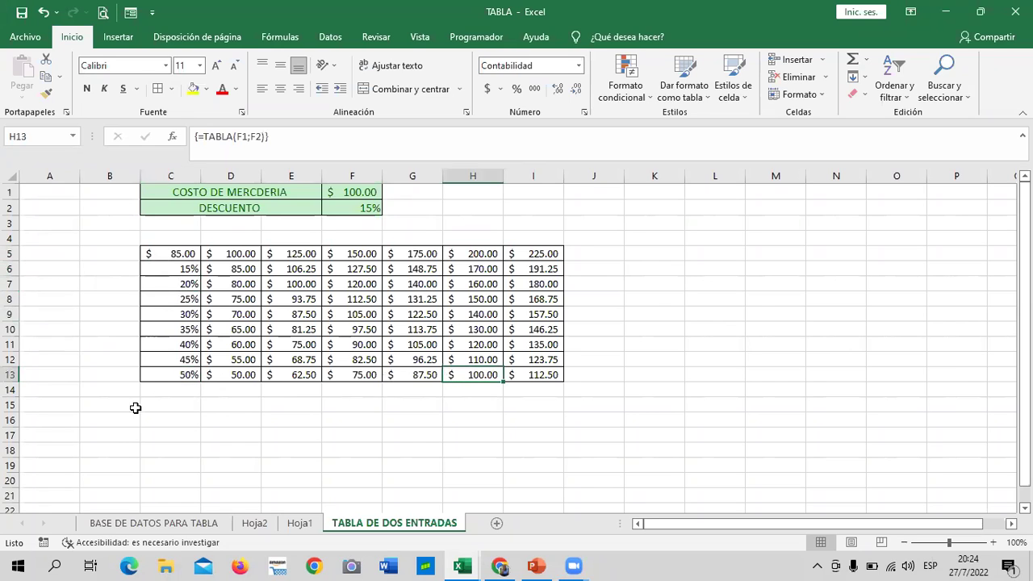
Step: Increase the font of the table C5:I13 to 16 points
{"action": "left_click_drag", "start_coordinate": [189, 254], "coordinate": [558, 376]}
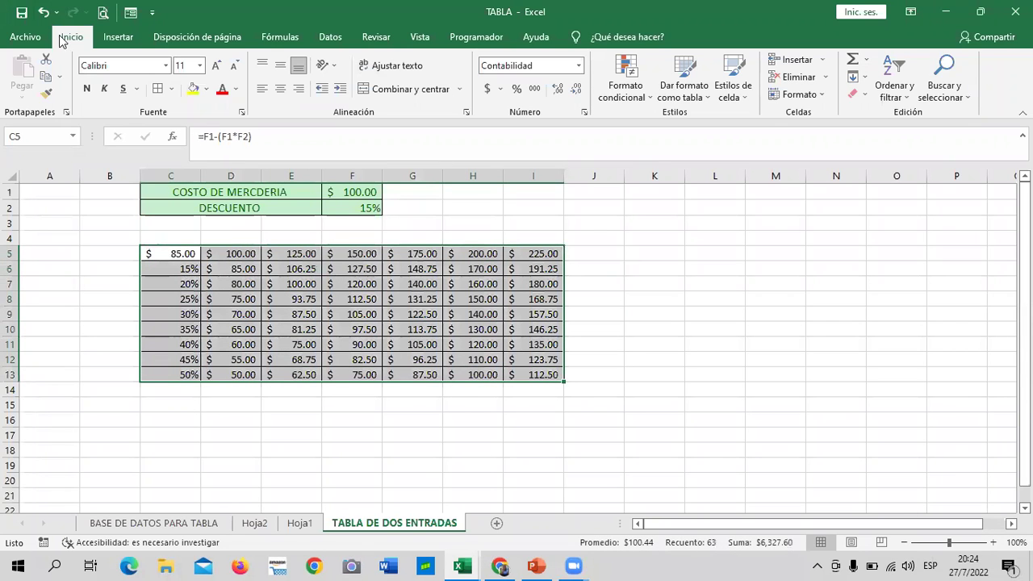
{"action": "left_click", "coordinate": [214, 68]}
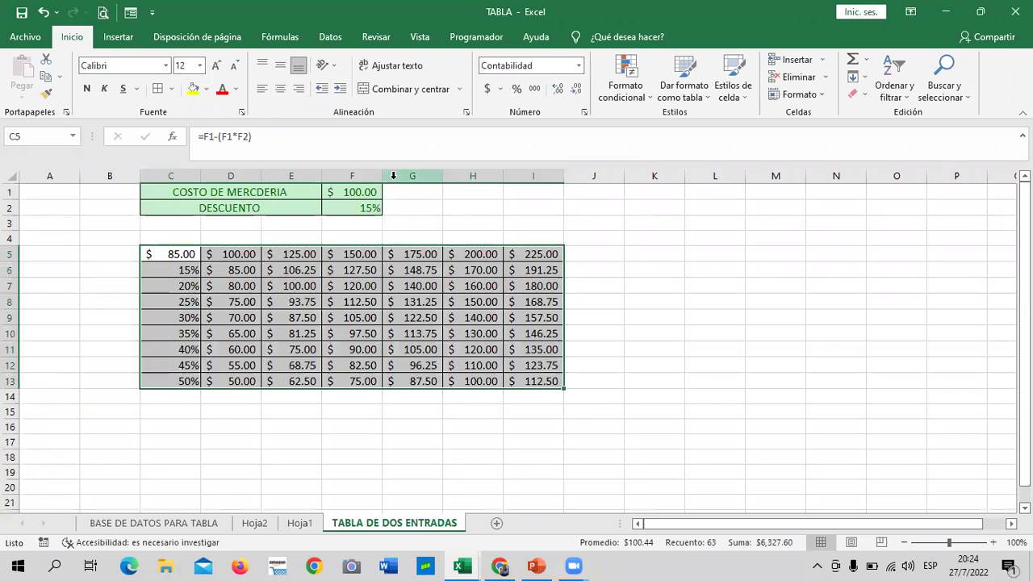
{"action": "left_click", "coordinate": [218, 65]}
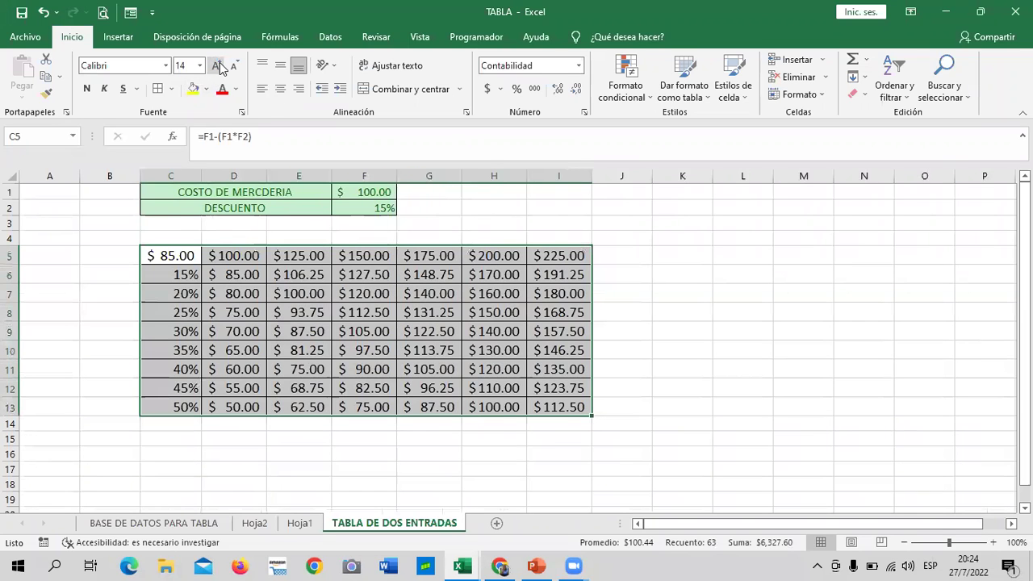
{"action": "left_click", "coordinate": [218, 65]}
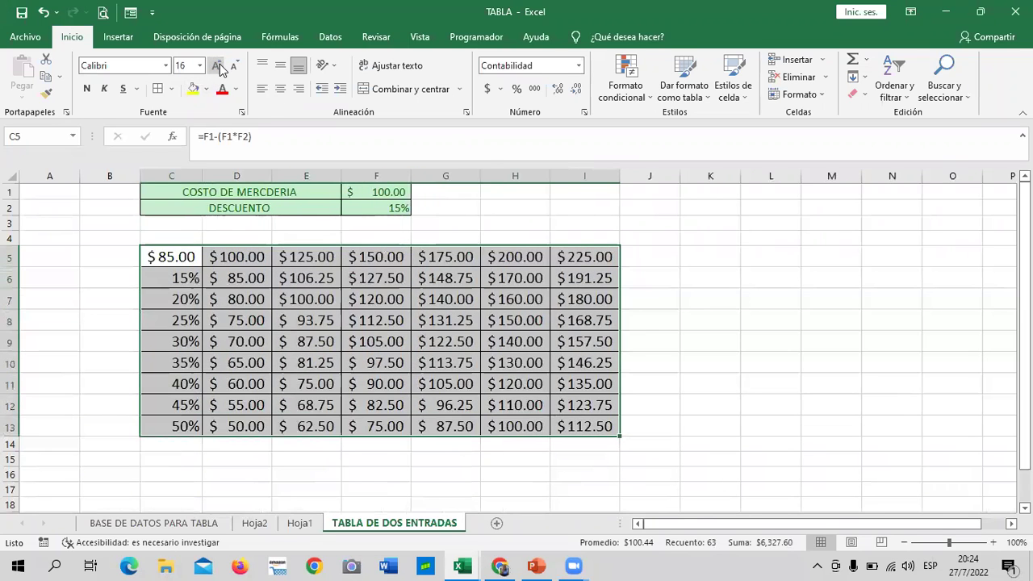
Step: Increase the font of the cost and discount block C1:F2 to 14 points
{"action": "left_click", "coordinate": [691, 318]}
{"action": "left_click_drag", "start_coordinate": [296, 194], "coordinate": [374, 206]}
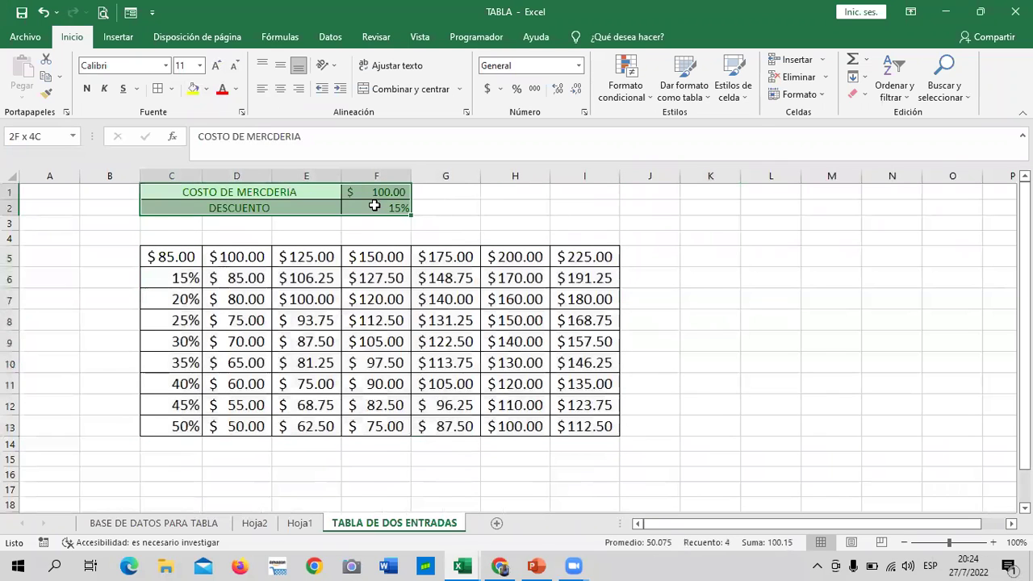
{"action": "left_click", "coordinate": [218, 65]}
{"action": "left_click", "coordinate": [218, 65]}
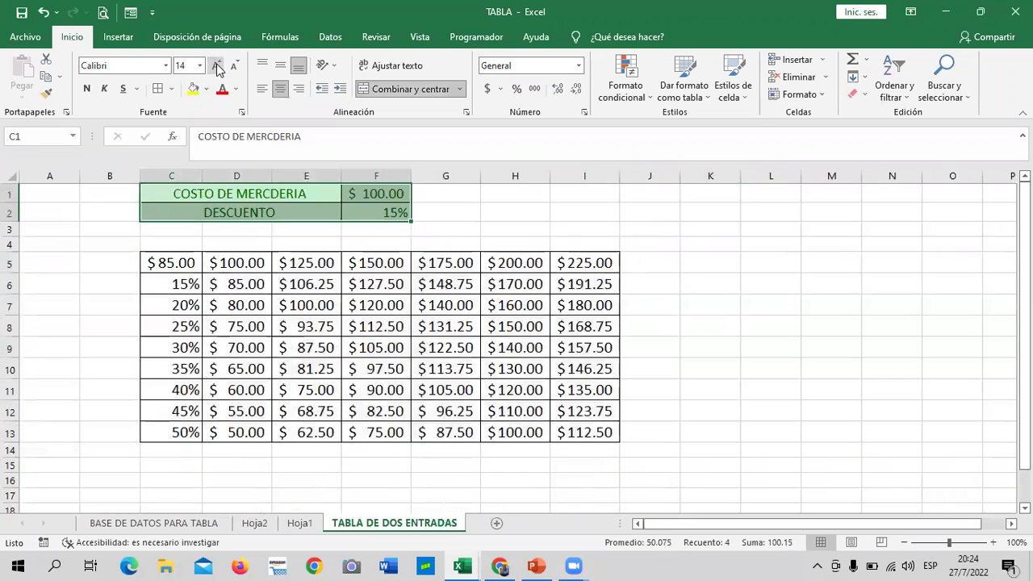
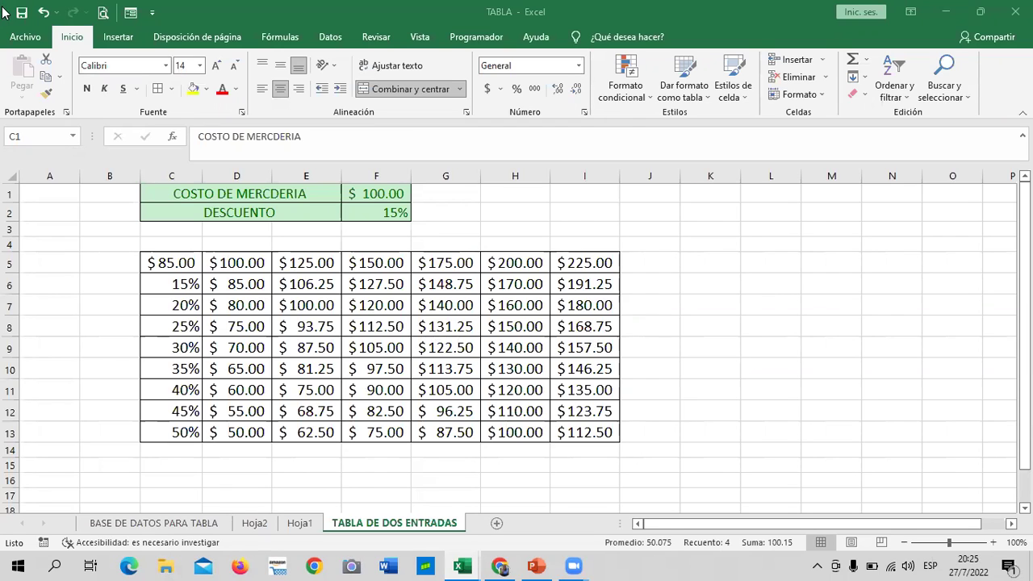
Step: Clear the computed discounted prices from D6:I13
{"action": "left_click", "coordinate": [236, 285]}
{"action": "left_click_drag", "start_coordinate": [321, 291], "coordinate": [592, 435]}
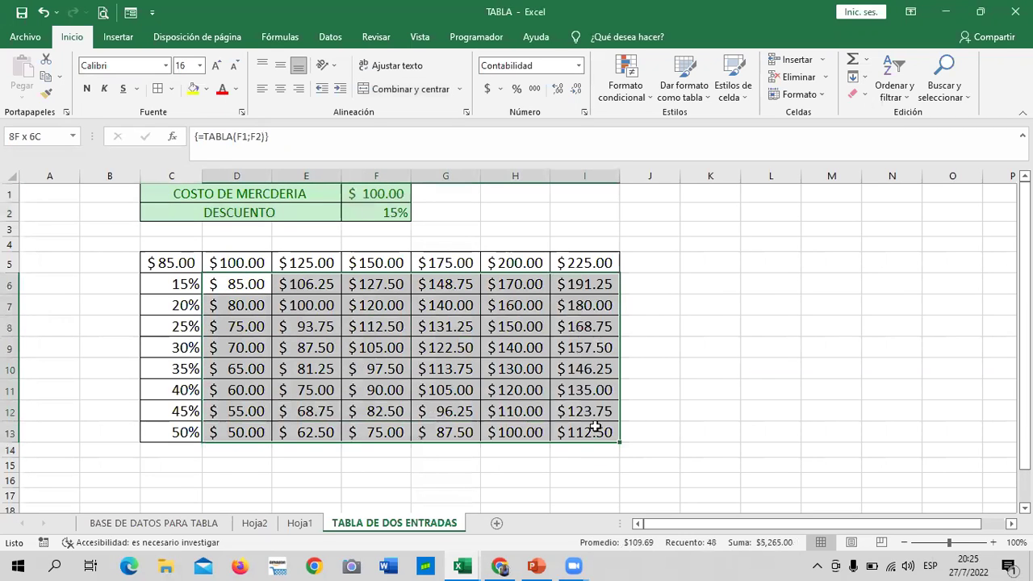
{"action": "key", "text": "Delete"}
{"action": "left_click", "coordinate": [717, 276]}
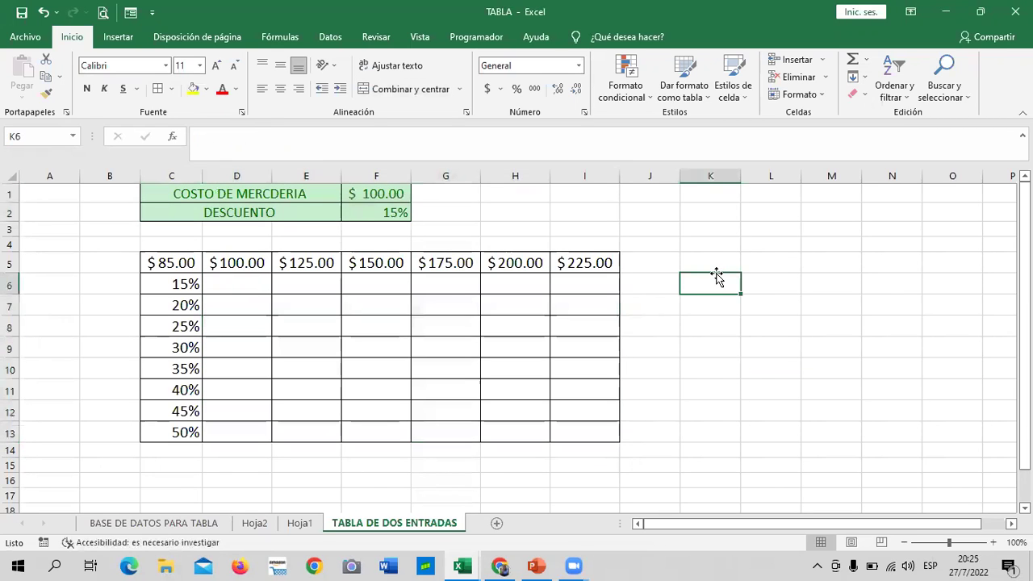
Step: Review the F1:F2 cost and discount inputs and the C5 formula =F1-(F1*F2)
{"action": "left_click_drag", "start_coordinate": [396, 199], "coordinate": [382, 216]}
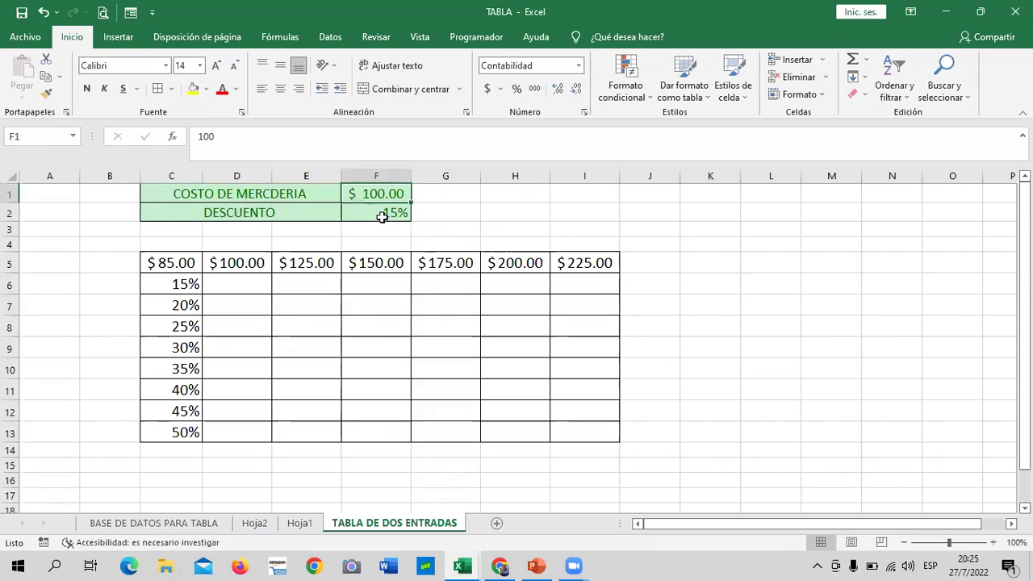
{"action": "left_click", "coordinate": [371, 210]}
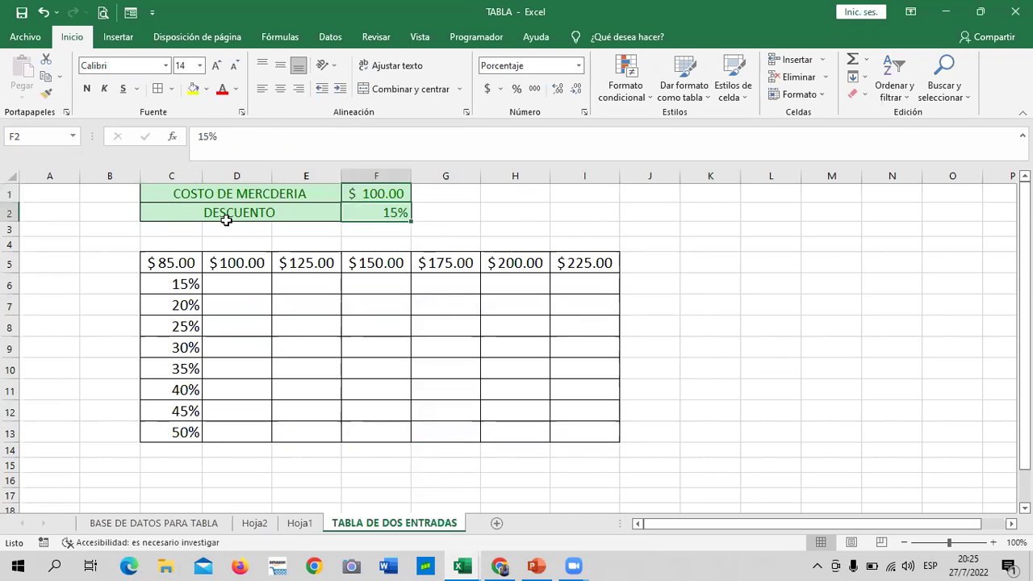
{"action": "left_click", "coordinate": [185, 263]}
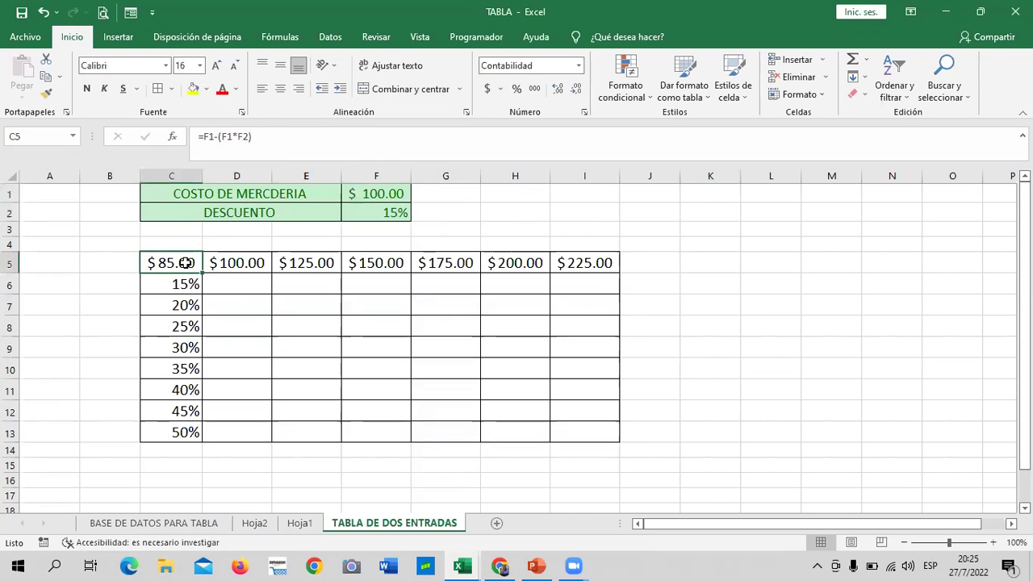
{"action": "left_click", "coordinate": [759, 329]}
{"action": "left_click", "coordinate": [182, 263]}
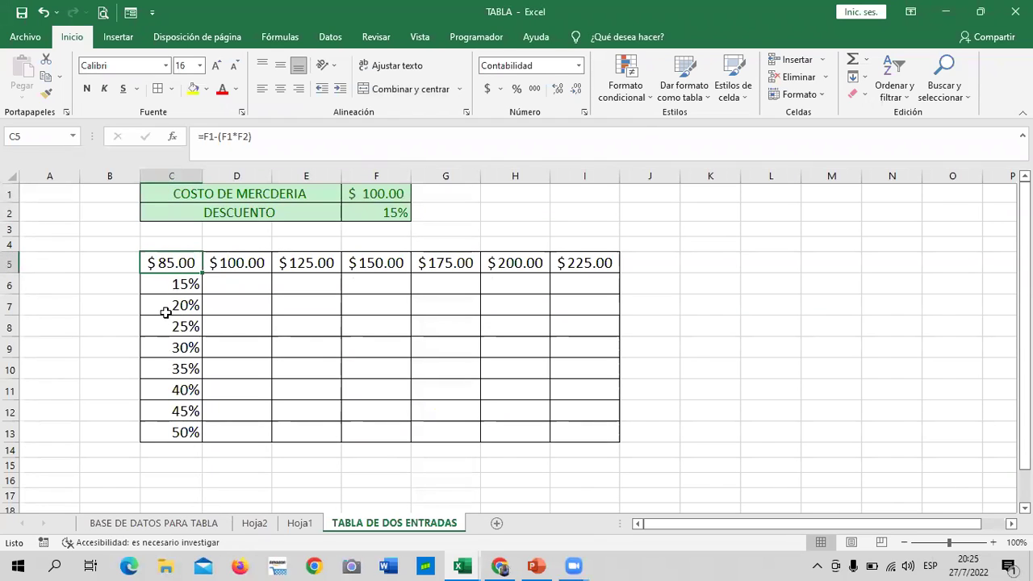
{"action": "left_click", "coordinate": [333, 347]}
{"action": "left_click", "coordinate": [184, 263]}
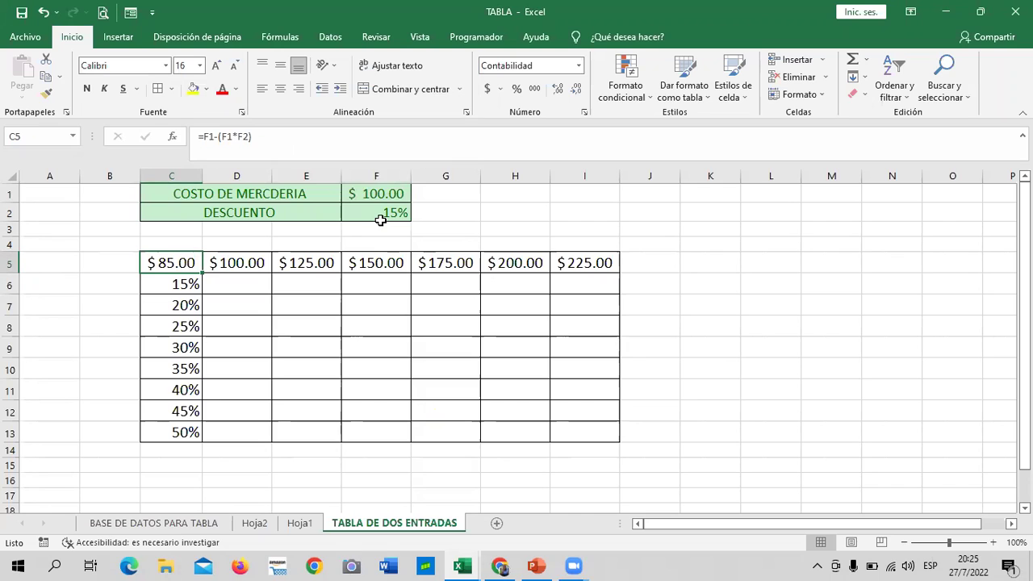
Step: Select the whole table from C5 to I13
{"action": "left_click", "coordinate": [556, 228]}
{"action": "left_click", "coordinate": [170, 262]}
{"action": "left_click", "coordinate": [888, 326]}
{"action": "left_click", "coordinate": [192, 262]}
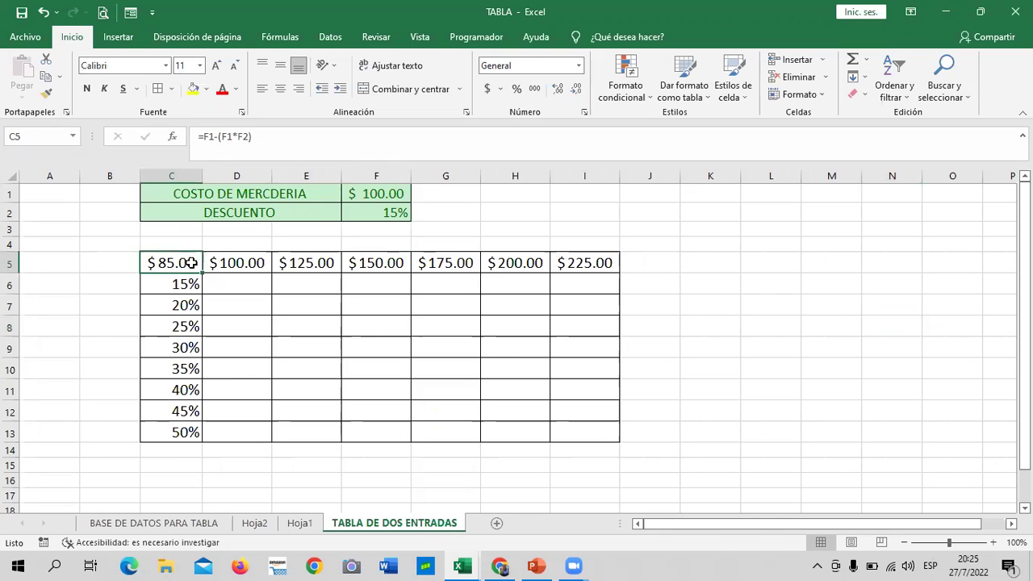
{"action": "left_click_drag", "start_coordinate": [191, 262], "coordinate": [572, 431]}
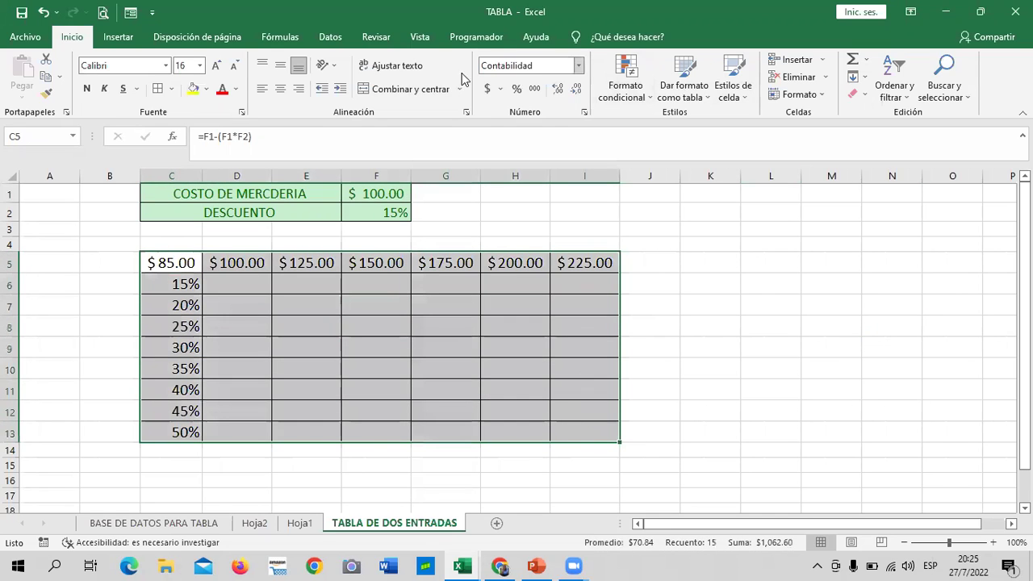
Step: Create a What-If data table on C5:I13 with row input $F$1 and column input $F$2
{"action": "left_click", "coordinate": [330, 36]}
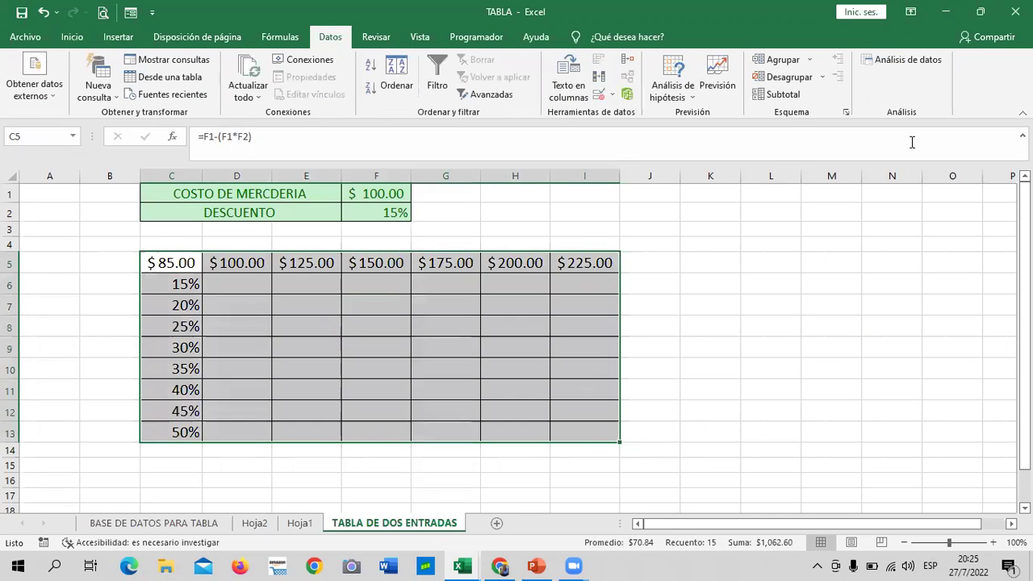
{"action": "left_click", "coordinate": [671, 90]}
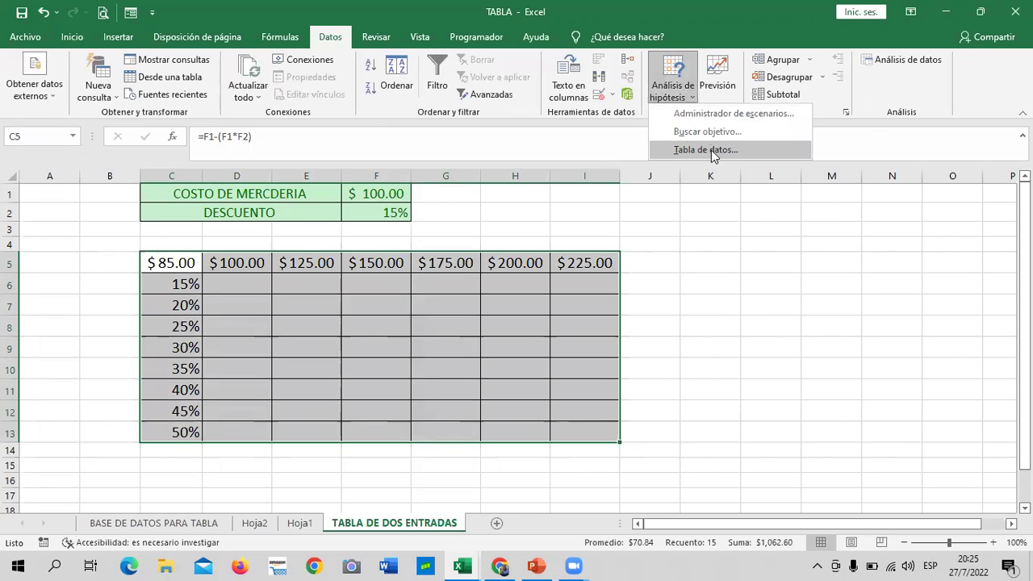
{"action": "left_click", "coordinate": [711, 150]}
{"action": "left_click_drag", "start_coordinate": [738, 193], "coordinate": [805, 184]}
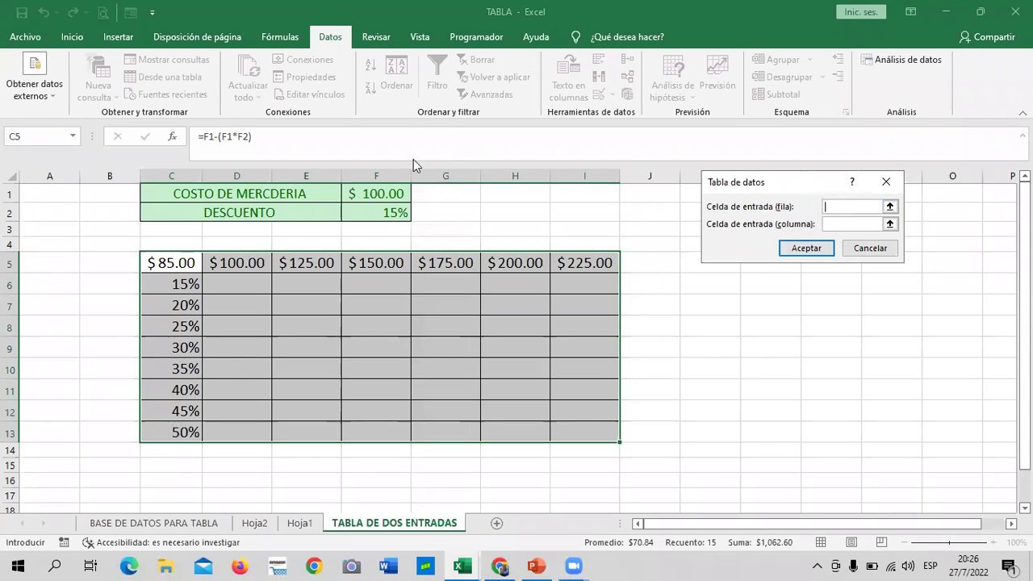
{"action": "left_click", "coordinate": [374, 191]}
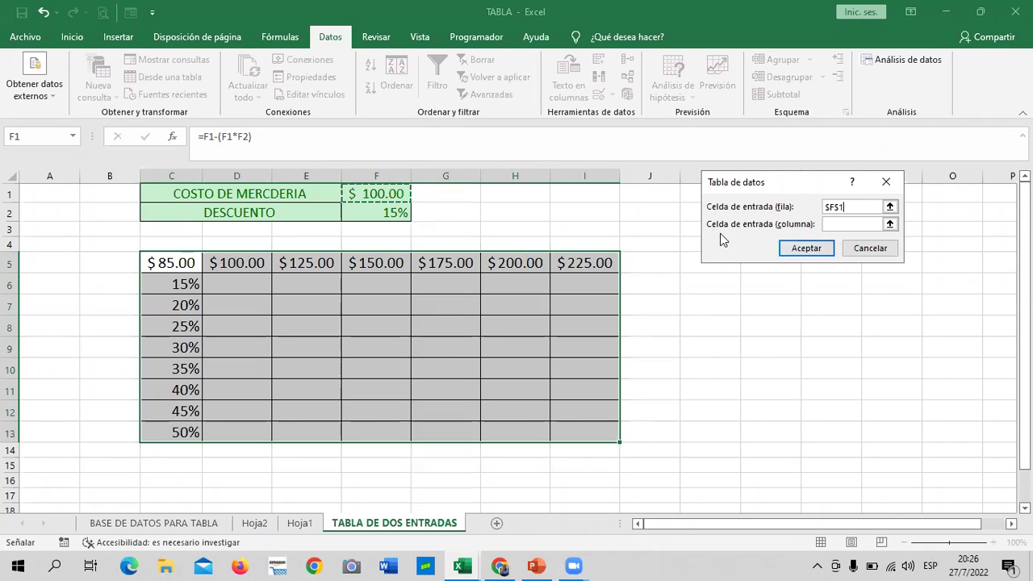
{"action": "left_click", "coordinate": [849, 227]}
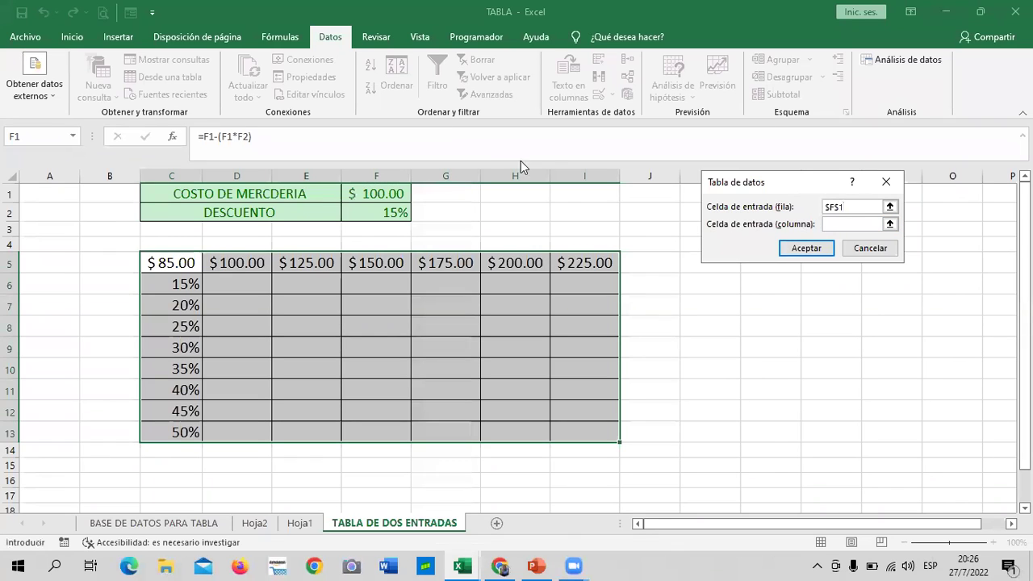
{"action": "left_click", "coordinate": [369, 210]}
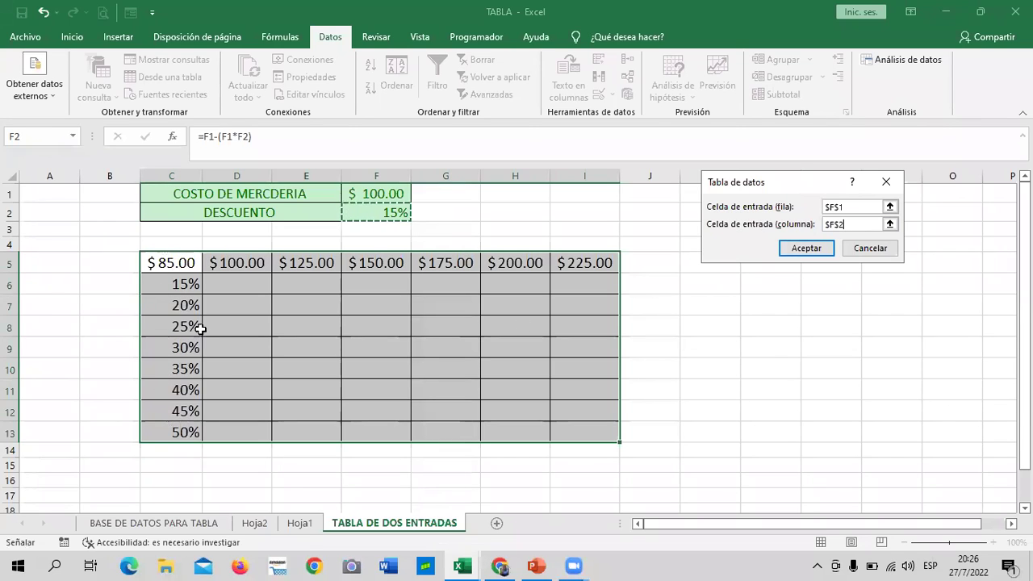
{"action": "left_click", "coordinate": [812, 247]}
{"action": "left_click", "coordinate": [773, 283]}
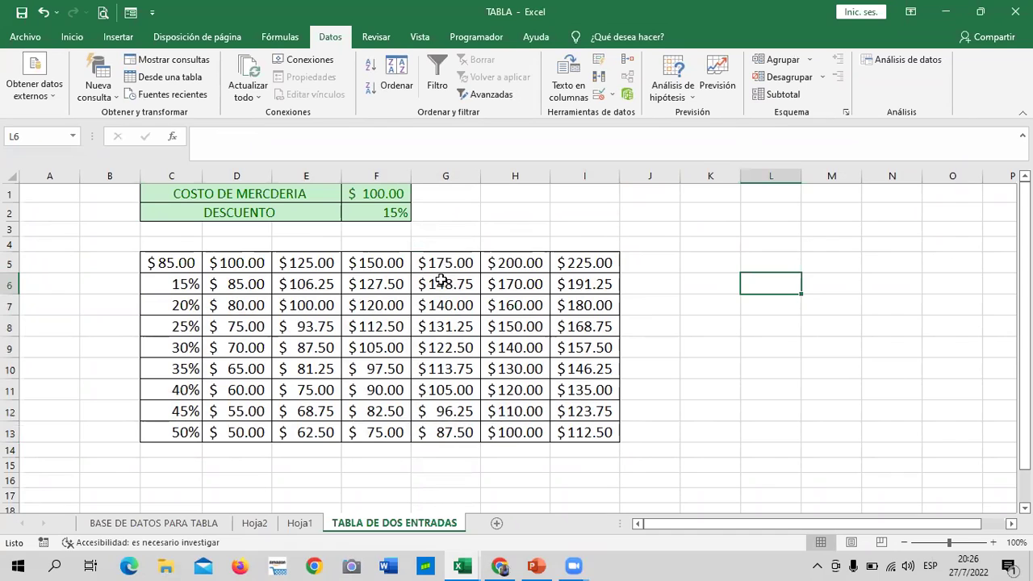
{"action": "left_click", "coordinate": [708, 280]}
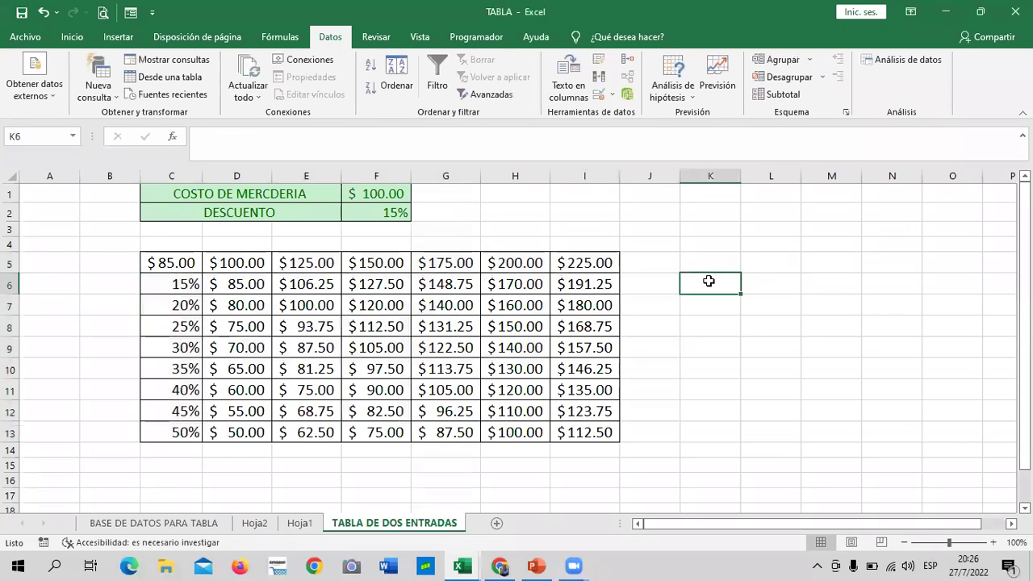
{"action": "left_click", "coordinate": [230, 267]}
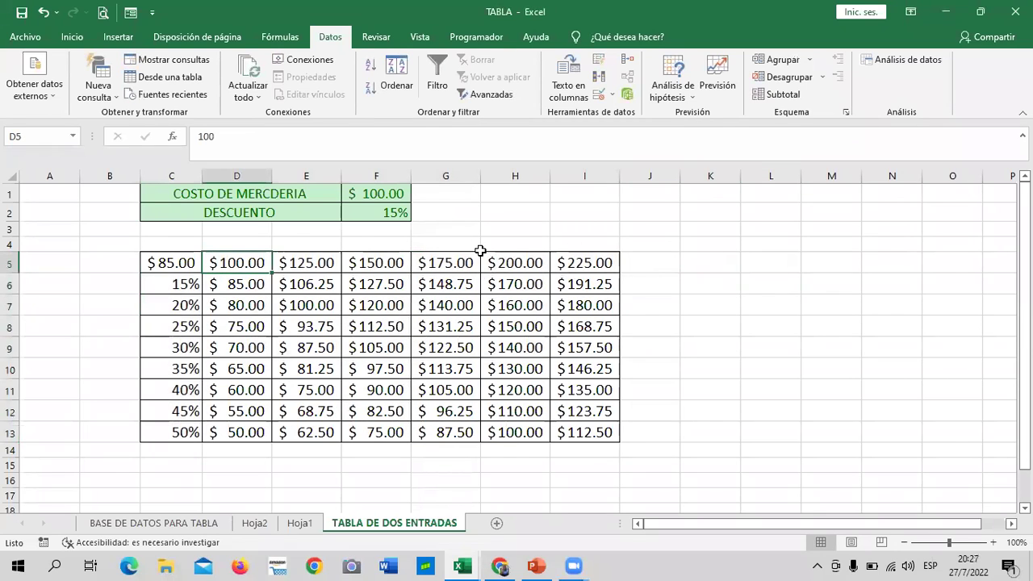
{"action": "left_click", "coordinate": [216, 284]}
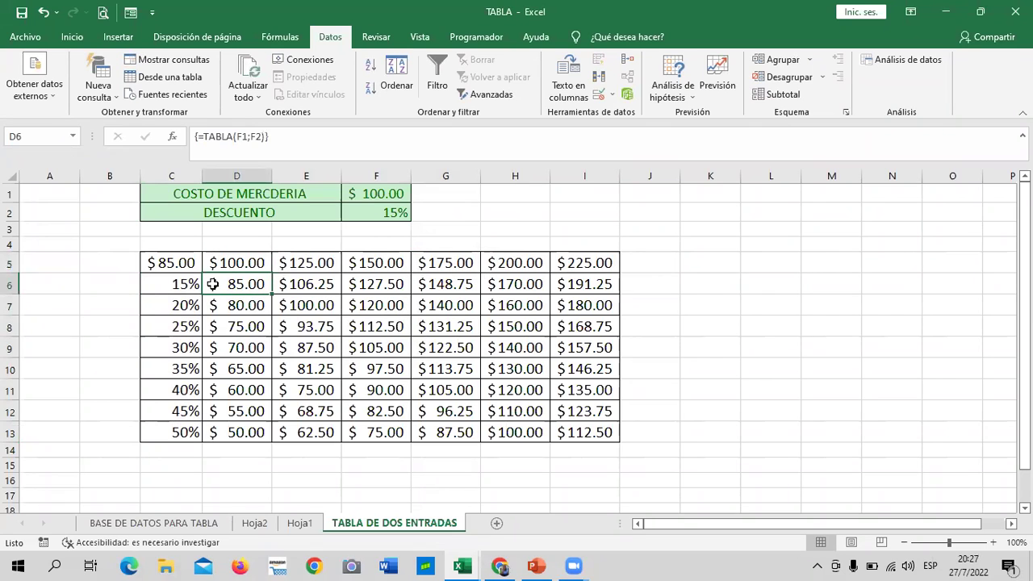
{"action": "left_click", "coordinate": [173, 285]}
{"action": "left_click", "coordinate": [171, 314]}
{"action": "left_click", "coordinate": [172, 347]}
{"action": "left_click", "coordinate": [173, 371]}
{"action": "left_click", "coordinate": [174, 389]}
{"action": "left_click", "coordinate": [167, 411]}
{"action": "left_click", "coordinate": [166, 433]}
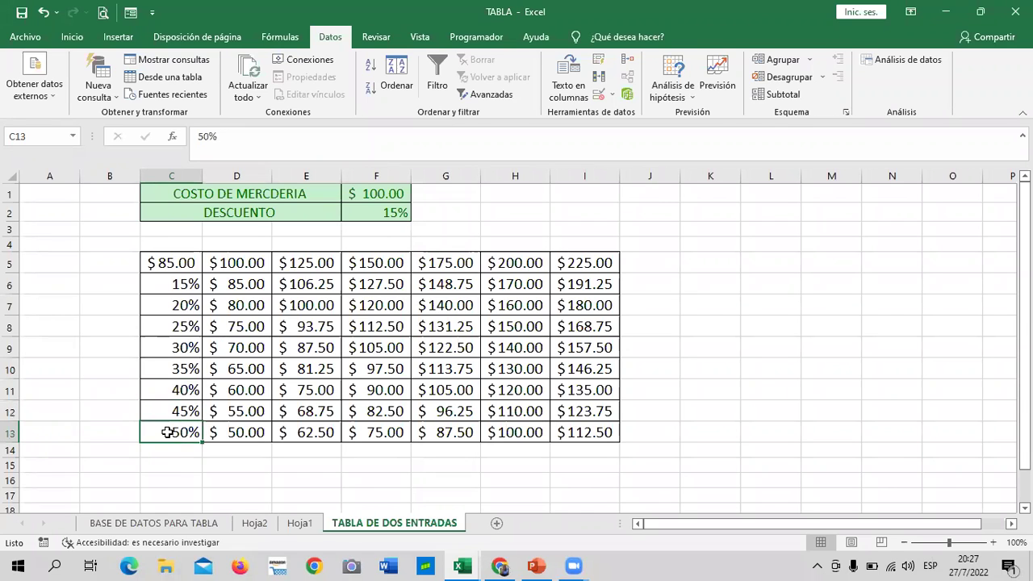
{"action": "left_click", "coordinate": [186, 289]}
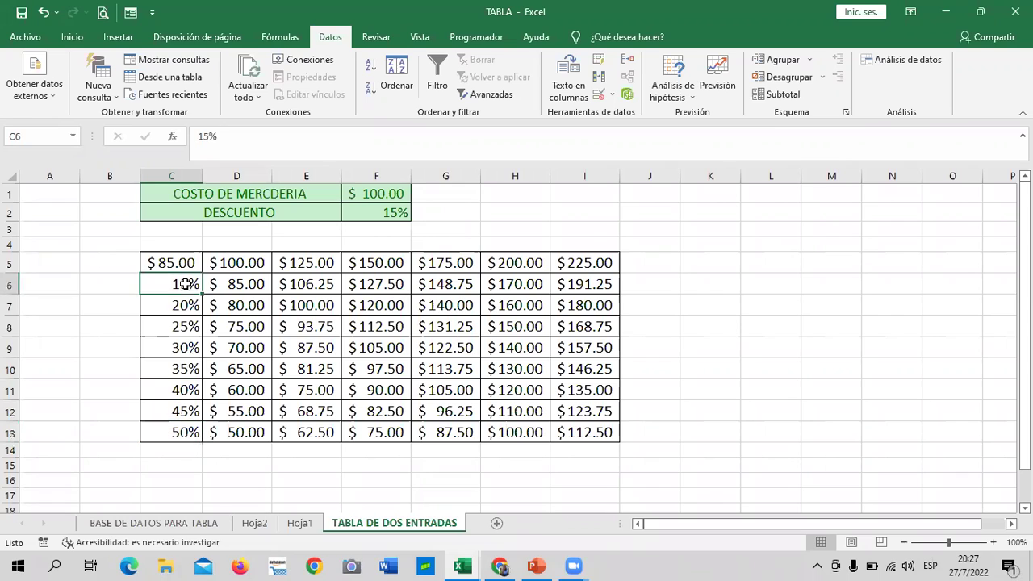
{"action": "left_click", "coordinate": [174, 328]}
{"action": "left_click", "coordinate": [170, 368]}
{"action": "left_click", "coordinate": [169, 391]}
{"action": "left_click", "coordinate": [168, 411]}
{"action": "left_click", "coordinate": [165, 433]}
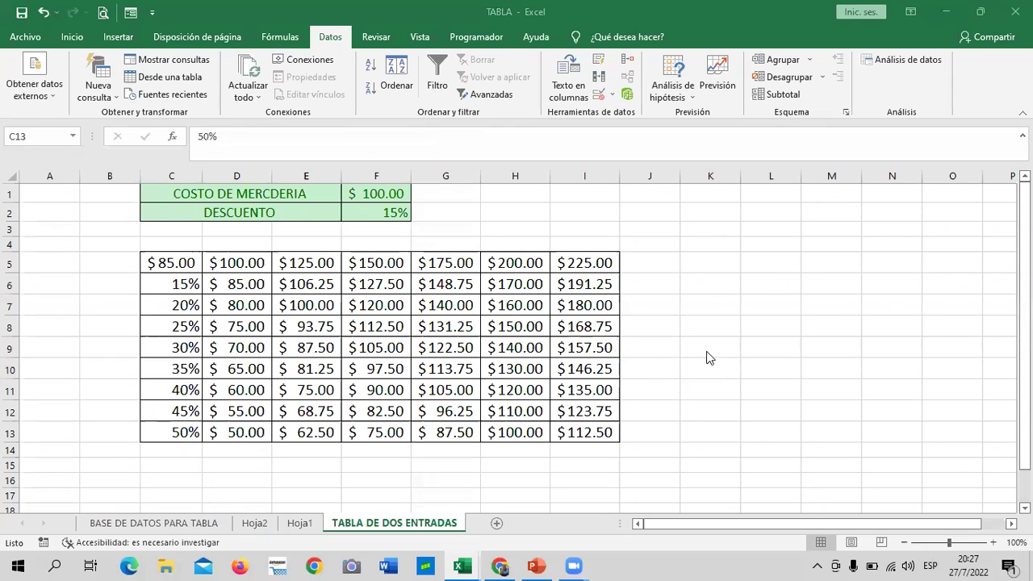
{"action": "left_click", "coordinate": [704, 299]}
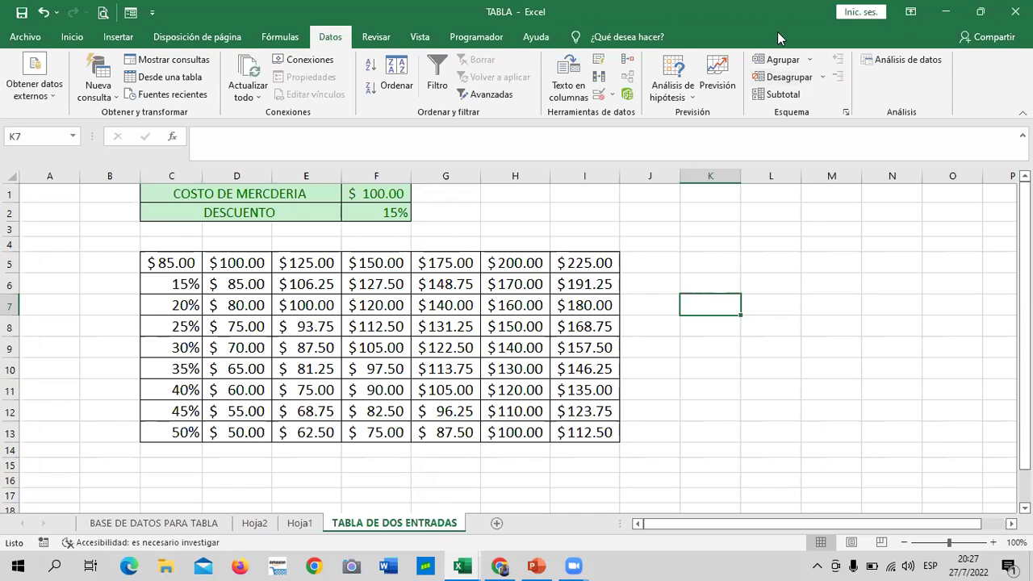
Step: Switch between Hoja1 and the TABLA DE DOS ENTRADAS workbook, ending on the TABLA window
{"action": "left_click", "coordinate": [301, 523]}
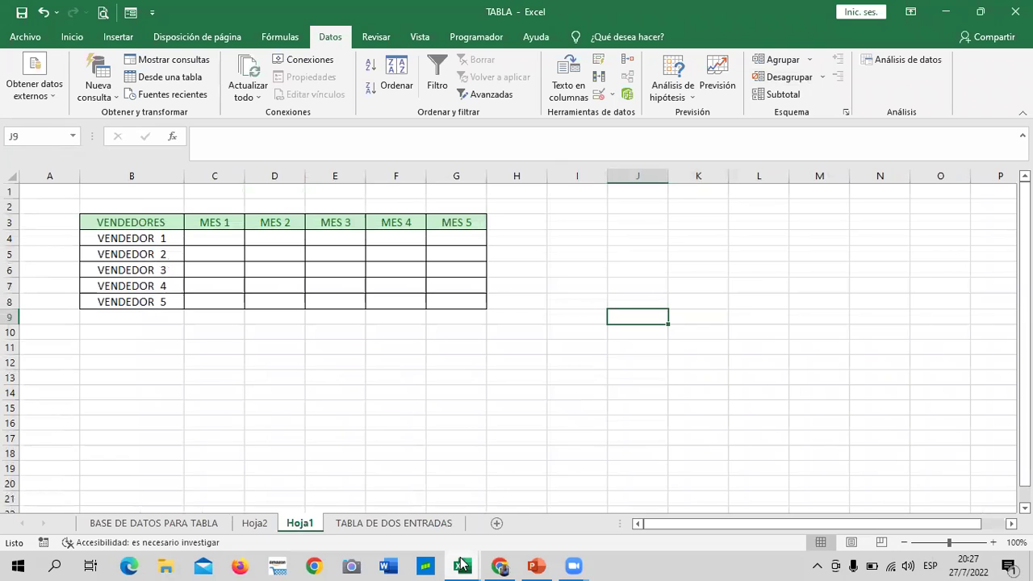
{"action": "mouse_move", "coordinate": [464, 565]}
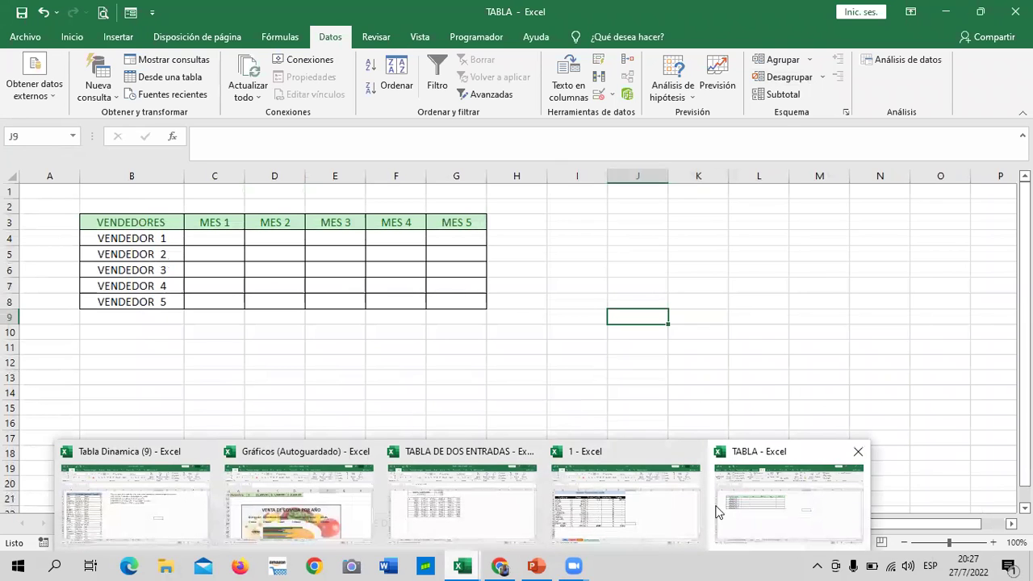
{"action": "left_click", "coordinate": [476, 512]}
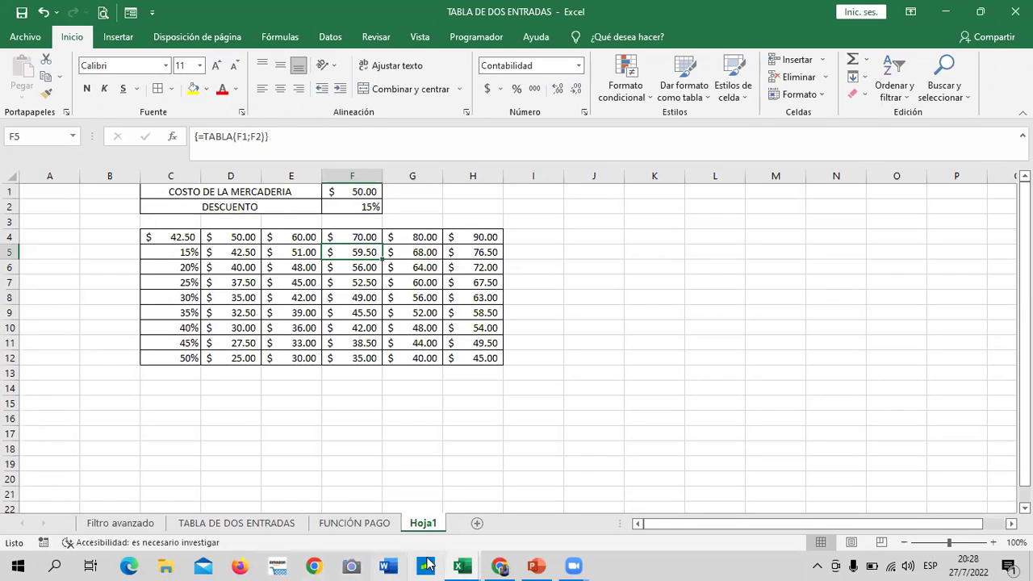
{"action": "mouse_move", "coordinate": [463, 565]}
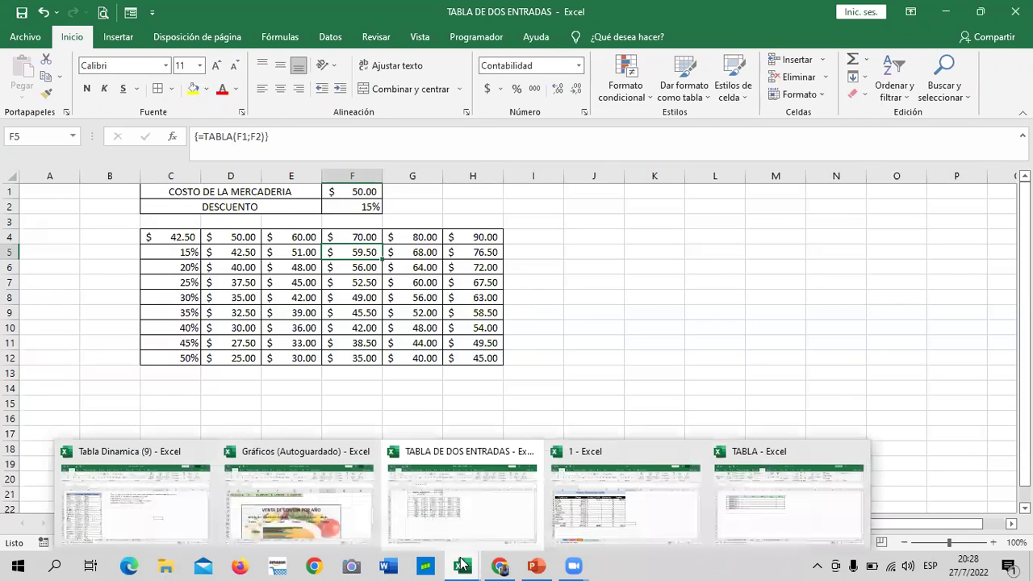
{"action": "left_click", "coordinate": [489, 500]}
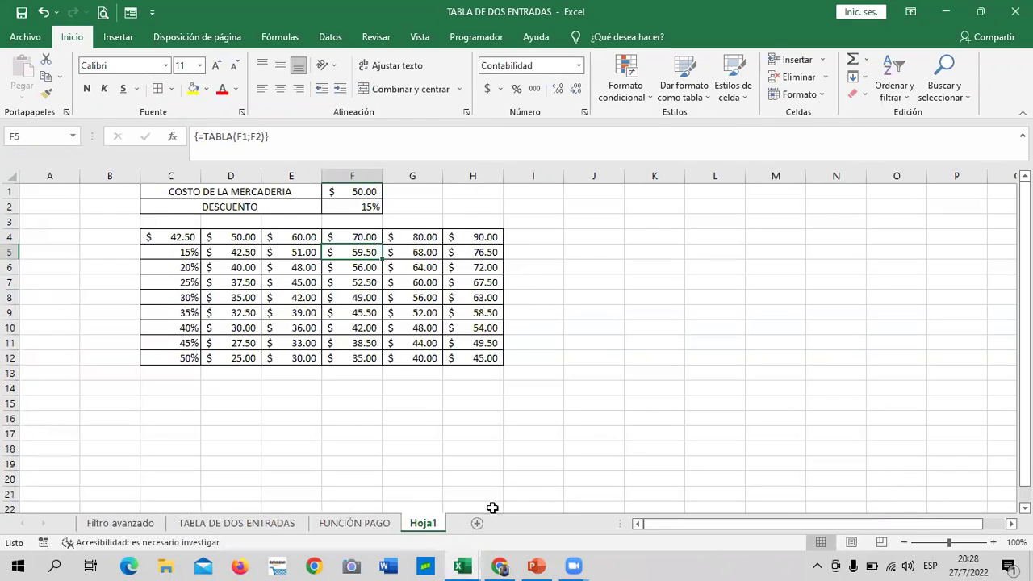
{"action": "mouse_move", "coordinate": [464, 565]}
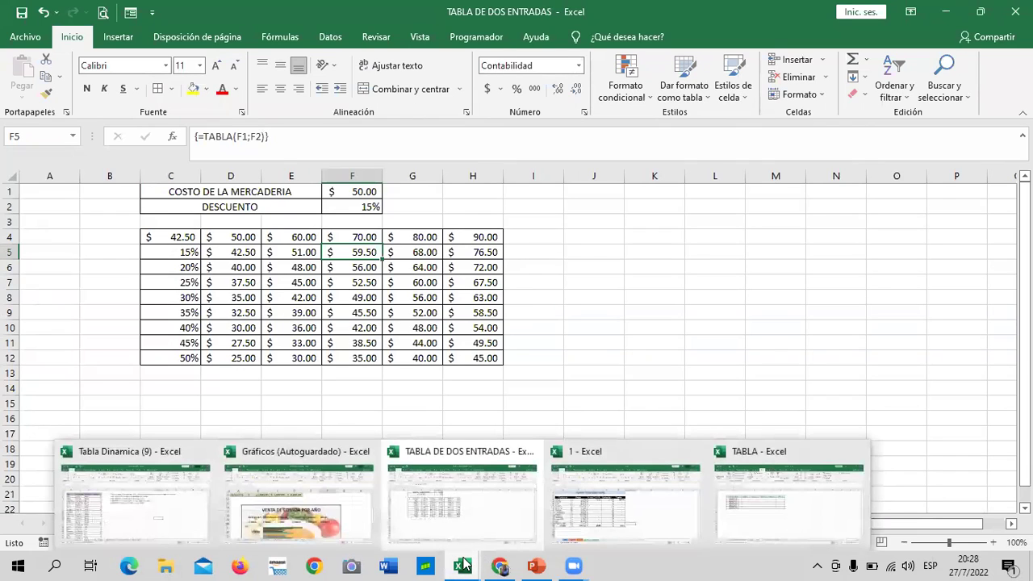
{"action": "left_click", "coordinate": [808, 521]}
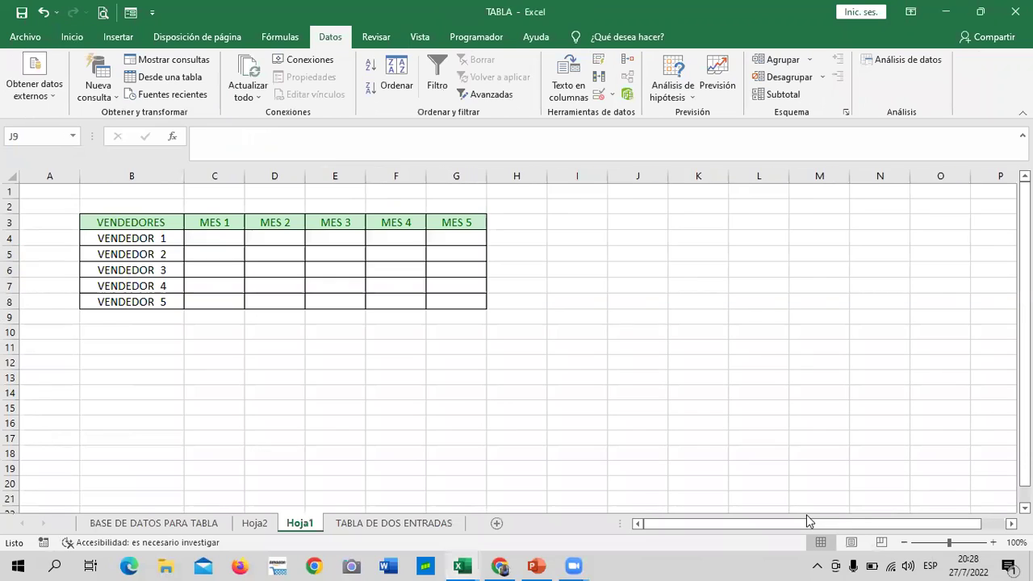
Step: On TABLA DE DOS ENTRADAS, review the data-table results across columns D–I
{"action": "left_click", "coordinate": [396, 523]}
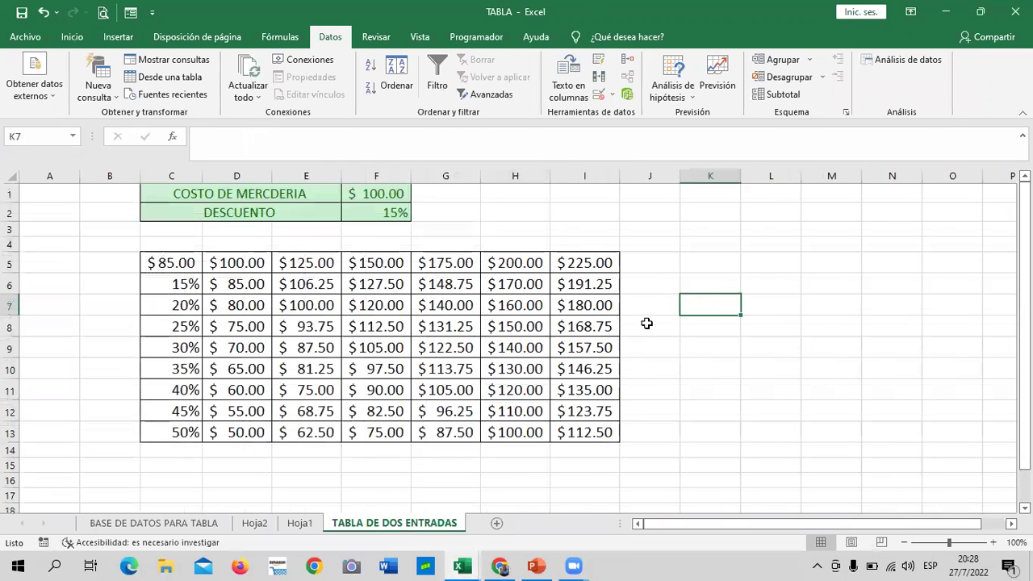
{"action": "left_click", "coordinate": [504, 278]}
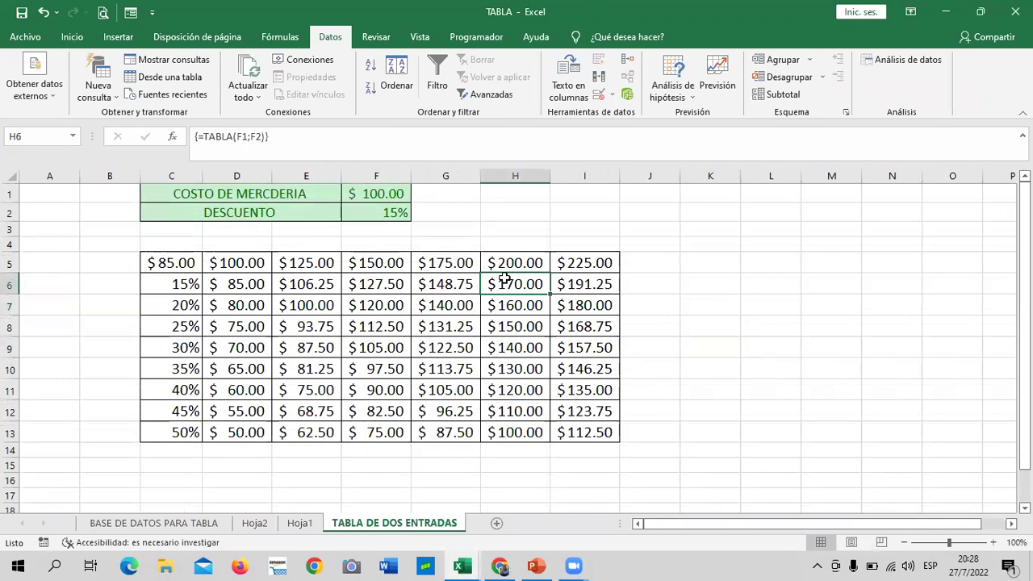
{"action": "left_click", "coordinate": [427, 287]}
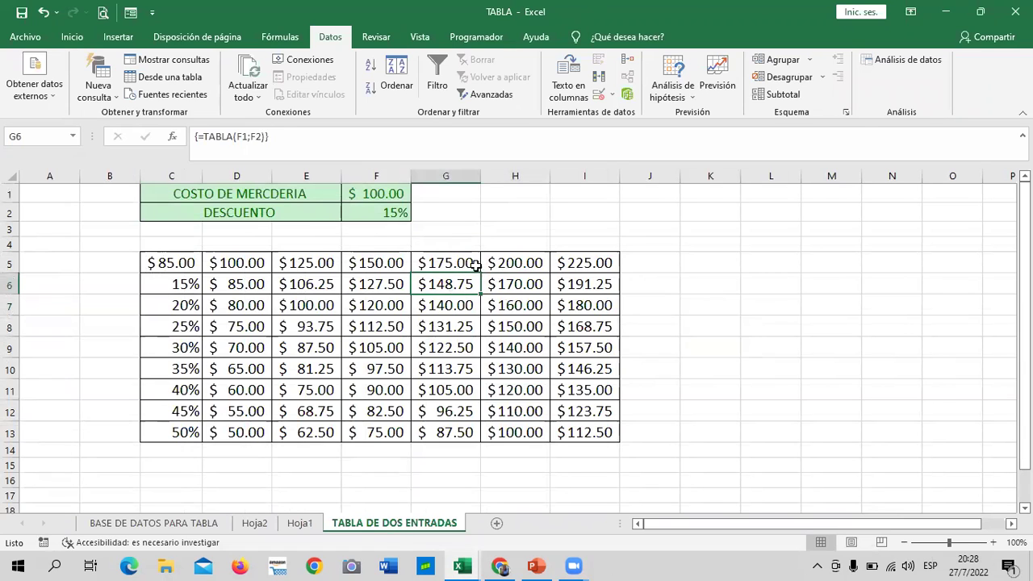
{"action": "left_click", "coordinate": [293, 288]}
{"action": "left_click", "coordinate": [234, 307]}
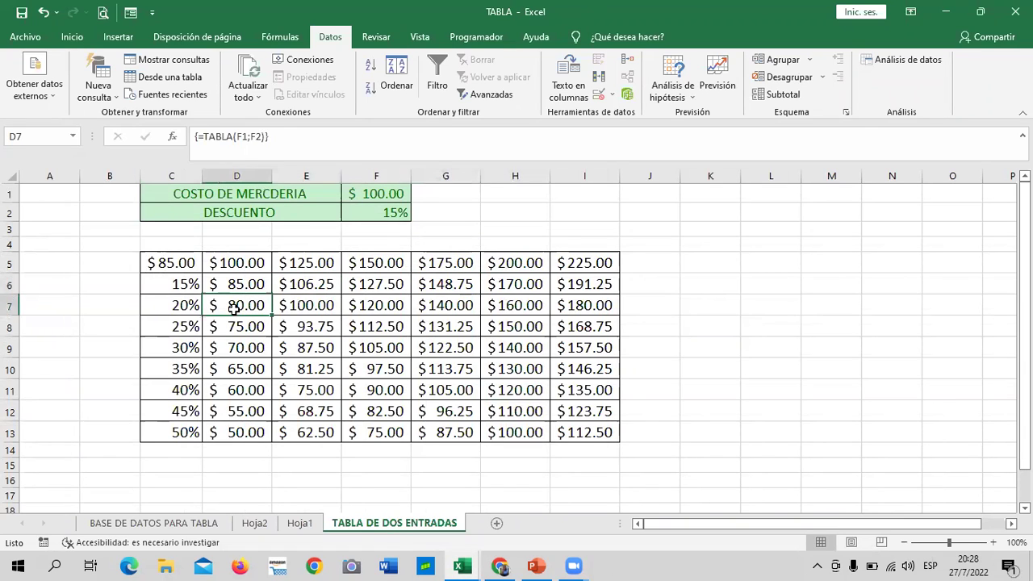
{"action": "left_click", "coordinate": [236, 416]}
{"action": "left_click", "coordinate": [236, 429]}
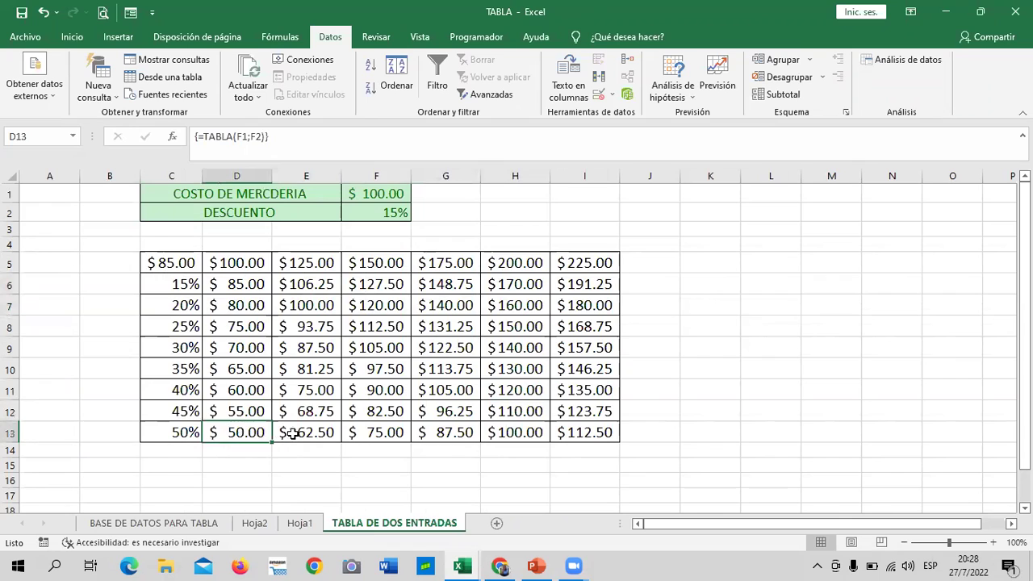
{"action": "left_click", "coordinate": [320, 433]}
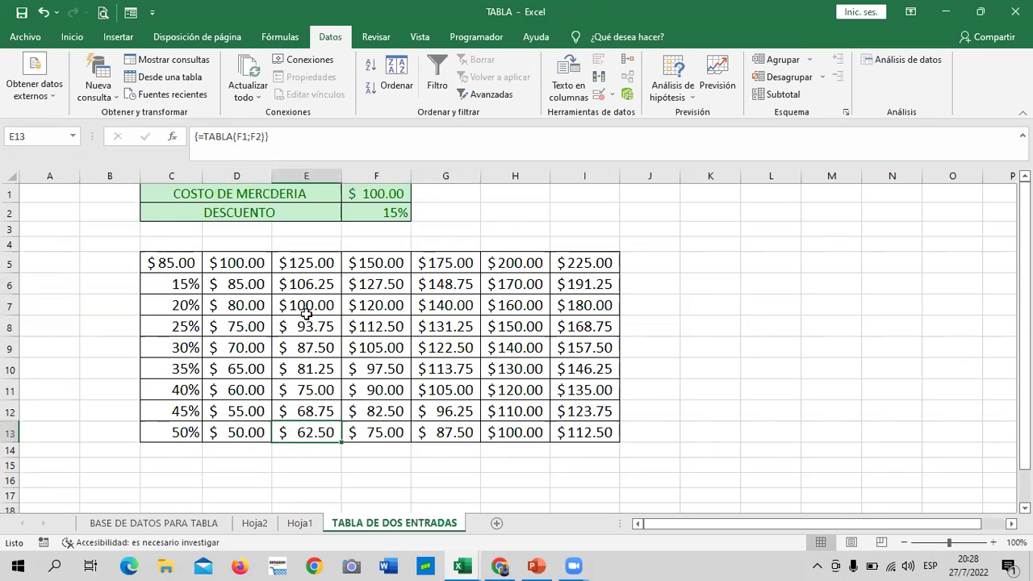
{"action": "left_click_drag", "start_coordinate": [371, 289], "coordinate": [379, 298]}
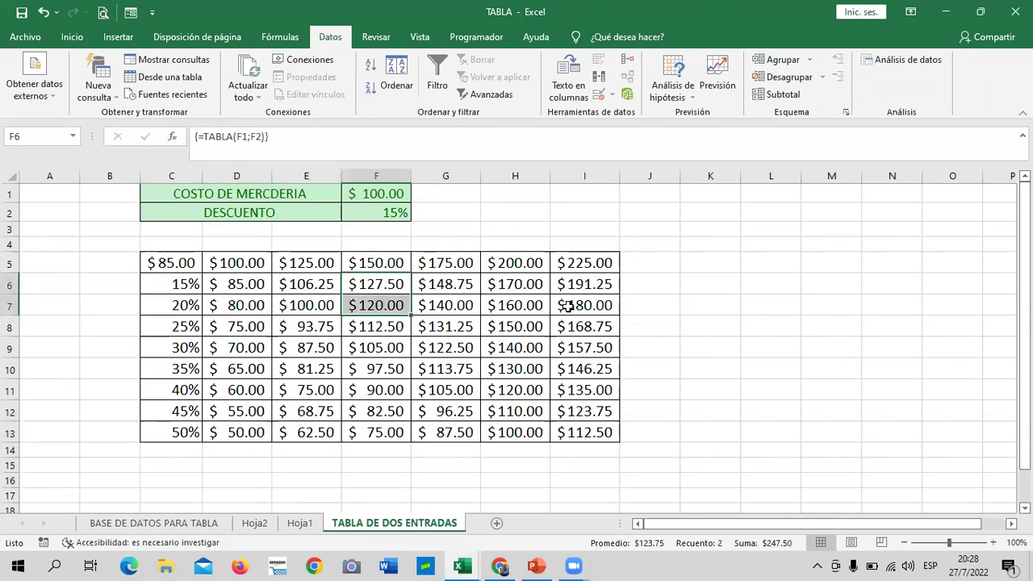
{"action": "left_click", "coordinate": [454, 304]}
{"action": "left_click", "coordinate": [511, 302]}
{"action": "left_click", "coordinate": [581, 308]}
{"action": "left_click", "coordinate": [578, 334]}
{"action": "left_click", "coordinate": [575, 391]}
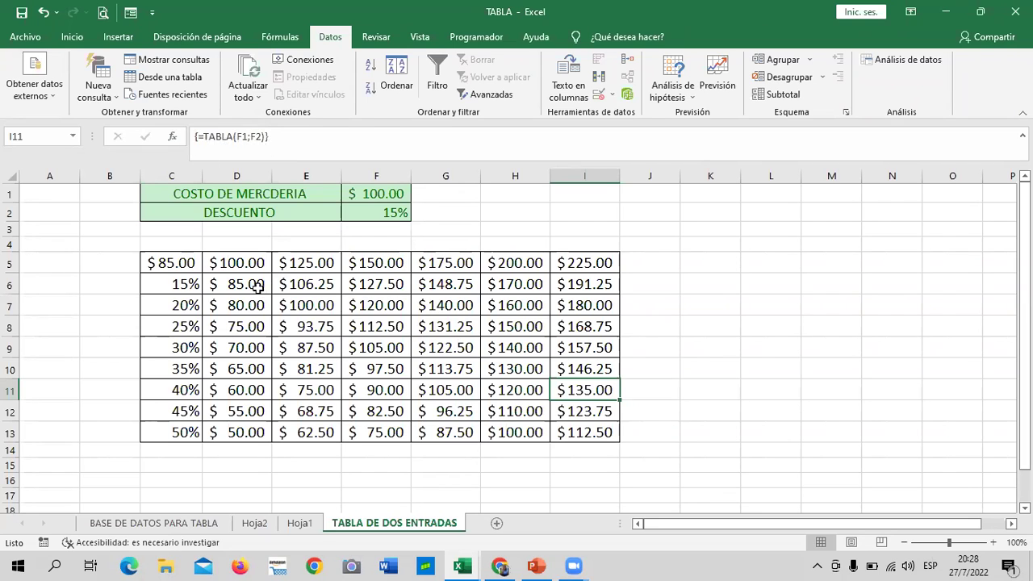
Step: Inspect the row 5 price headers, the C5 formula and results along row 6 and column H
{"action": "left_click", "coordinate": [244, 264]}
{"action": "left_click", "coordinate": [308, 265]}
{"action": "left_click", "coordinate": [379, 264]}
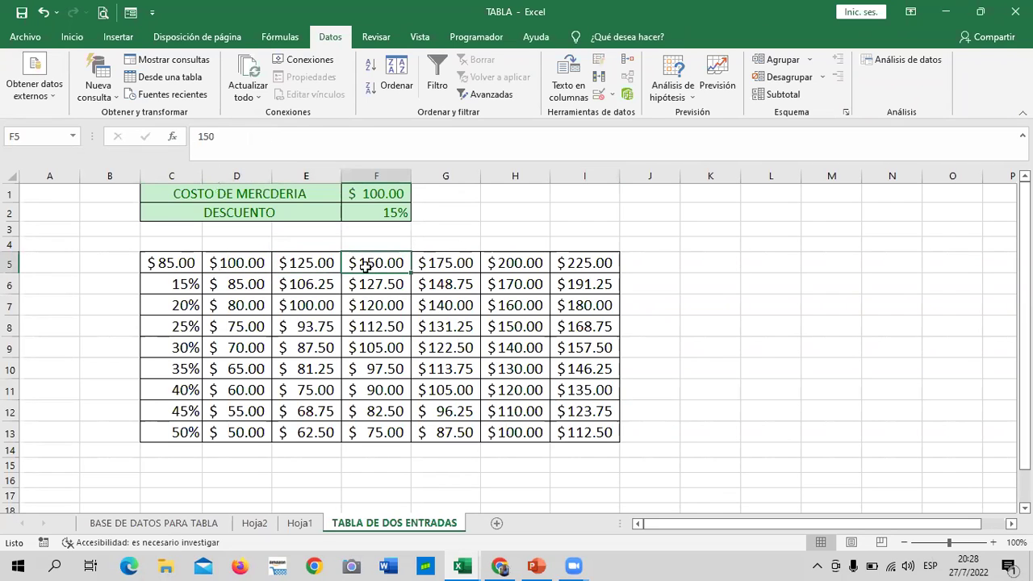
{"action": "left_click", "coordinate": [168, 284]}
{"action": "left_click", "coordinate": [175, 341]}
{"action": "left_click", "coordinate": [172, 261]}
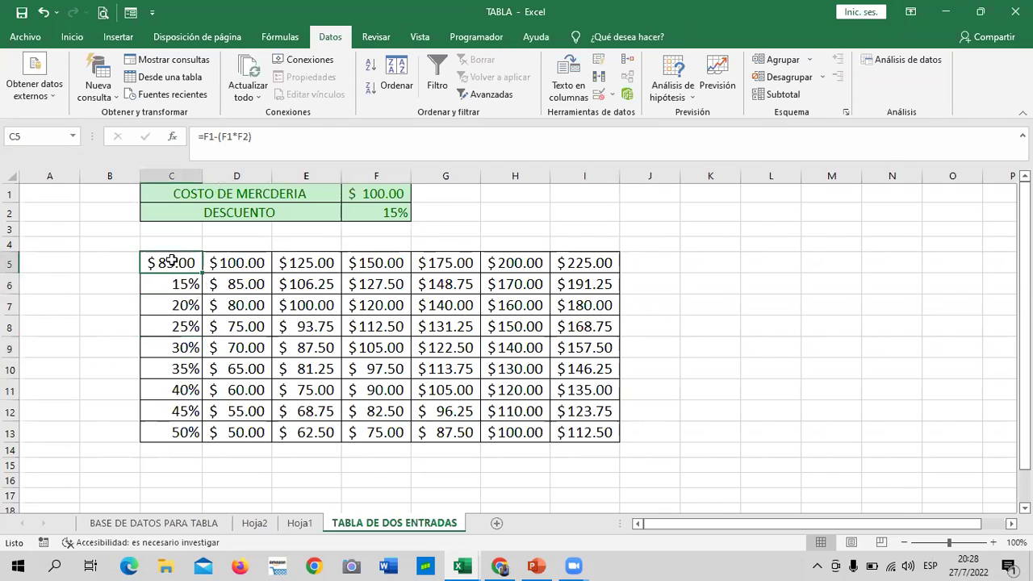
{"action": "left_click", "coordinate": [239, 284]}
{"action": "key", "text": "Right"}
{"action": "key", "text": "Right"}
{"action": "key", "text": "Right"}
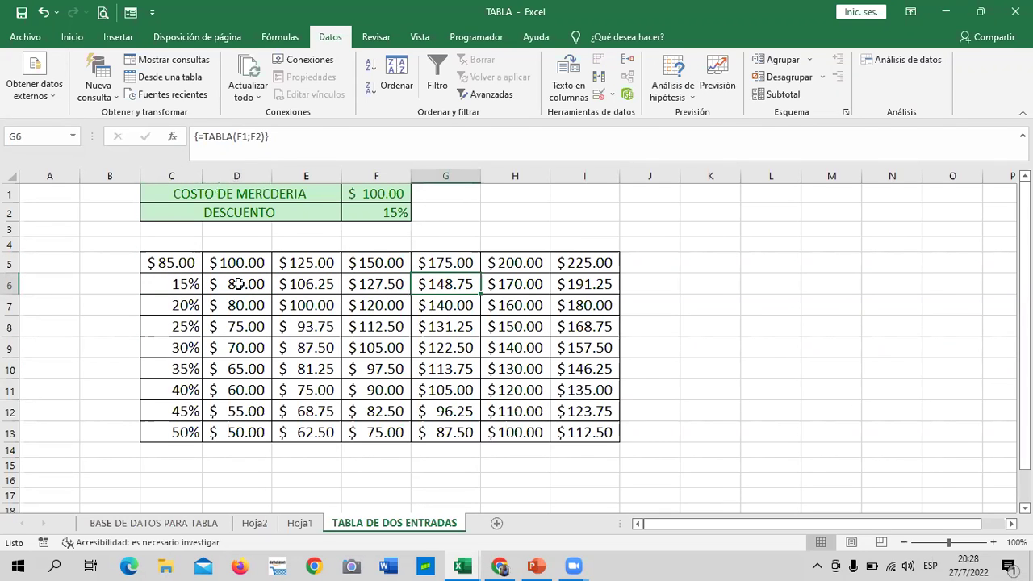
{"action": "key", "text": "Right"}
{"action": "key", "text": "Down"}
{"action": "key", "text": "Down"}
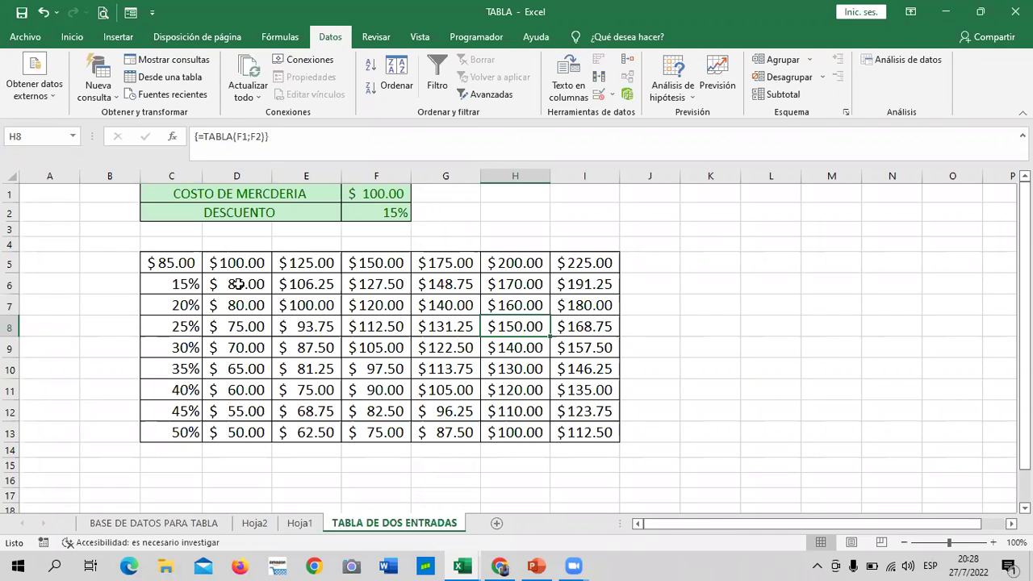
{"action": "key", "text": "Down"}
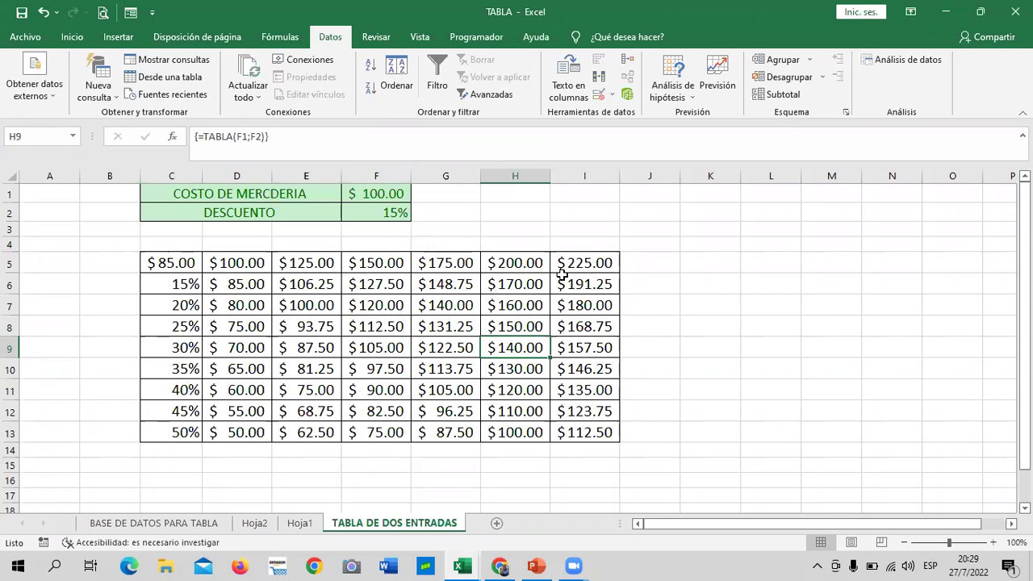
Step: Fix the typo in C1 so it reads COSTO DE MERCADERIA
{"action": "left_click", "coordinate": [568, 227]}
{"action": "left_click", "coordinate": [287, 192]}
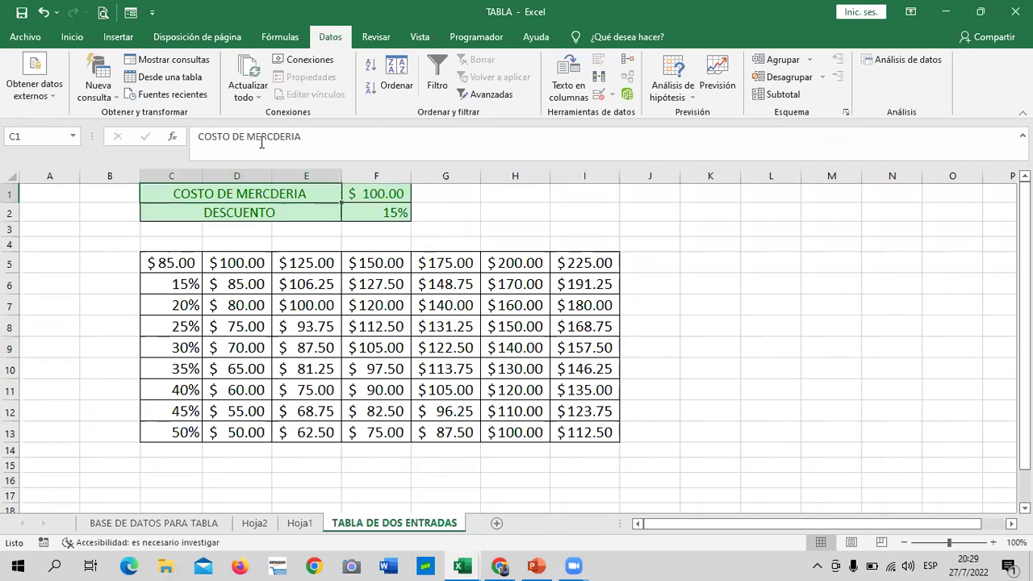
{"action": "left_click", "coordinate": [272, 138]}
{"action": "type", "text": "A"}
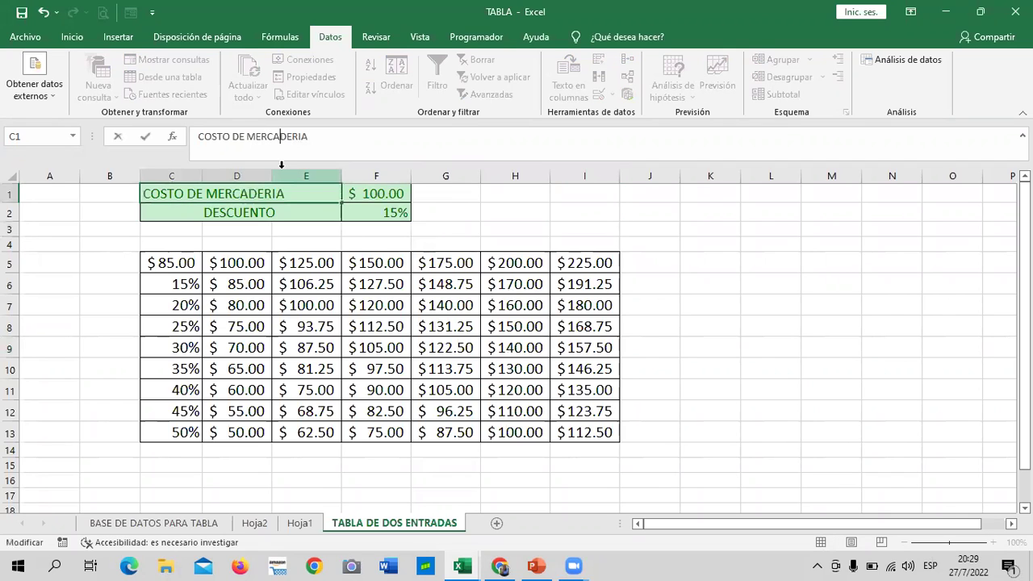
{"action": "key", "text": "Return"}
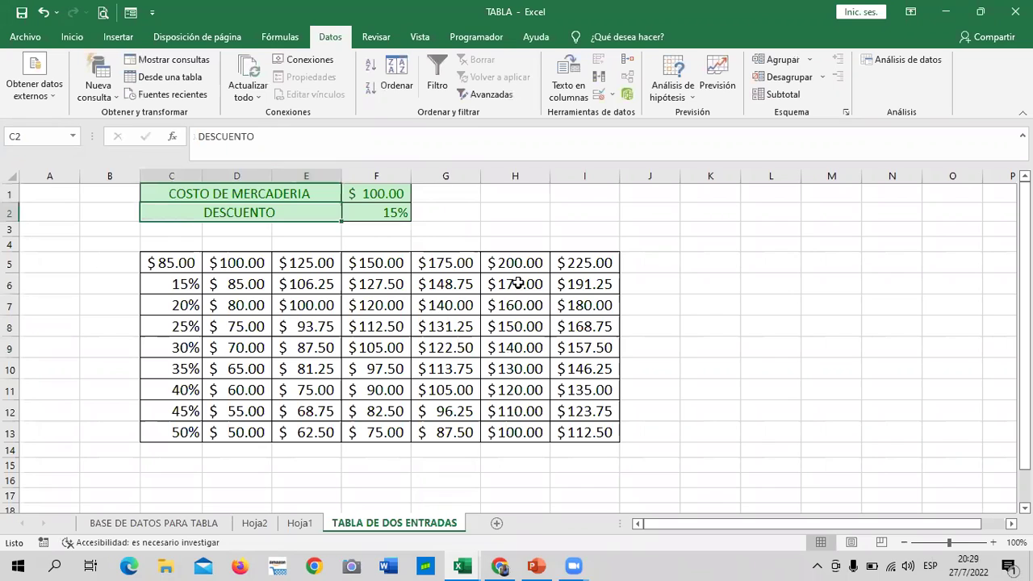
Step: Recheck the F1:F2 inputs and the results in columns G through I
{"action": "left_click", "coordinate": [513, 282]}
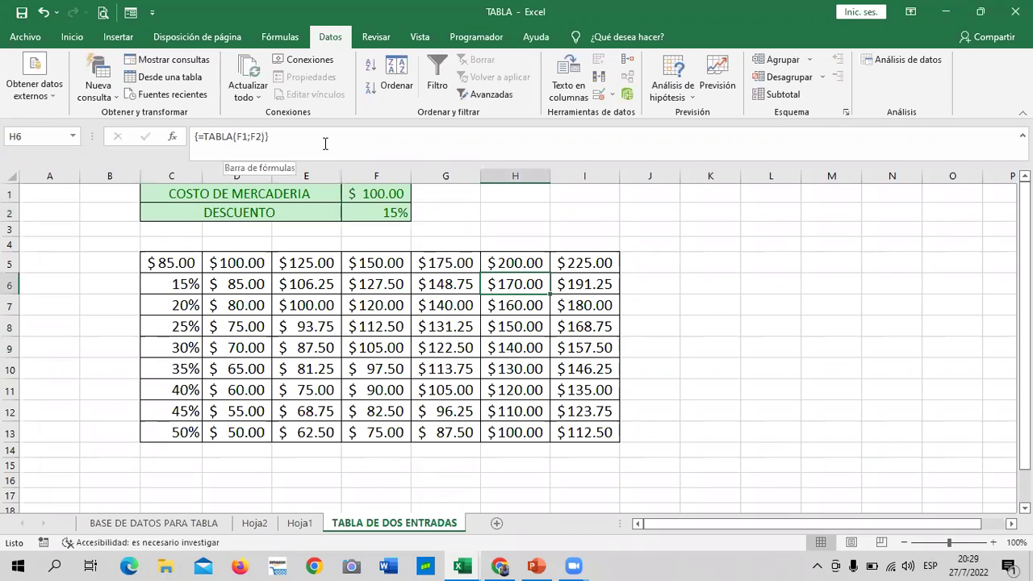
{"action": "left_click_drag", "start_coordinate": [357, 192], "coordinate": [361, 214]}
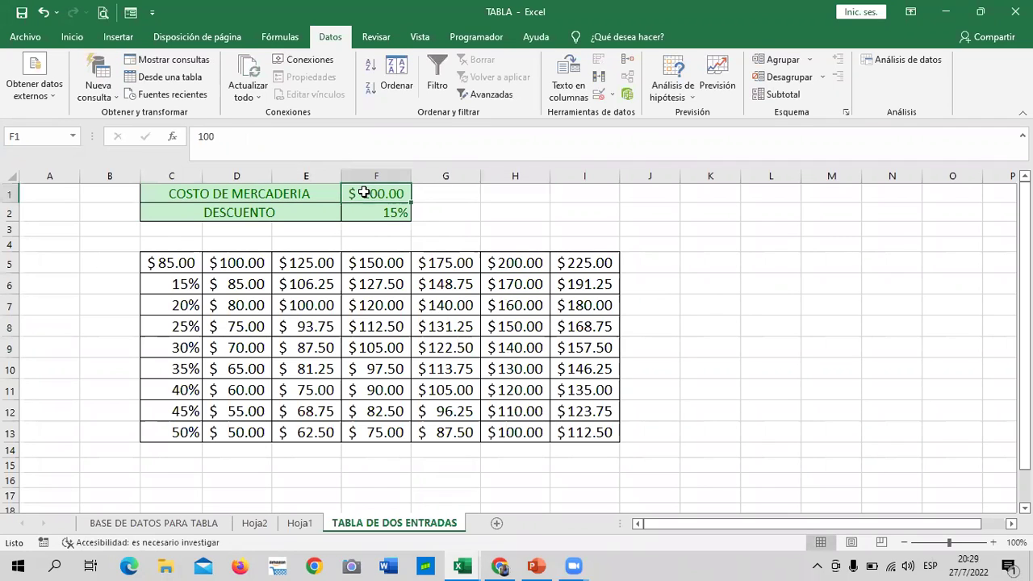
{"action": "left_click", "coordinate": [360, 214]}
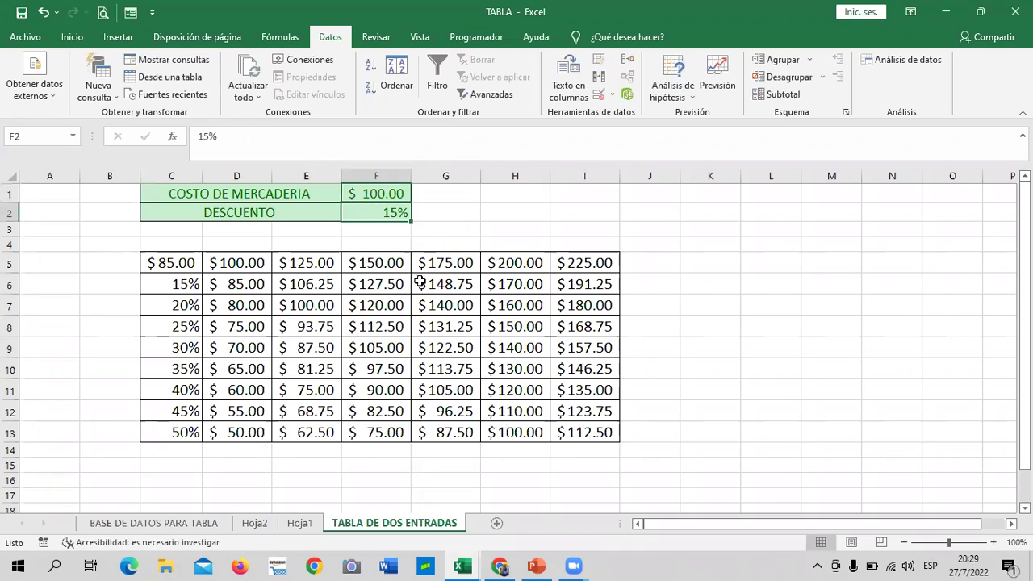
{"action": "left_click", "coordinate": [454, 287]}
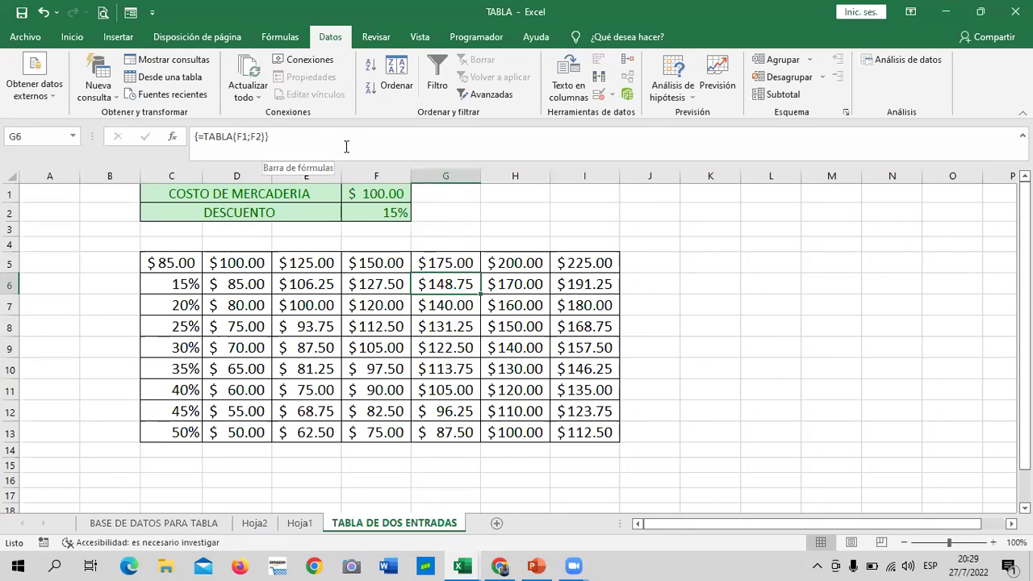
{"action": "left_click", "coordinate": [505, 302]}
{"action": "left_click", "coordinate": [589, 284]}
{"action": "left_click", "coordinate": [584, 327]}
{"action": "left_click", "coordinate": [587, 390]}
Step: Check the bottom-row and column G–H results, ending on an empty cell
{"action": "left_click", "coordinate": [584, 430]}
{"action": "left_click", "coordinate": [523, 432]}
{"action": "left_click", "coordinate": [513, 411]}
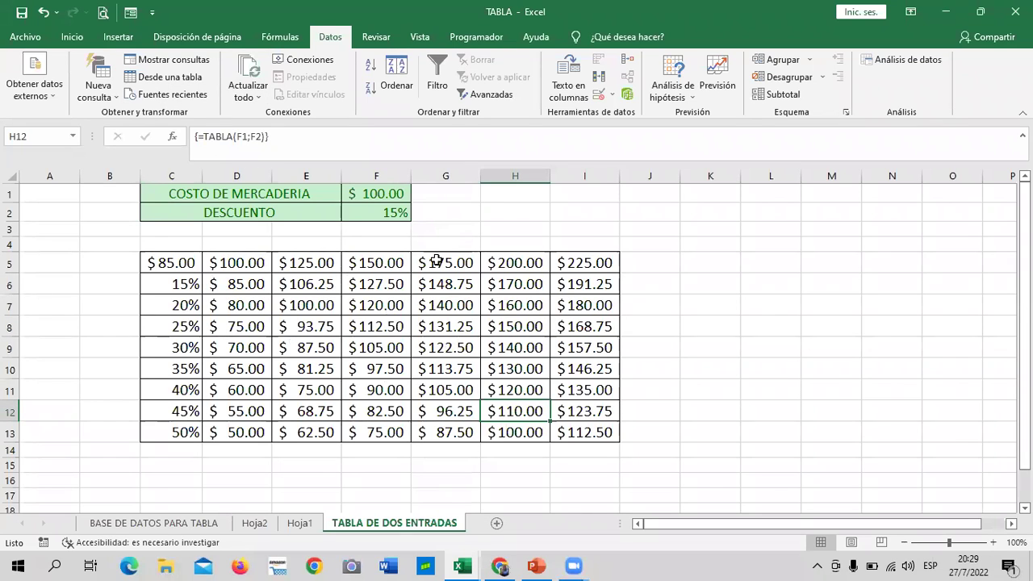
{"action": "left_click", "coordinate": [447, 304]}
{"action": "left_click", "coordinate": [511, 288]}
{"action": "left_click", "coordinate": [415, 368]}
{"action": "left_click", "coordinate": [494, 333]}
{"action": "left_click", "coordinate": [676, 449]}
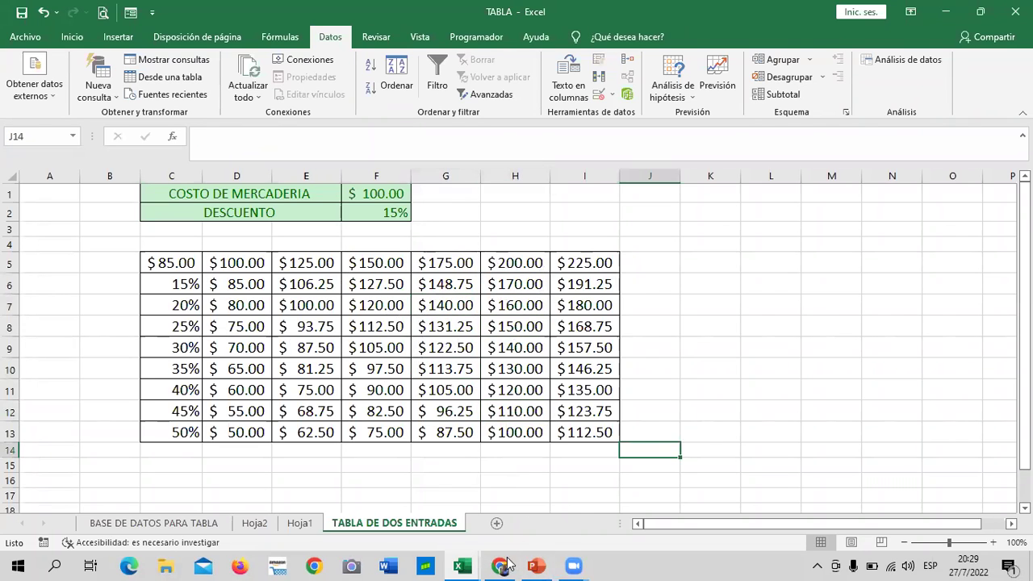
Step: Bring the TABLA DE DOS ENTRADAS workbook forward and inspect the D7 formula and F1:F2 inputs
{"action": "mouse_move", "coordinate": [475, 564]}
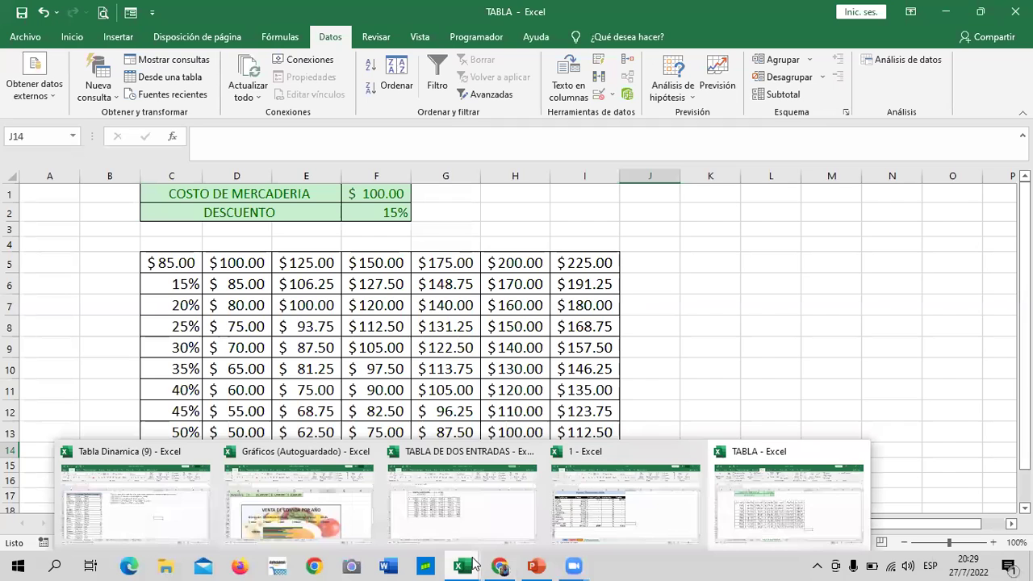
{"action": "left_click", "coordinate": [477, 513]}
{"action": "left_click", "coordinate": [603, 355]}
{"action": "left_click", "coordinate": [361, 271]}
{"action": "left_click", "coordinate": [246, 280]}
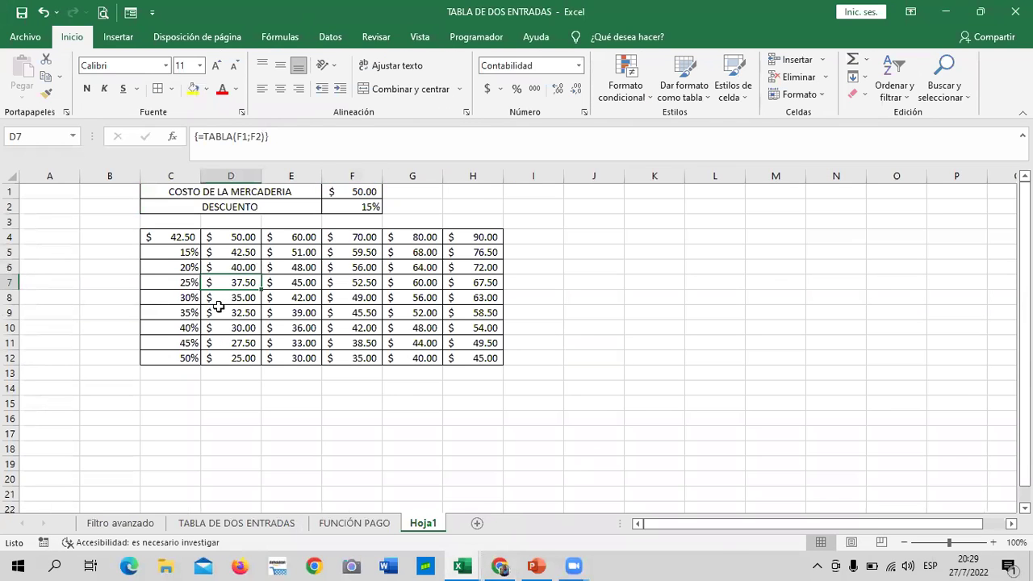
{"action": "left_click", "coordinate": [358, 189]}
{"action": "left_click", "coordinate": [356, 203]}
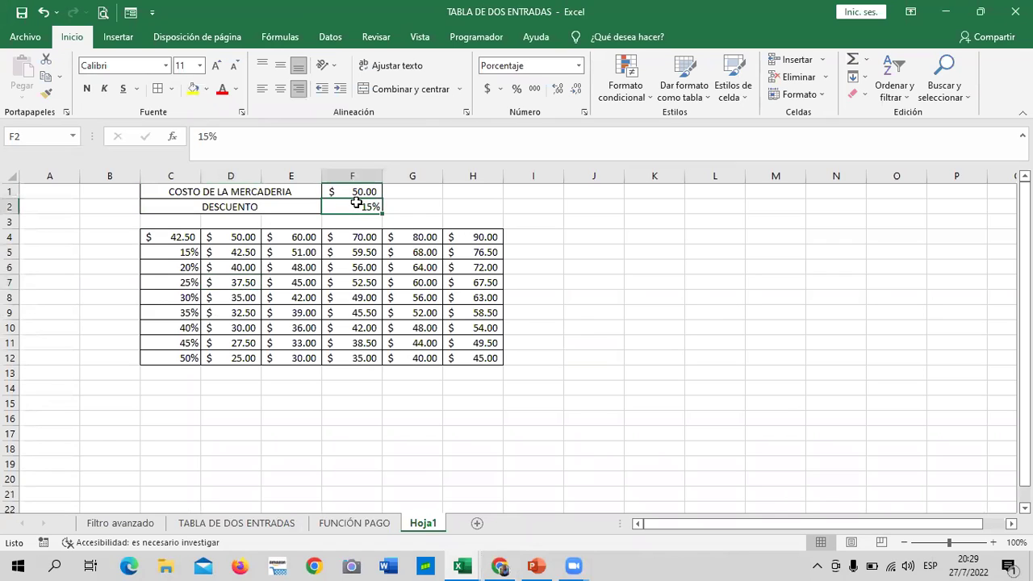
{"action": "key", "text": "Right"}
{"action": "key", "text": "Right"}
{"action": "key", "text": "Right"}
{"action": "key", "text": "Right"}
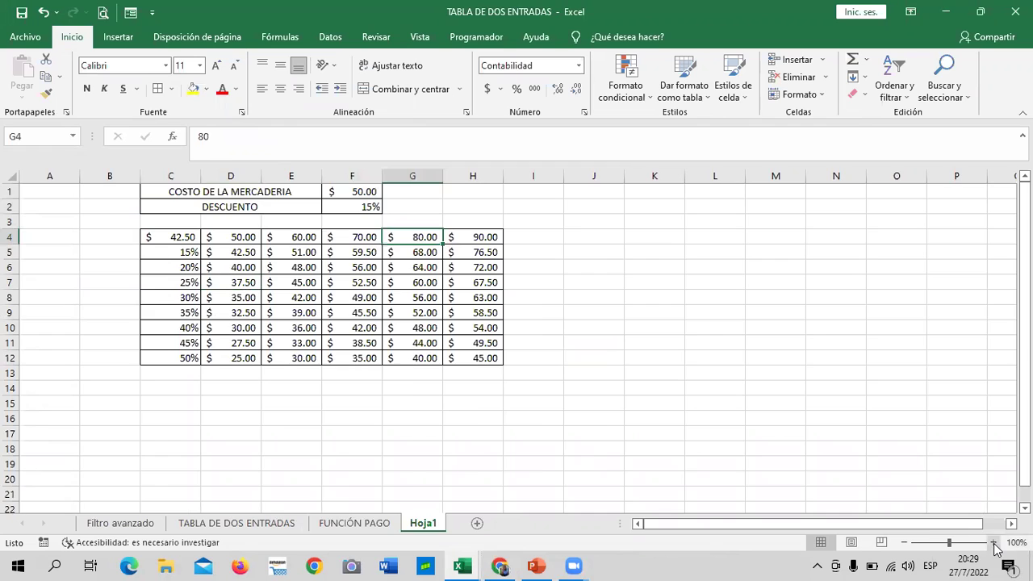
Step: Zoom in on the table and check the discount input and data-table results
{"action": "left_click", "coordinate": [993, 542]}
{"action": "left_click", "coordinate": [993, 542]}
{"action": "left_click", "coordinate": [993, 542]}
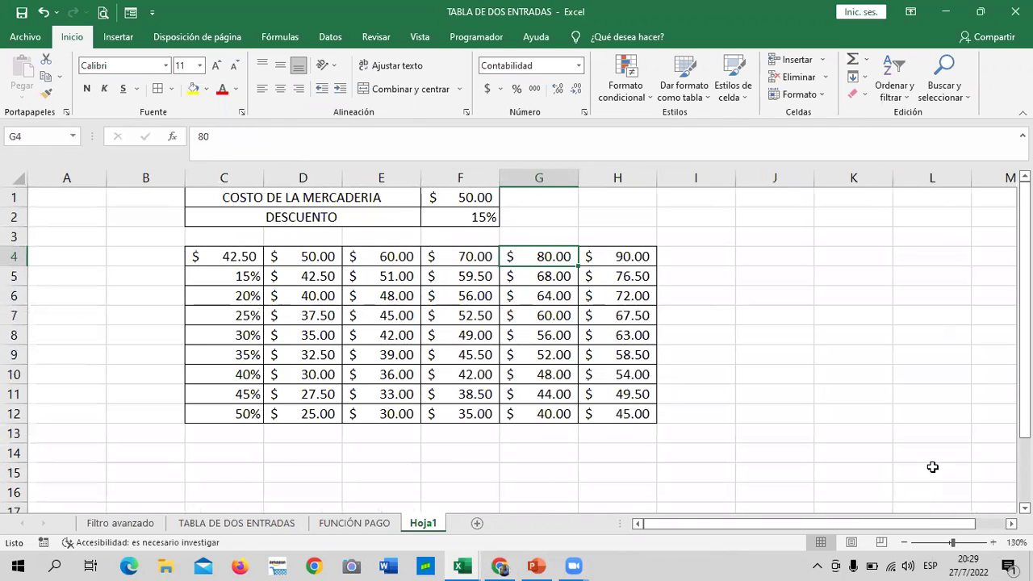
{"action": "left_click", "coordinate": [814, 339]}
{"action": "left_click", "coordinate": [494, 222]}
{"action": "left_click", "coordinate": [539, 273]}
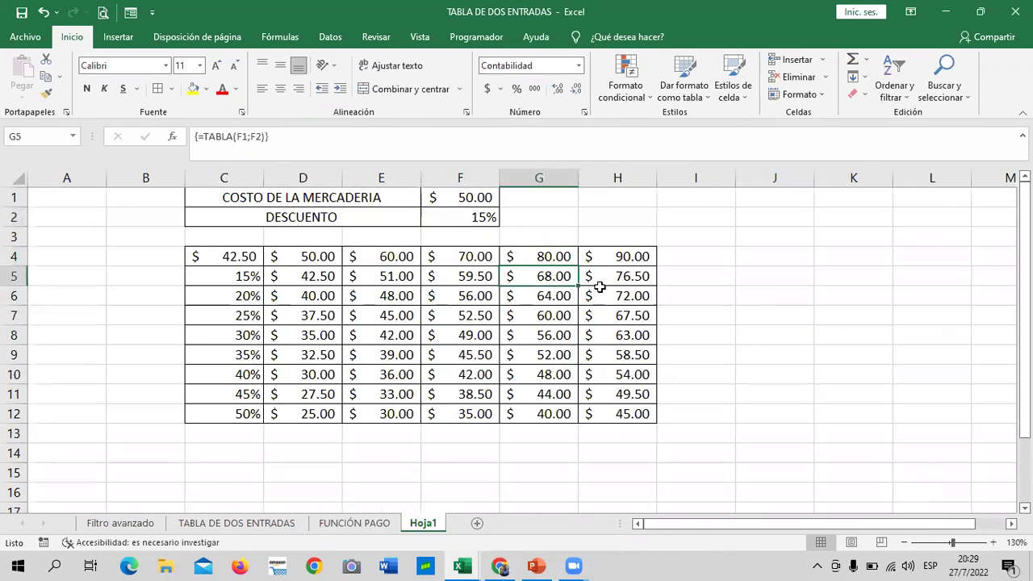
{"action": "left_click", "coordinate": [600, 289]}
{"action": "left_click", "coordinate": [630, 354]}
{"action": "left_click", "coordinate": [425, 356]}
{"action": "left_click", "coordinate": [319, 353]}
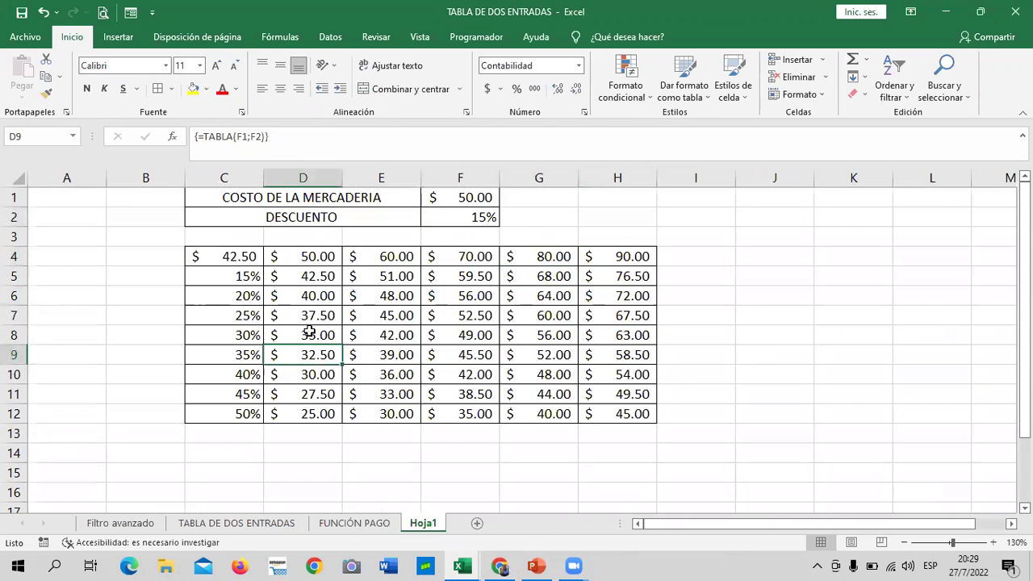
{"action": "left_click", "coordinate": [295, 304]}
{"action": "left_click", "coordinate": [358, 276]}
Step: Check the remaining data-table results, then Alt+Tab to the TABLA workbook
{"action": "left_click", "coordinate": [533, 296]}
{"action": "left_click", "coordinate": [565, 321]}
{"action": "left_click", "coordinate": [545, 396]}
{"action": "left_click", "coordinate": [545, 413]}
{"action": "left_click", "coordinate": [628, 415]}
{"action": "left_click", "coordinate": [627, 377]}
{"action": "left_click", "coordinate": [617, 321]}
{"action": "left_click", "coordinate": [449, 289]}
{"action": "left_click", "coordinate": [346, 280]}
{"action": "left_click", "coordinate": [291, 335]}
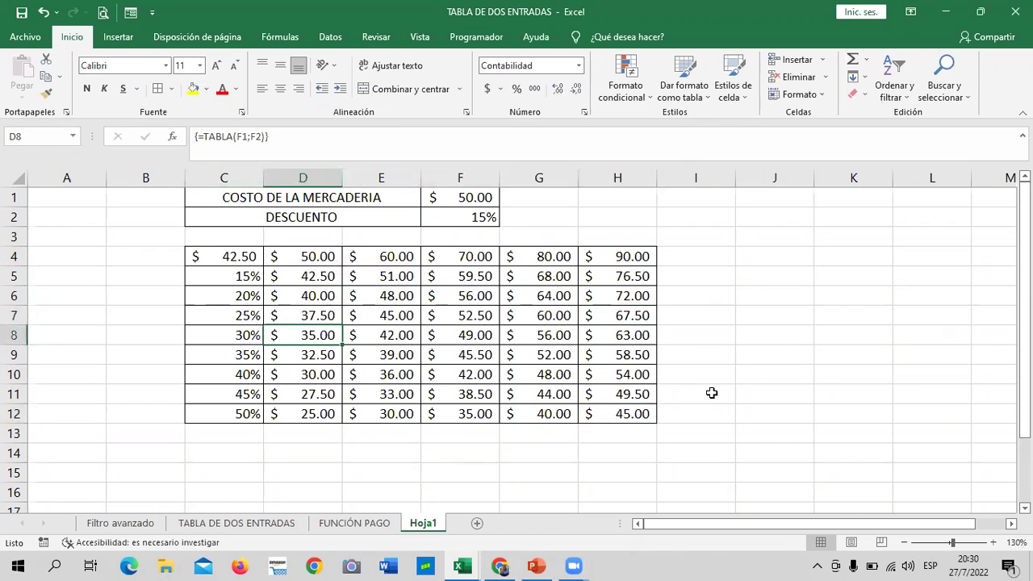
{"action": "left_click", "coordinate": [723, 371]}
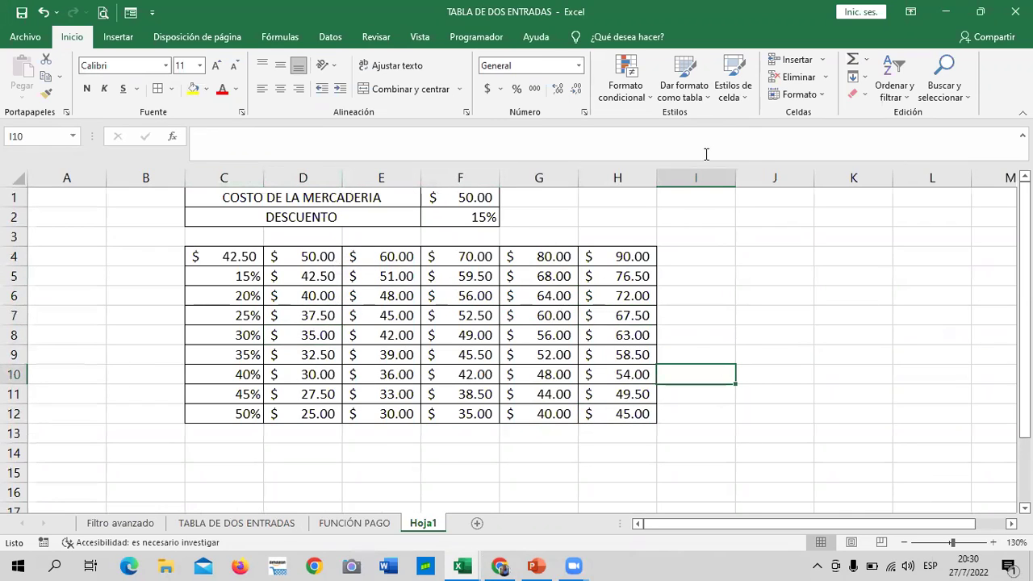
{"action": "key", "text": "alt+Tab"}
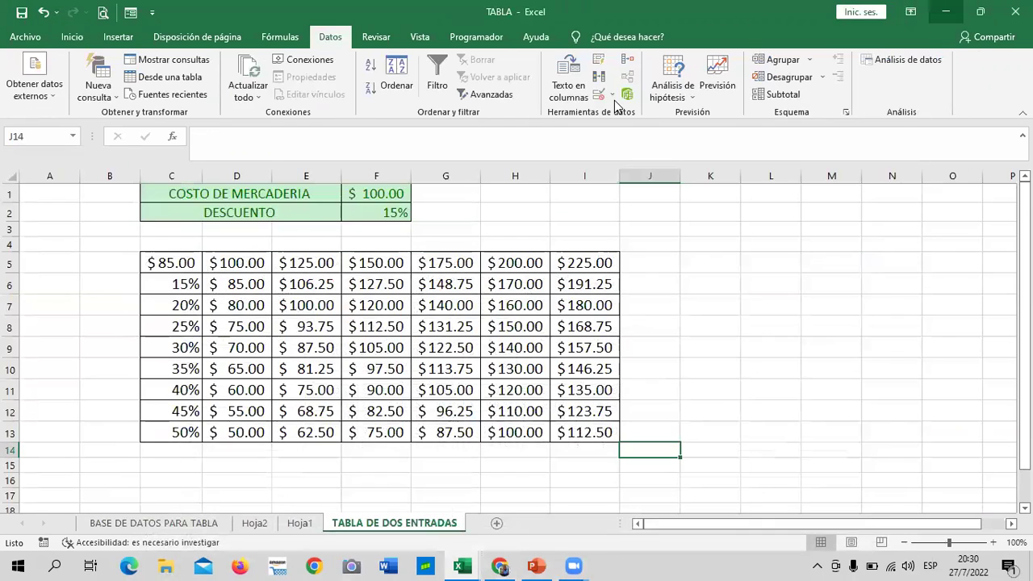
Step: Scroll the course page to the 'Modificar los datos de una tabla' example, then return to TABLA
{"action": "key", "text": "alt+Tab"}
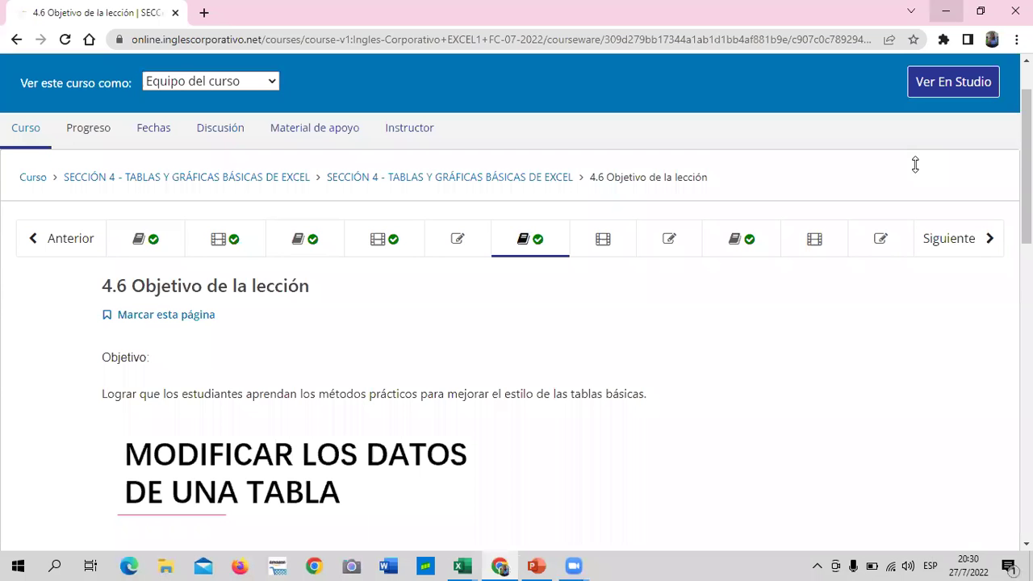
{"action": "scroll", "coordinate": [376, 476], "scroll_direction": "down", "scroll_amount": 2}
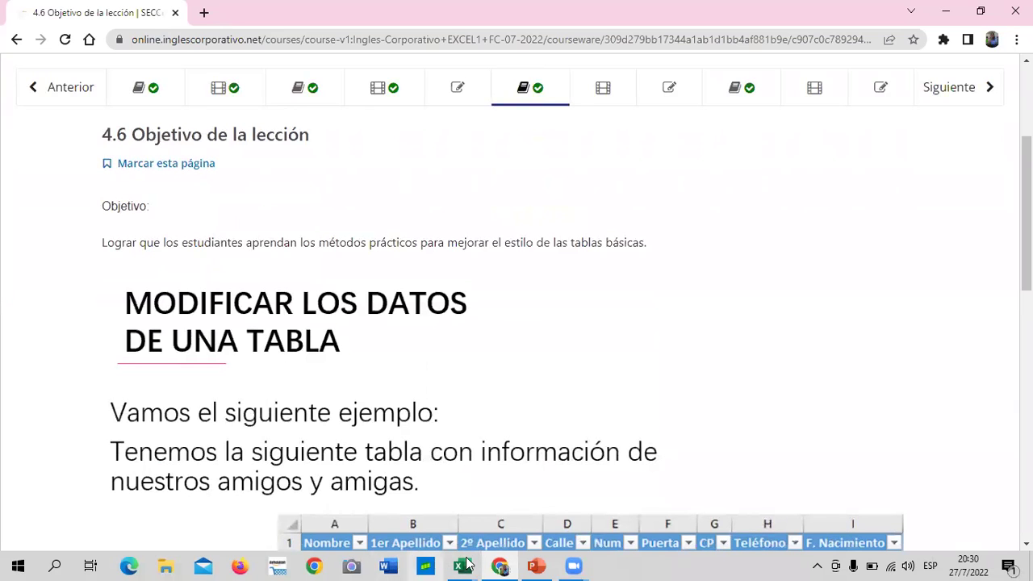
{"action": "left_click", "coordinate": [466, 563]}
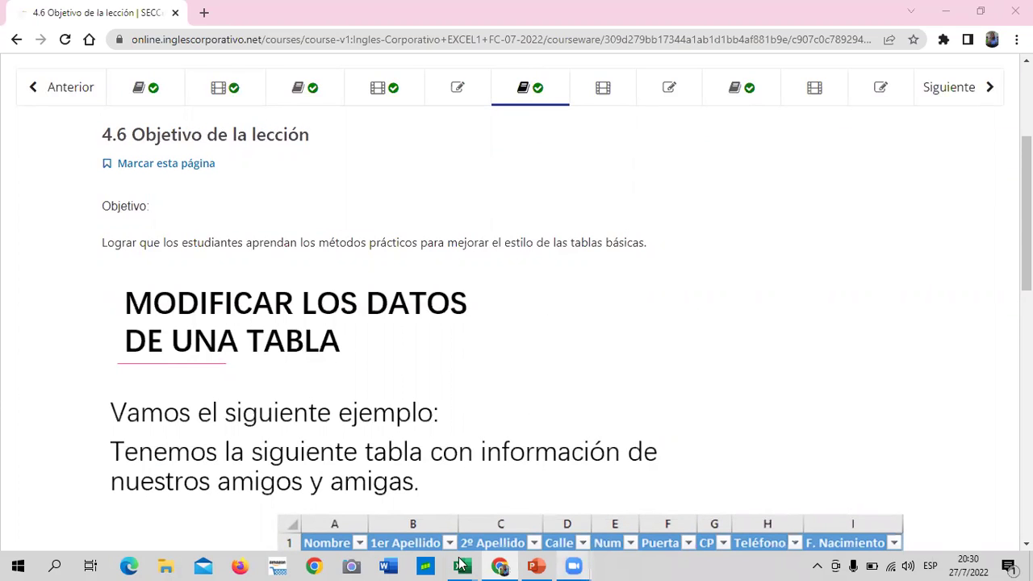
{"action": "mouse_move", "coordinate": [462, 565]}
{"action": "left_click", "coordinate": [744, 527]}
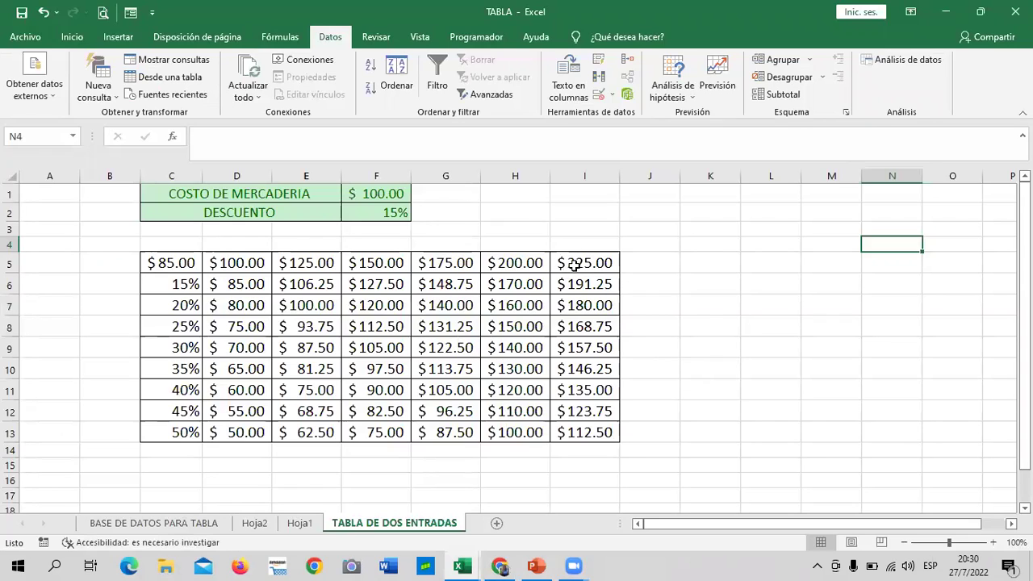
Step: Change the I5 header price to 300 and check the recalculated column I values
{"action": "left_click", "coordinate": [575, 264]}
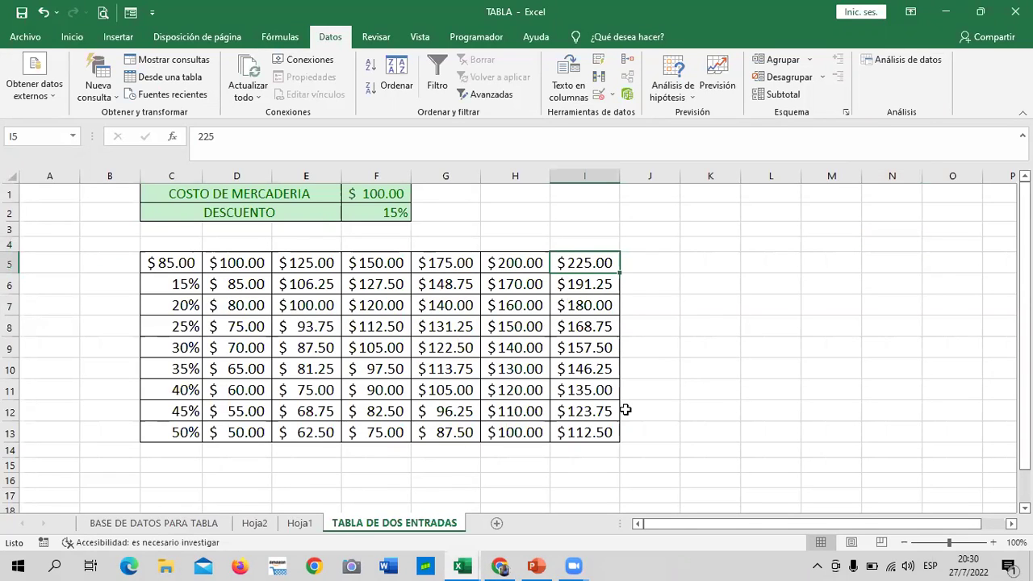
{"action": "type", "text": "300"}
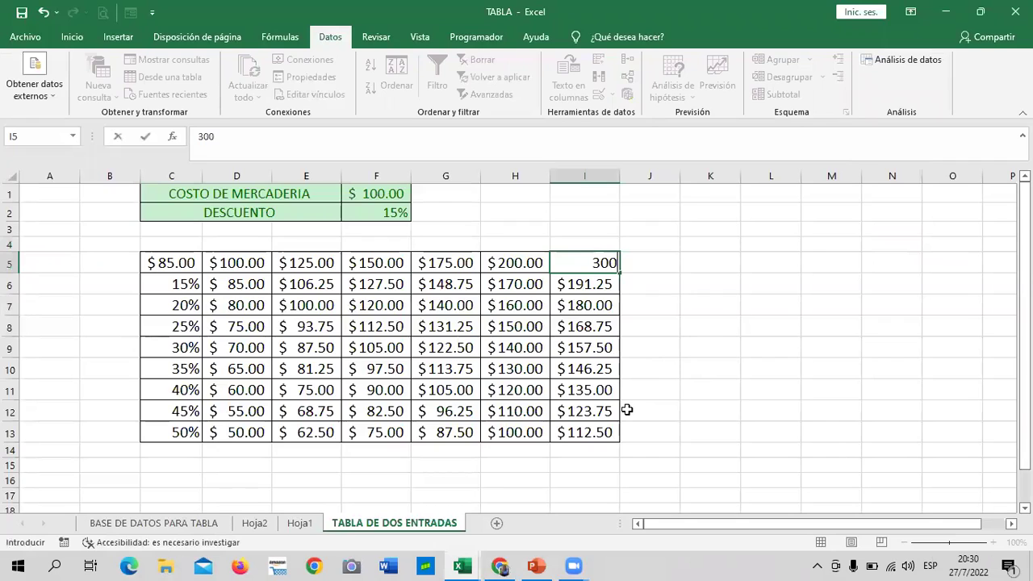
{"action": "key", "text": "Return"}
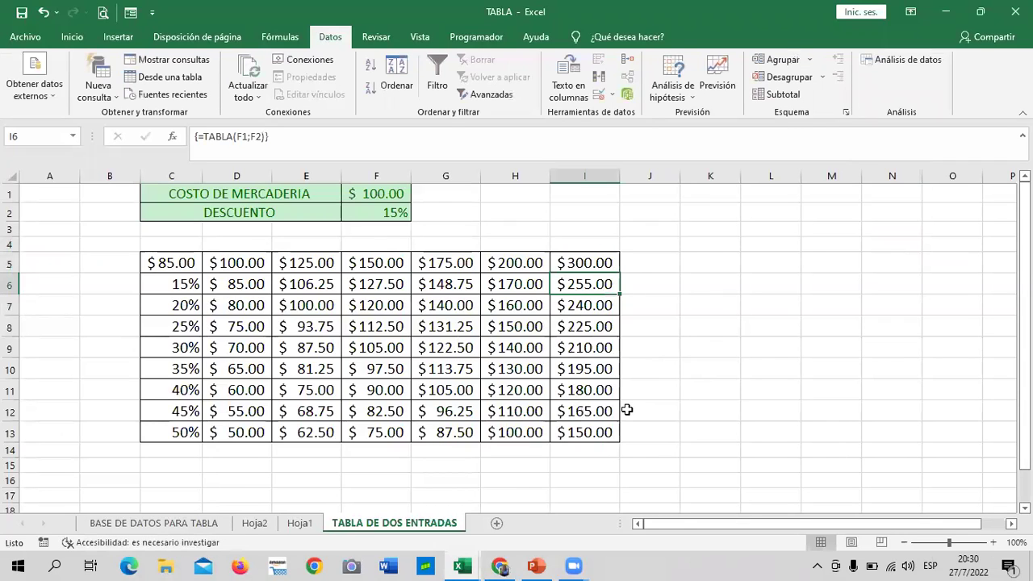
{"action": "left_click", "coordinate": [192, 263]}
{"action": "left_click", "coordinate": [376, 213]}
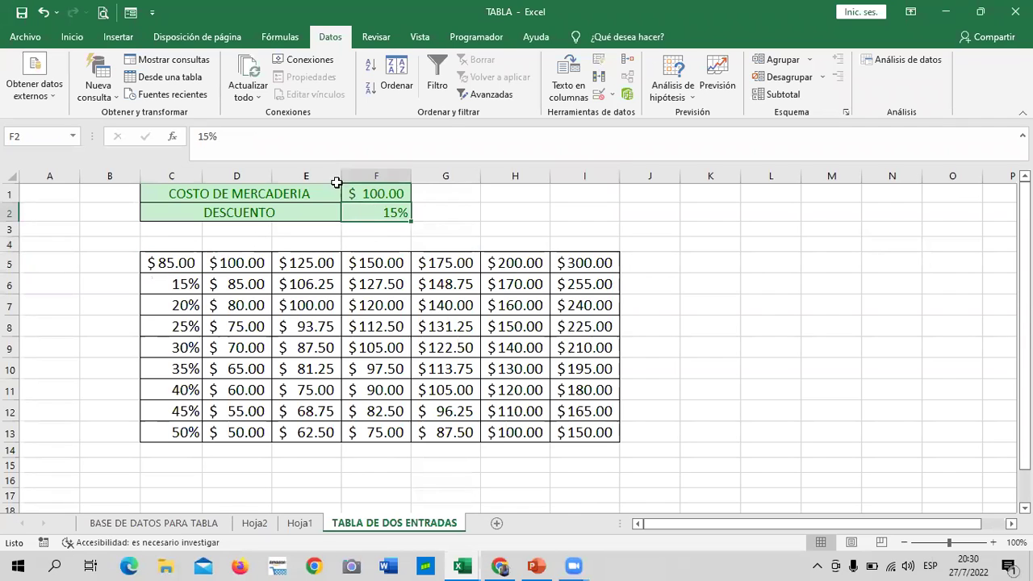
{"action": "left_click", "coordinate": [590, 285]}
{"action": "left_click", "coordinate": [583, 266]}
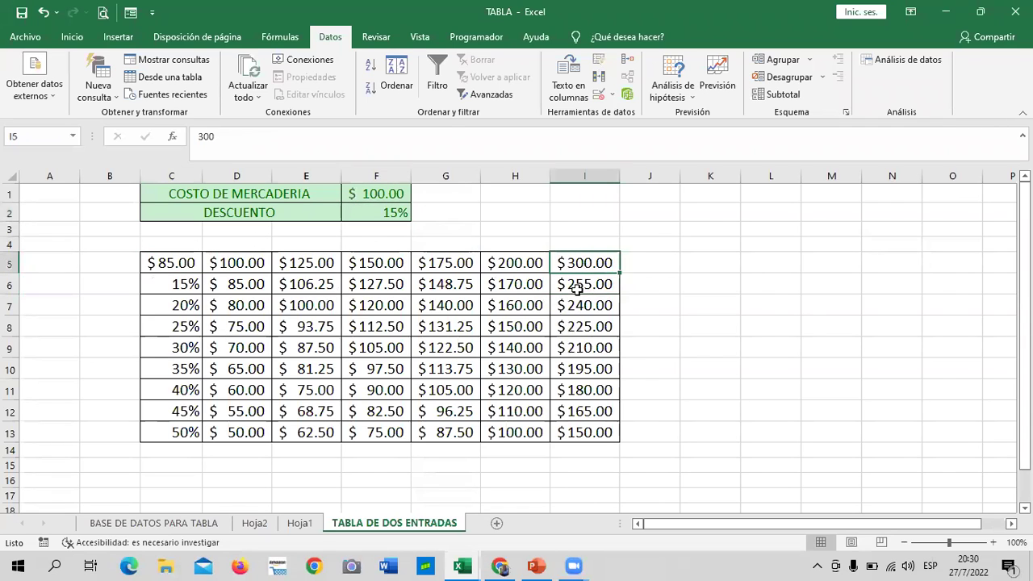
{"action": "left_click", "coordinate": [527, 267]}
{"action": "left_click", "coordinate": [236, 262]}
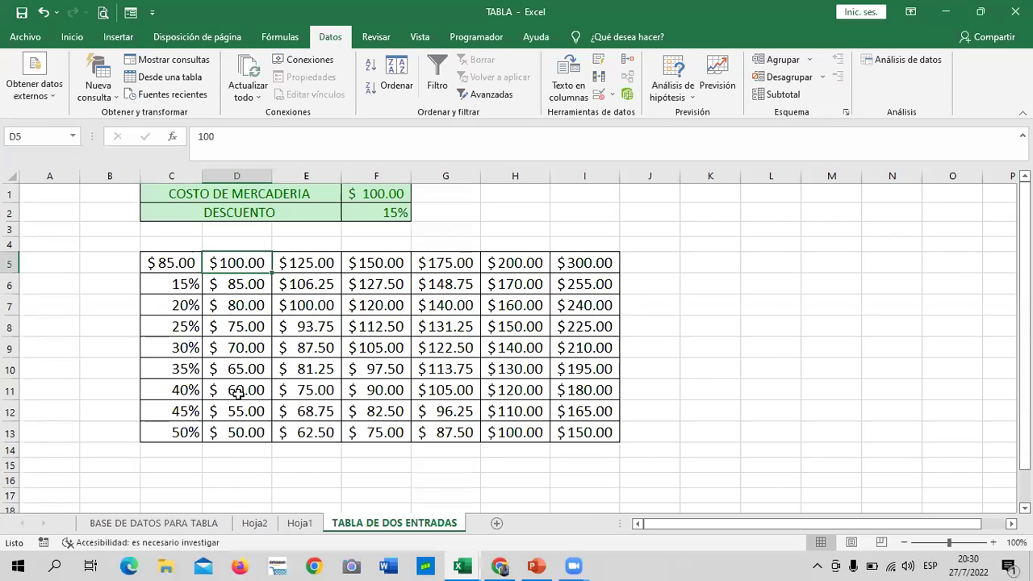
Step: Change the E5 header price to 200
{"action": "left_click", "coordinate": [332, 262]}
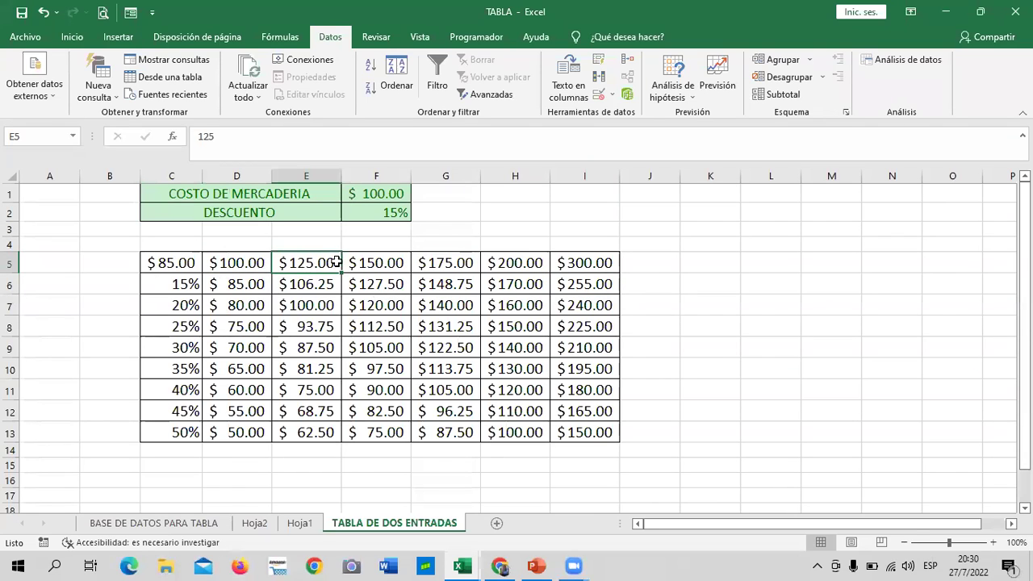
{"action": "type", "text": "20"}
{"action": "key", "text": "Return"}
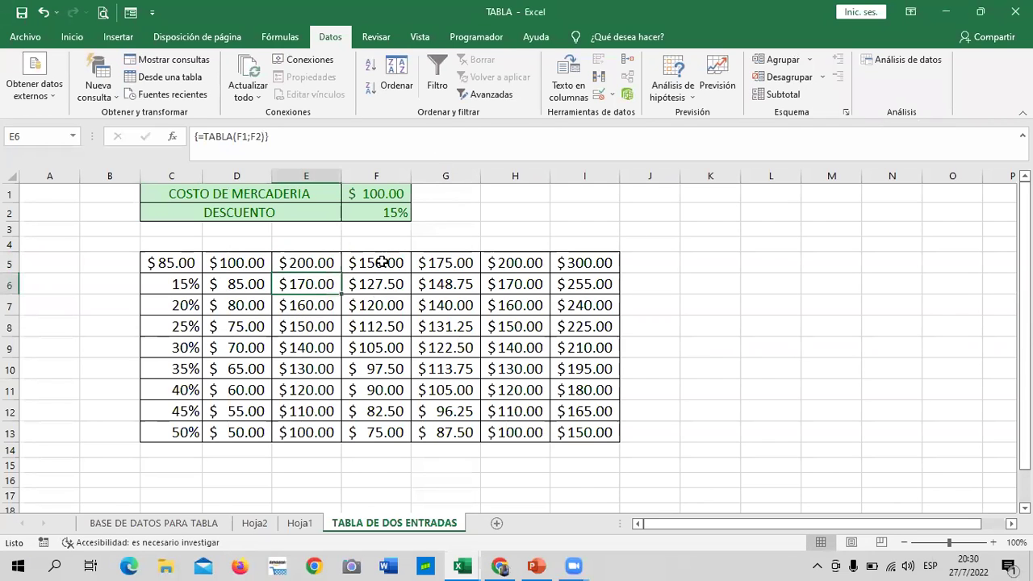
{"action": "key", "text": "F2"}
{"action": "key", "text": "Return"}
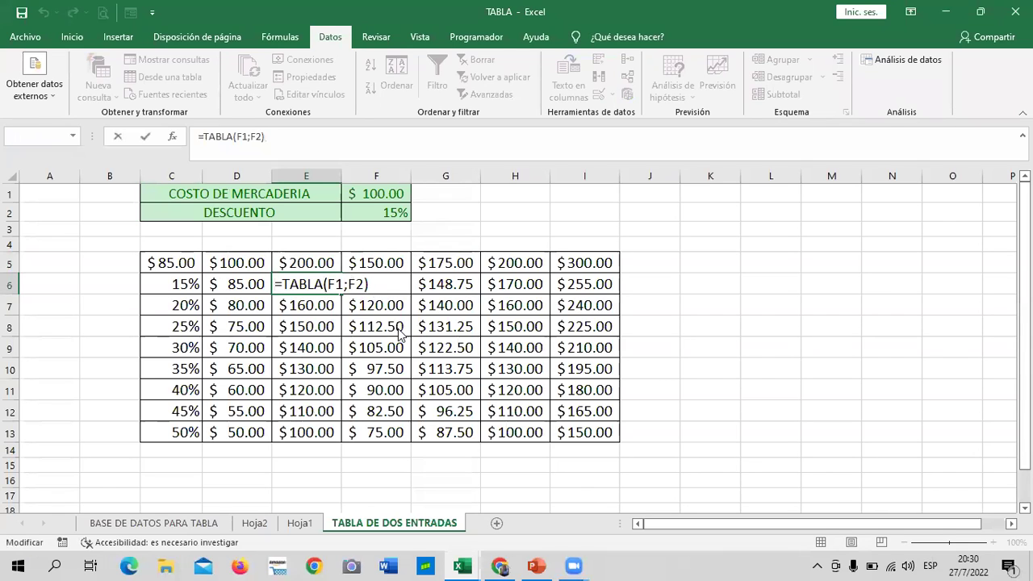
{"action": "left_click", "coordinate": [522, 323]}
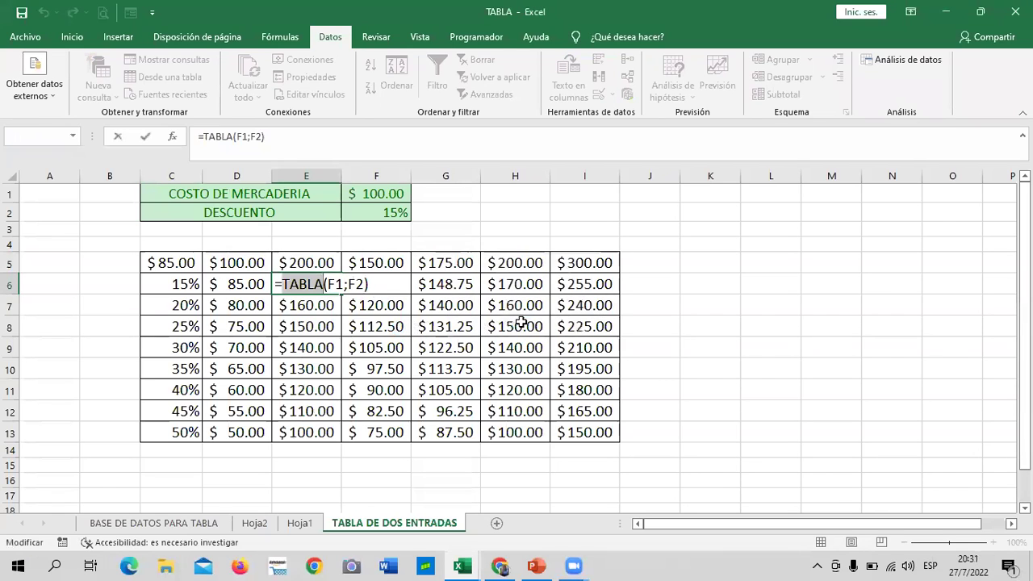
{"action": "key", "text": "Return"}
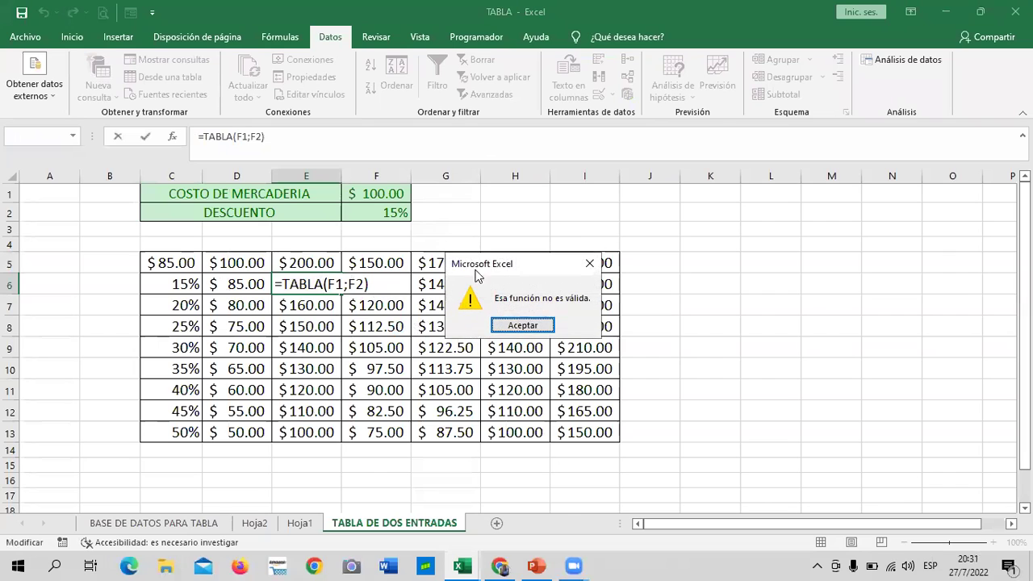
{"action": "left_click", "coordinate": [525, 323]}
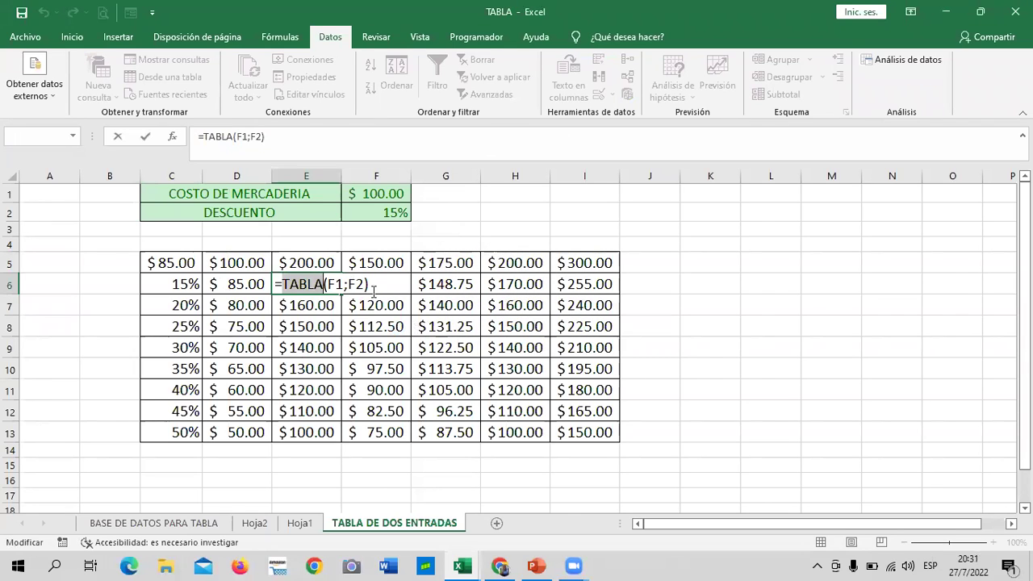
{"action": "key", "text": "Return"}
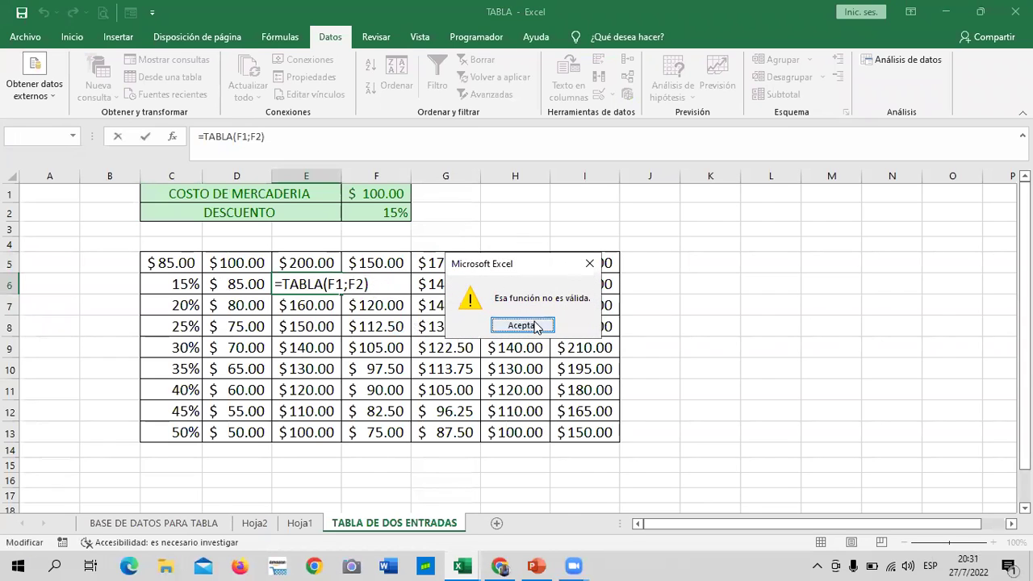
{"action": "left_click", "coordinate": [536, 327]}
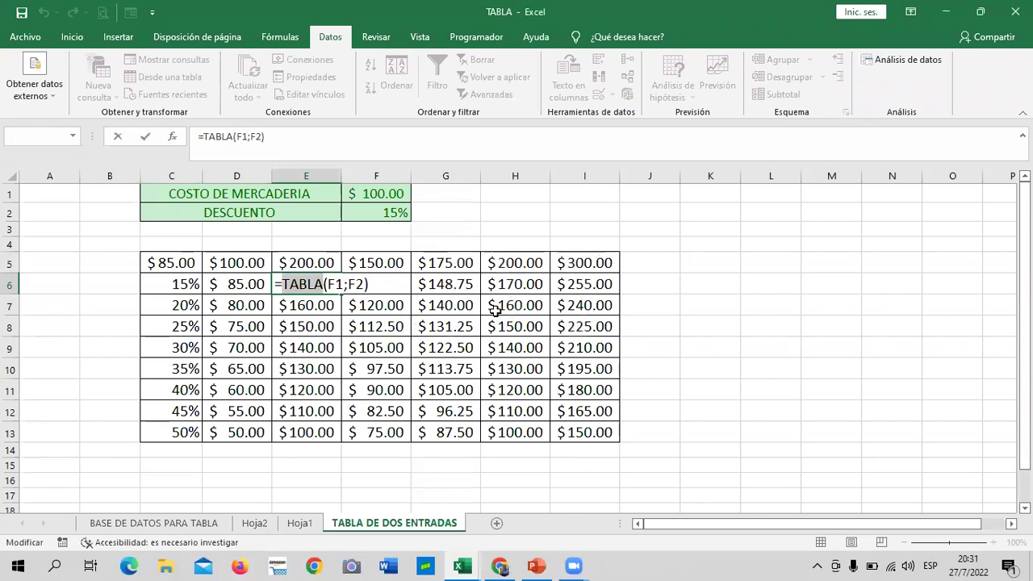
{"action": "key", "text": "BackSpace"}
{"action": "key", "text": "BackSpace"}
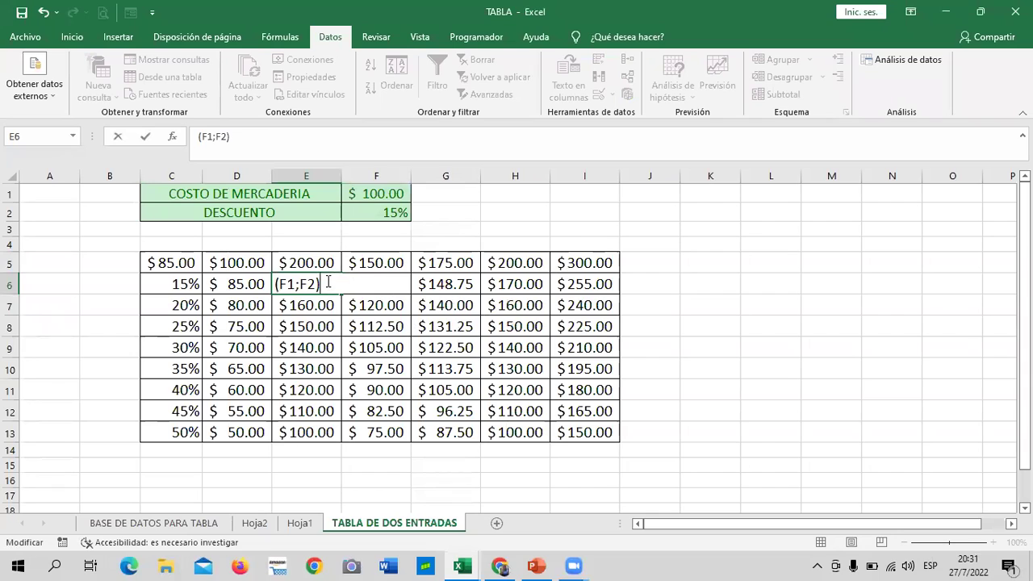
{"action": "key", "text": "BackSpace"}
{"action": "key", "text": "BackSpace"}
{"action": "key", "text": "BackSpace"}
{"action": "key", "text": "BackSpace"}
{"action": "key", "text": "BackSpace"}
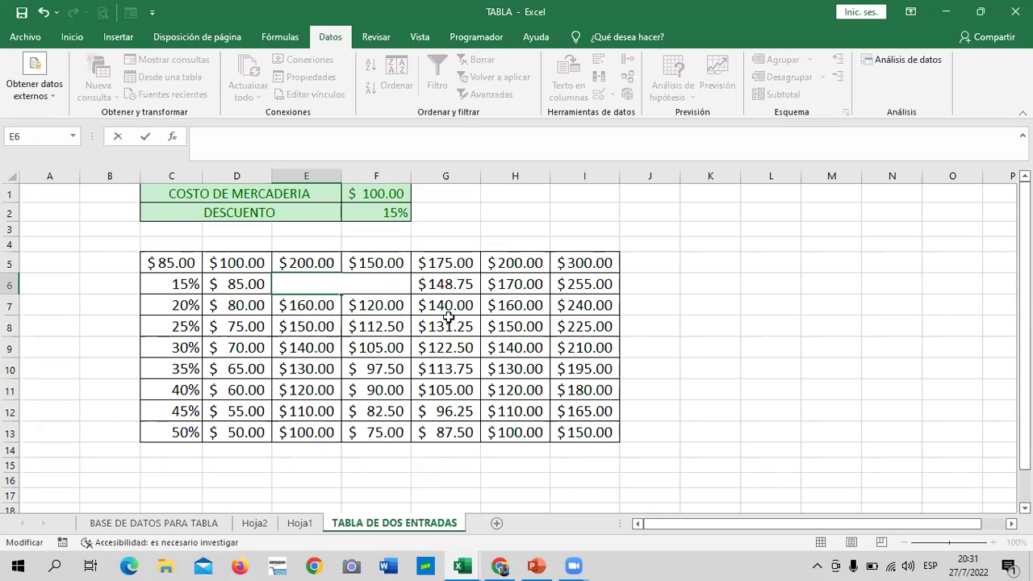
{"action": "left_click", "coordinate": [693, 299]}
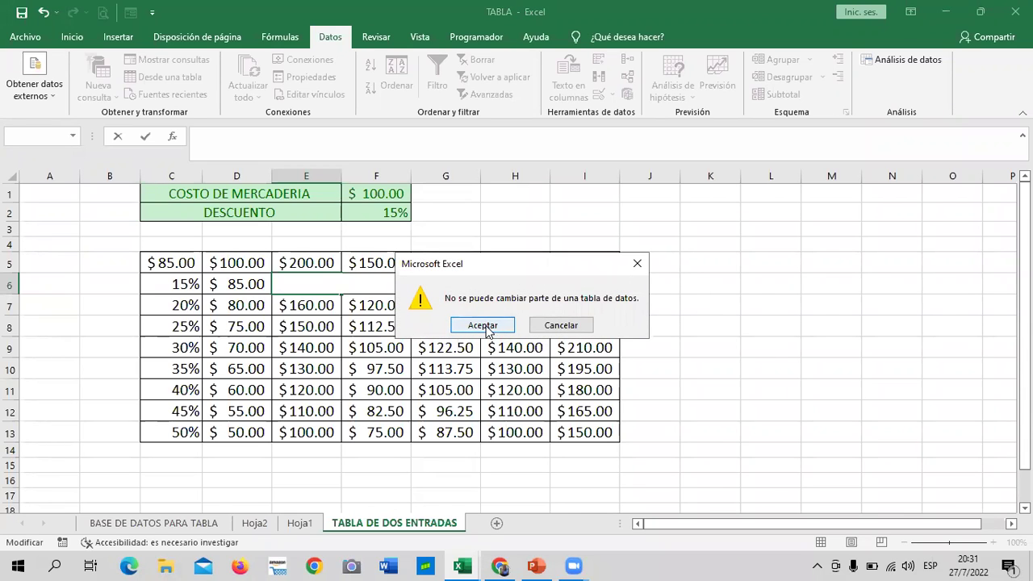
{"action": "left_click", "coordinate": [484, 325]}
{"action": "left_click", "coordinate": [314, 359]}
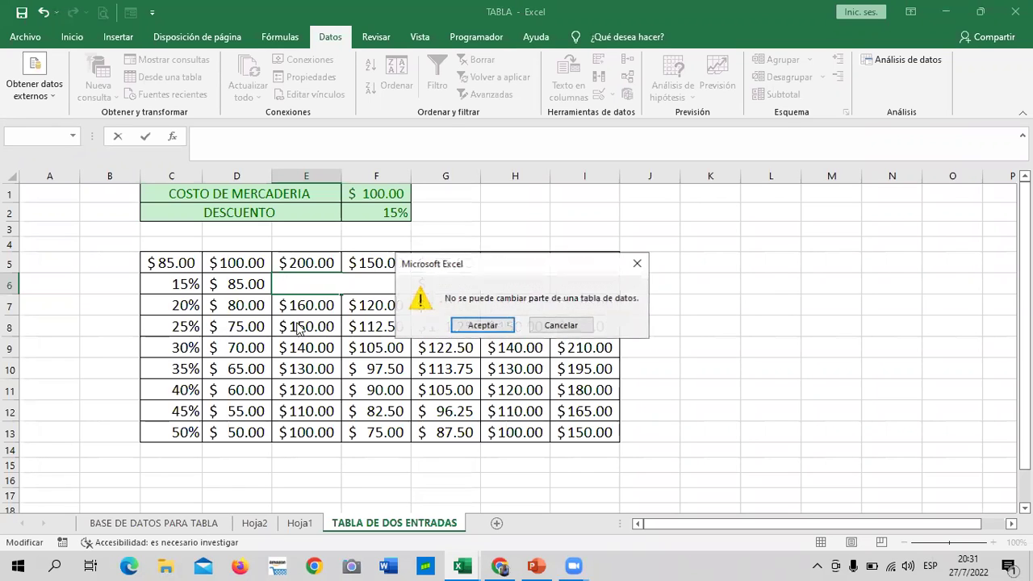
{"action": "left_click", "coordinate": [470, 324]}
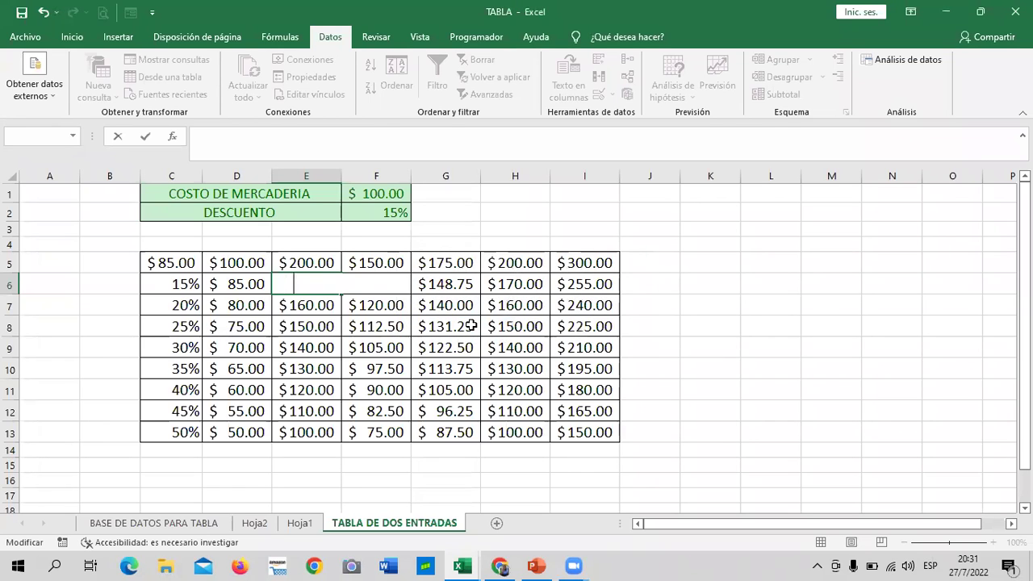
{"action": "key", "text": "Escape"}
{"action": "left_click", "coordinate": [722, 281]}
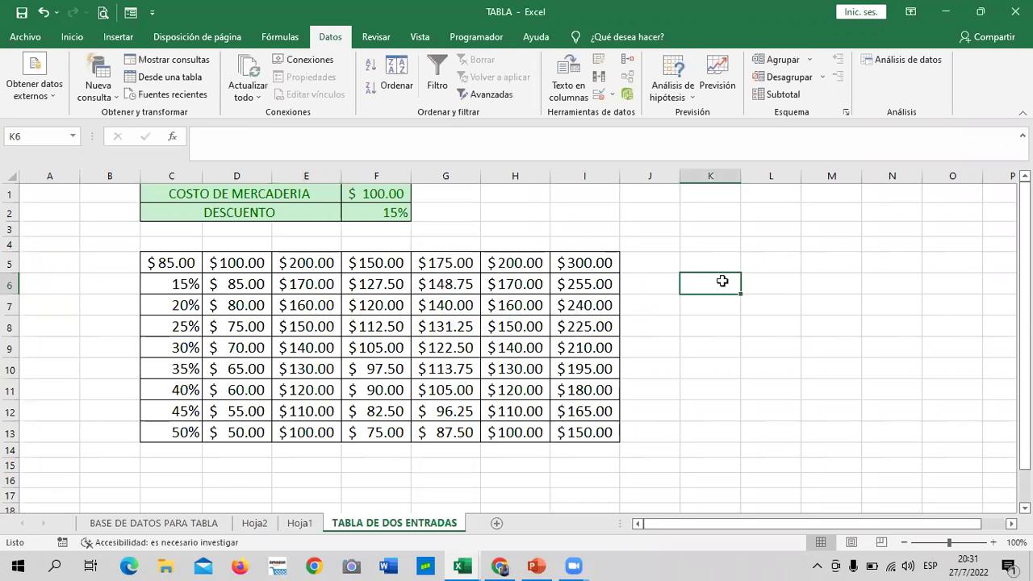
{"action": "left_click", "coordinate": [505, 327]}
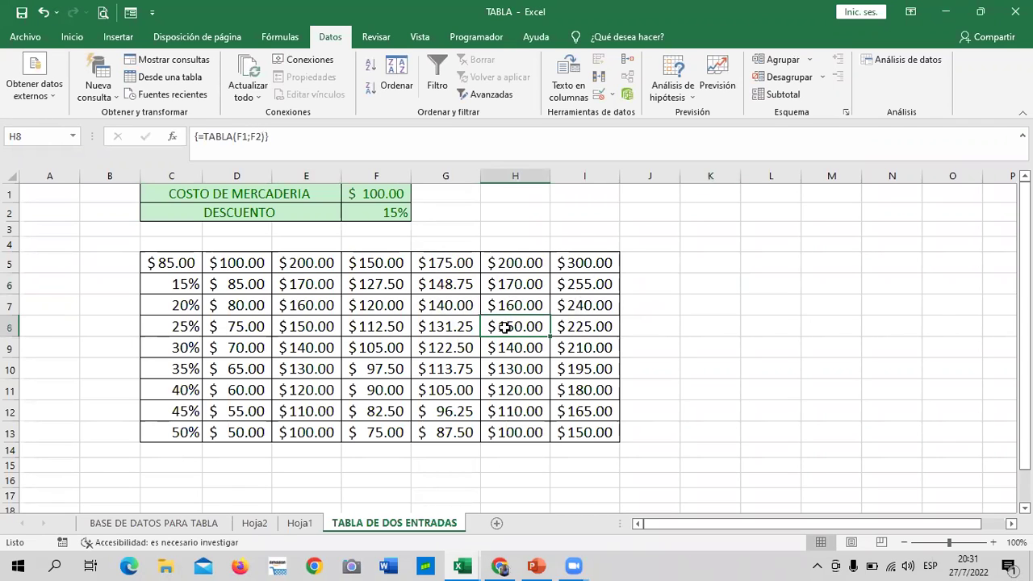
{"action": "left_click", "coordinate": [379, 283]}
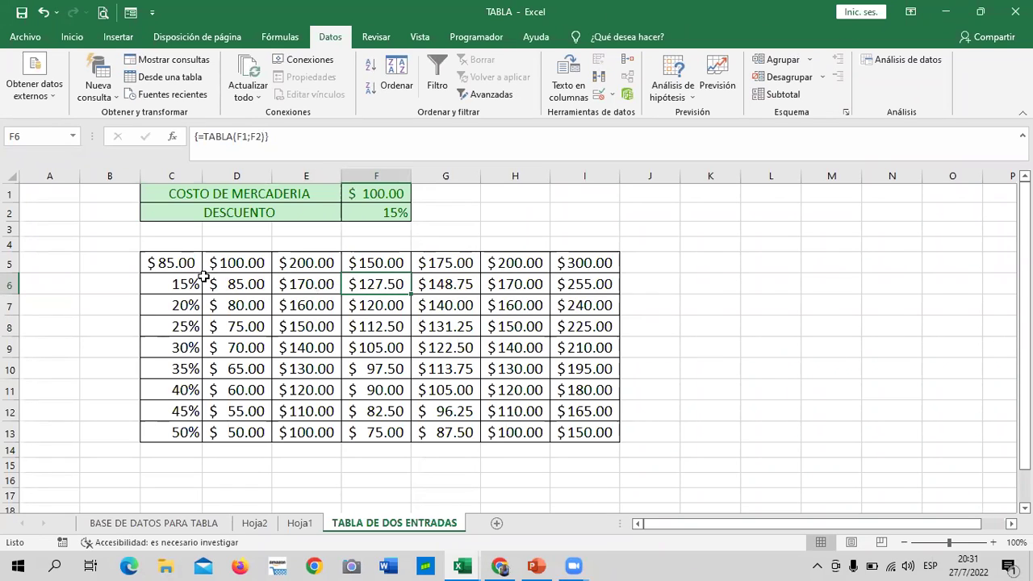
Step: Replace the F5 and G5 header prices with 300 and 400
{"action": "left_click", "coordinate": [744, 331]}
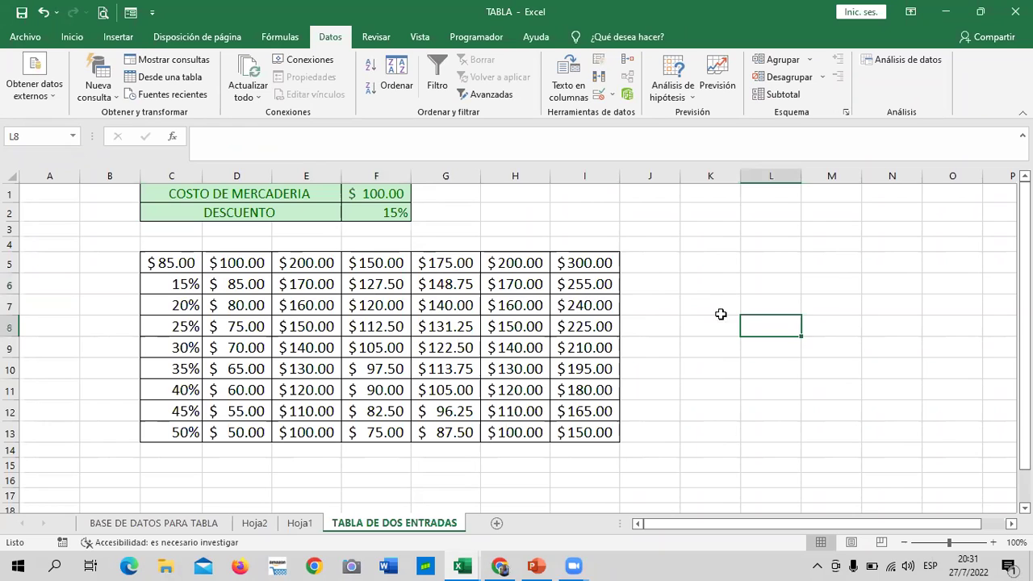
{"action": "left_click", "coordinate": [173, 282]}
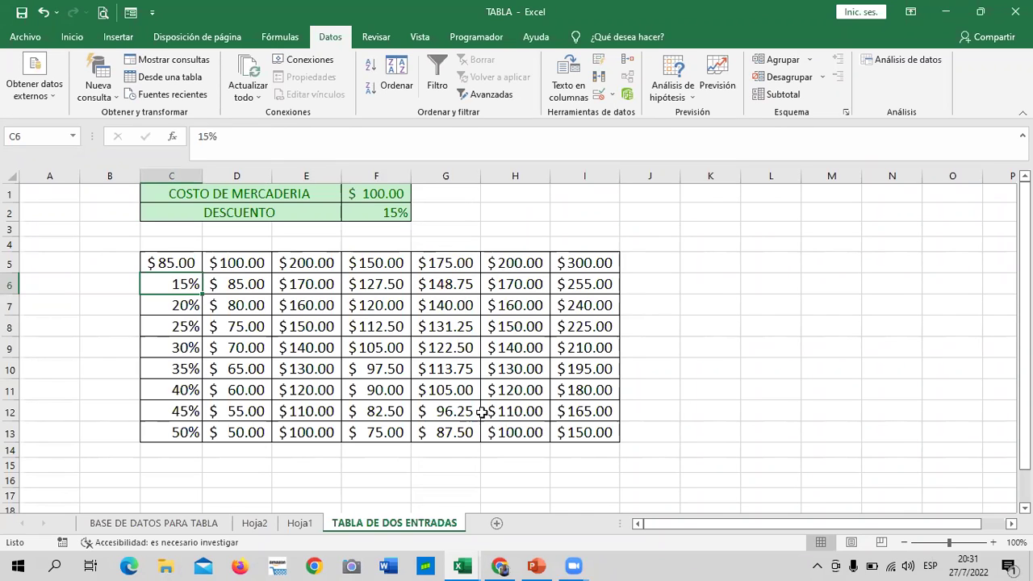
{"action": "left_click", "coordinate": [234, 263]}
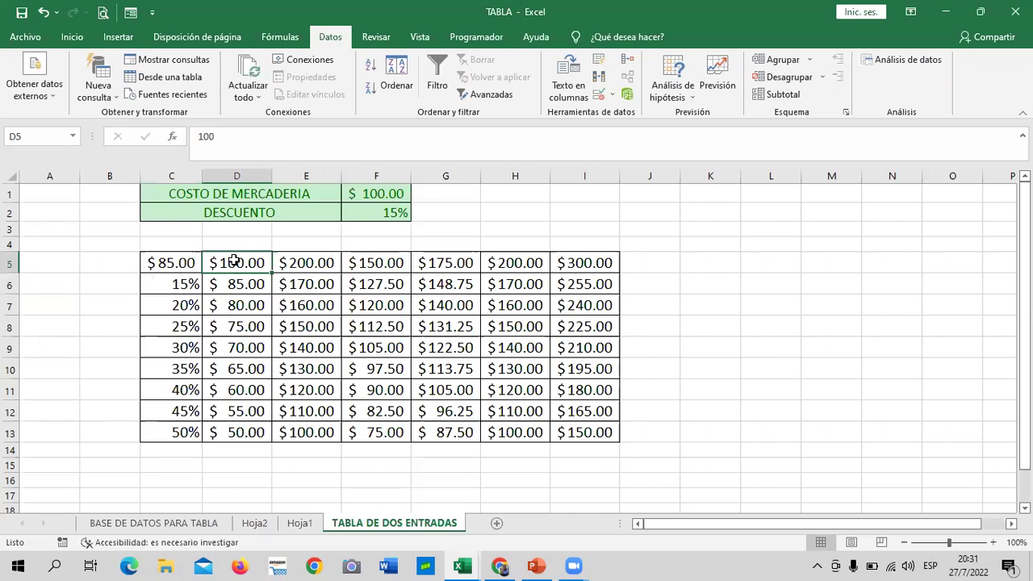
{"action": "left_click", "coordinate": [300, 262]}
{"action": "left_click", "coordinate": [240, 261]}
{"action": "left_click", "coordinate": [322, 263]}
{"action": "left_click", "coordinate": [380, 263]}
{"action": "type", "text": "300"}
{"action": "key", "text": "Return"}
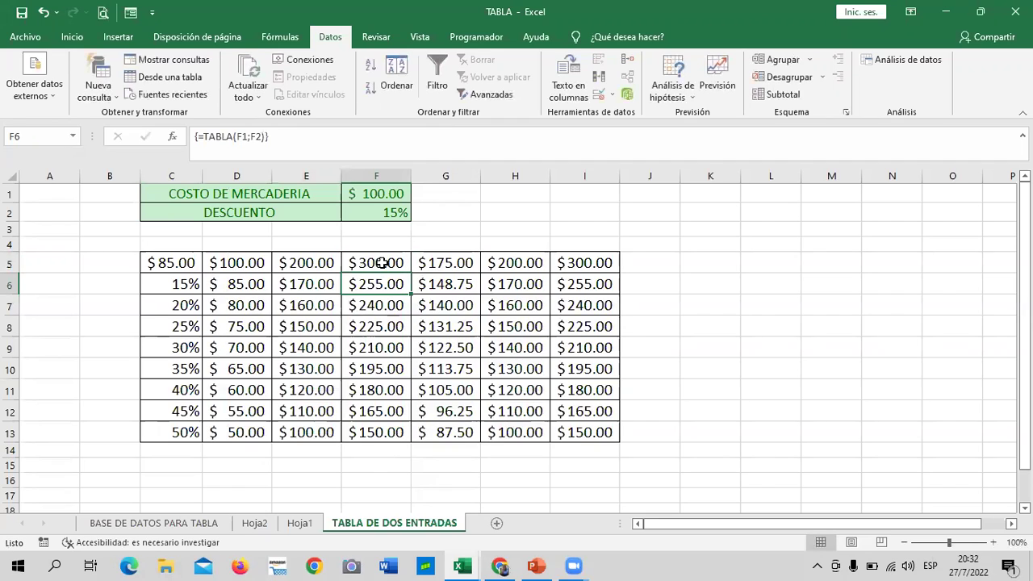
{"action": "left_click", "coordinate": [443, 261]}
{"action": "type", "text": "400"}
{"action": "key", "text": "Return"}
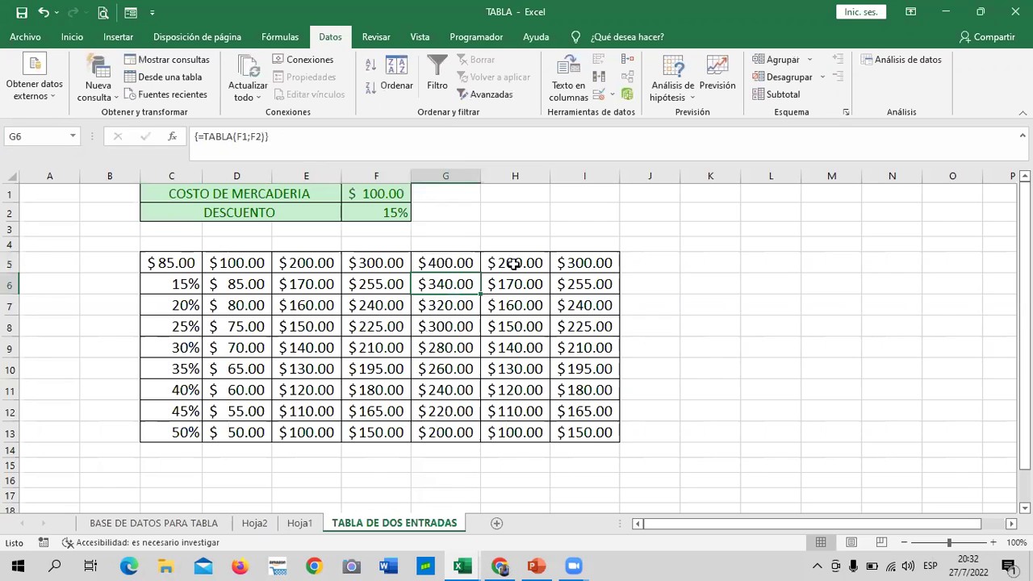
Step: Set the H5 and I5 header prices to 500 and 600
{"action": "left_click", "coordinate": [515, 263]}
{"action": "type", "text": "500"}
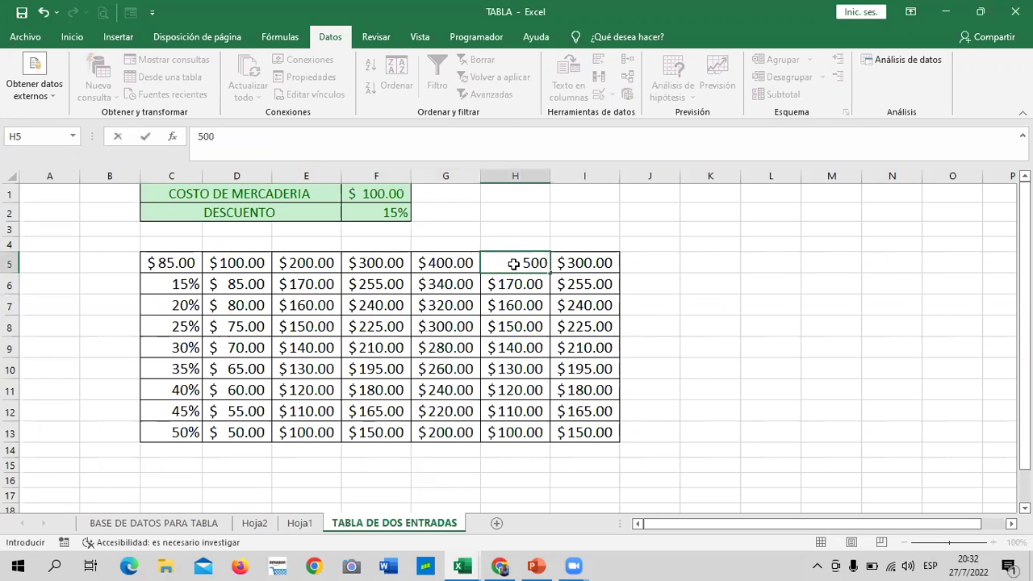
{"action": "key", "text": "Return"}
{"action": "left_click", "coordinate": [596, 263]}
{"action": "type", "text": "600"}
{"action": "key", "text": "Return"}
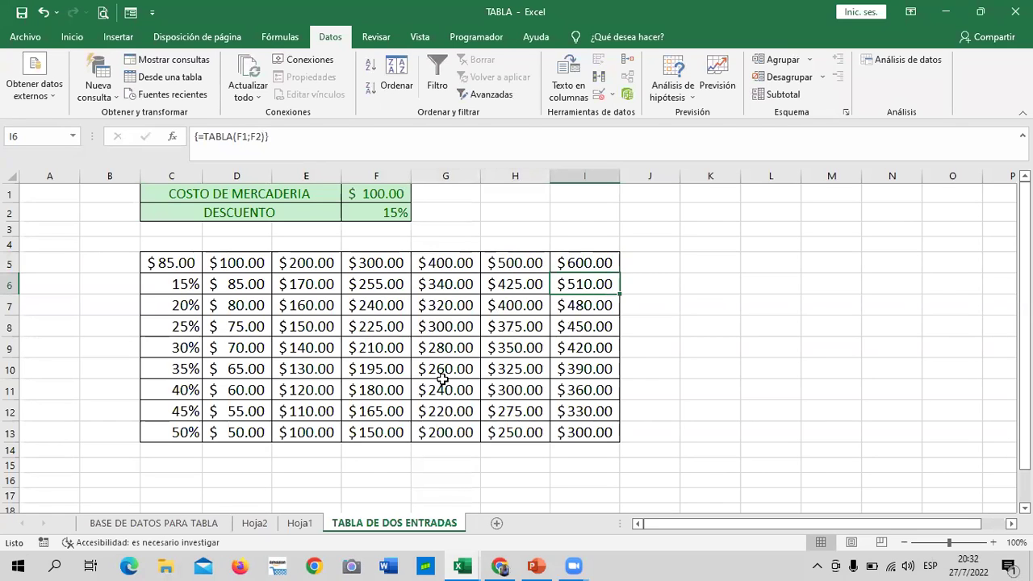
{"action": "left_click", "coordinate": [583, 434]}
{"action": "key", "text": "Return"}
{"action": "double_click", "coordinate": [600, 433]}
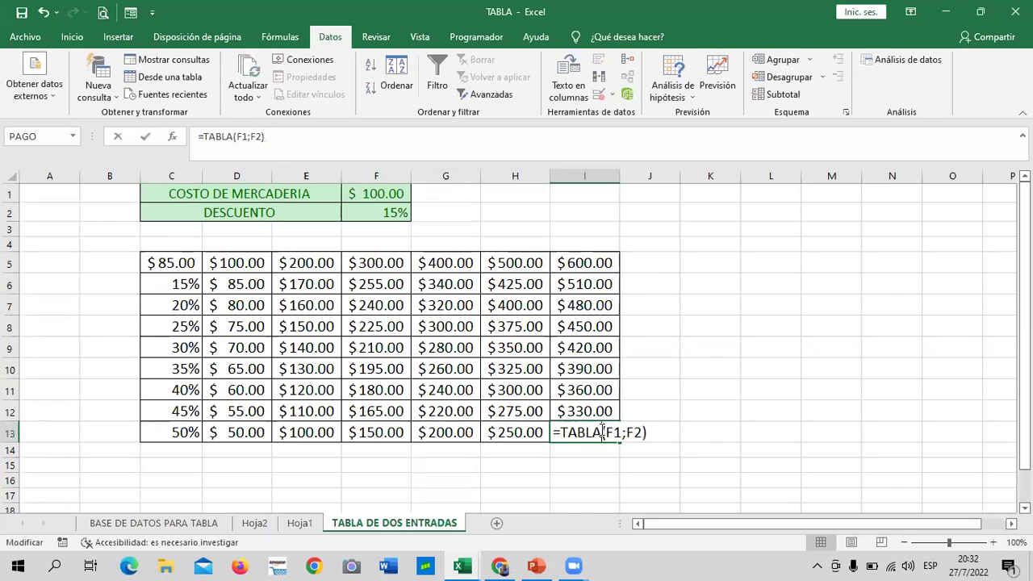
{"action": "key", "text": "BackSpace"}
{"action": "key", "text": "BackSpace"}
{"action": "key", "text": "BackSpace"}
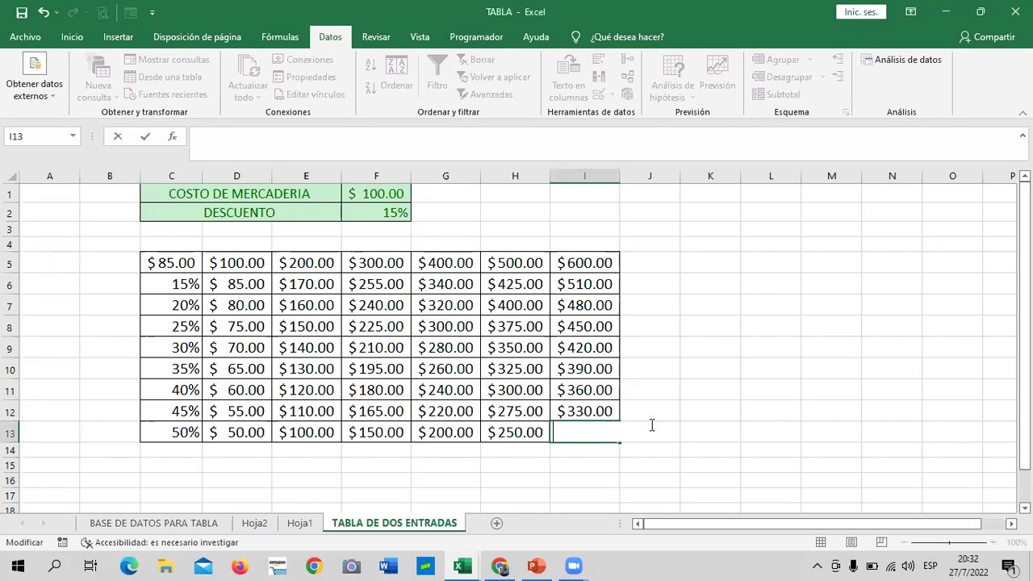
{"action": "left_click", "coordinate": [597, 370]}
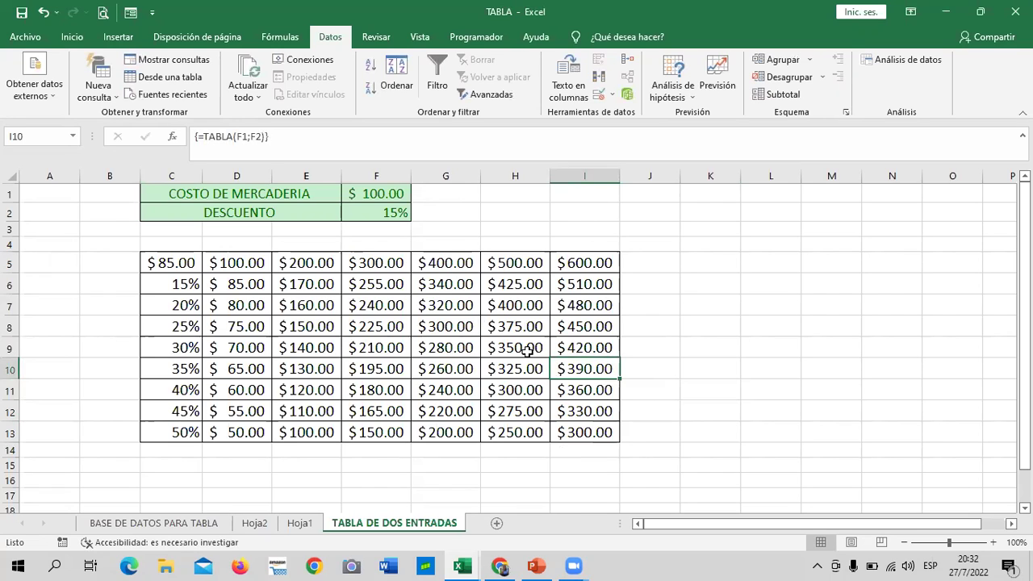
{"action": "left_click", "coordinate": [710, 358]}
{"action": "left_click", "coordinate": [608, 352]}
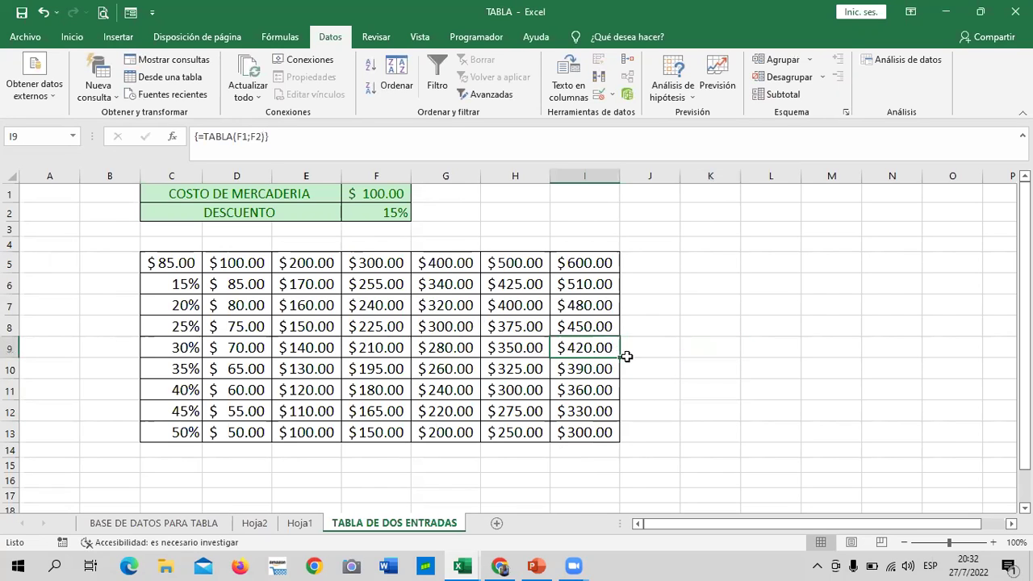
{"action": "left_click", "coordinate": [312, 143]}
{"action": "key", "text": "BackSpace"}
{"action": "key", "text": "BackSpace"}
{"action": "key", "text": "BackSpace"}
{"action": "key", "text": "BackSpace"}
{"action": "key", "text": "BackSpace"}
{"action": "key", "text": "BackSpace"}
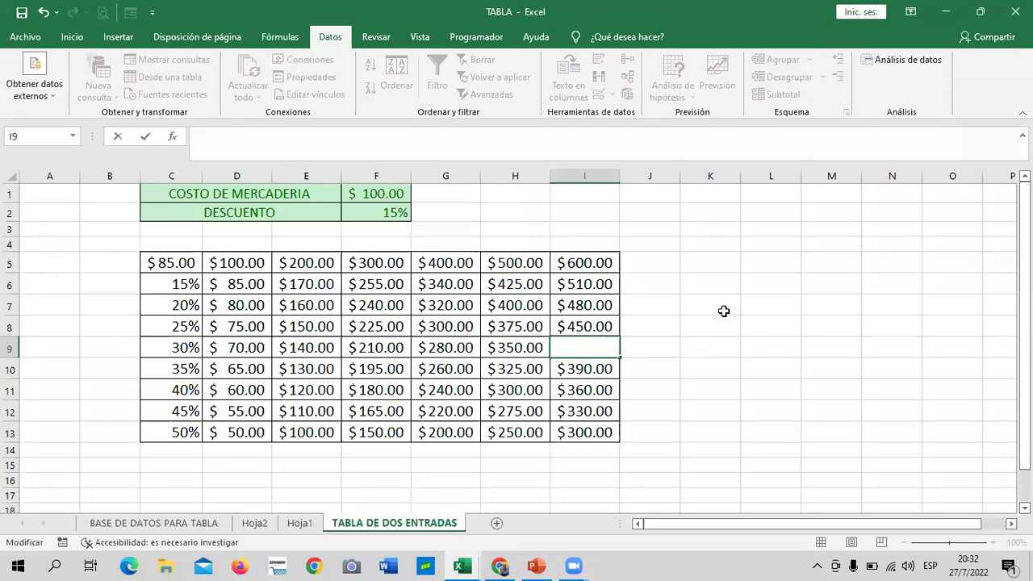
{"action": "key", "text": "Escape"}
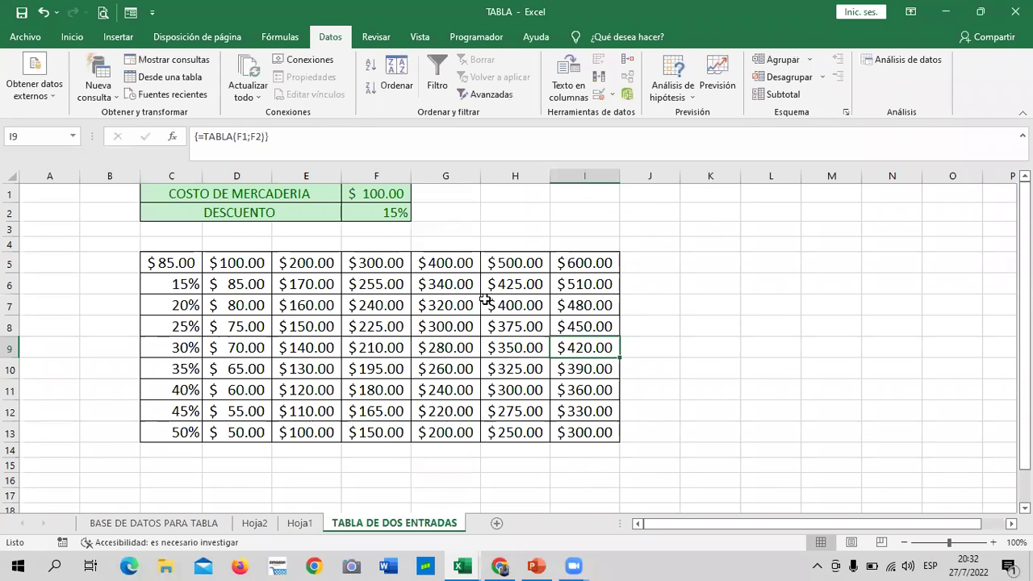
Step: Inspect the D5:I5 price row, the C5 formula =F1-(F1*F2) and the DESCUENTO value in F2
{"action": "left_click", "coordinate": [270, 261]}
{"action": "left_click_drag", "start_coordinate": [272, 262], "coordinate": [585, 257]}
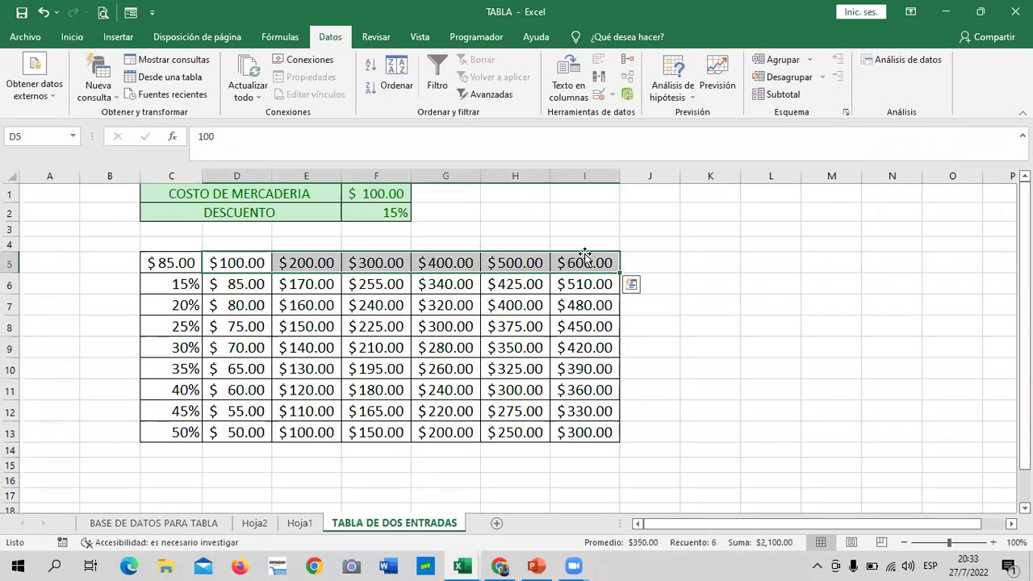
{"action": "left_click", "coordinate": [684, 247]}
{"action": "left_click_drag", "start_coordinate": [243, 261], "coordinate": [578, 261]}
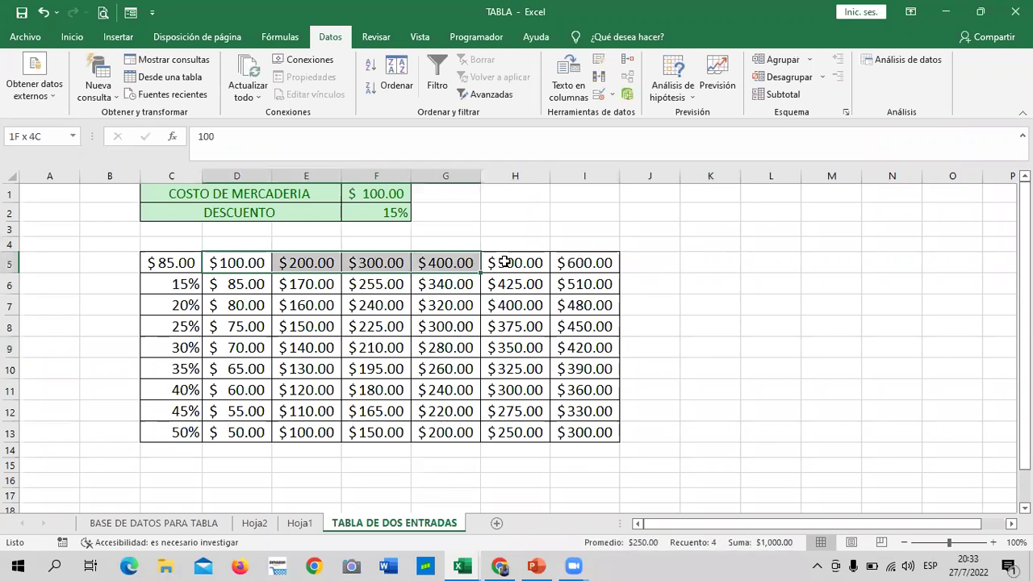
{"action": "left_click", "coordinate": [234, 339]}
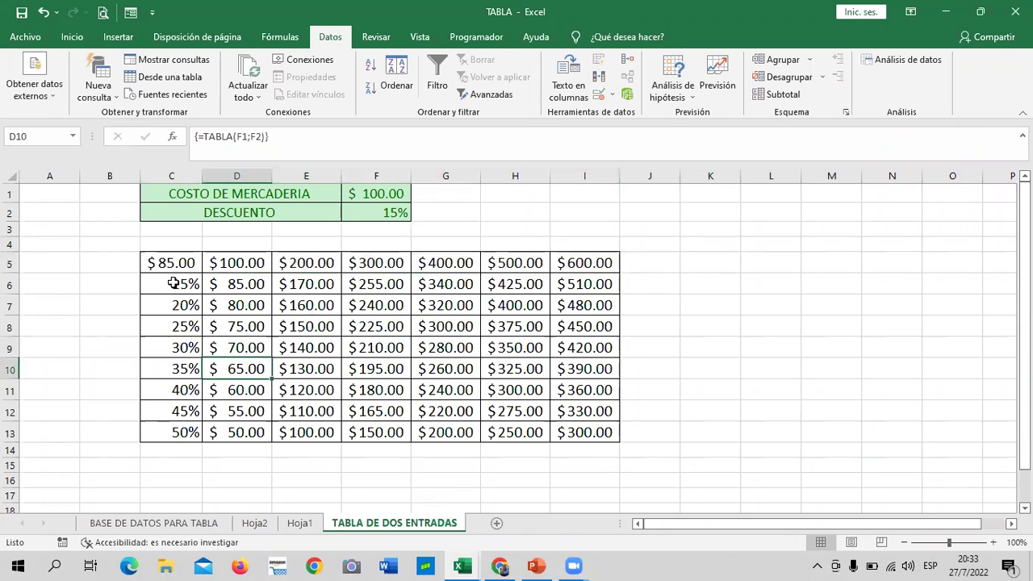
{"action": "left_click", "coordinate": [178, 284]}
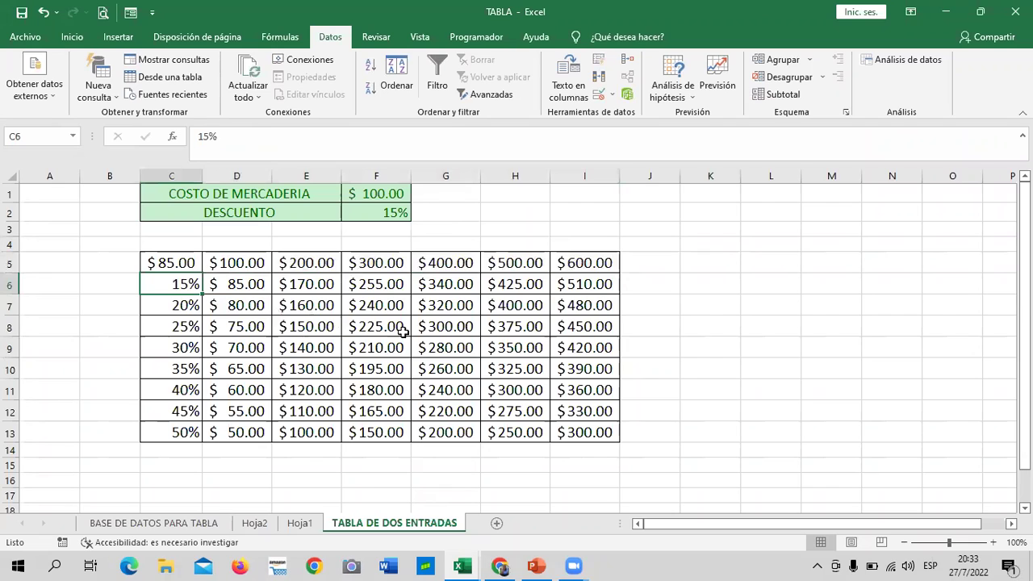
{"action": "left_click", "coordinate": [162, 263]}
{"action": "left_click", "coordinate": [392, 213]}
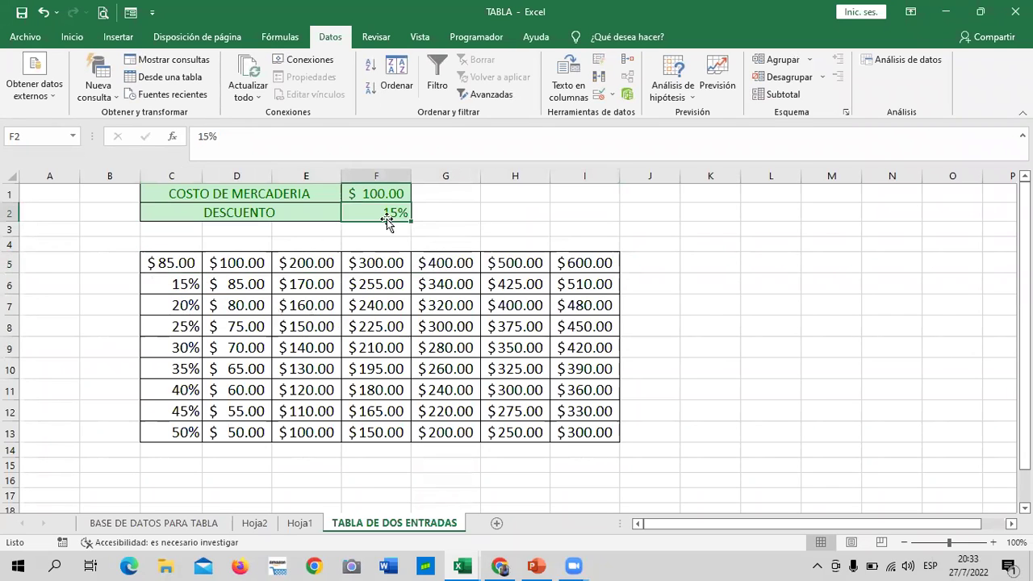
{"action": "left_click", "coordinate": [175, 360]}
Step: Change the C6 discount from 15% to 10%, then recheck F2 and the C5 formula
{"action": "left_click", "coordinate": [164, 287]}
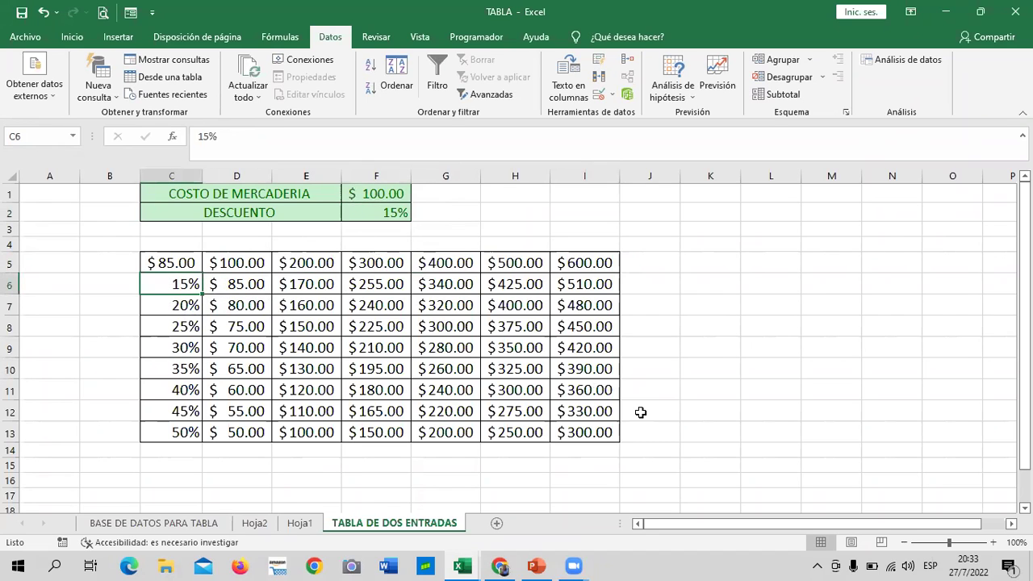
{"action": "type", "text": "10"}
{"action": "key", "text": "Return"}
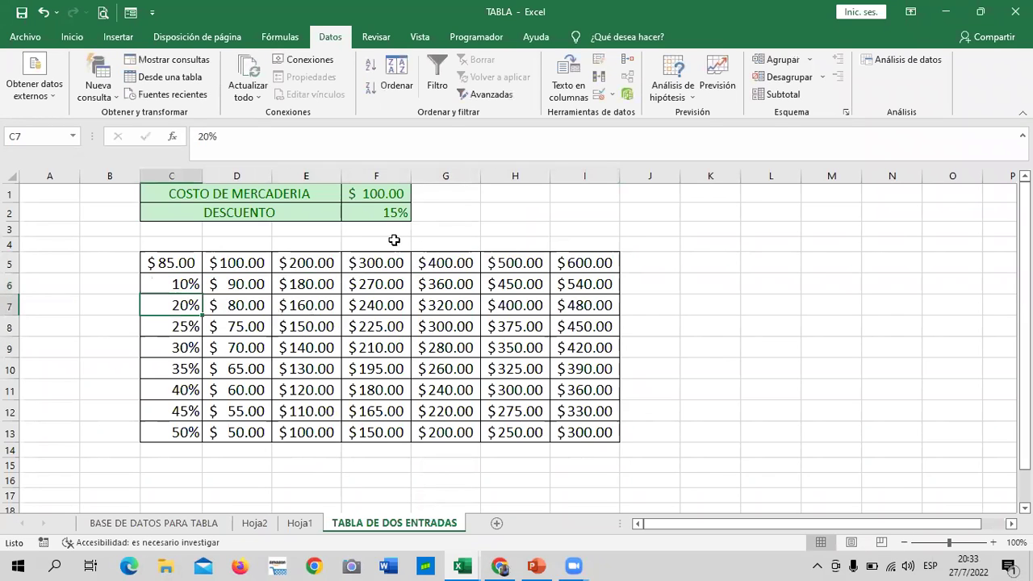
{"action": "left_click", "coordinate": [375, 210]}
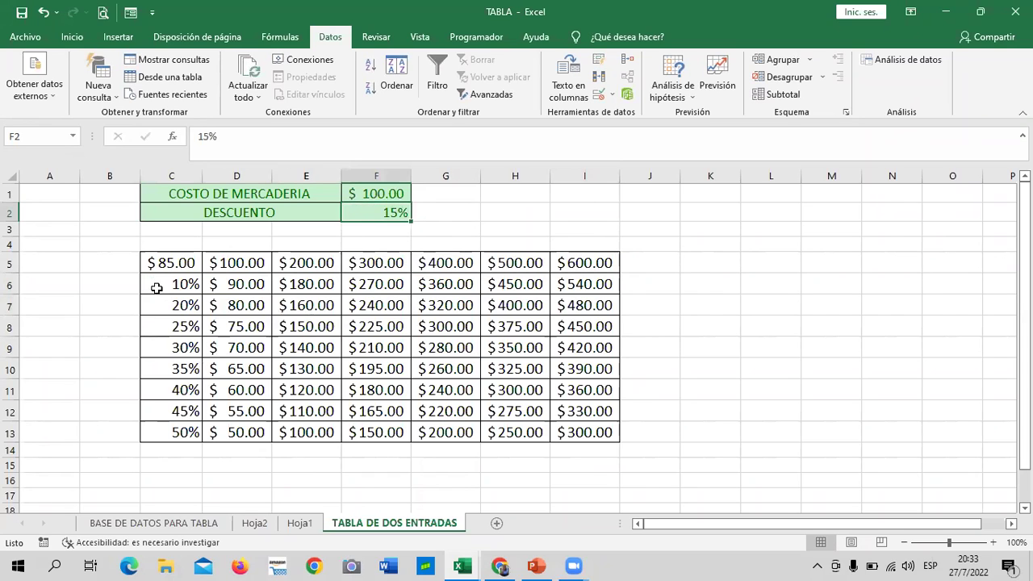
{"action": "left_click", "coordinate": [177, 265]}
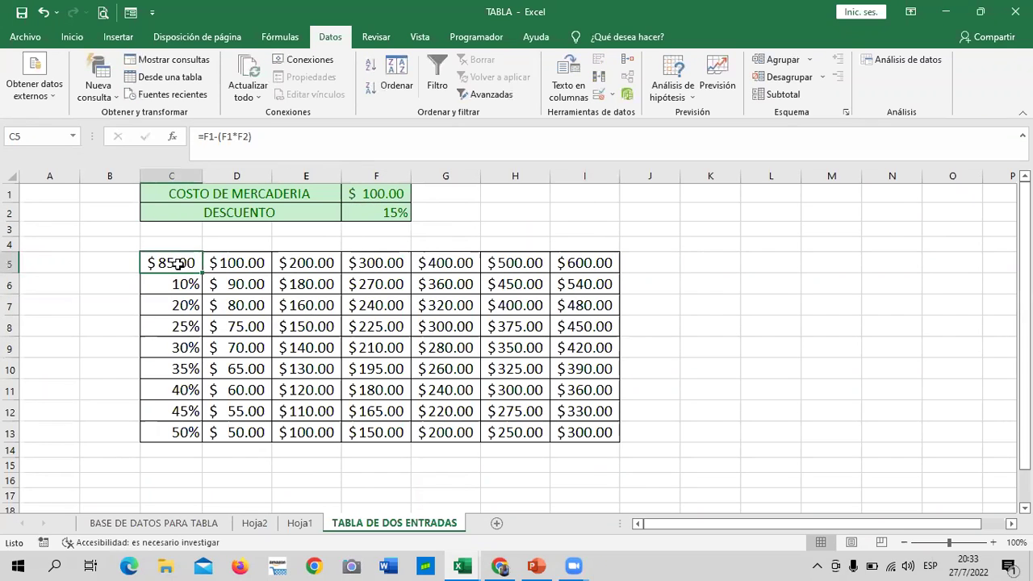
Step: Set DESCUENTO in F2 to 10% and confirm C5 recalculates to $90.00
{"action": "left_click", "coordinate": [395, 213]}
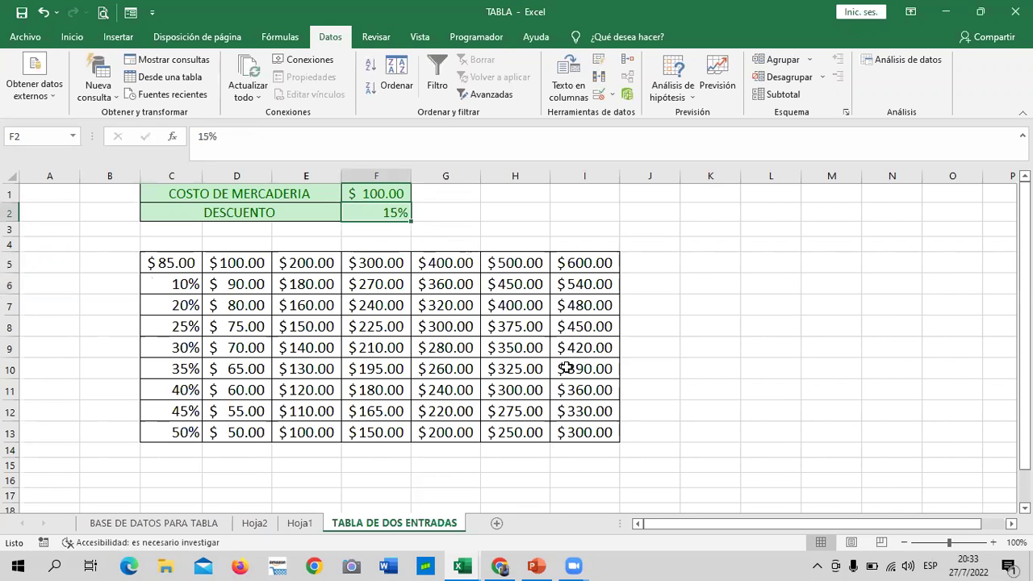
{"action": "type", "text": "10"}
{"action": "key", "text": "Return"}
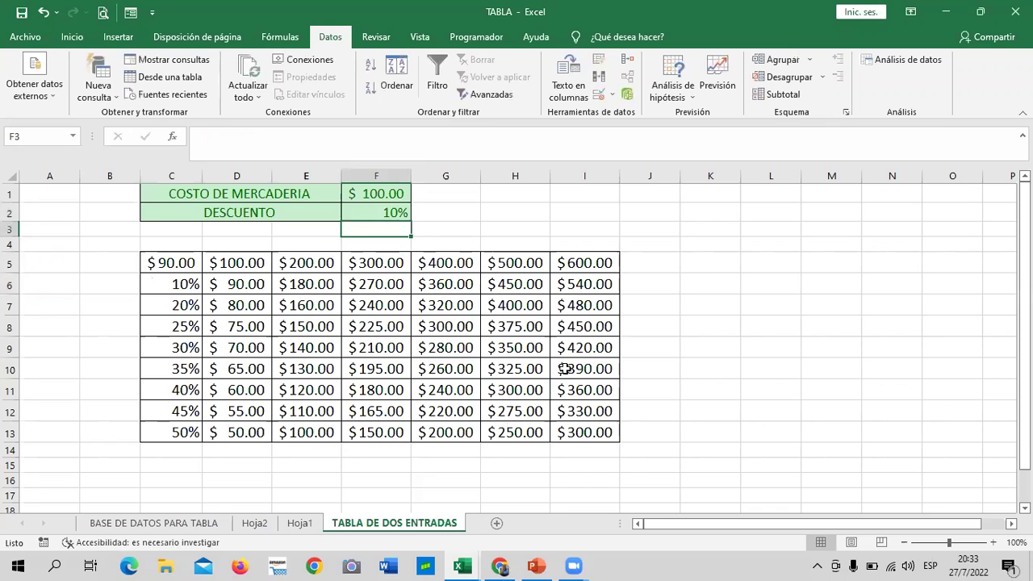
{"action": "left_click", "coordinate": [175, 264]}
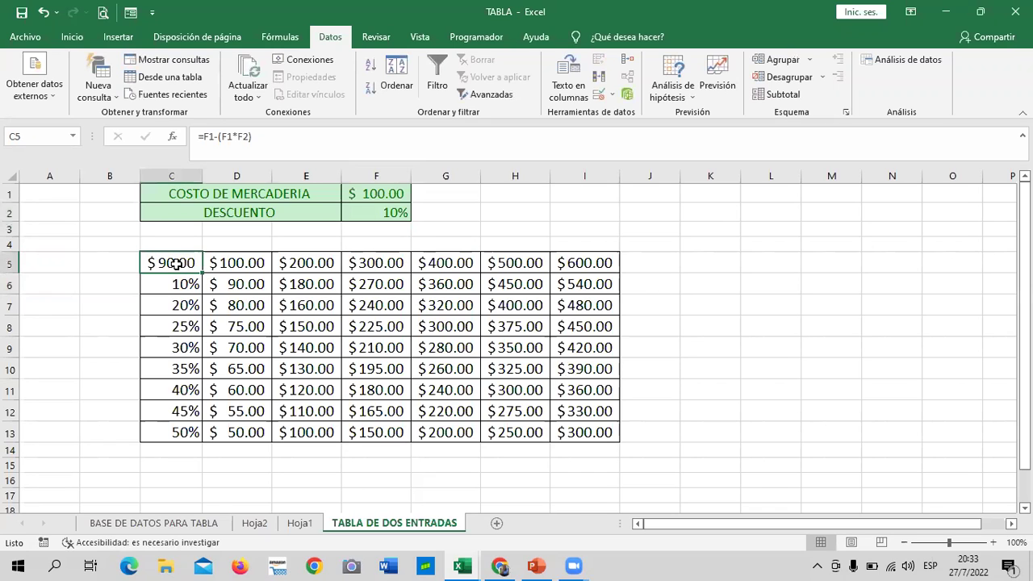
{"action": "left_click", "coordinate": [249, 291]}
{"action": "left_click", "coordinate": [181, 268]}
Step: Change the last discount in C13 from 50% to 55%
{"action": "left_click", "coordinate": [175, 283]}
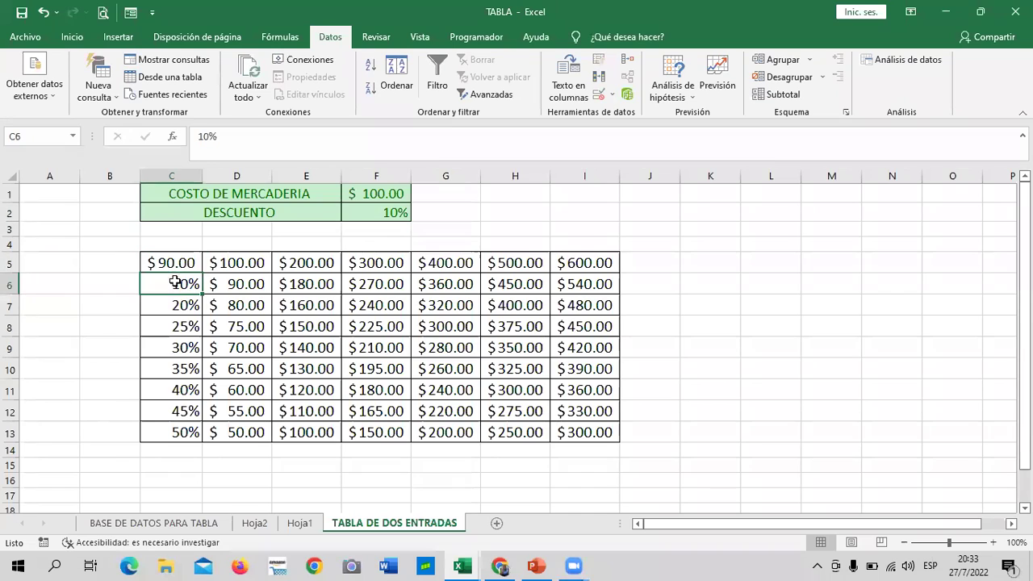
{"action": "left_click", "coordinate": [172, 307]}
{"action": "left_click", "coordinate": [164, 427]}
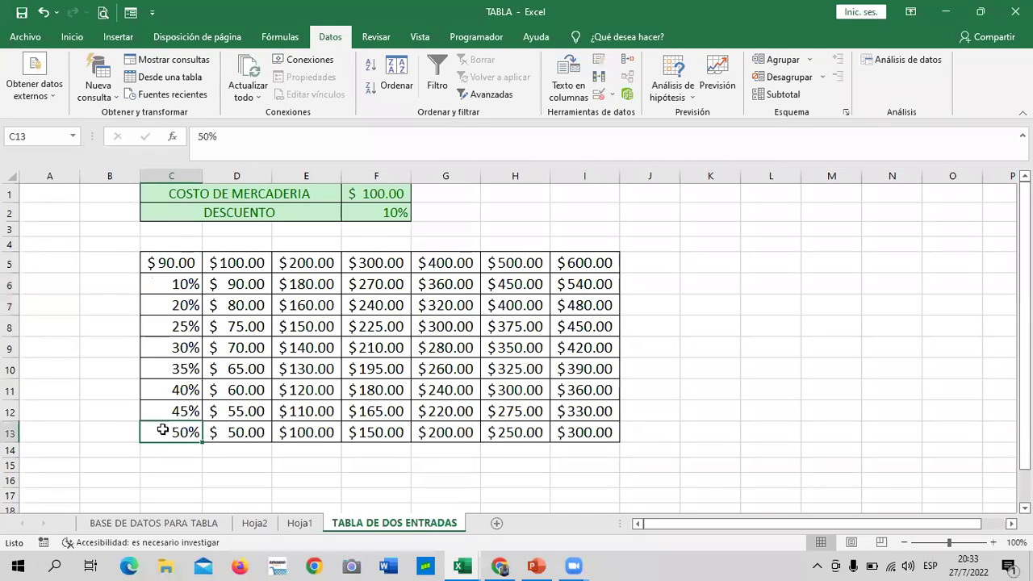
{"action": "type", "text": "55"}
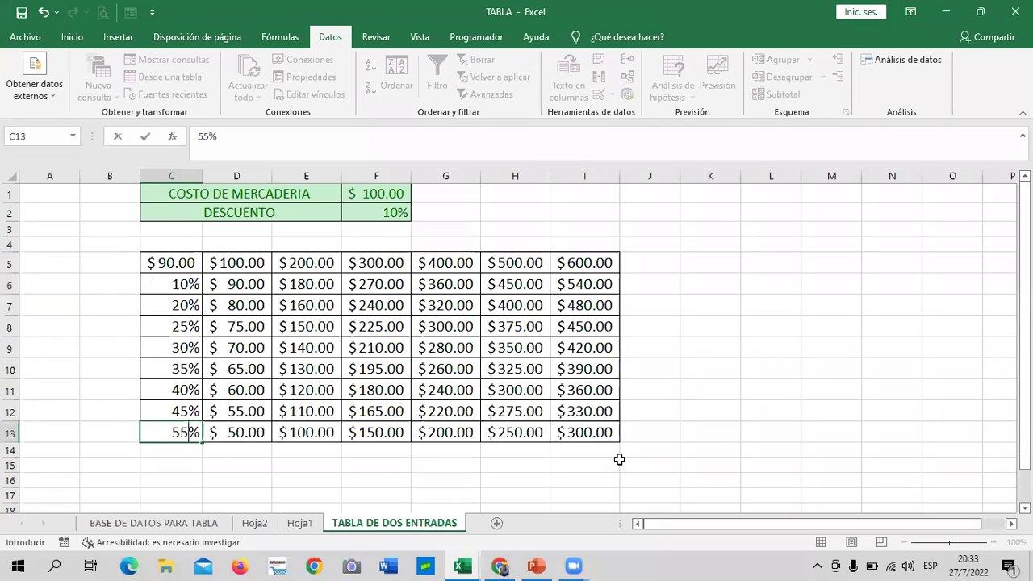
{"action": "key", "text": "Return"}
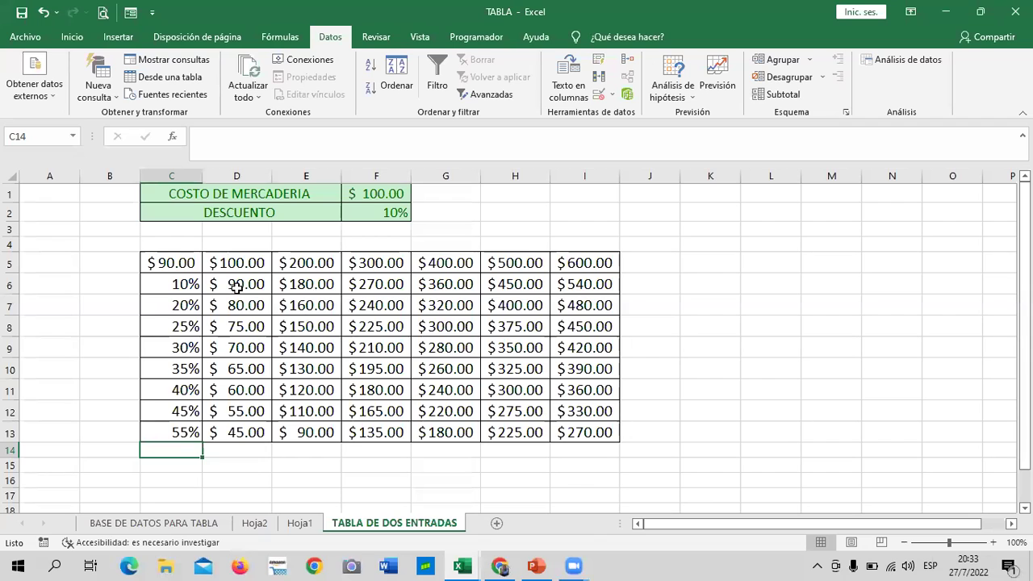
Step: Apply the Énfasis5 cell style to the table results D6:I13
{"action": "left_click_drag", "start_coordinate": [236, 288], "coordinate": [590, 437]}
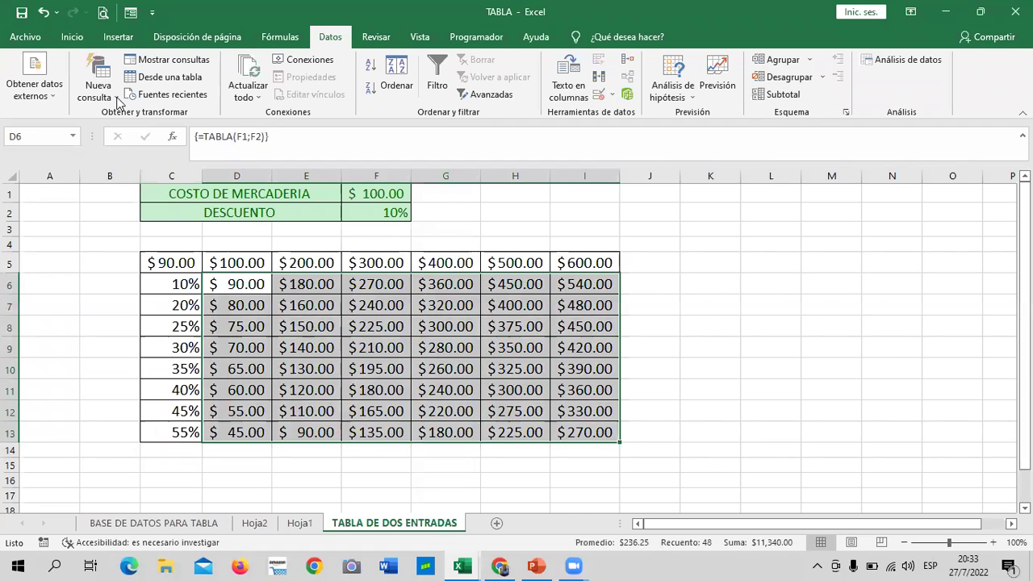
{"action": "left_click", "coordinate": [71, 36]}
{"action": "left_click", "coordinate": [733, 88]}
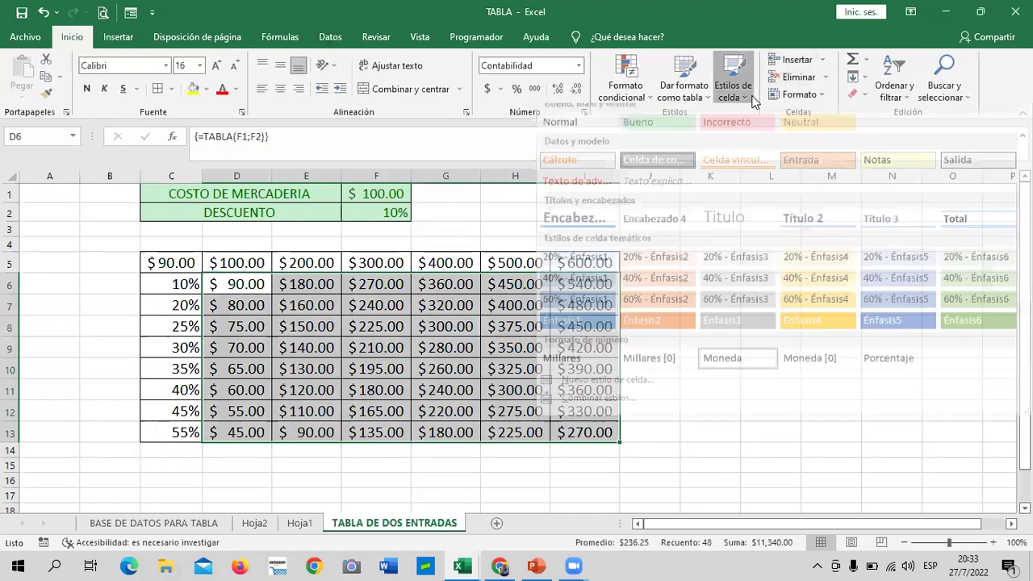
{"action": "left_click", "coordinate": [886, 330]}
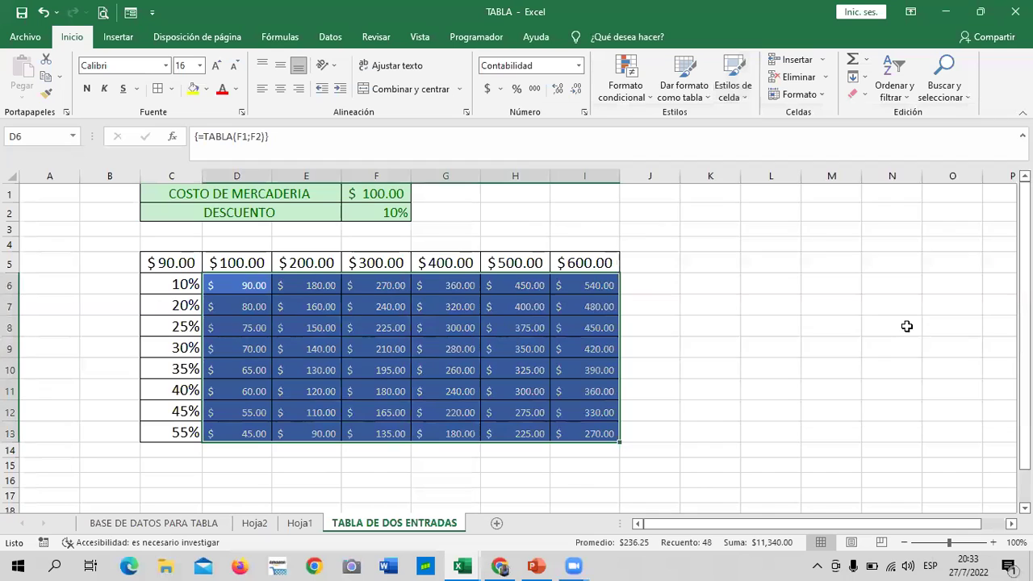
{"action": "left_click", "coordinate": [892, 450]}
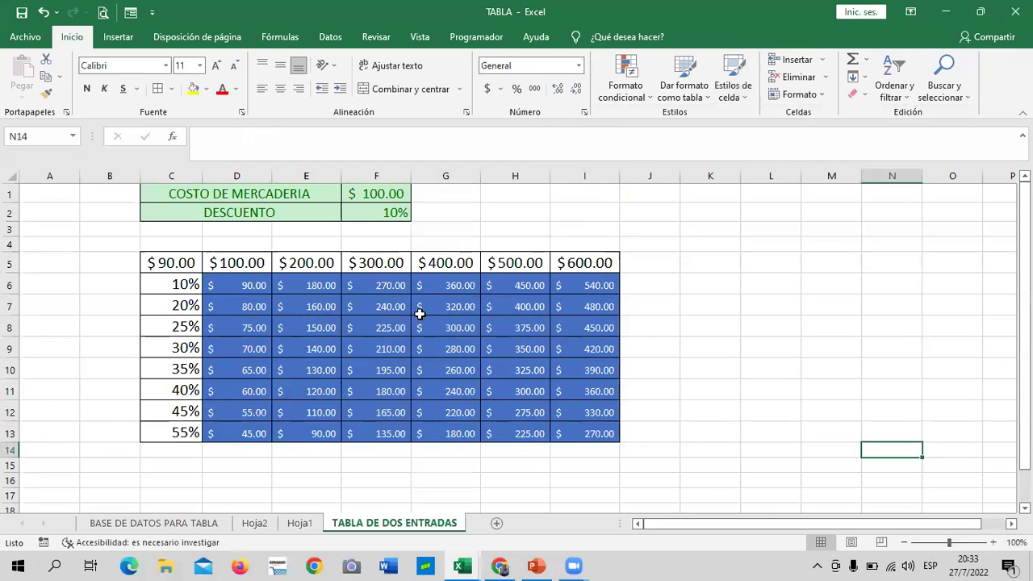
{"action": "key", "text": "ctrl+z"}
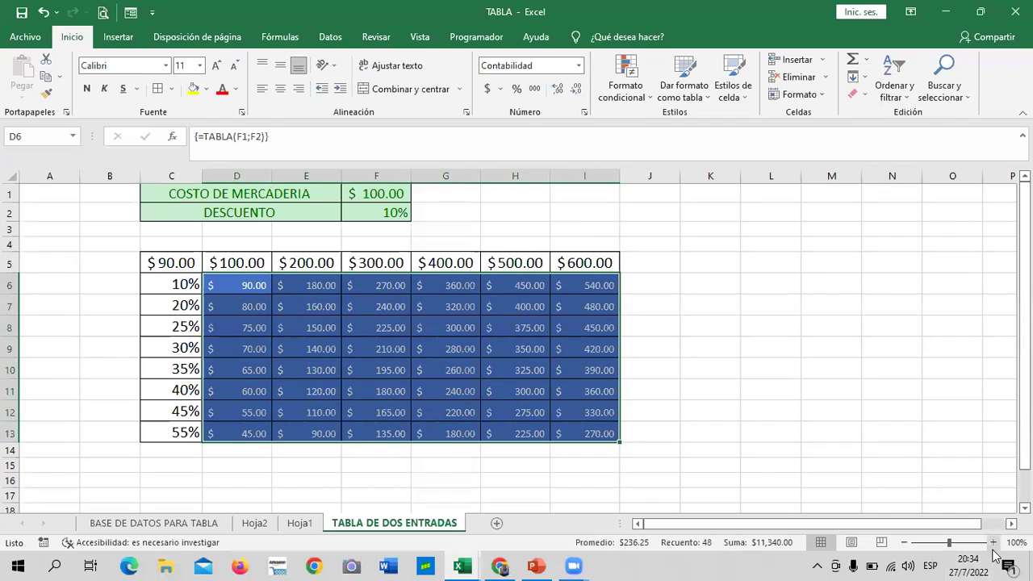
Step: Zoom the sheet in to 120% to view the styled table
{"action": "left_click", "coordinate": [994, 544]}
{"action": "left_click", "coordinate": [994, 543]}
{"action": "left_click", "coordinate": [911, 406]}
{"action": "scroll", "coordinate": [906, 407], "scroll_direction": "down", "scroll_amount": 1}
{"action": "scroll", "coordinate": [906, 407], "scroll_direction": "up", "scroll_amount": 1}
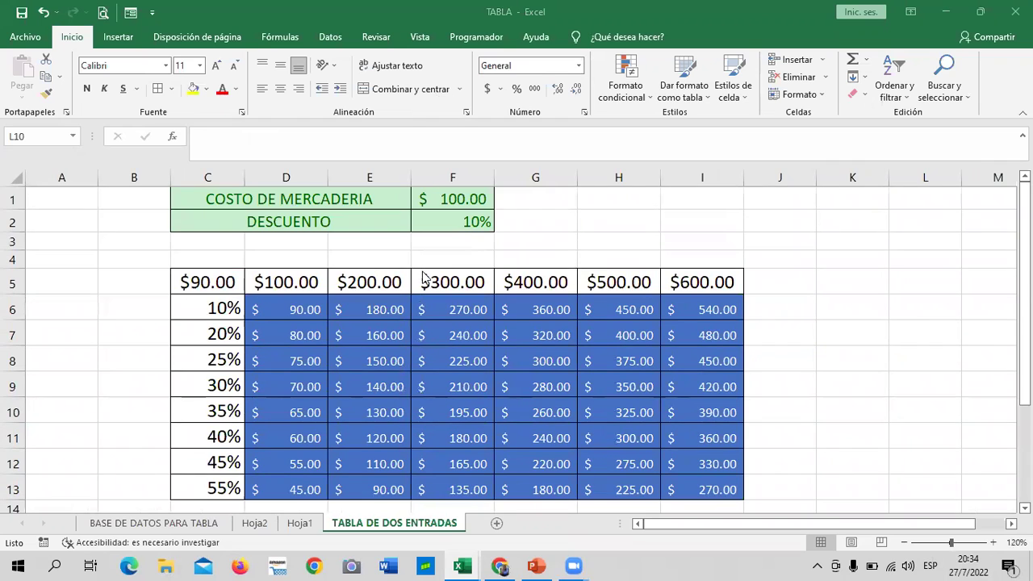
{"action": "scroll", "coordinate": [436, 291], "scroll_direction": "down", "scroll_amount": 2}
{"action": "scroll", "coordinate": [653, 324], "scroll_direction": "up", "scroll_amount": 1}
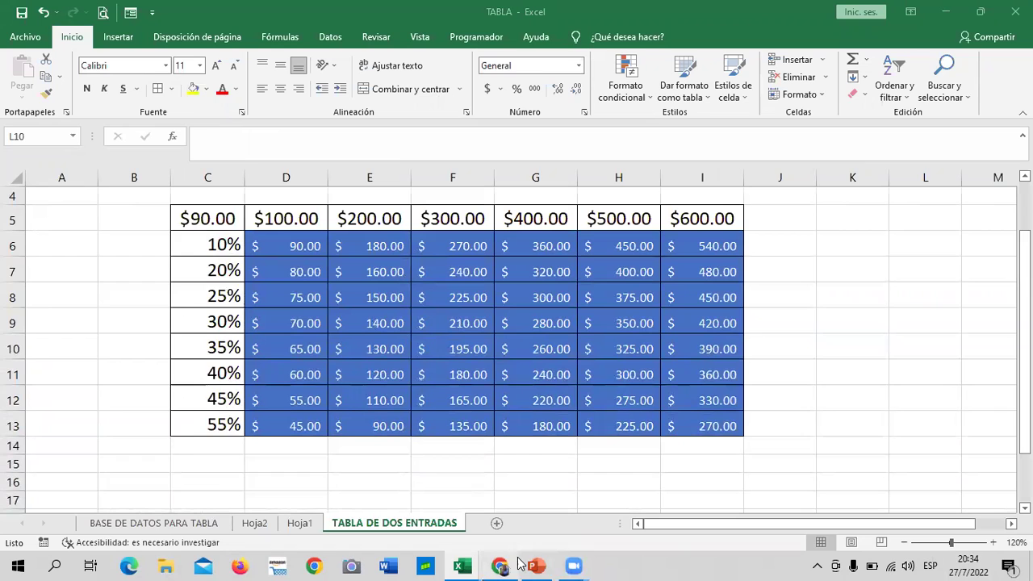
Step: Switch to the quarterly sales workbook and delete the Mouse quantity in D4
{"action": "mouse_move", "coordinate": [467, 562]}
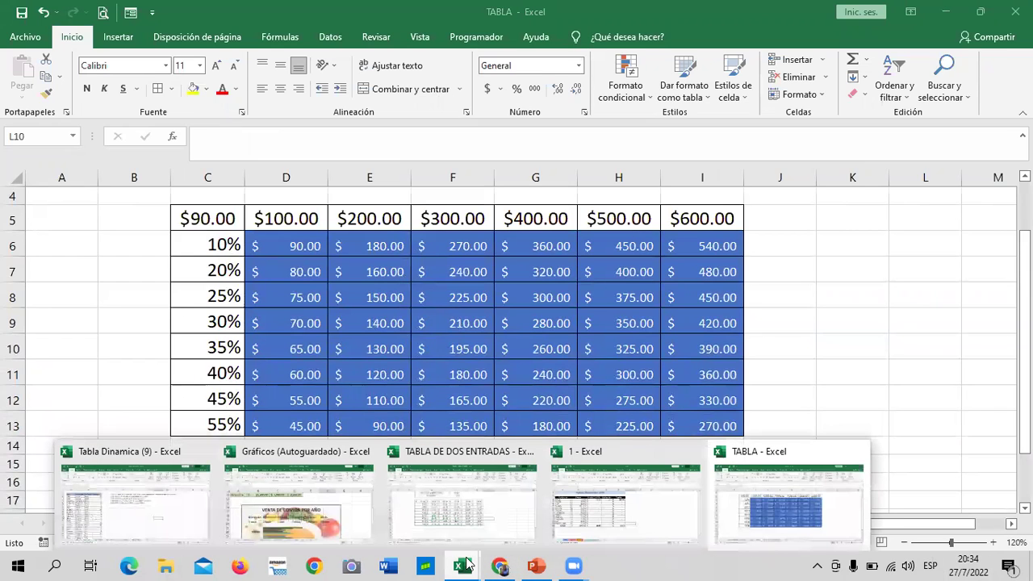
{"action": "left_click", "coordinate": [613, 500]}
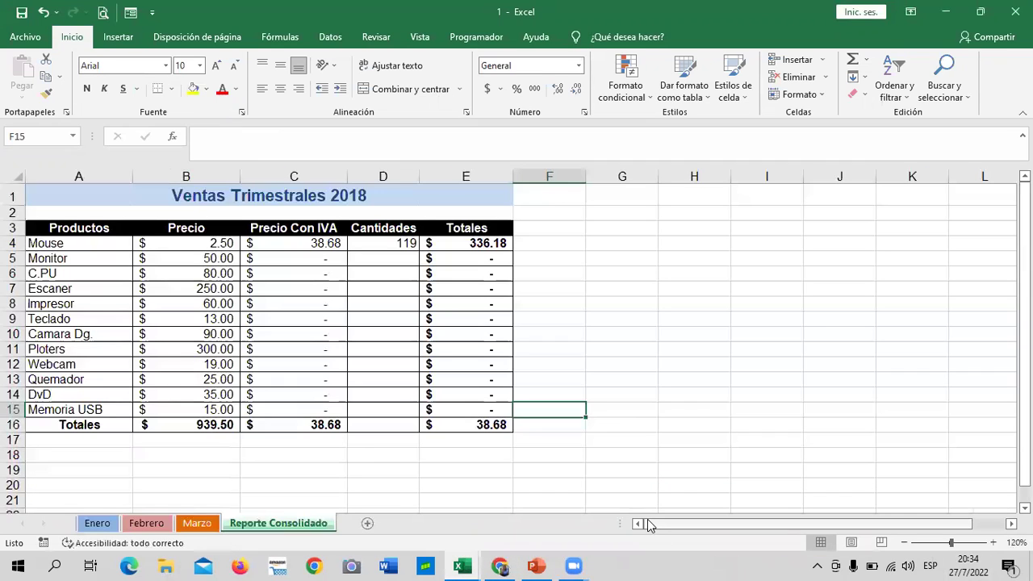
{"action": "left_click", "coordinate": [694, 299]}
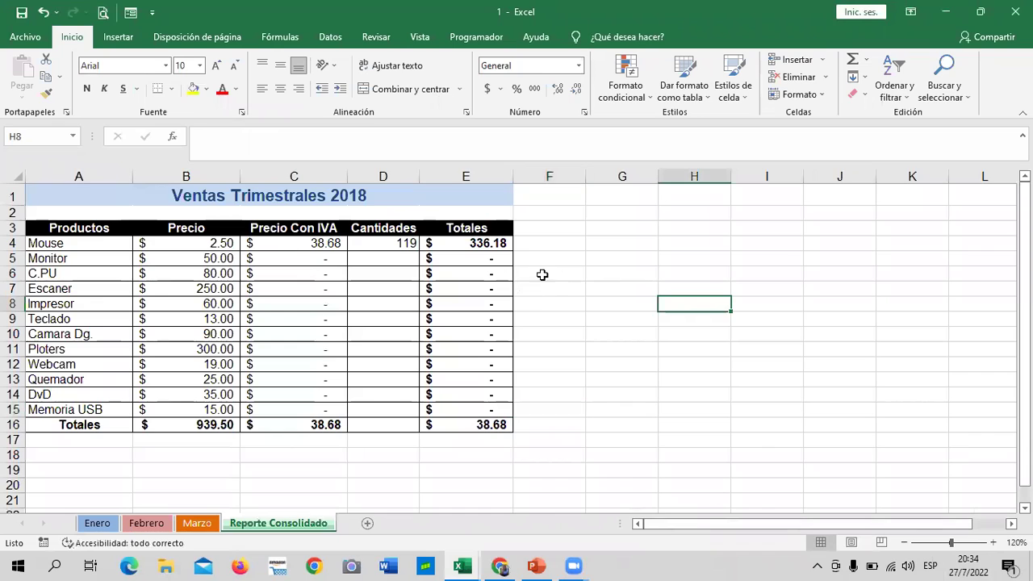
{"action": "left_click", "coordinate": [384, 246]}
{"action": "key", "text": "Delete"}
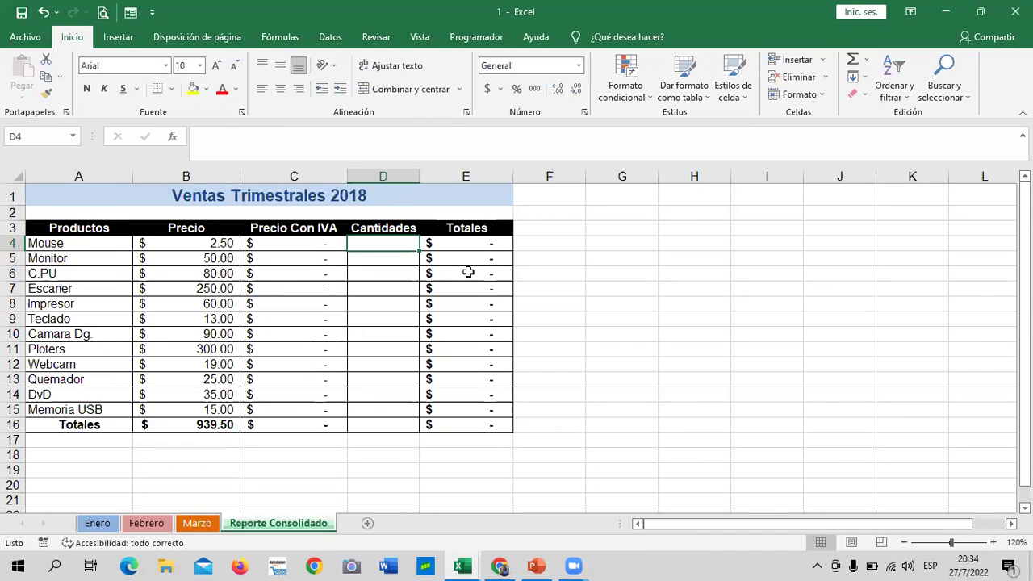
Step: Review the Mouse row's B4 price and C4 and E4 formulas, then go to the Enero sheet
{"action": "left_click", "coordinate": [703, 430]}
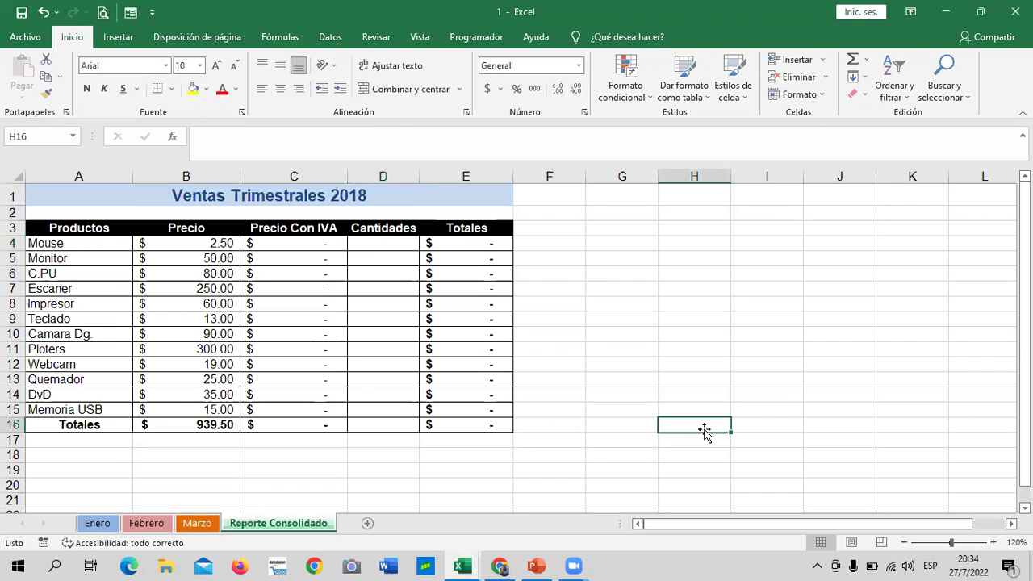
{"action": "left_click", "coordinate": [414, 470]}
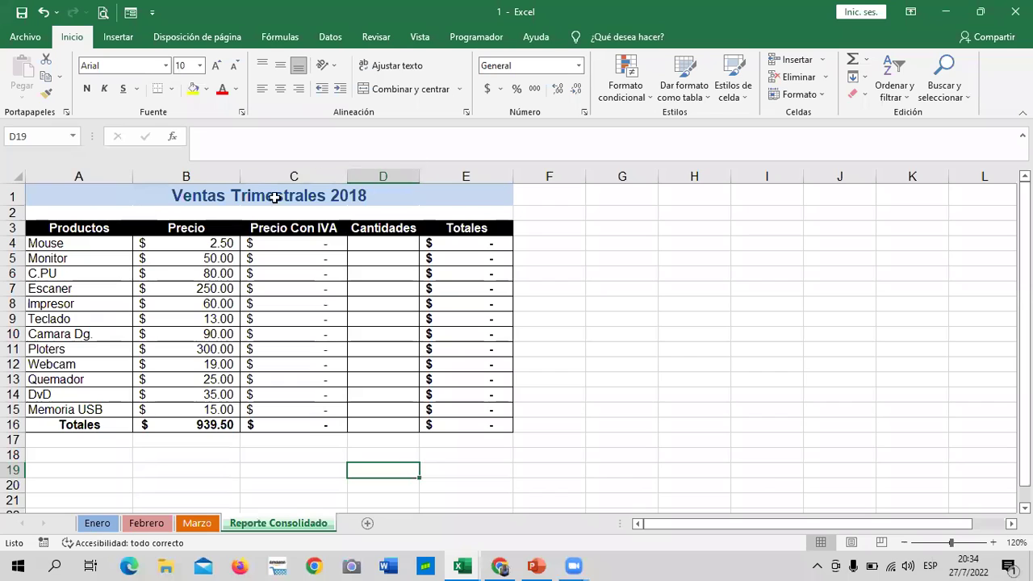
{"action": "left_click", "coordinate": [77, 245]}
{"action": "left_click", "coordinate": [175, 246]}
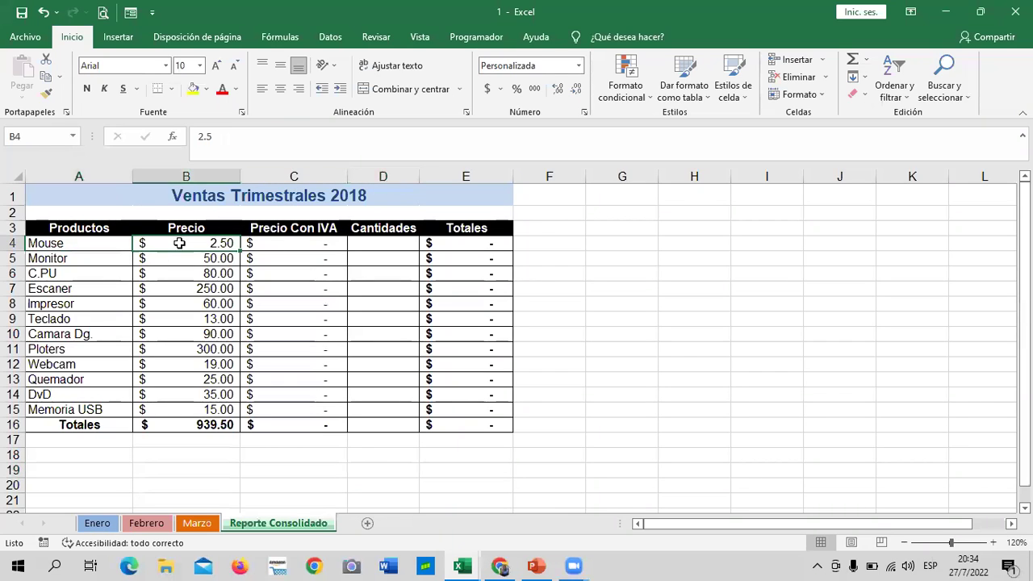
{"action": "left_click", "coordinate": [301, 242]}
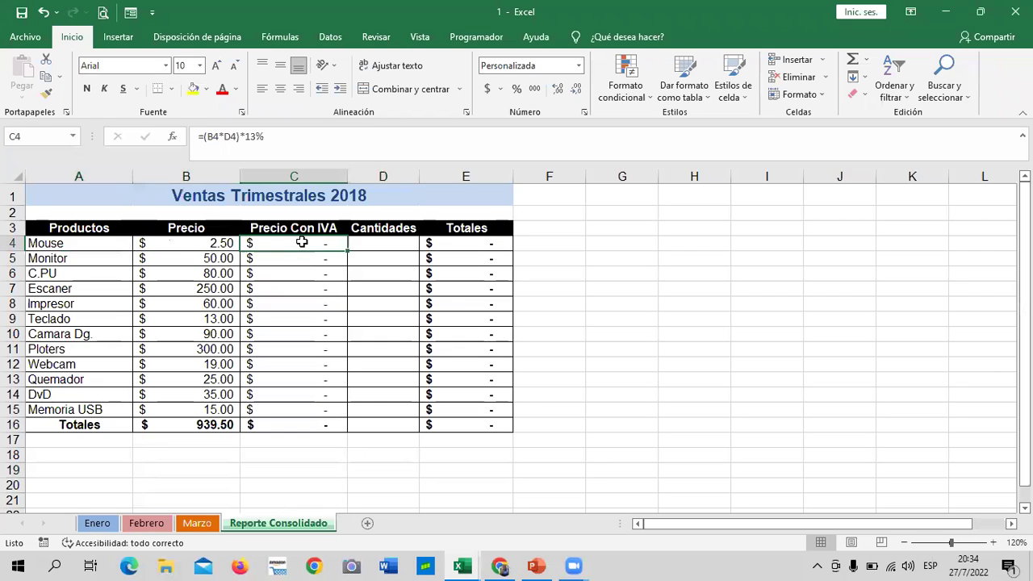
{"action": "left_click", "coordinate": [463, 242]}
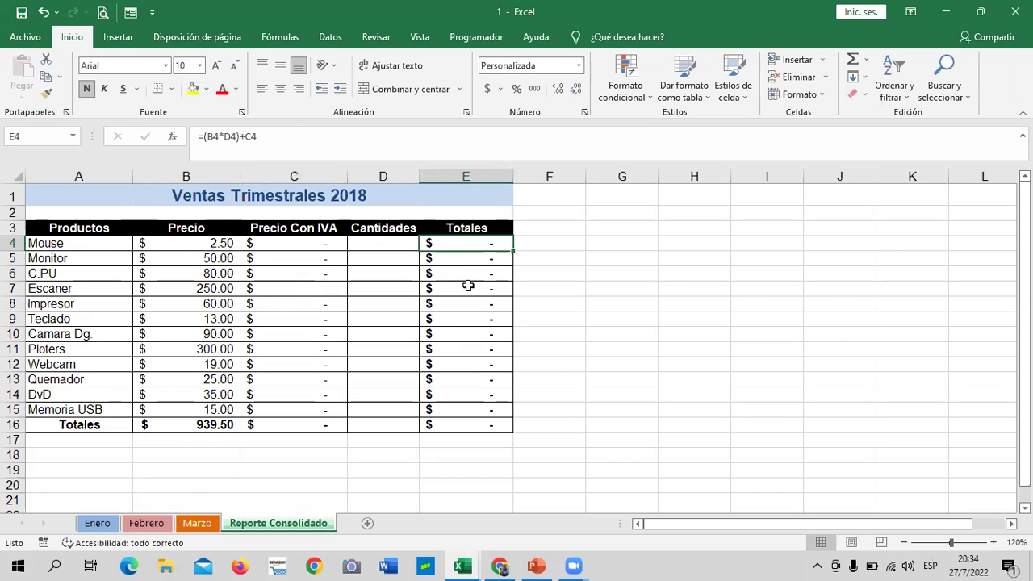
{"action": "left_click", "coordinate": [389, 243]}
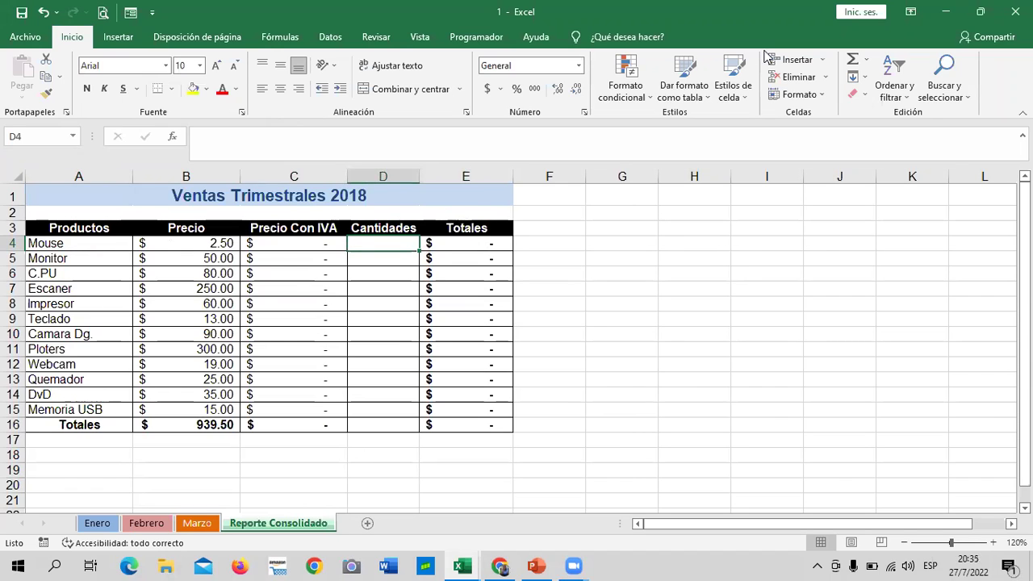
{"action": "left_click", "coordinate": [628, 305]}
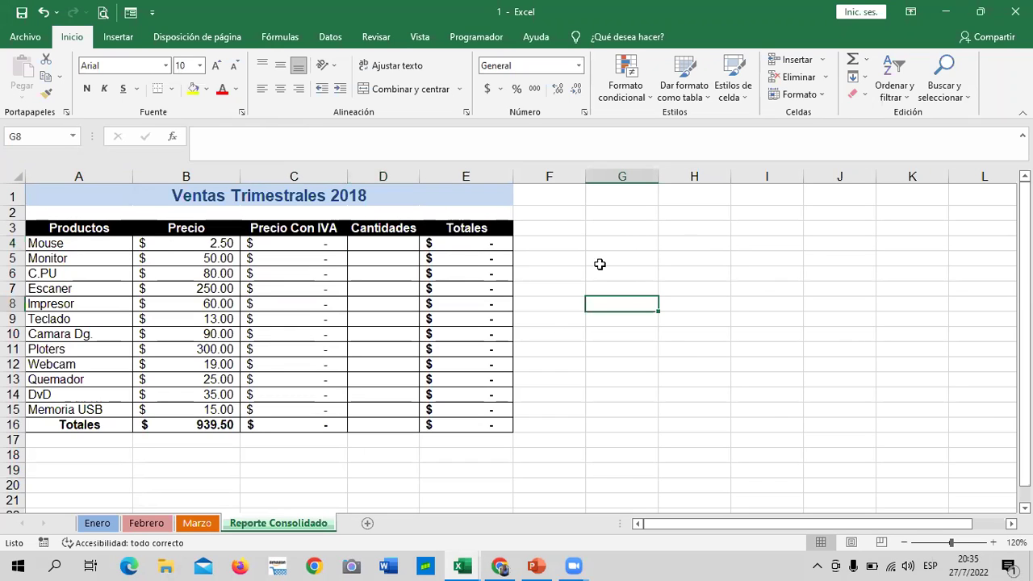
{"action": "left_click", "coordinate": [561, 459]}
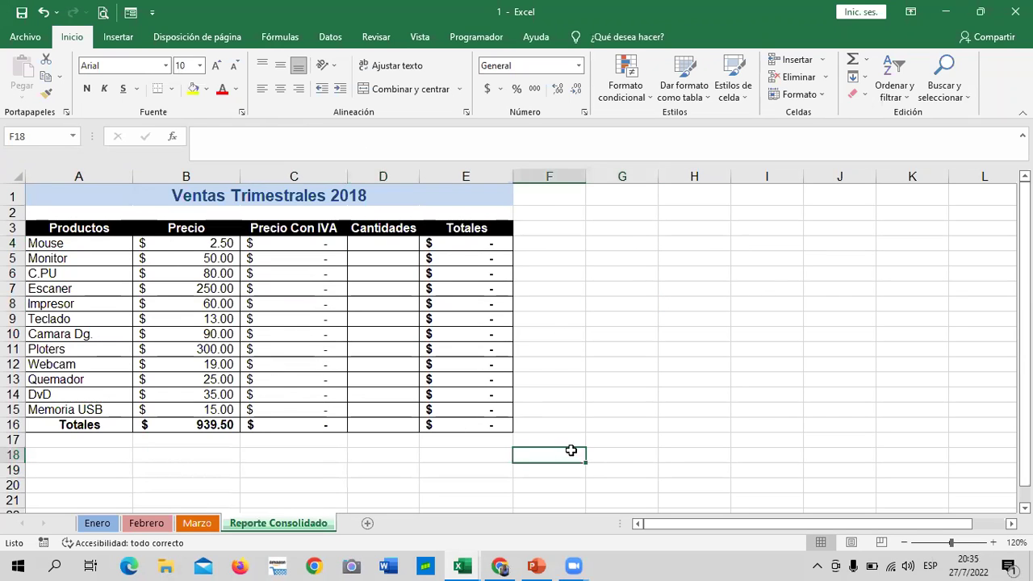
{"action": "left_click", "coordinate": [96, 524]}
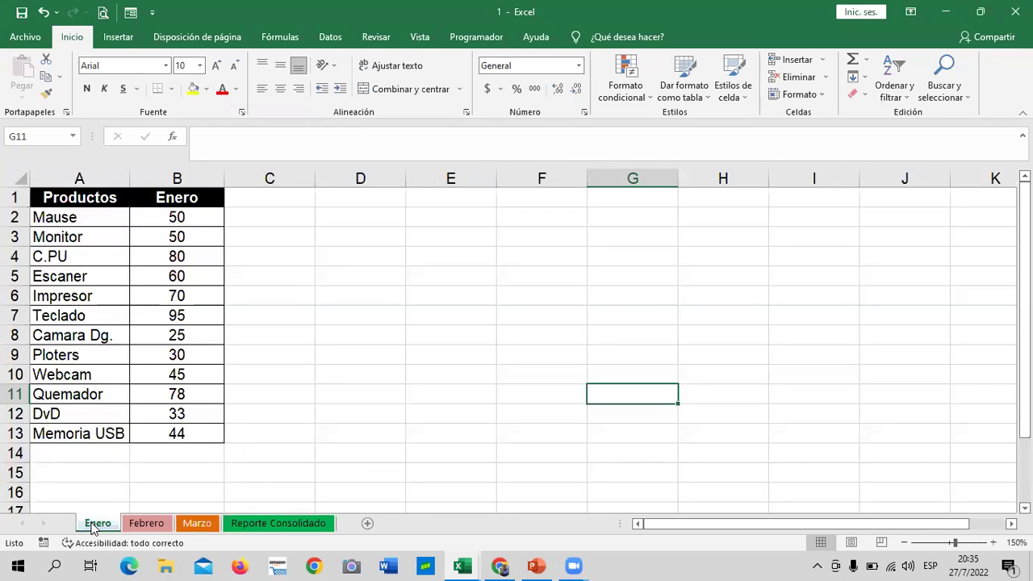
{"action": "left_click", "coordinate": [157, 524]}
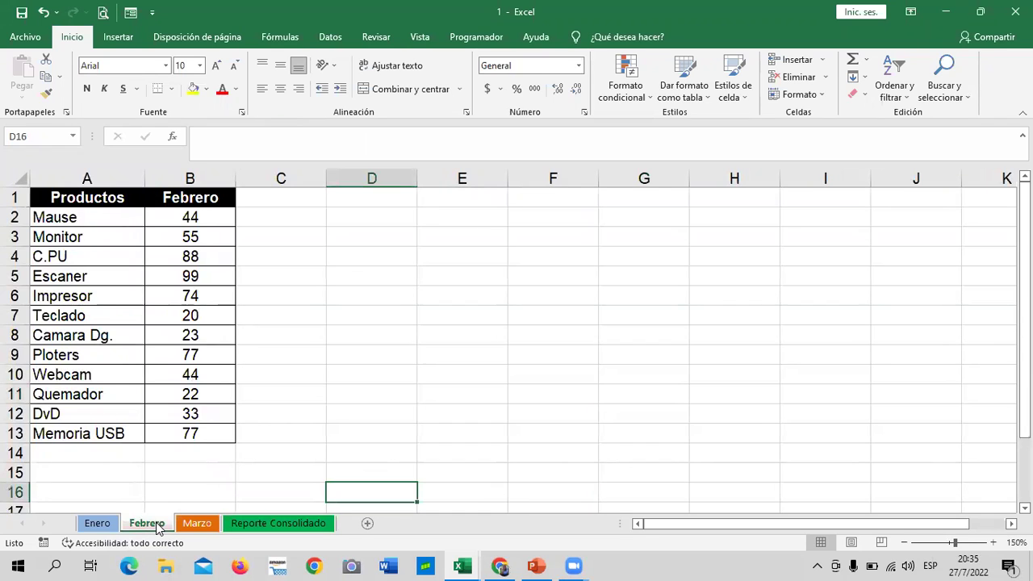
{"action": "left_click", "coordinate": [95, 525]}
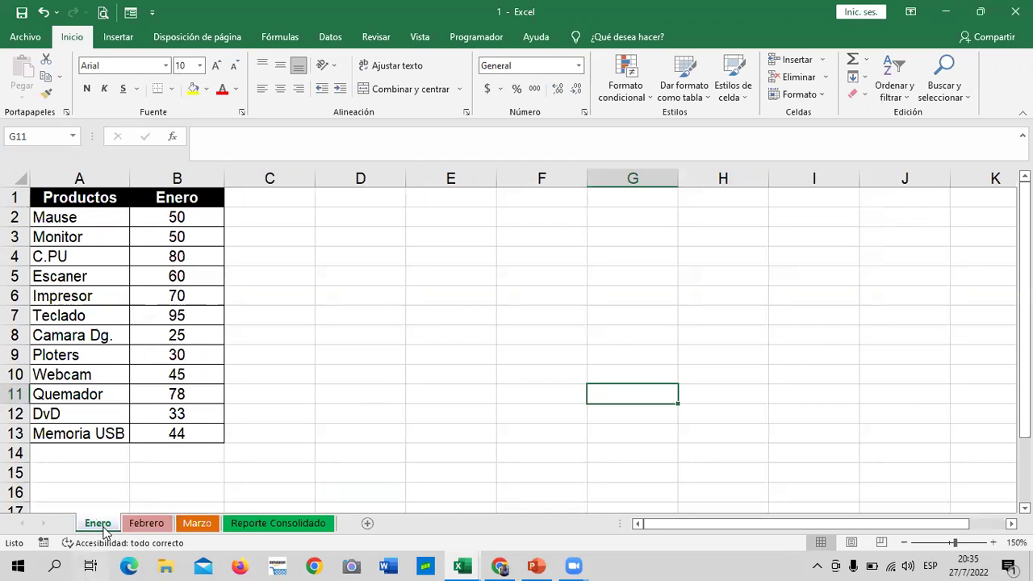
{"action": "left_click", "coordinate": [142, 525]}
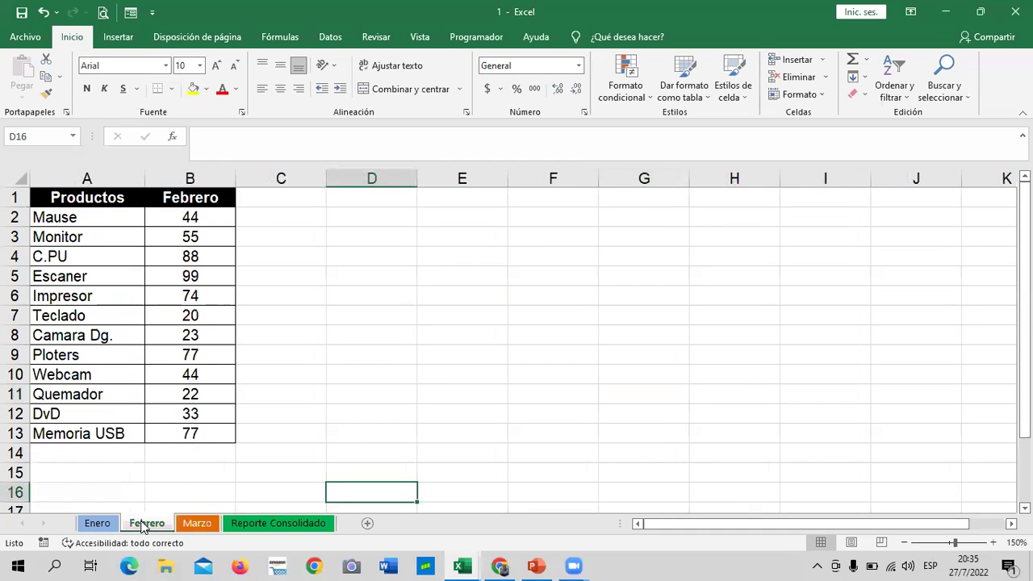
{"action": "left_click", "coordinate": [67, 218]}
{"action": "left_click", "coordinate": [179, 217]}
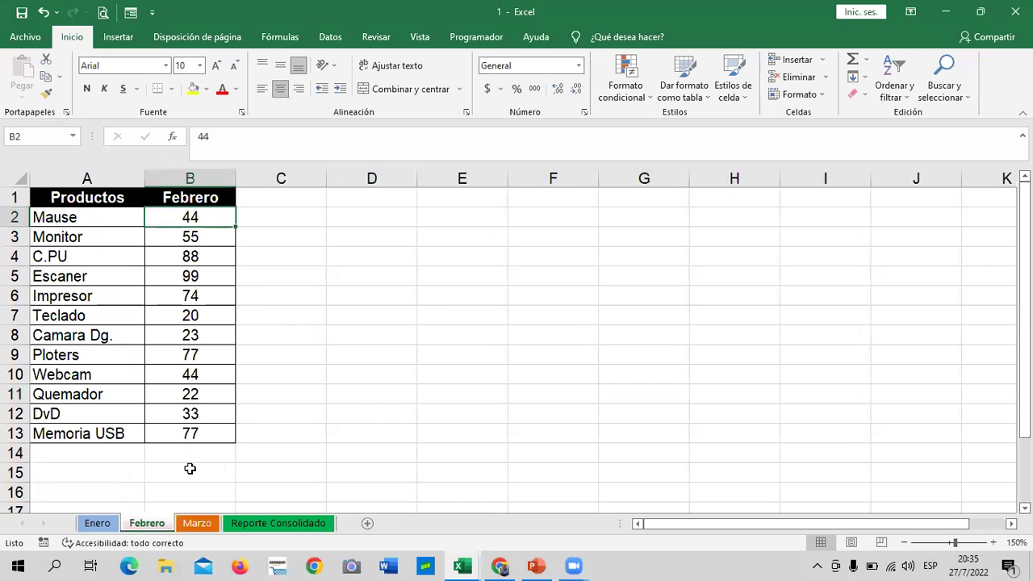
{"action": "left_click", "coordinate": [197, 524]}
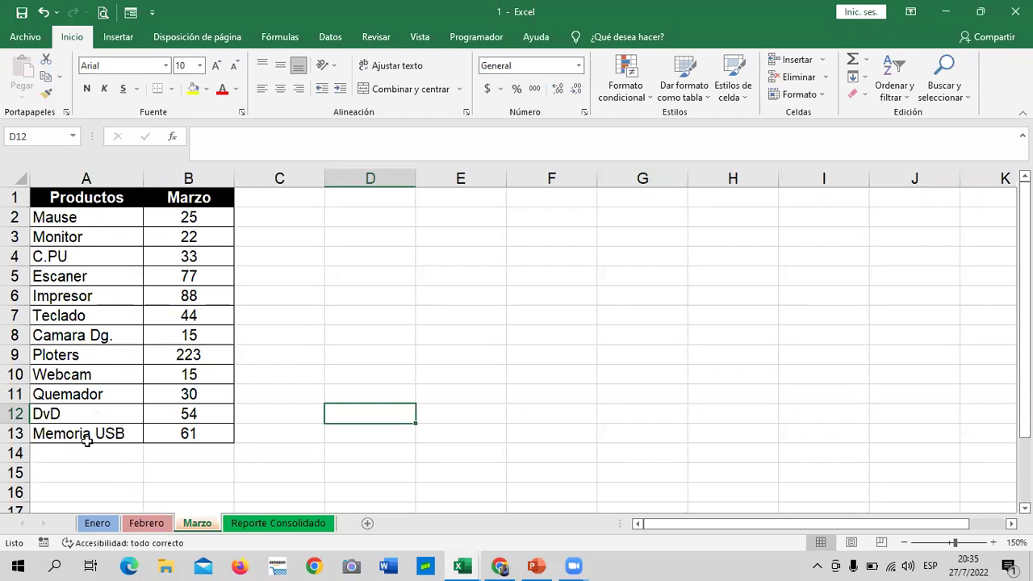
{"action": "left_click", "coordinate": [602, 279]}
{"action": "left_click", "coordinate": [179, 212]}
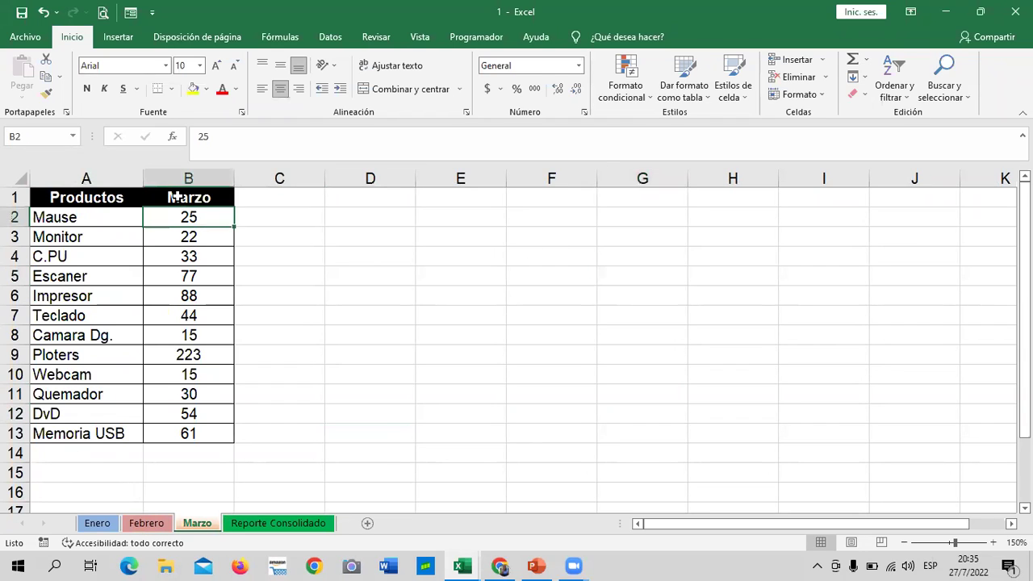
{"action": "left_click", "coordinate": [378, 243]}
{"action": "left_click", "coordinate": [175, 217]}
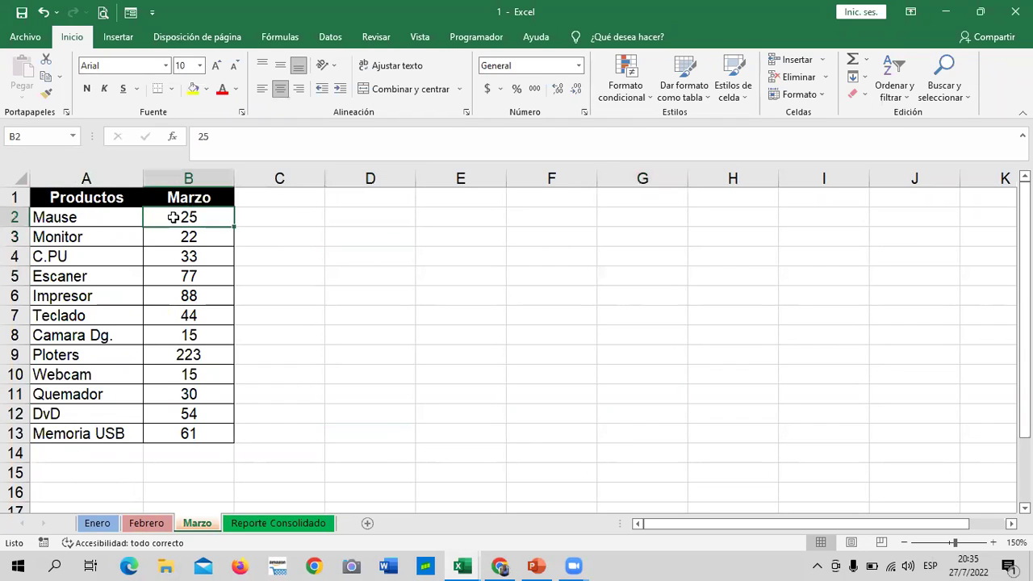
{"action": "left_click", "coordinate": [97, 524]}
{"action": "left_click", "coordinate": [209, 211]}
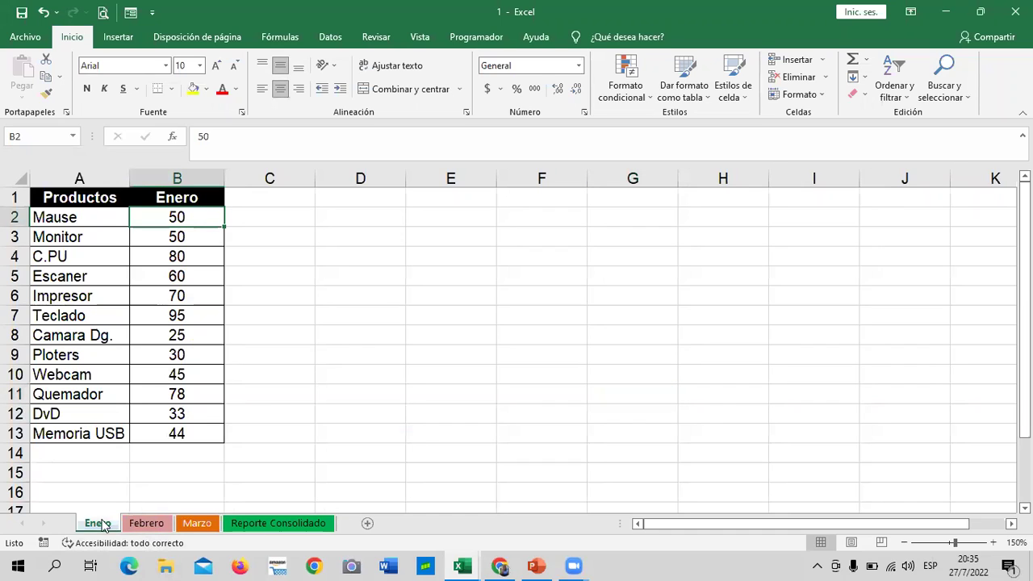
{"action": "left_click", "coordinate": [145, 526]}
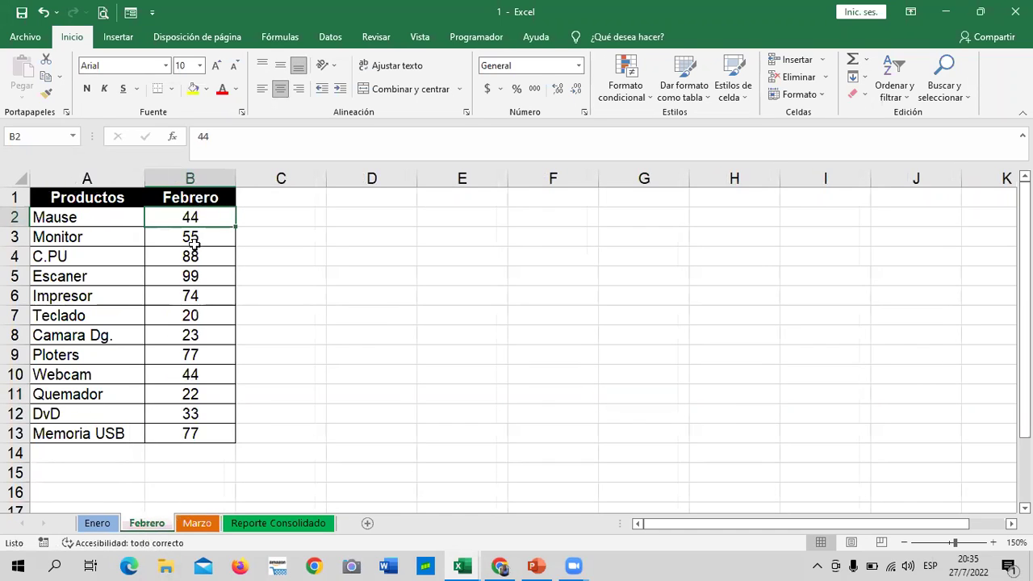
{"action": "left_click", "coordinate": [197, 524]}
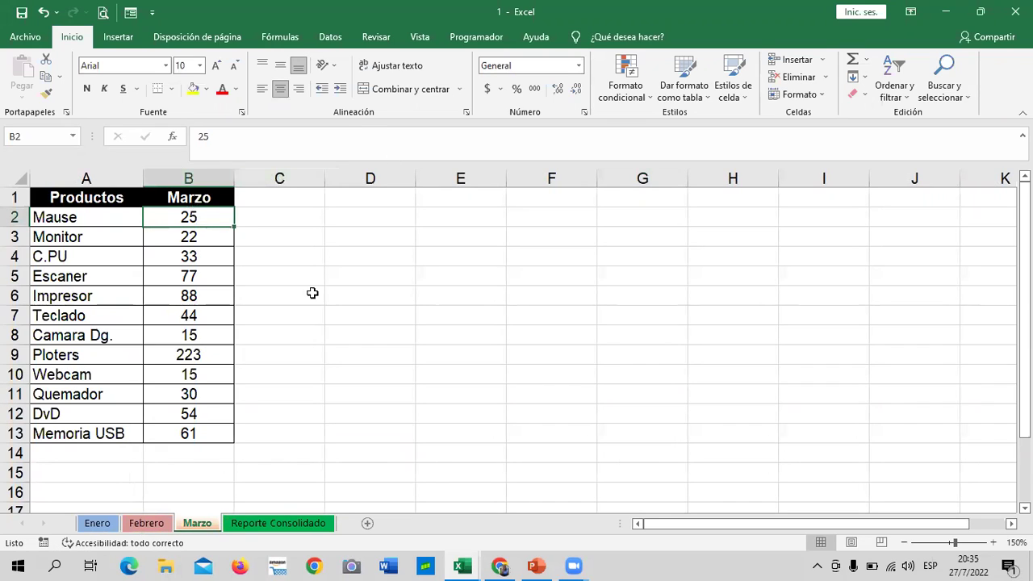
{"action": "left_click", "coordinate": [346, 331]}
{"action": "left_click", "coordinate": [291, 523]}
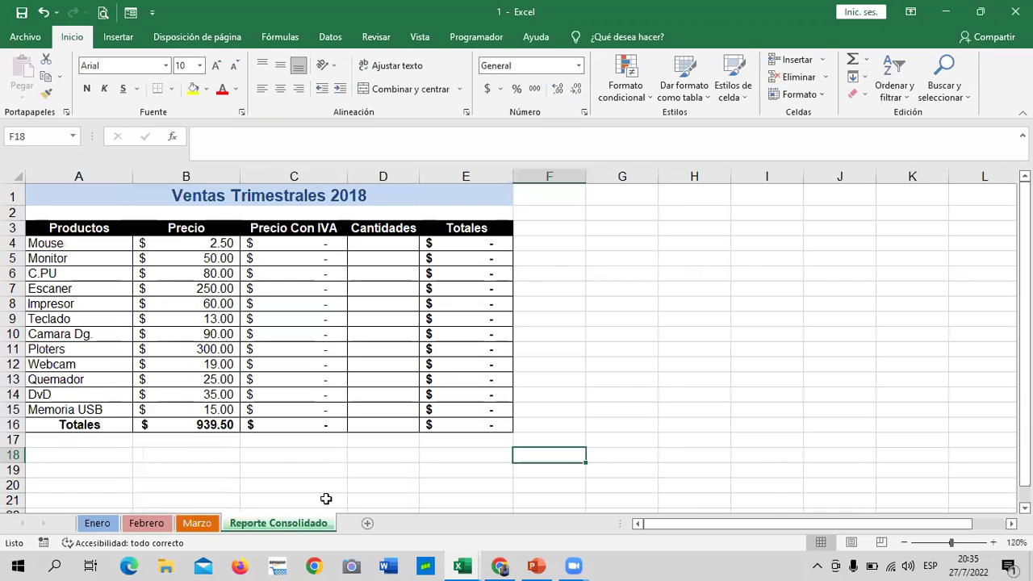
{"action": "left_click", "coordinate": [97, 523]}
{"action": "left_click", "coordinate": [147, 523]}
{"action": "left_click", "coordinate": [197, 523]}
{"action": "left_click", "coordinate": [96, 523]}
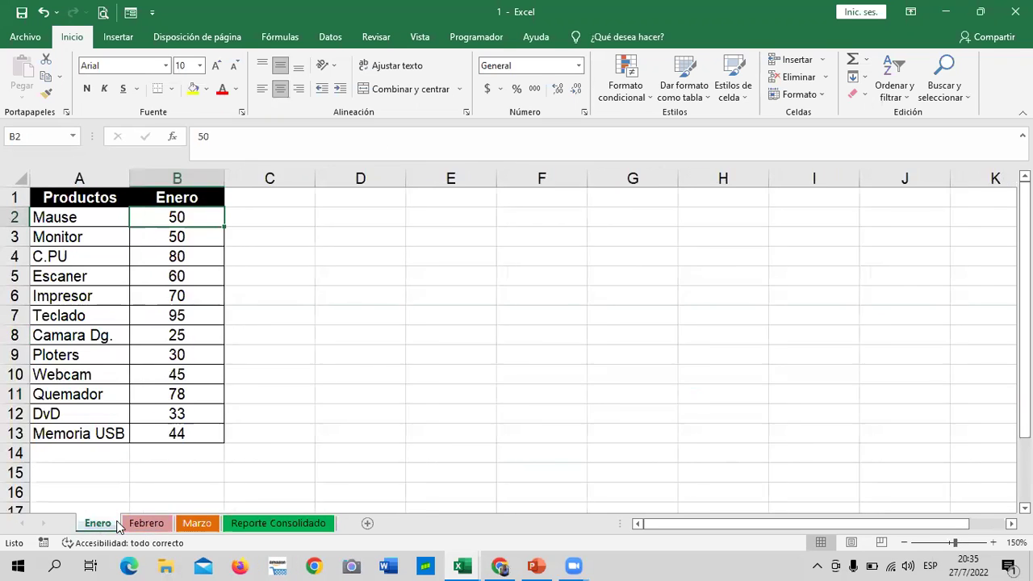
{"action": "left_click", "coordinate": [147, 523]}
{"action": "left_click", "coordinate": [197, 523]}
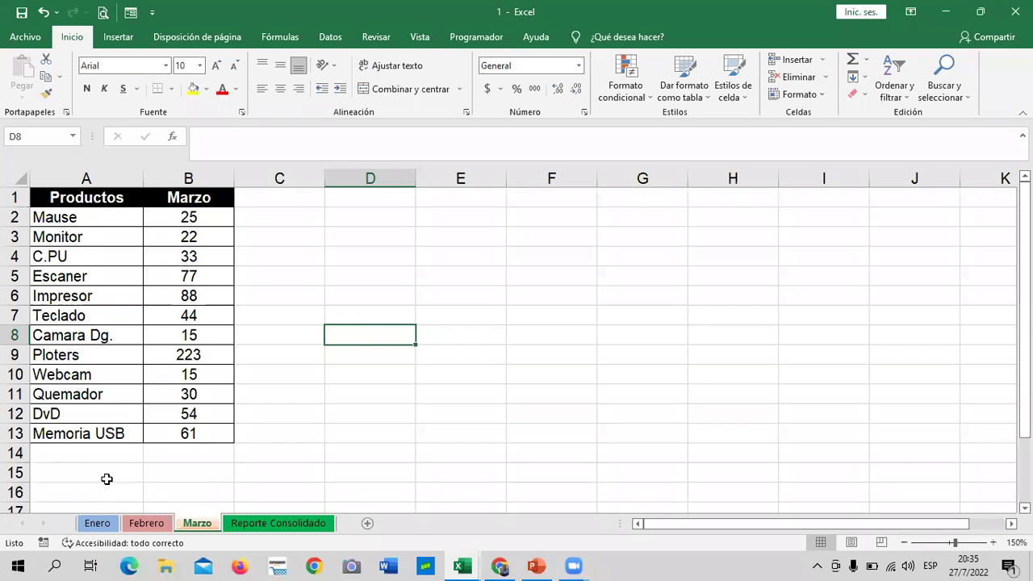
{"action": "left_click", "coordinate": [266, 526]}
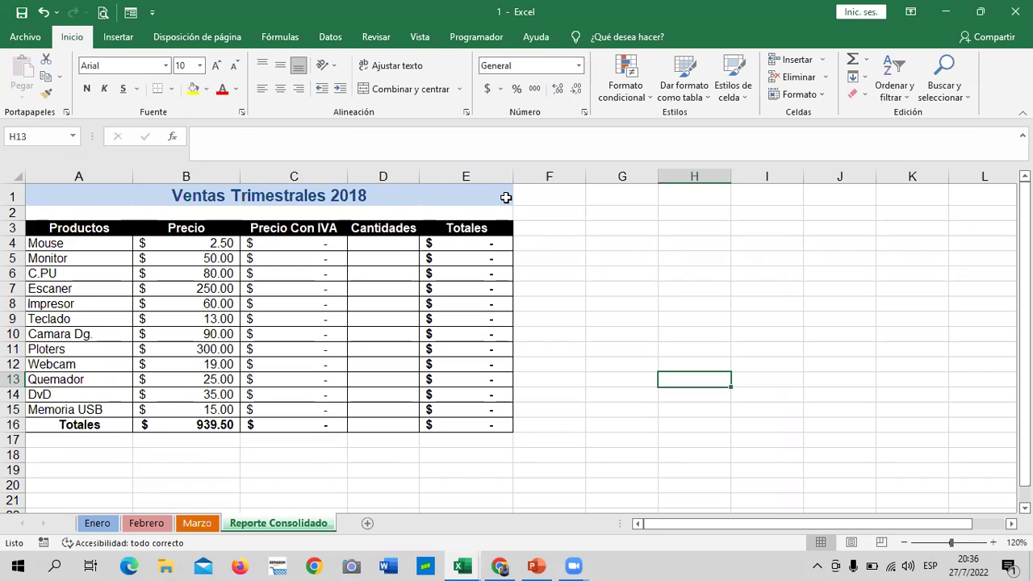
Step: Show the Datos ribbon with its consolidation tools beside the Reporte Consolidado table
{"action": "left_click", "coordinate": [759, 277]}
{"action": "left_click", "coordinate": [782, 360]}
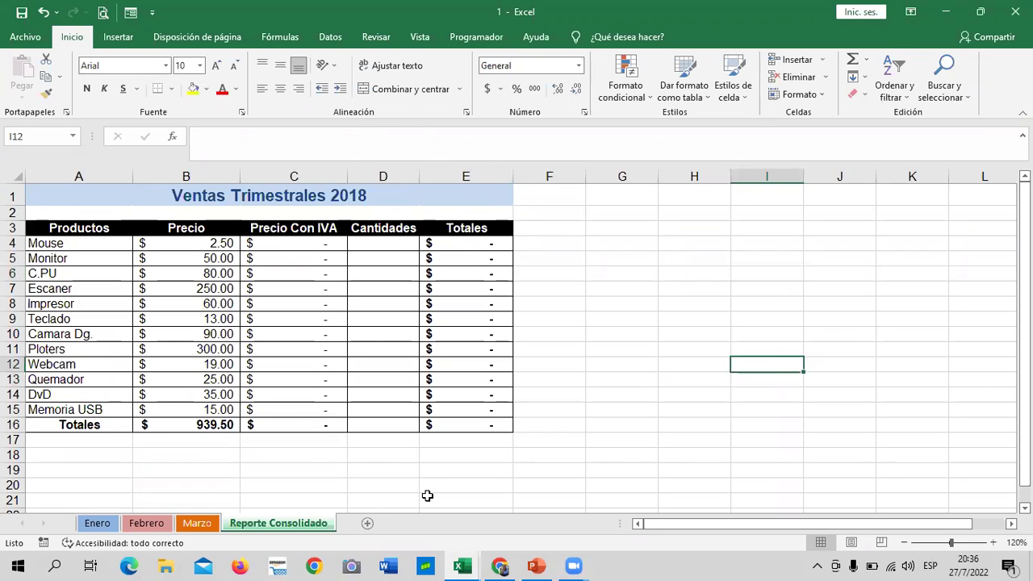
{"action": "left_click", "coordinate": [331, 37]}
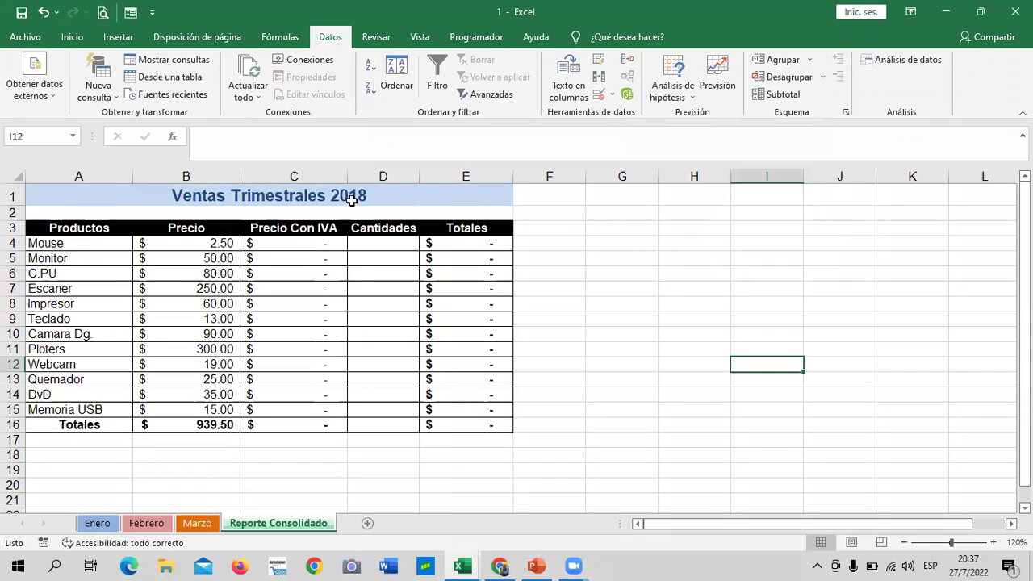
{"action": "left_click_drag", "start_coordinate": [618, 230], "coordinate": [619, 243]}
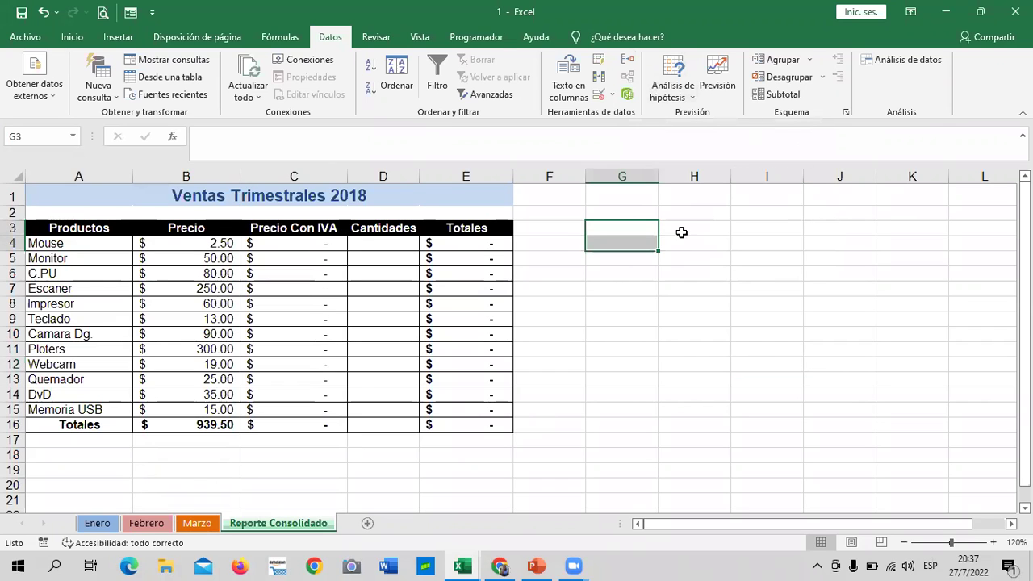
{"action": "left_click", "coordinate": [665, 421]}
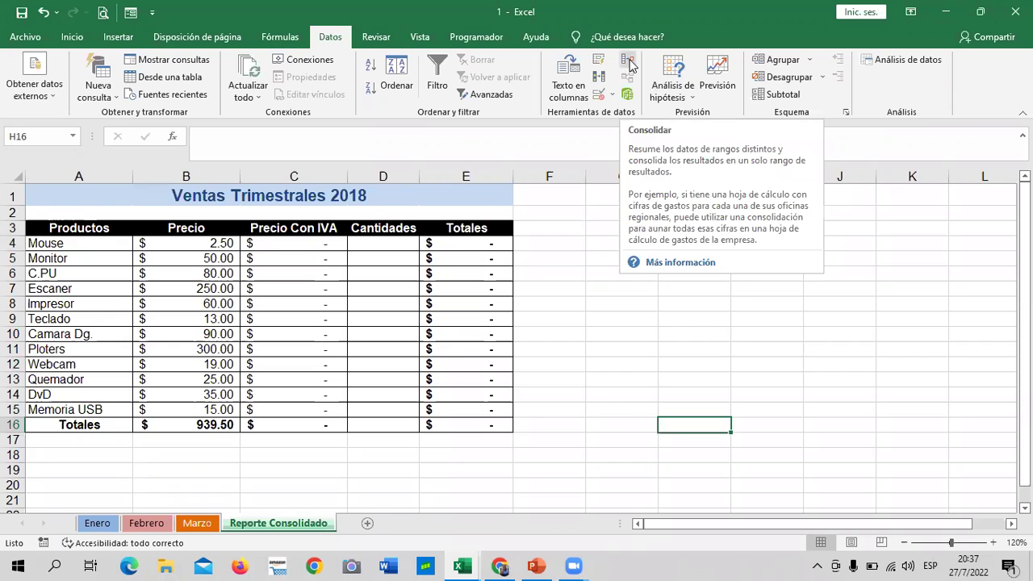
{"action": "left_click", "coordinate": [613, 379]}
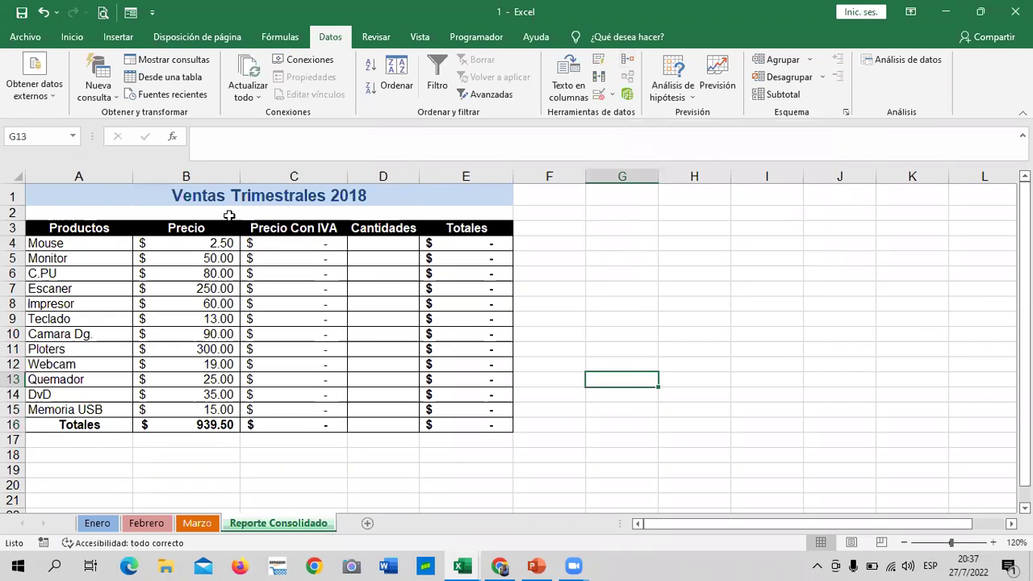
{"action": "left_click", "coordinate": [113, 523]}
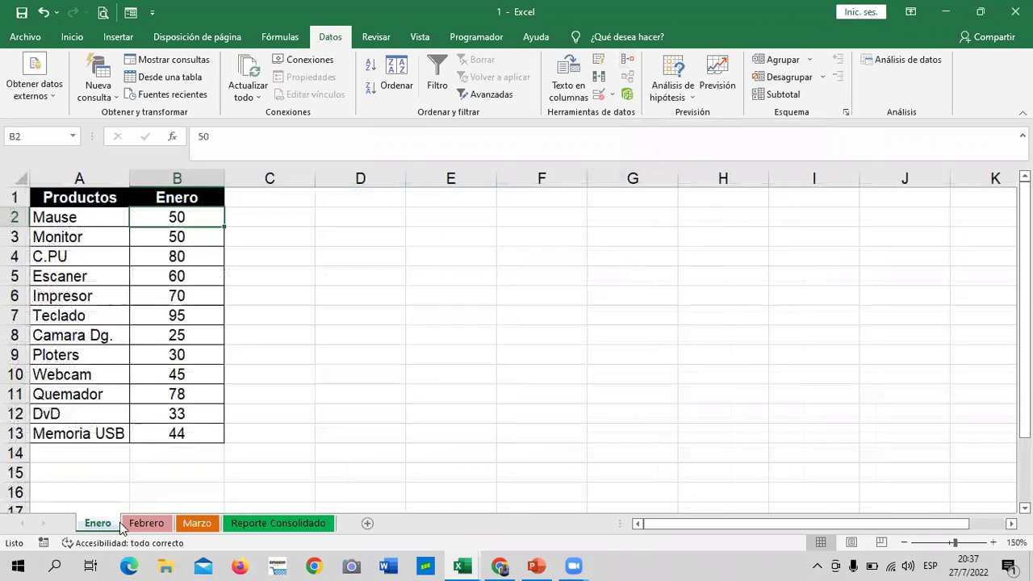
{"action": "left_click", "coordinate": [166, 526]}
{"action": "left_click", "coordinate": [192, 523]}
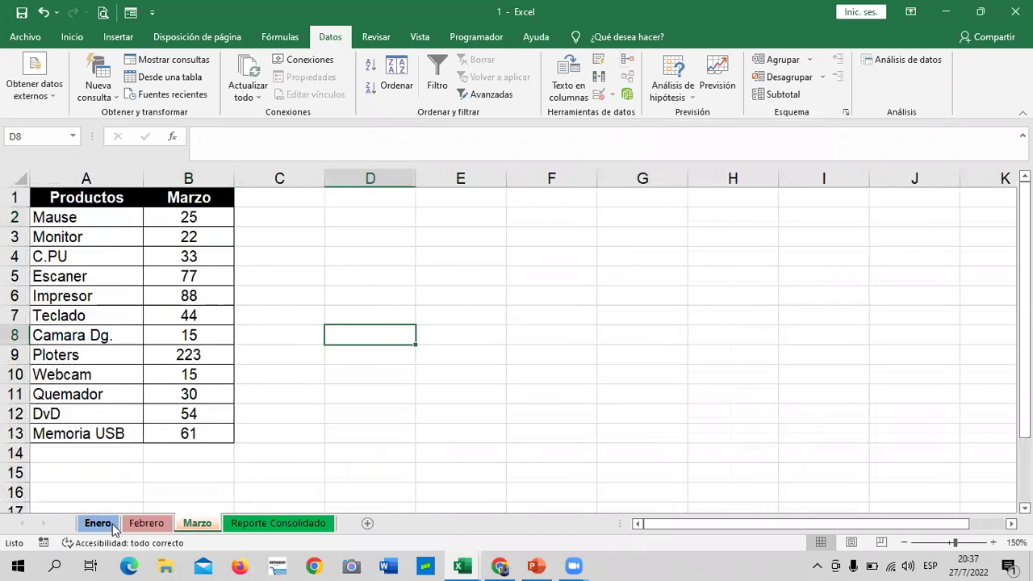
{"action": "left_click", "coordinate": [113, 524]}
{"action": "left_click", "coordinate": [147, 523]}
{"action": "left_click", "coordinate": [194, 523]}
{"action": "left_click", "coordinate": [271, 527]}
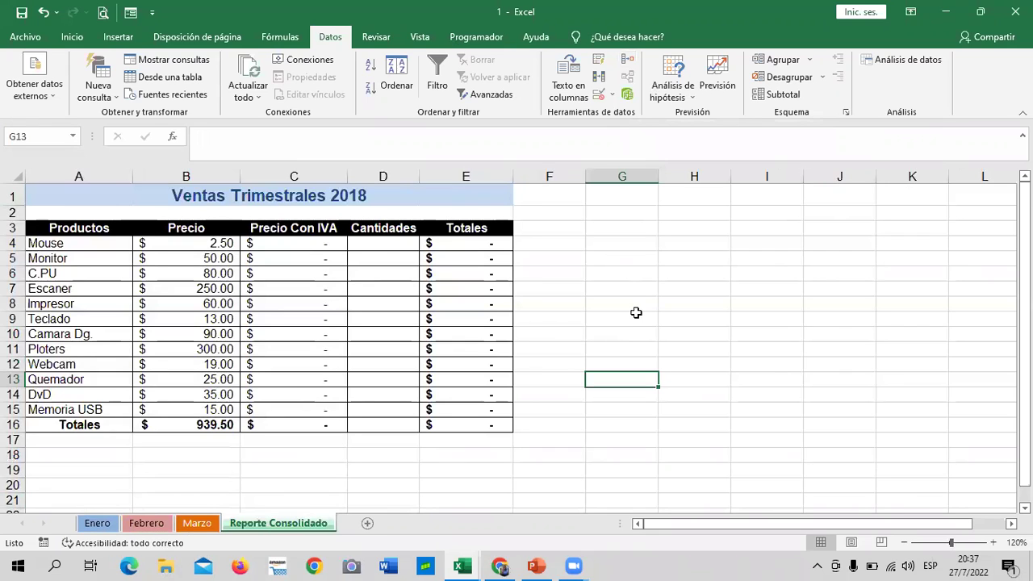
{"action": "left_click", "coordinate": [385, 243]}
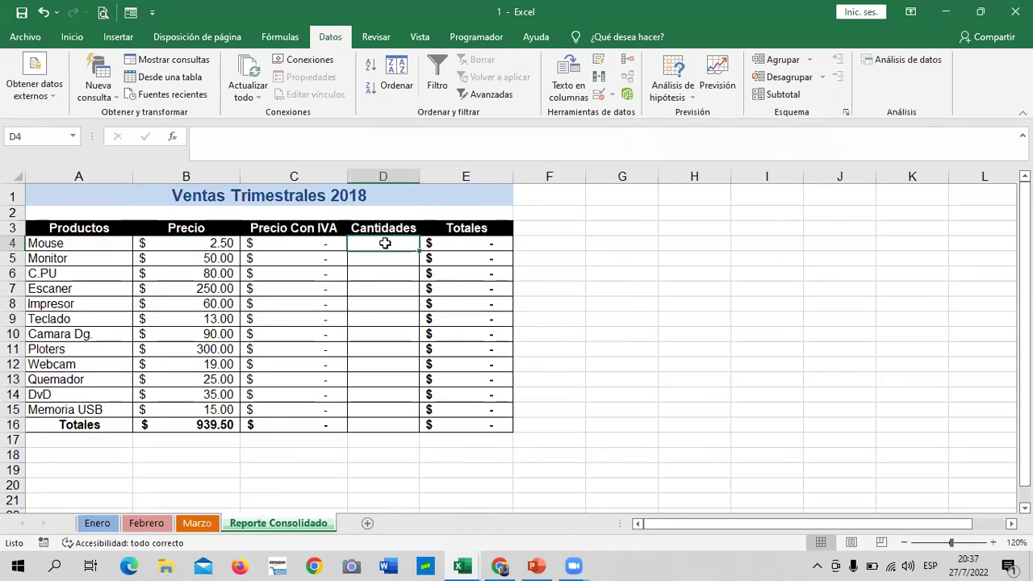
Step: Enter =Enero!B2;Febrero!B2;Marzo!B2 in D4, which returns #¡VALOR!
{"action": "type", "text": "="}
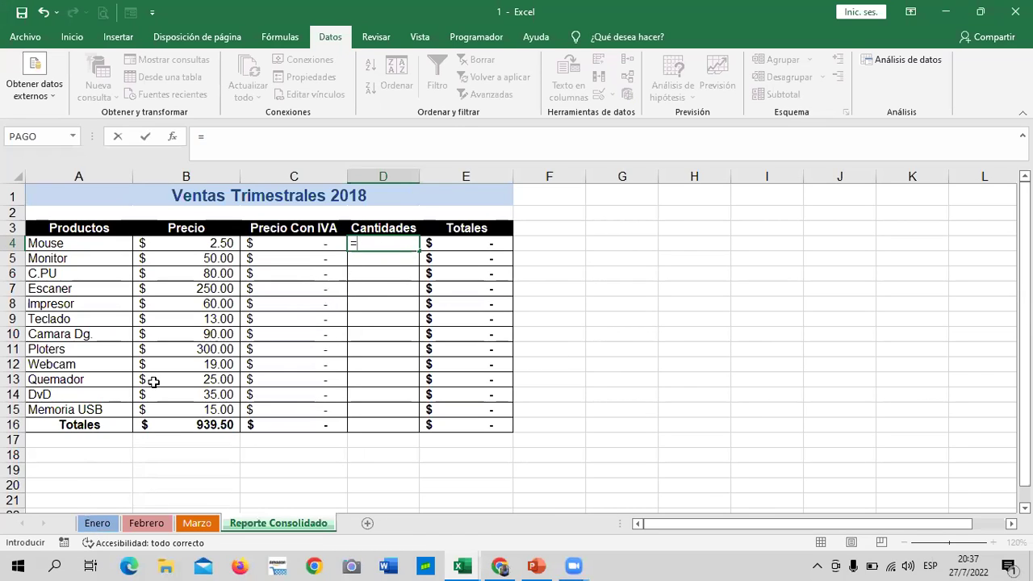
{"action": "left_click", "coordinate": [97, 525]}
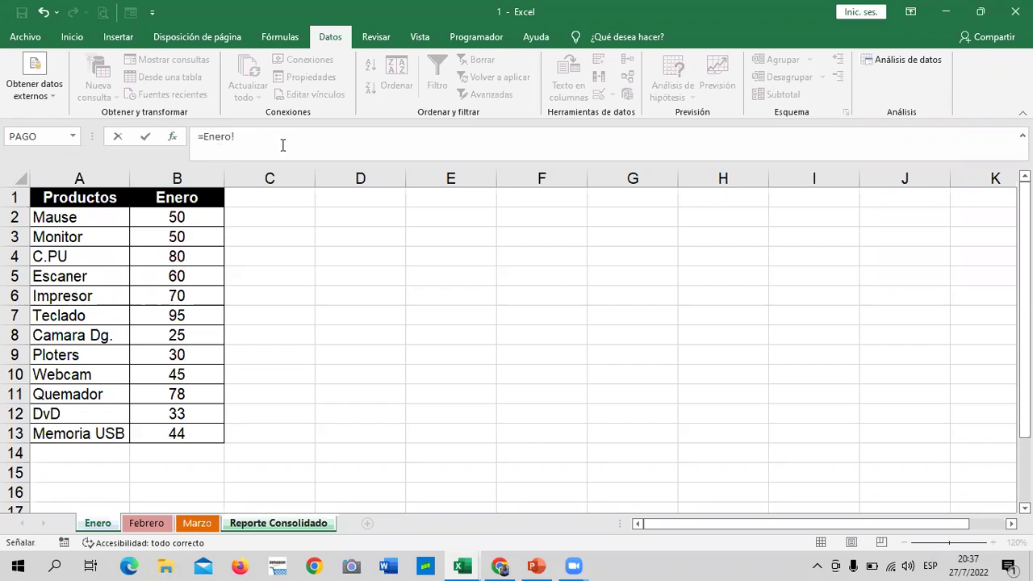
{"action": "left_click", "coordinate": [174, 216]}
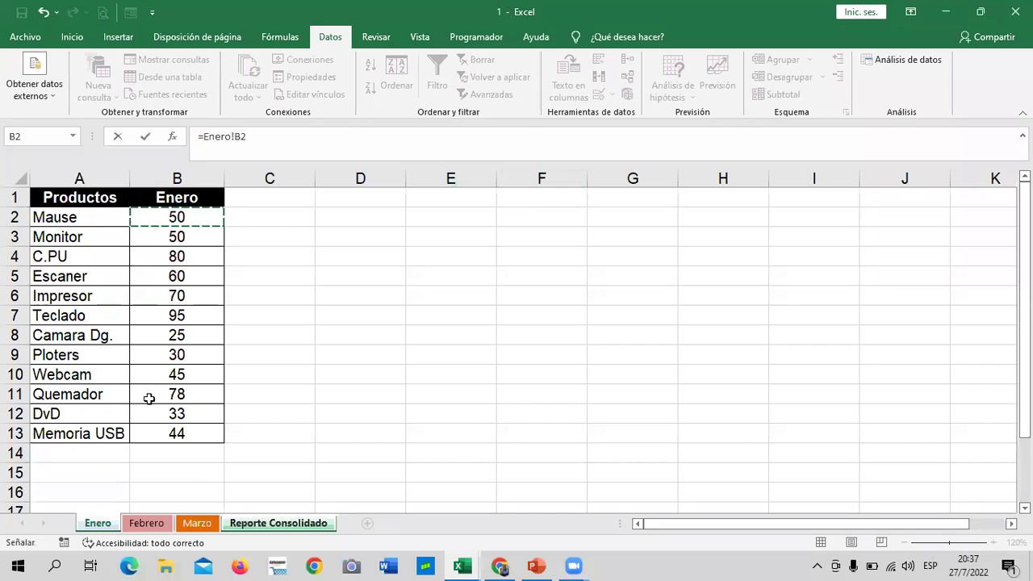
{"action": "left_click", "coordinate": [293, 138]}
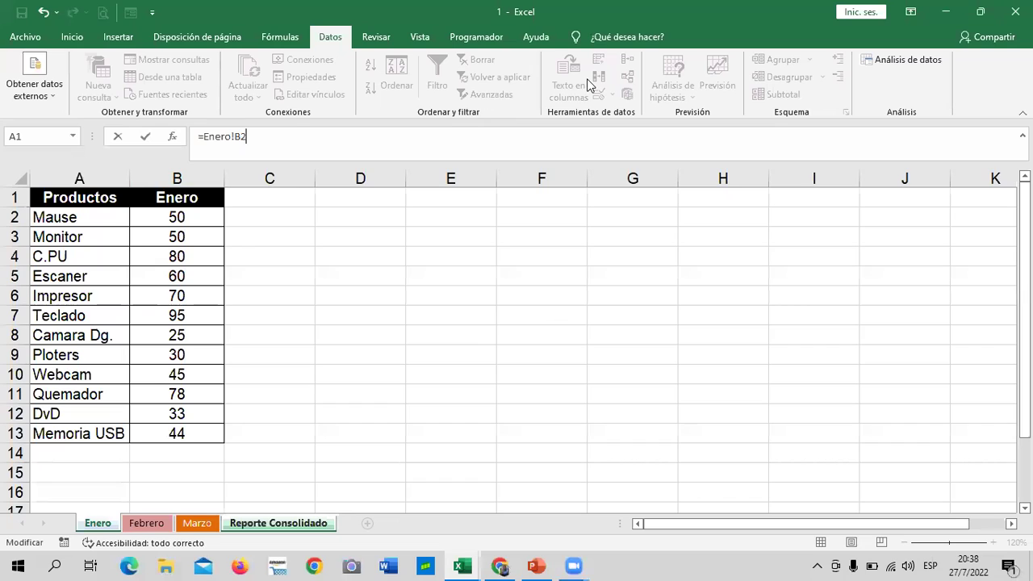
{"action": "type", "text": ";"}
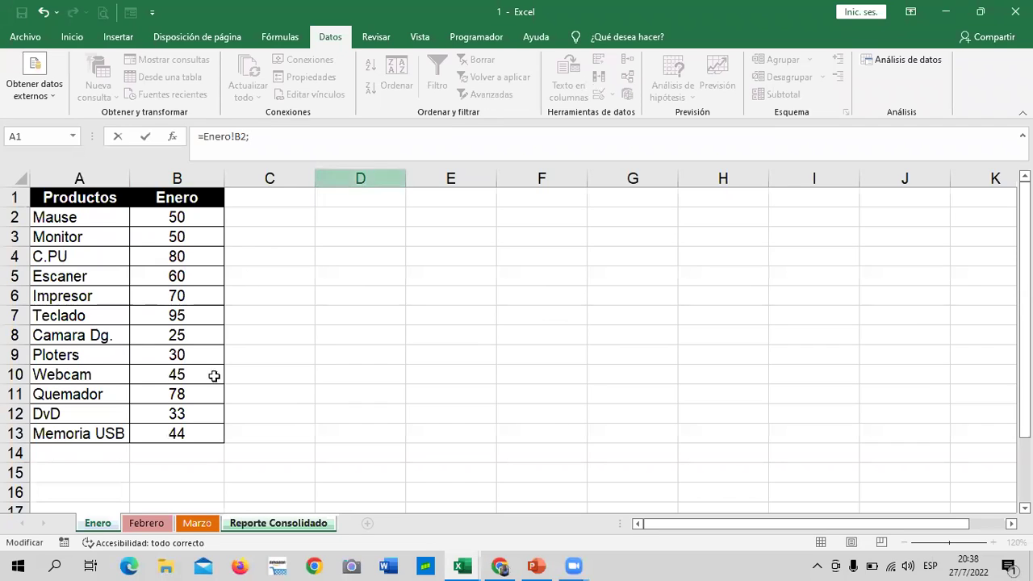
{"action": "left_click", "coordinate": [142, 523]}
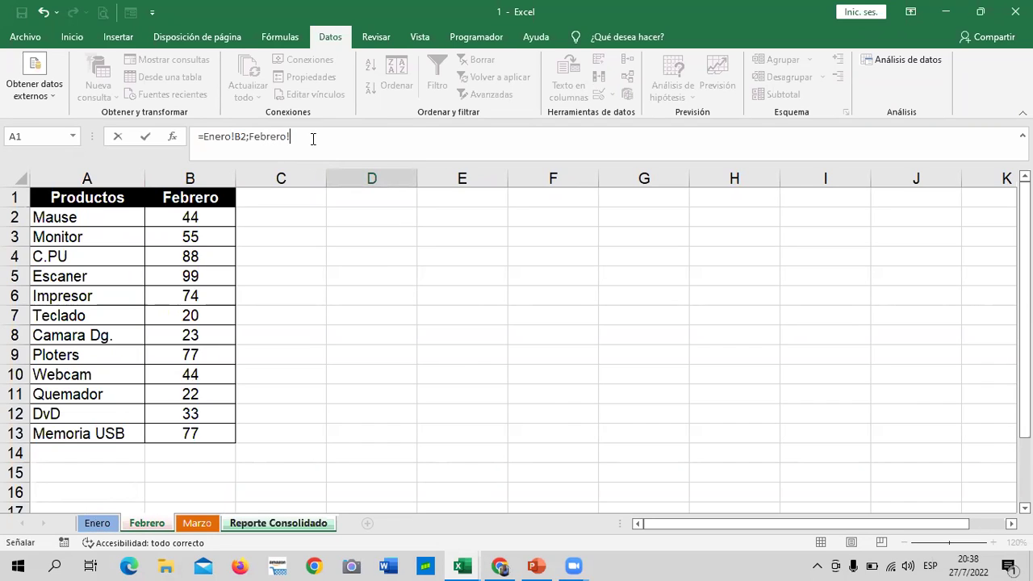
{"action": "left_click", "coordinate": [194, 216]}
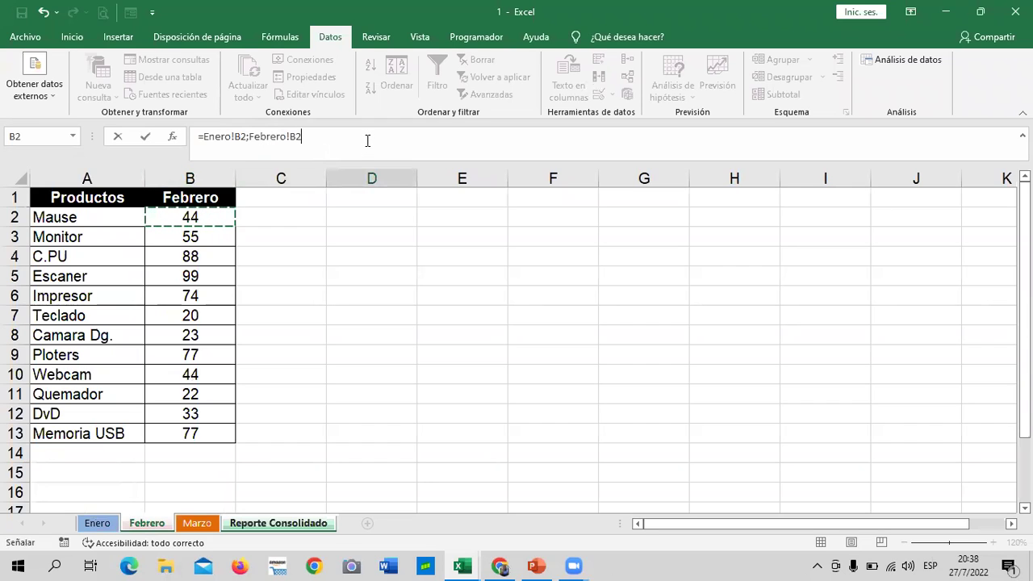
{"action": "type", "text": ";"}
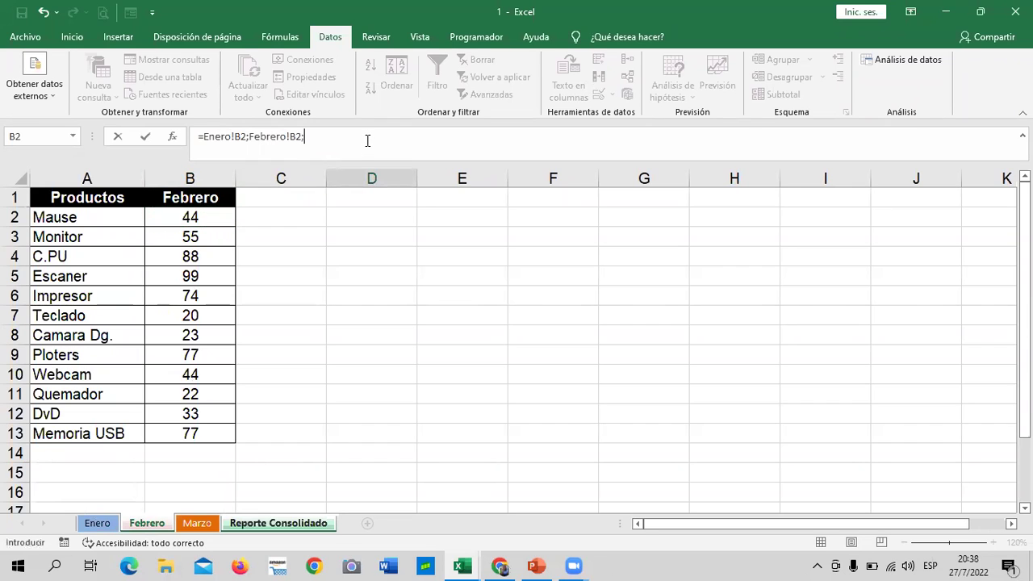
{"action": "left_click", "coordinate": [201, 524]}
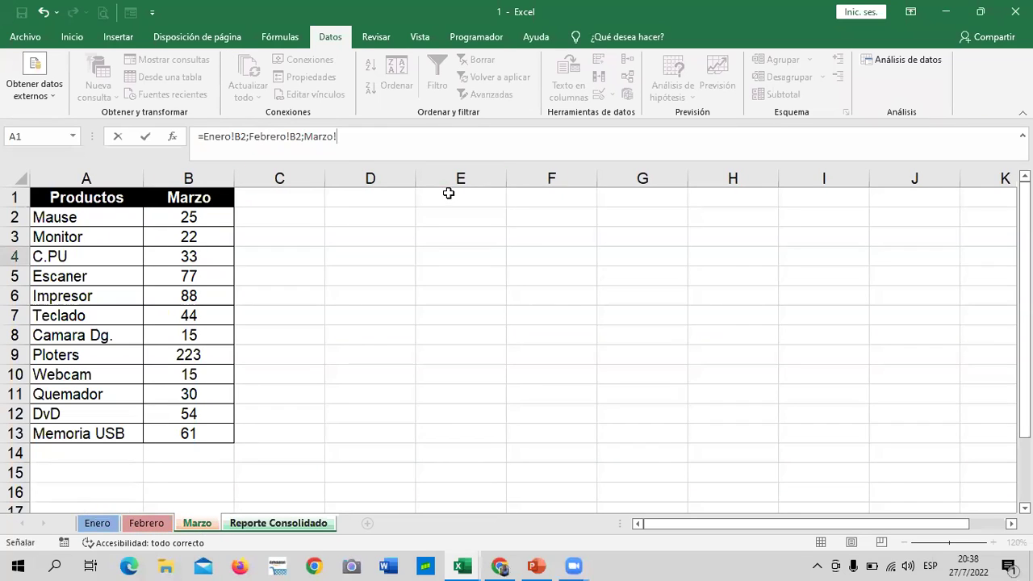
{"action": "left_click", "coordinate": [192, 219]}
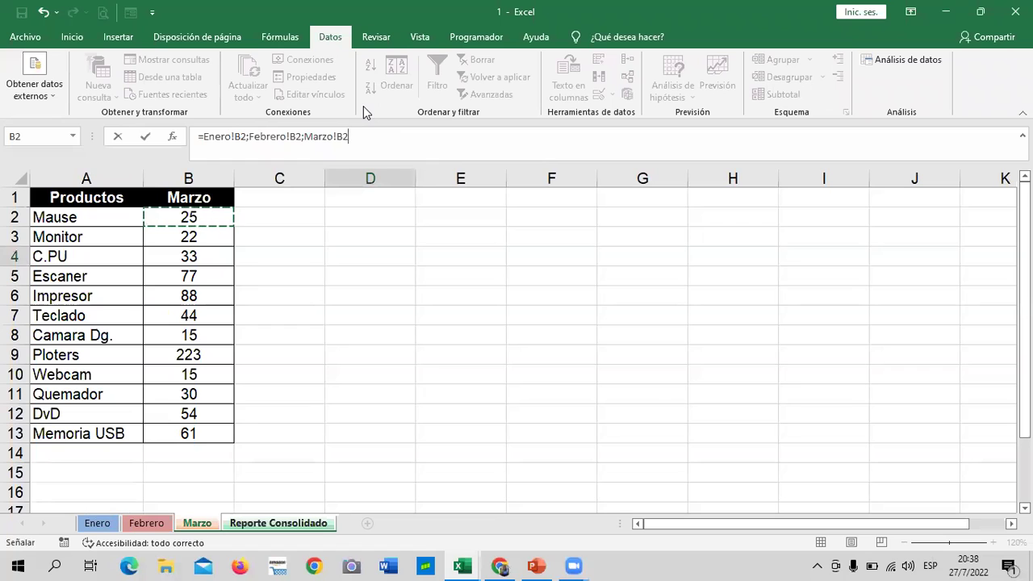
{"action": "key", "text": "Return"}
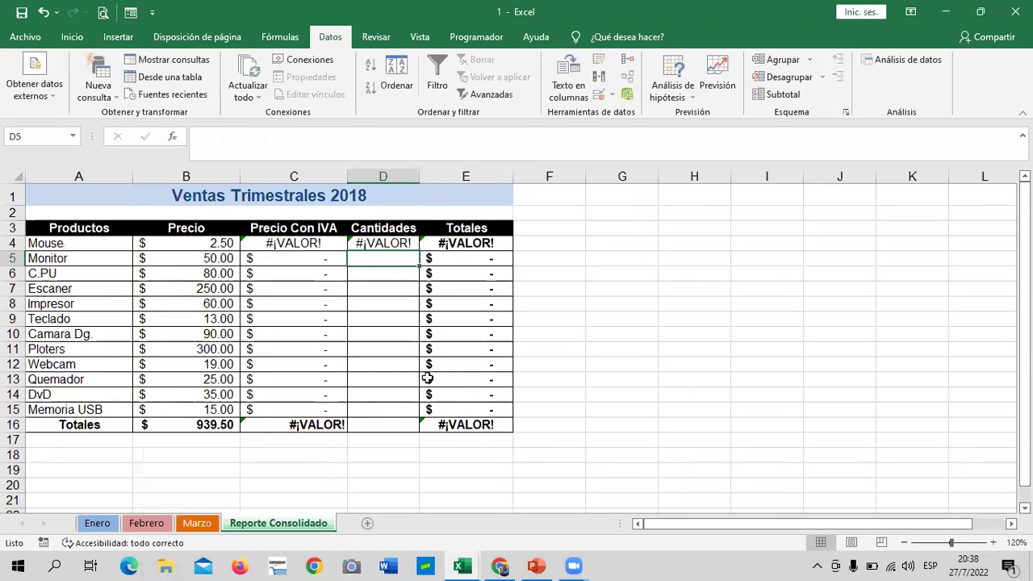
Step: Wrap D4's three-sheet formula in parentheses
{"action": "left_click", "coordinate": [376, 237]}
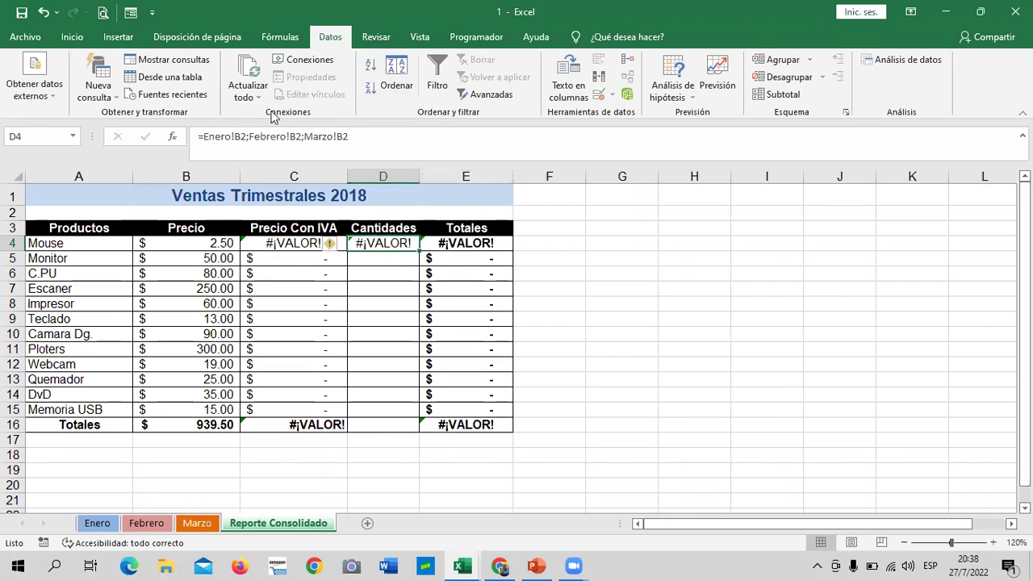
{"action": "left_click", "coordinate": [201, 137]}
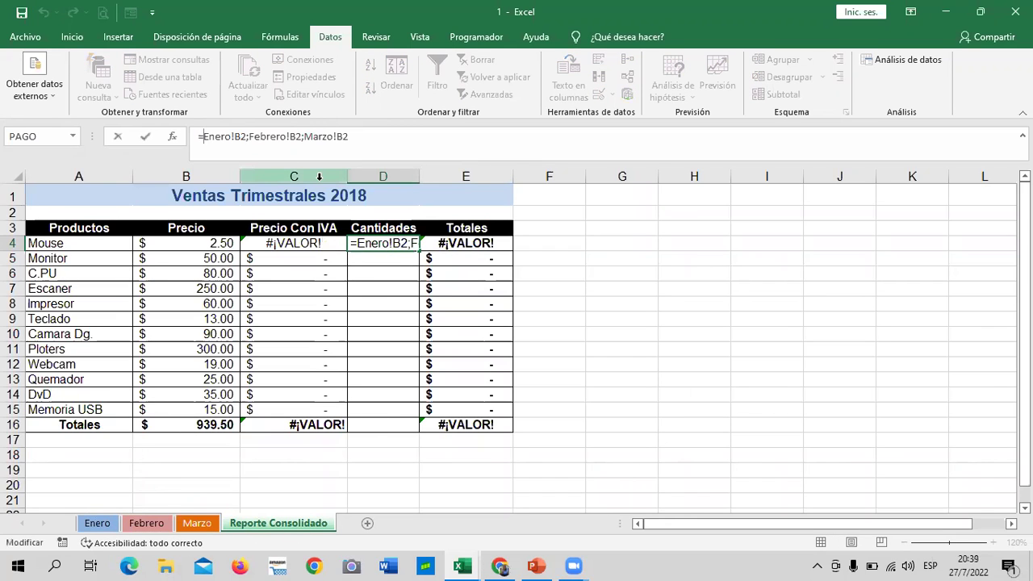
{"action": "type", "text": "("}
{"action": "left_click", "coordinate": [413, 140]}
{"action": "type", "text": ")"}
{"action": "key", "text": "Return"}
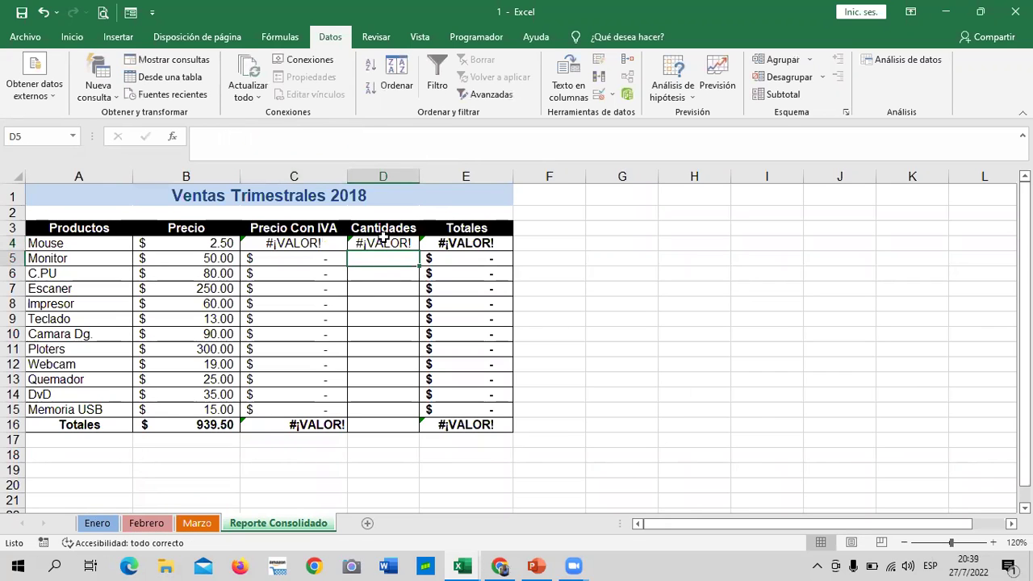
Step: Insert plus signs between the sheet references in D4 and dismiss the resulting error
{"action": "left_click", "coordinate": [384, 242]}
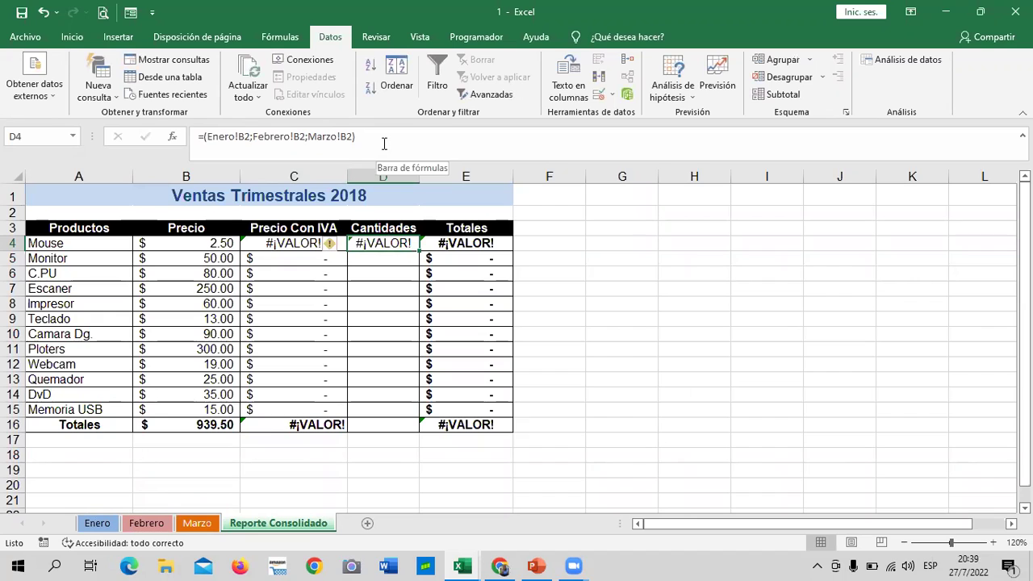
{"action": "left_click", "coordinate": [252, 137]}
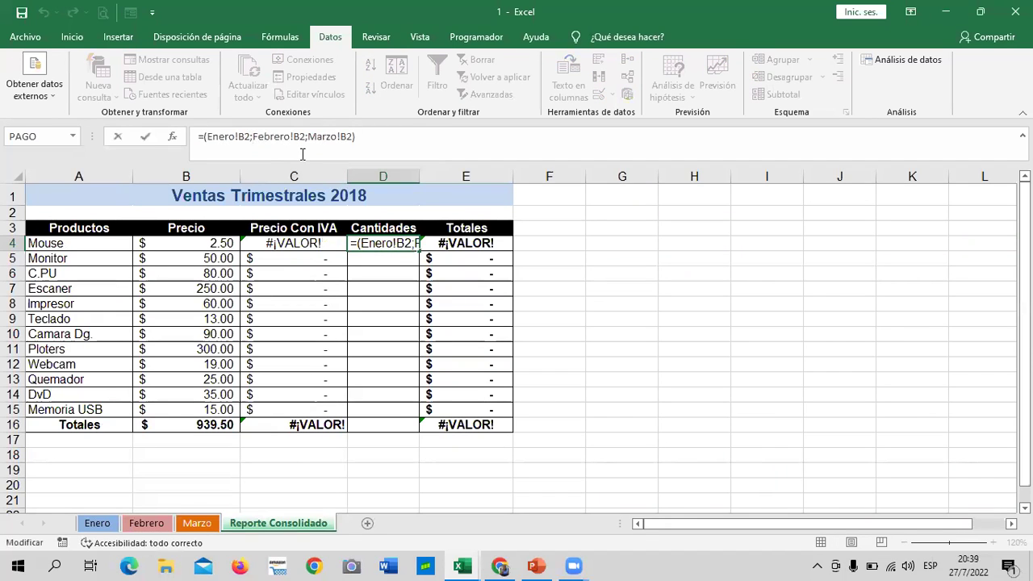
{"action": "type", "text": "+"}
{"action": "left_click", "coordinate": [315, 136]}
{"action": "type", "text": "+"}
{"action": "key", "text": "Return"}
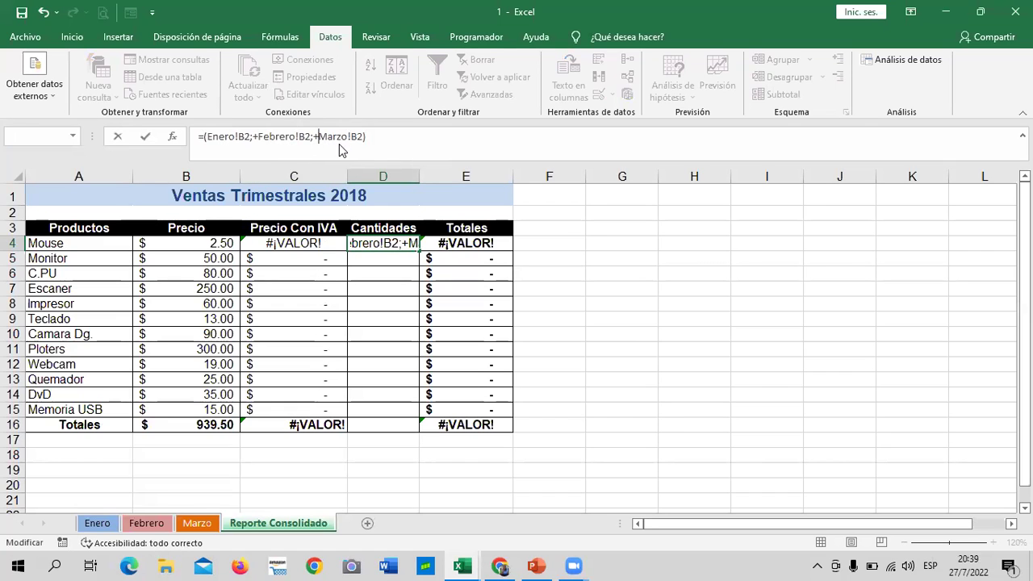
{"action": "left_click", "coordinate": [495, 363]}
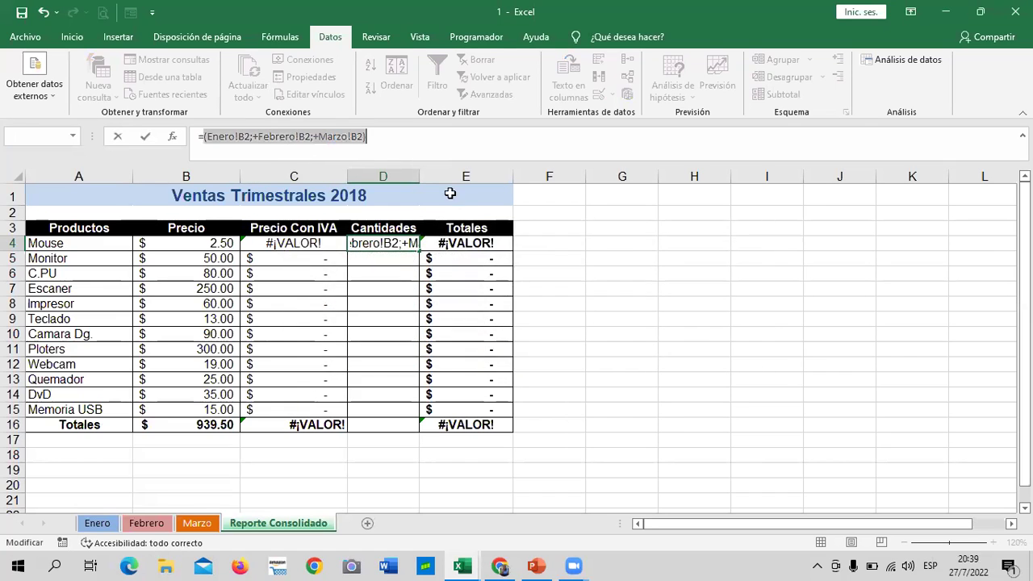
Step: Remove the parenthesis and semicolons so D4 reads =Enero!B2+Febrero!B2+Marzo!B2
{"action": "left_click", "coordinate": [403, 139]}
{"action": "left_click", "coordinate": [205, 136]}
{"action": "key", "text": "BackSpace"}
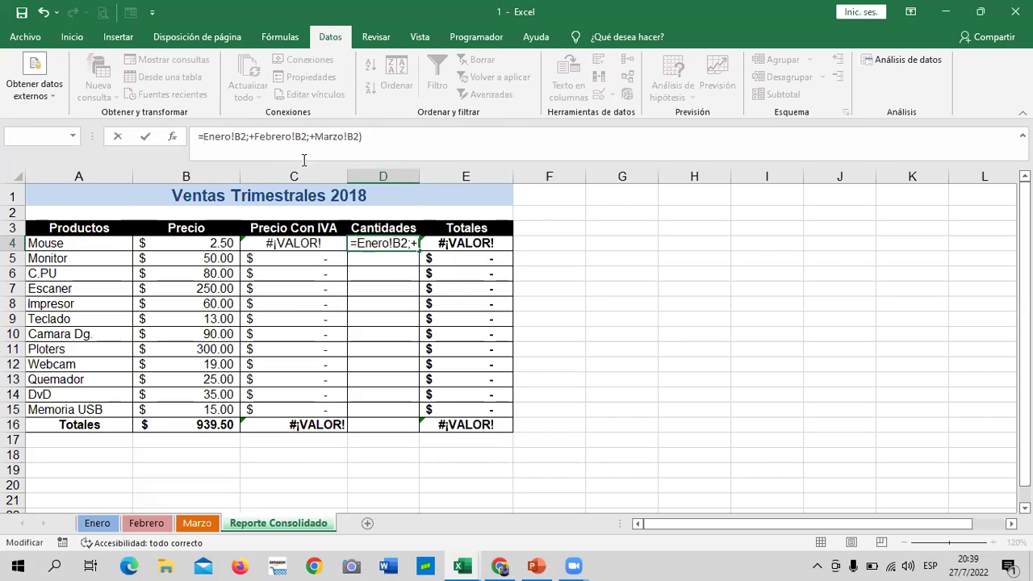
{"action": "left_click", "coordinate": [251, 137]}
{"action": "key", "text": "BackSpace"}
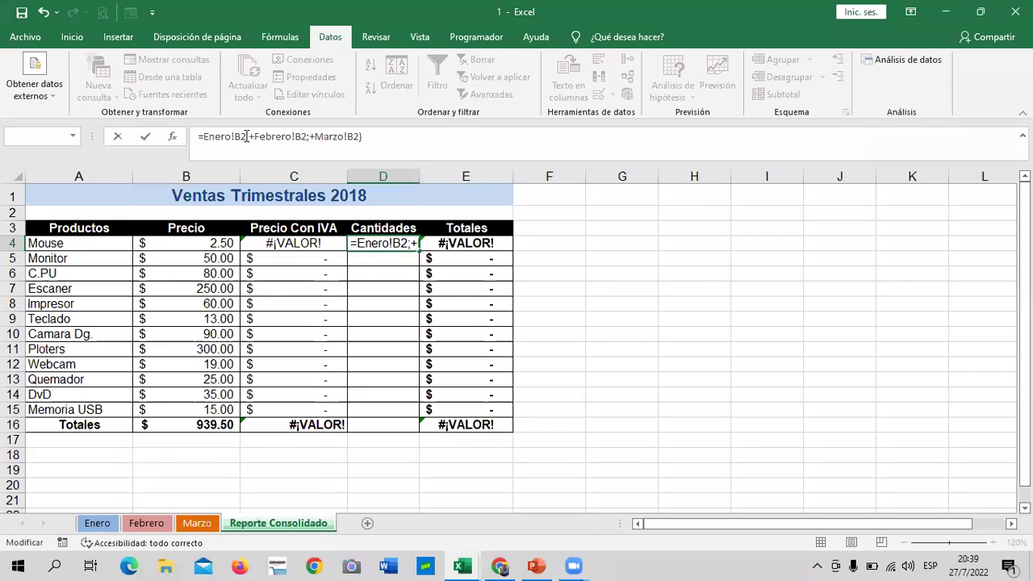
{"action": "key", "text": "BackSpace"}
{"action": "left_click", "coordinate": [305, 137]}
{"action": "key", "text": "BackSpace"}
{"action": "key", "text": "Return"}
{"action": "key", "text": "Return"}
{"action": "left_click", "coordinate": [665, 302]}
{"action": "left_click", "coordinate": [398, 242]}
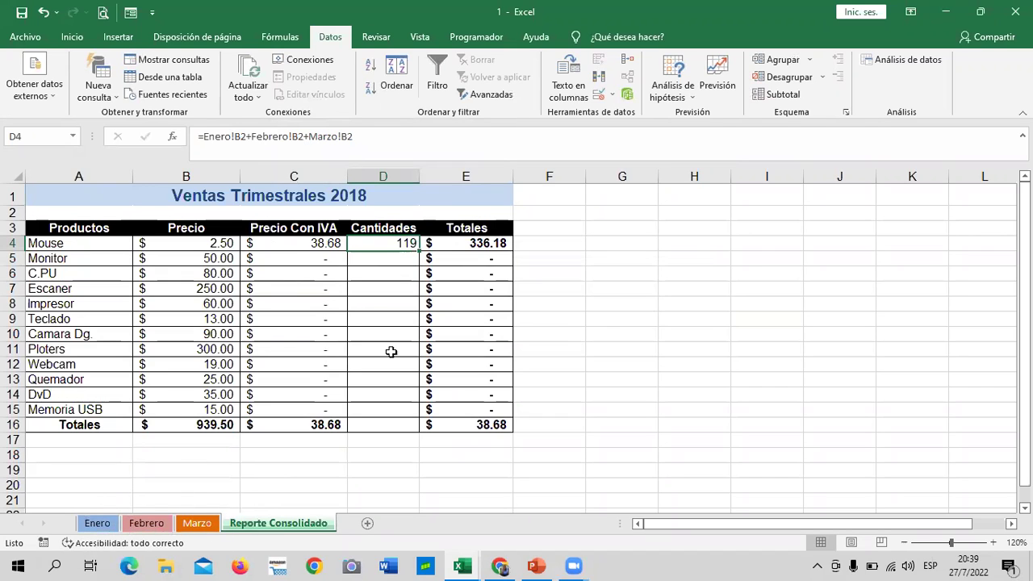
Step: Confirm D4's quantity formula and fill it down through D15 for all products
{"action": "key", "text": "Return"}
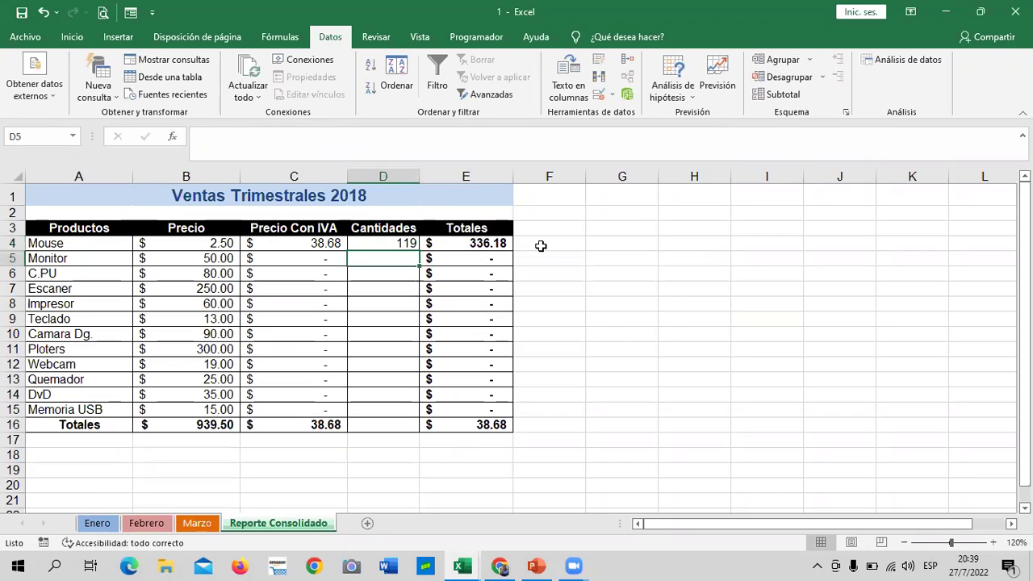
{"action": "left_click", "coordinate": [628, 264]}
{"action": "left_click", "coordinate": [394, 242]}
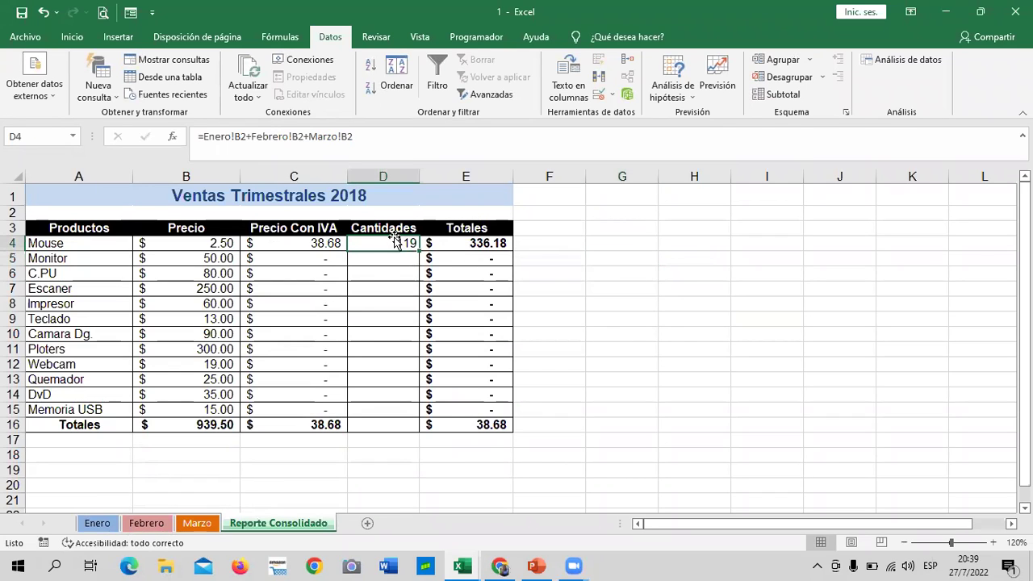
{"action": "left_click_drag", "start_coordinate": [419, 250], "coordinate": [434, 414]}
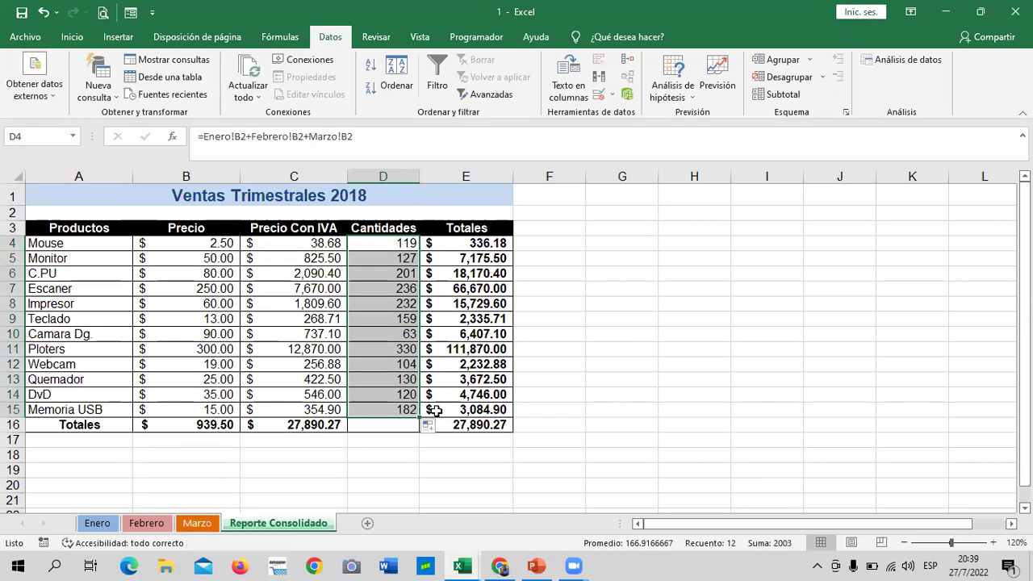
{"action": "left_click", "coordinate": [662, 287]}
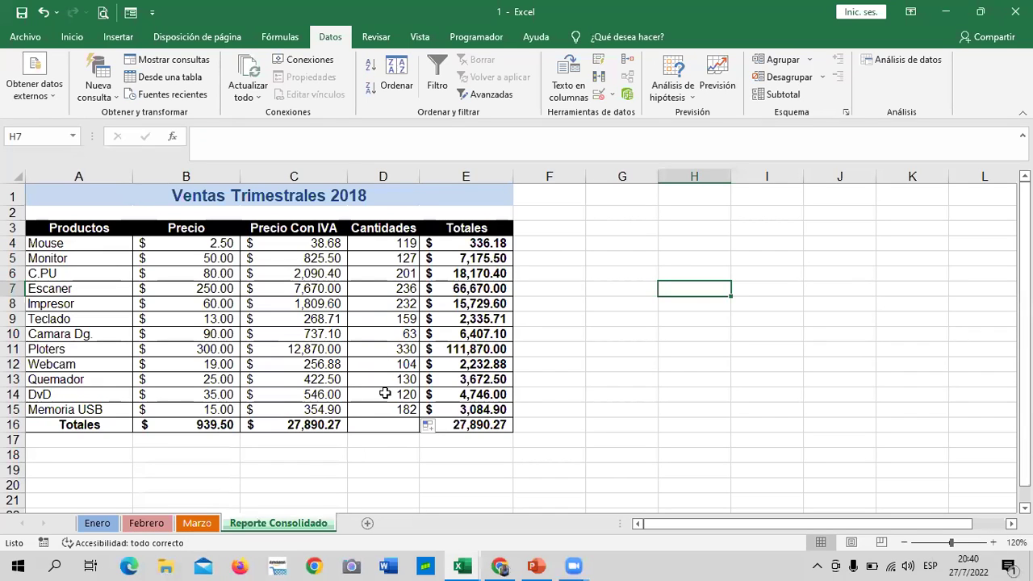
Step: Check the copied quantity formulas in D5, D4 and D7
{"action": "left_click", "coordinate": [392, 258]}
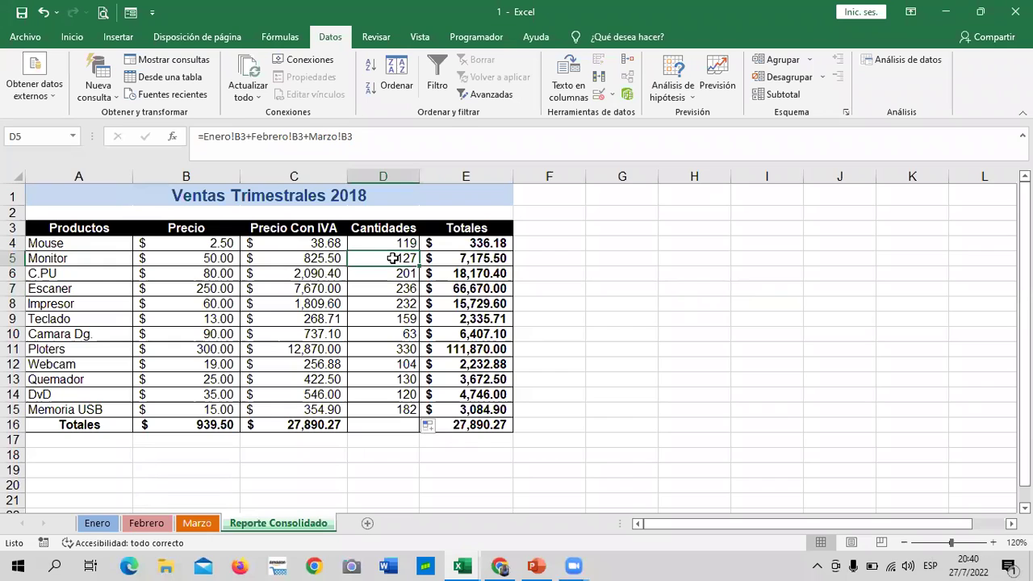
{"action": "left_click", "coordinate": [688, 270]}
{"action": "left_click", "coordinate": [401, 258]}
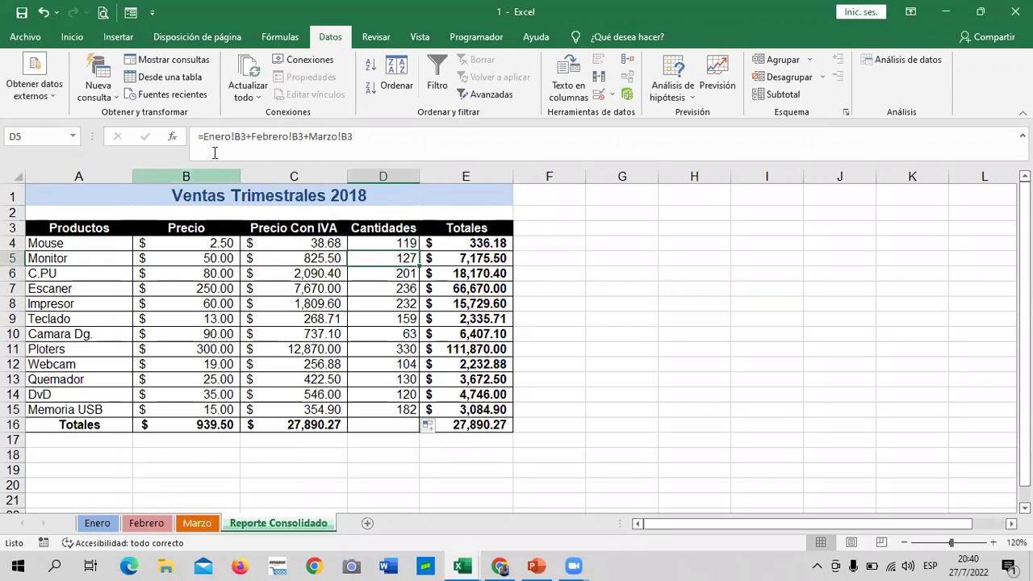
{"action": "left_click", "coordinate": [663, 276]}
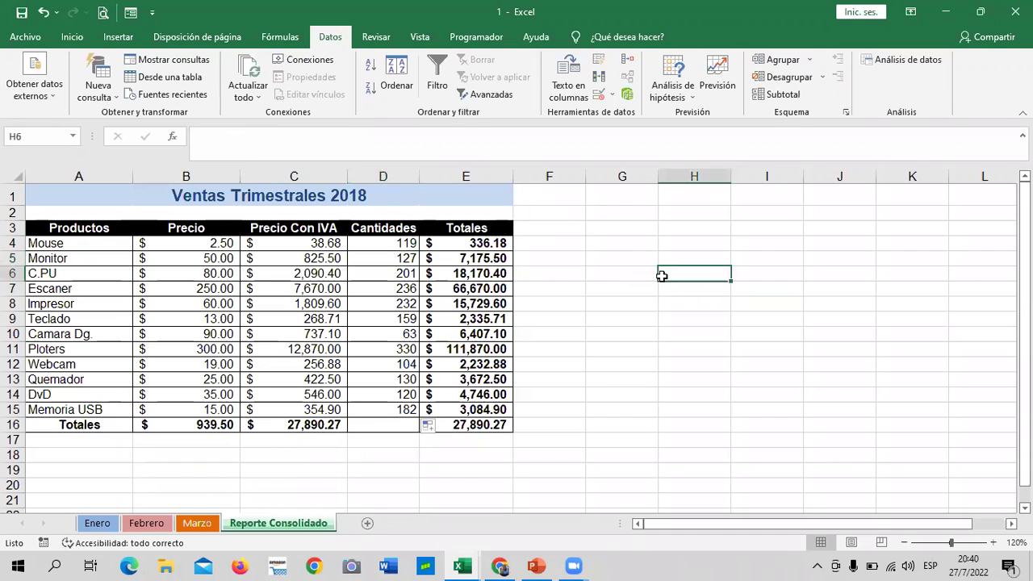
{"action": "left_click", "coordinate": [403, 245]}
{"action": "left_click", "coordinate": [398, 264]}
{"action": "left_click", "coordinate": [393, 289]}
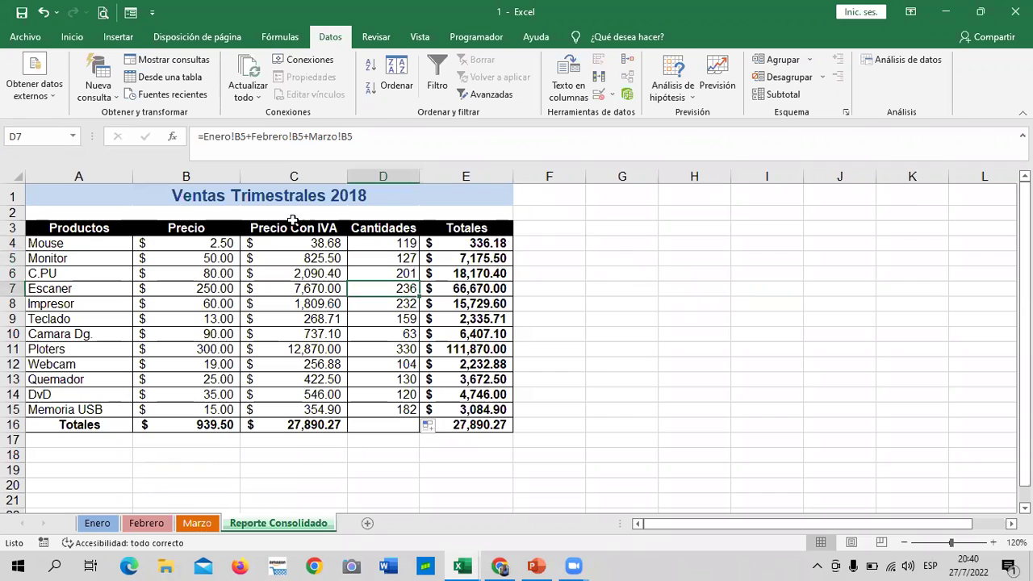
Step: Review the Enero and Febrero quantities, then recheck the Mouse formula in D4 on Reporte Consolidado
{"action": "left_click", "coordinate": [100, 524]}
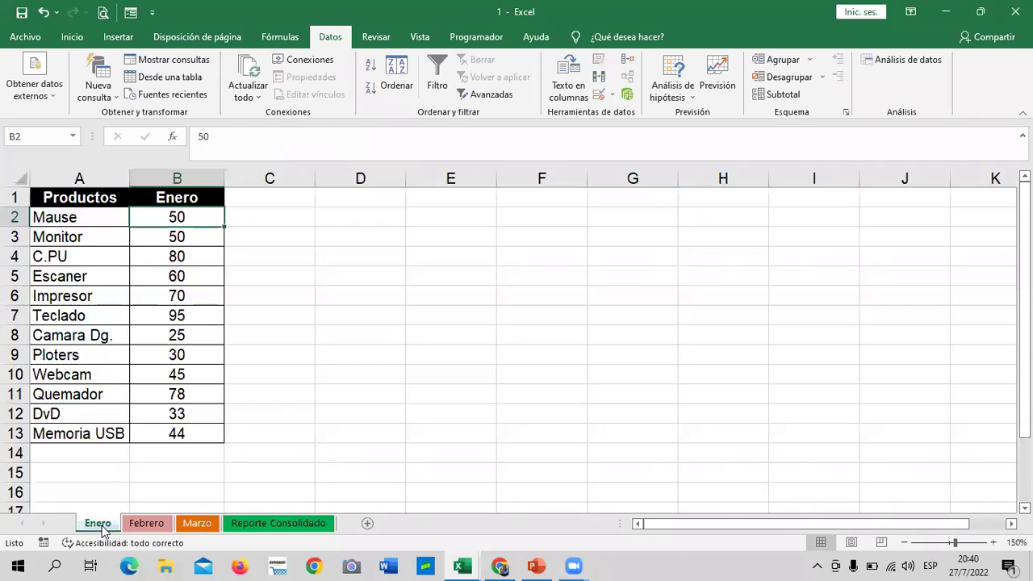
{"action": "left_click", "coordinate": [413, 361]}
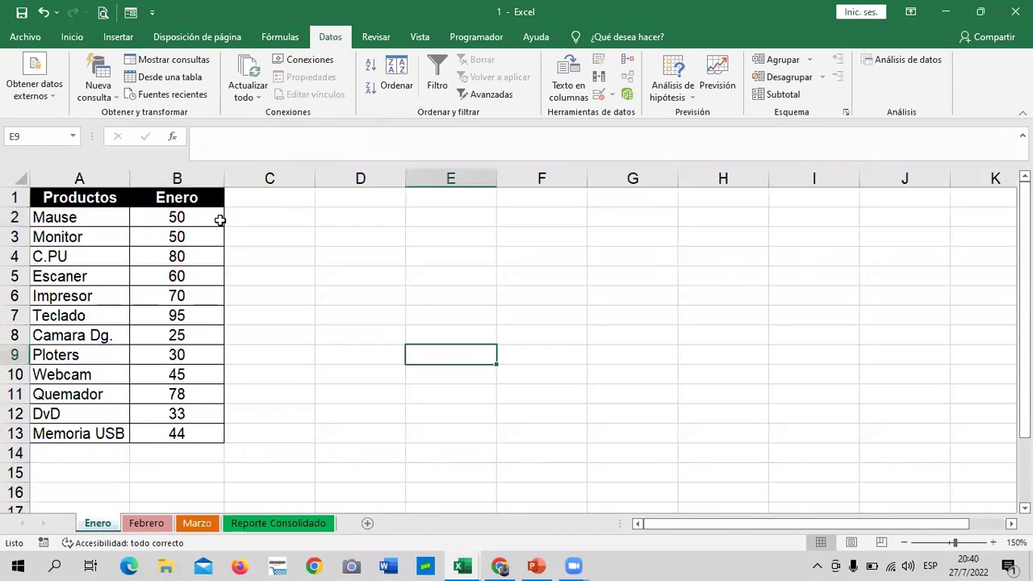
{"action": "left_click", "coordinate": [187, 241]}
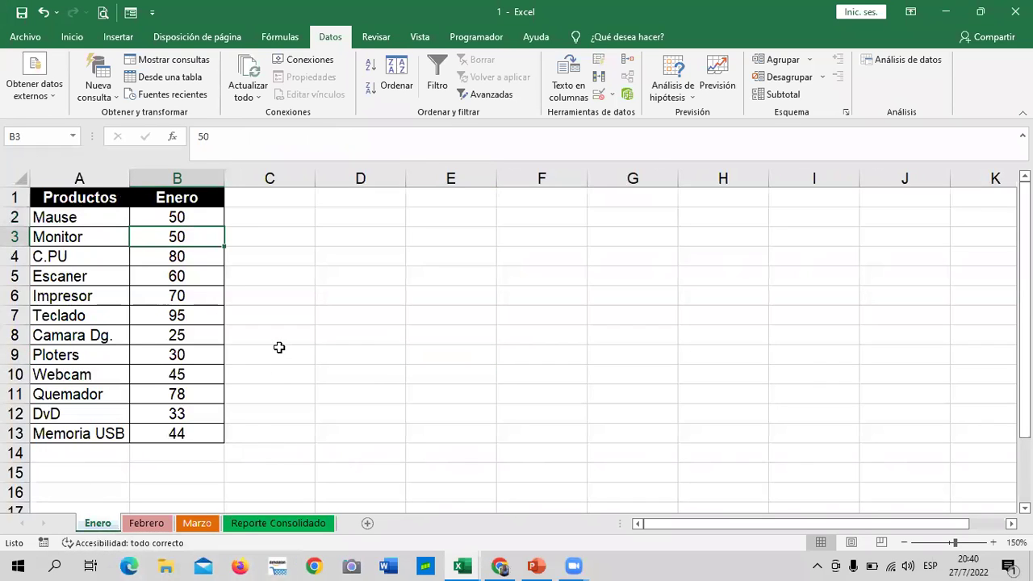
{"action": "left_click", "coordinate": [482, 310]}
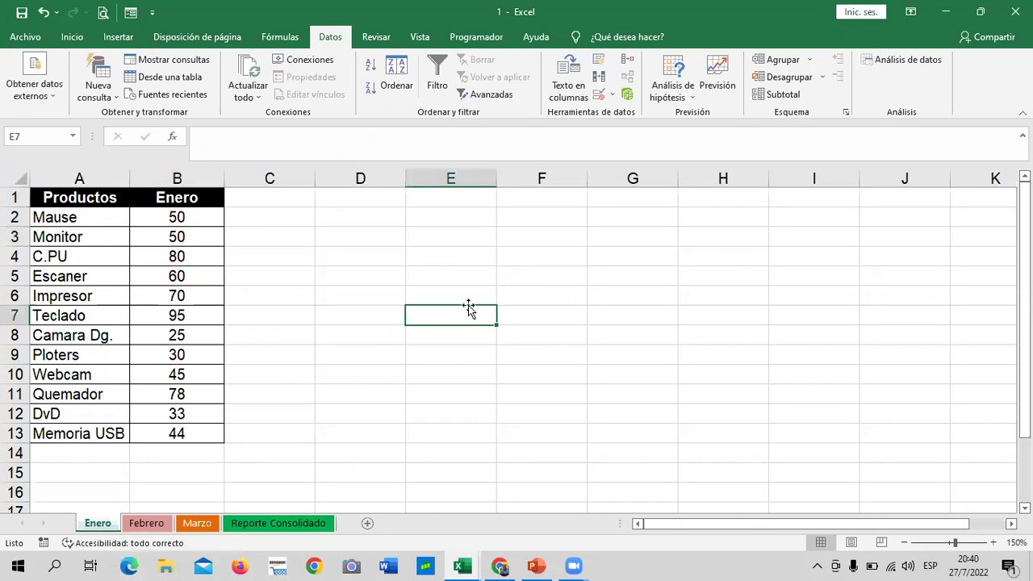
{"action": "left_click", "coordinate": [153, 525]}
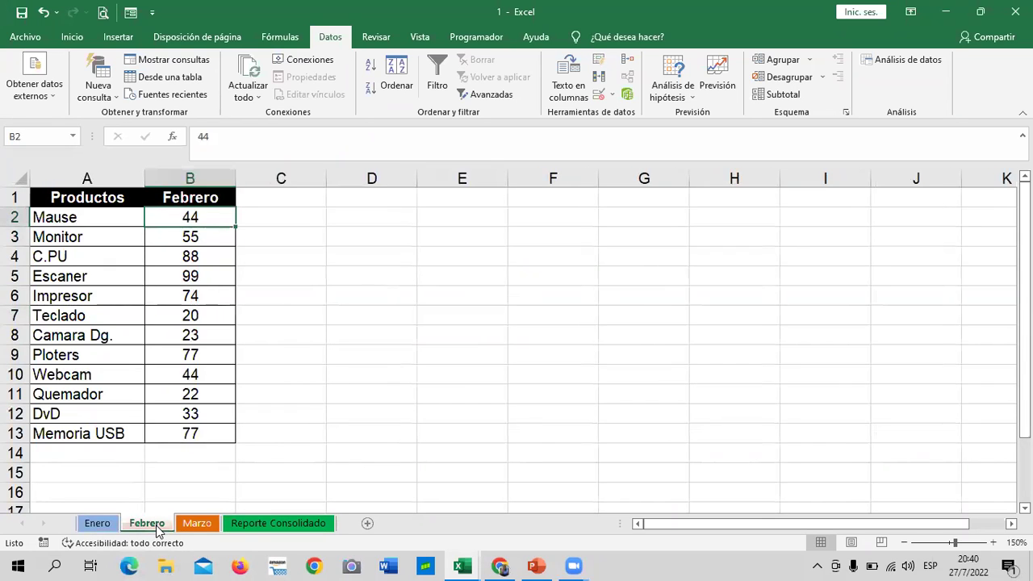
{"action": "left_click", "coordinate": [98, 524]}
{"action": "left_click", "coordinate": [64, 475]}
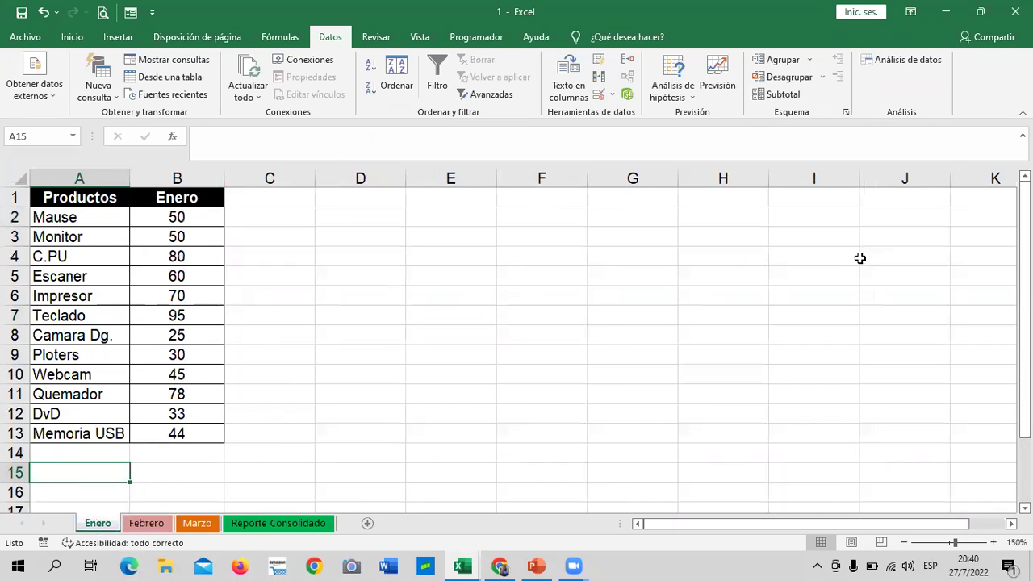
{"action": "left_click", "coordinate": [886, 261]}
{"action": "left_click", "coordinate": [927, 391]}
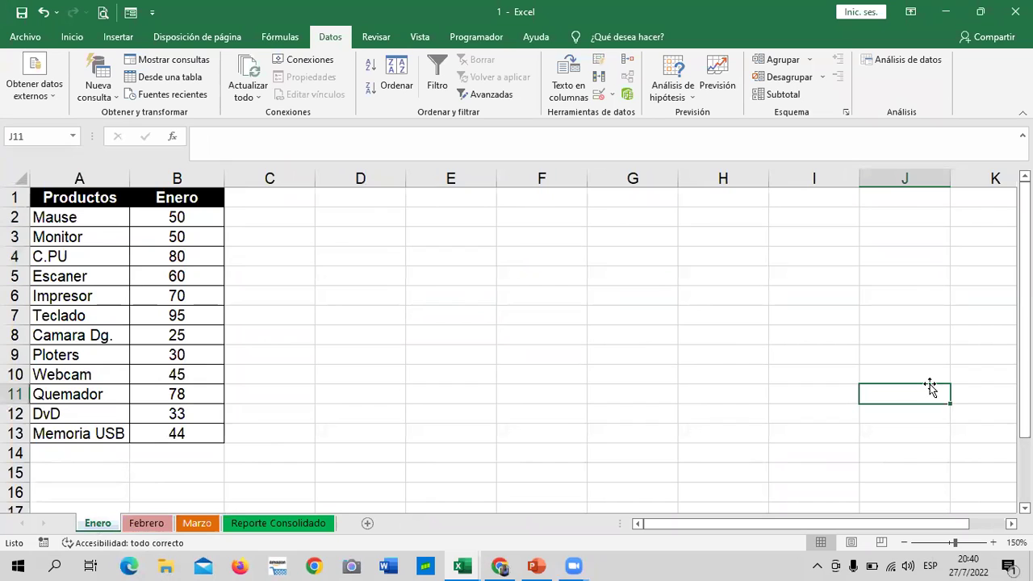
{"action": "left_click", "coordinate": [961, 456]}
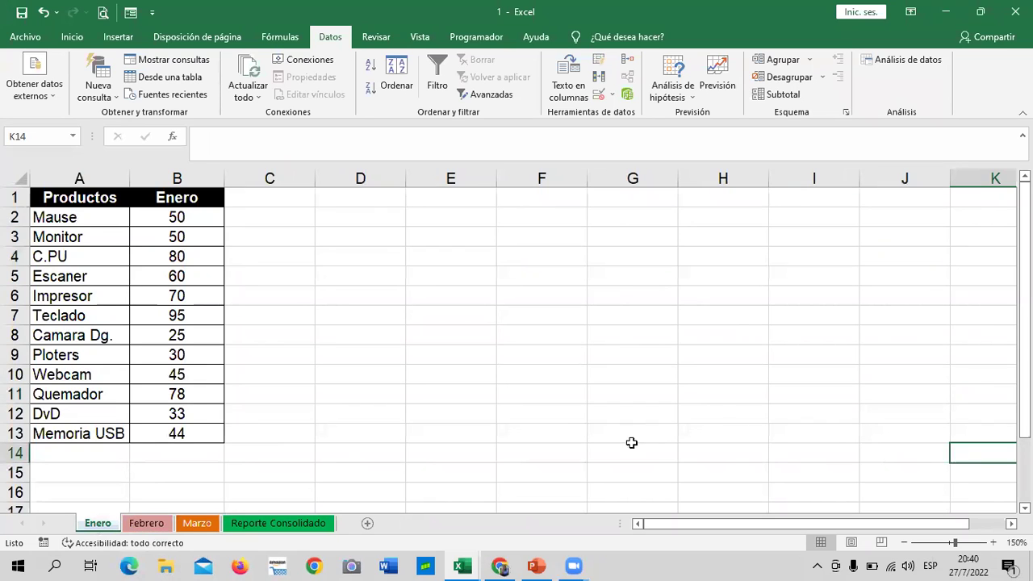
{"action": "left_click", "coordinate": [147, 524]}
{"action": "left_click", "coordinate": [279, 523]}
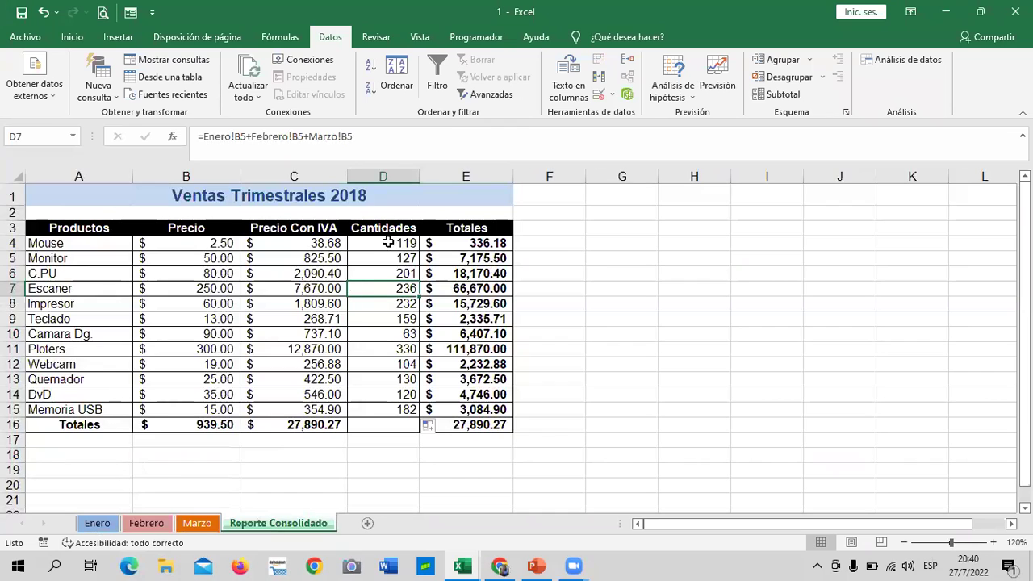
{"action": "left_click", "coordinate": [404, 243]}
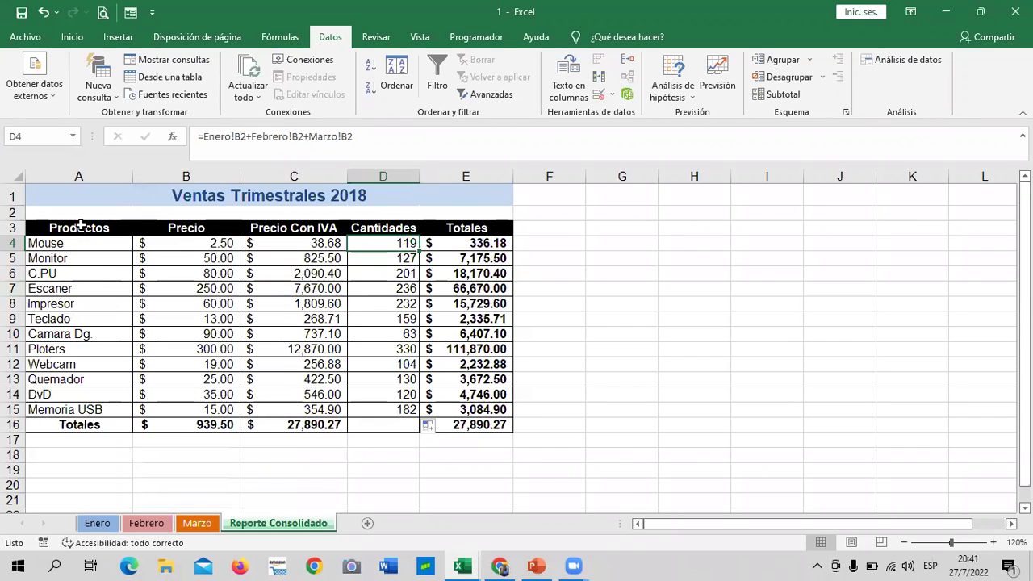
Step: Compare the Enero, Febrero and Marzo sheets, then inspect the Monitor quantity formula on Reporte Consolidado
{"action": "left_click", "coordinate": [97, 523]}
{"action": "left_click", "coordinate": [452, 314]}
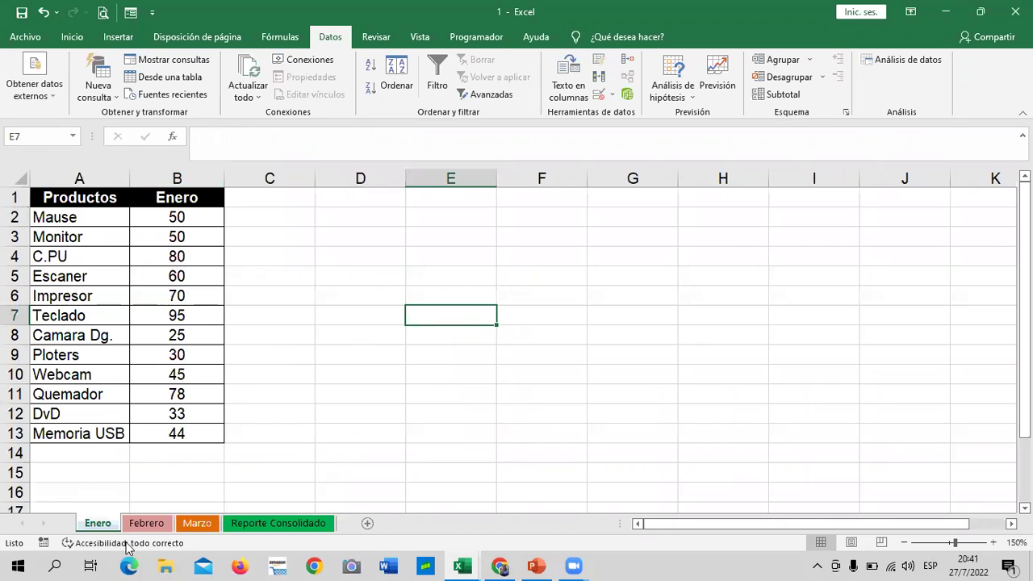
{"action": "left_click", "coordinate": [147, 524]}
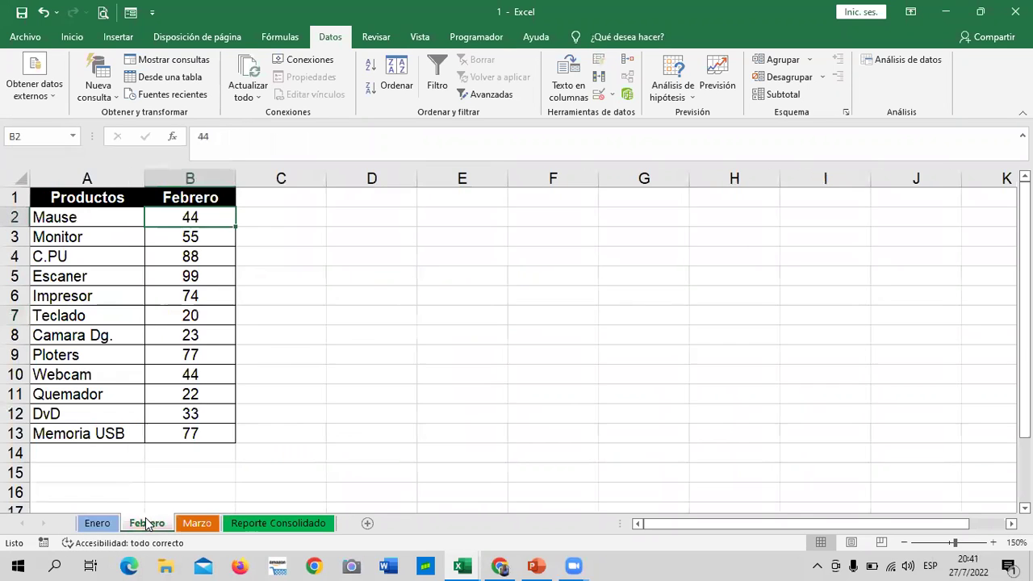
{"action": "left_click", "coordinate": [197, 522]}
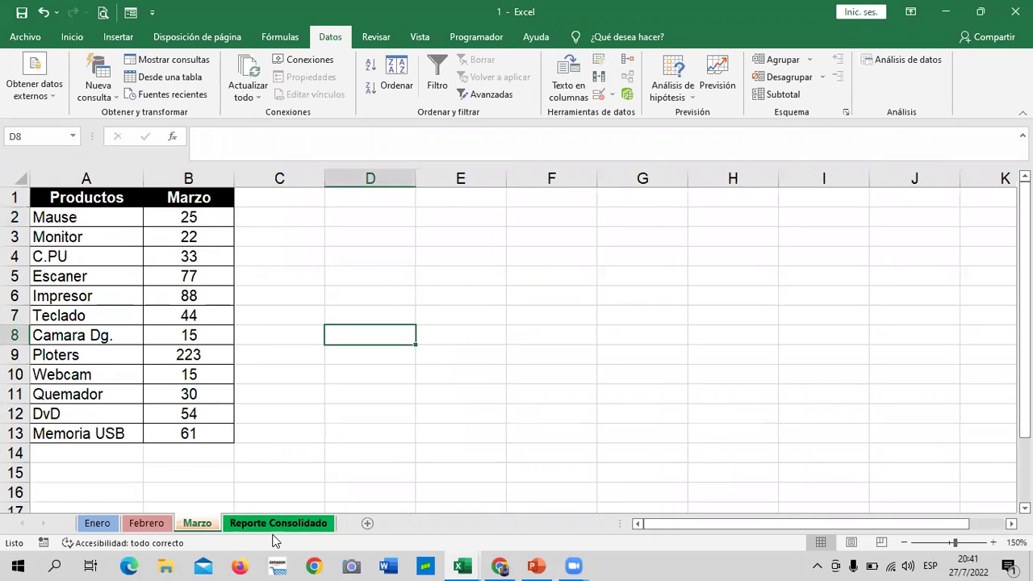
{"action": "left_click", "coordinate": [275, 523]}
{"action": "left_click", "coordinate": [645, 273]}
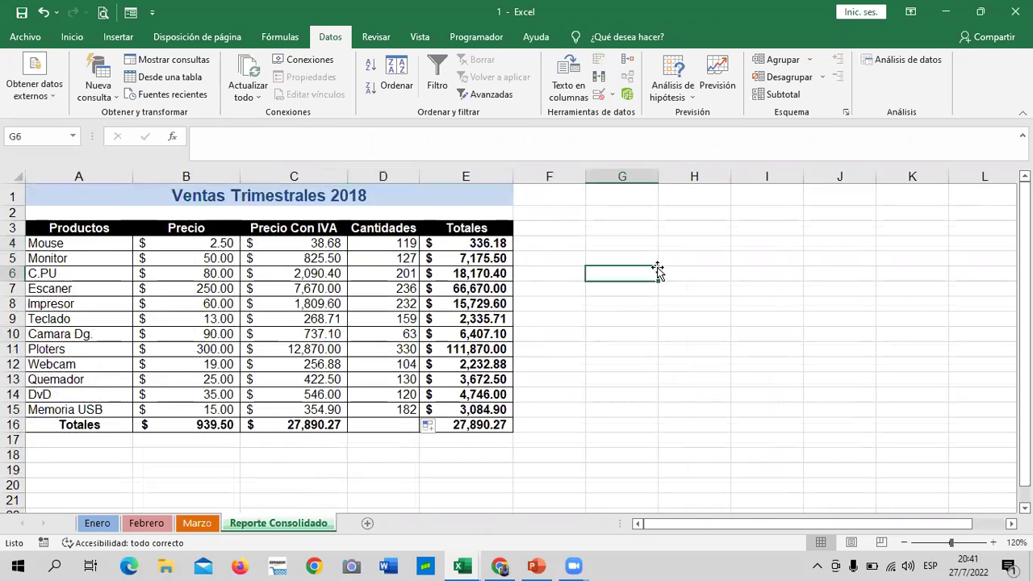
{"action": "left_click", "coordinate": [390, 264]}
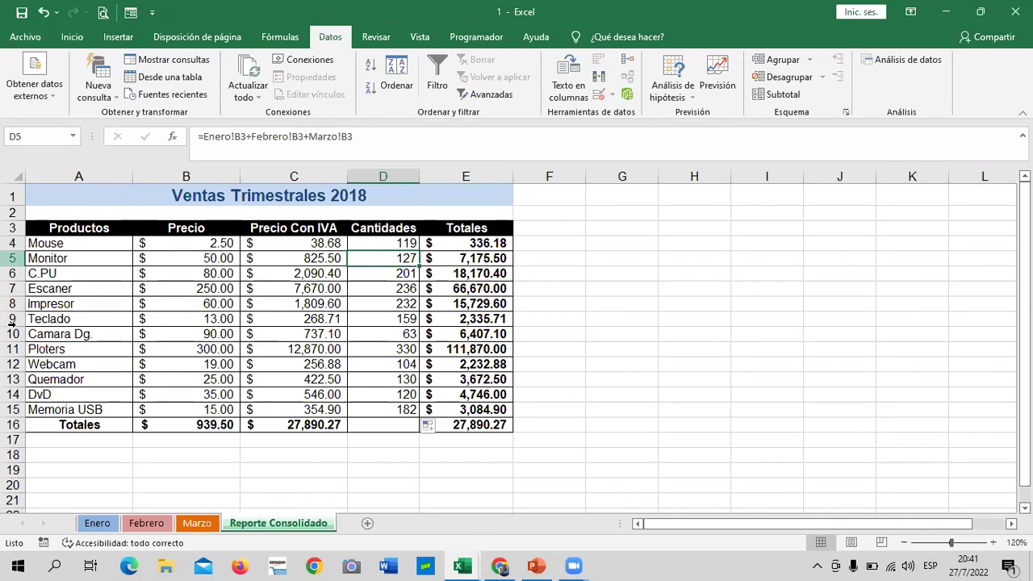
{"action": "left_click", "coordinate": [383, 272]}
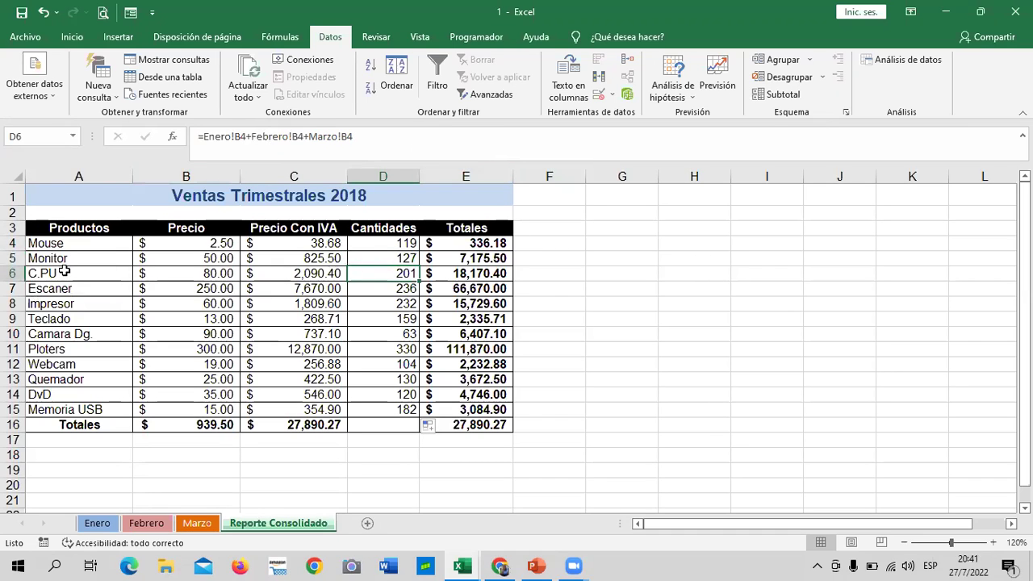
{"action": "left_click", "coordinate": [369, 333]}
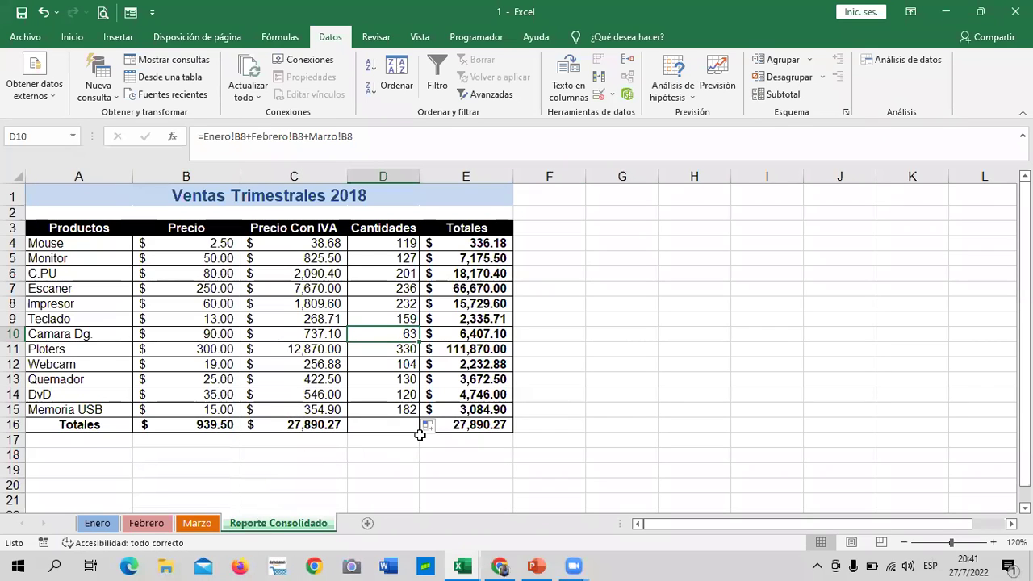
{"action": "key", "text": "Down"}
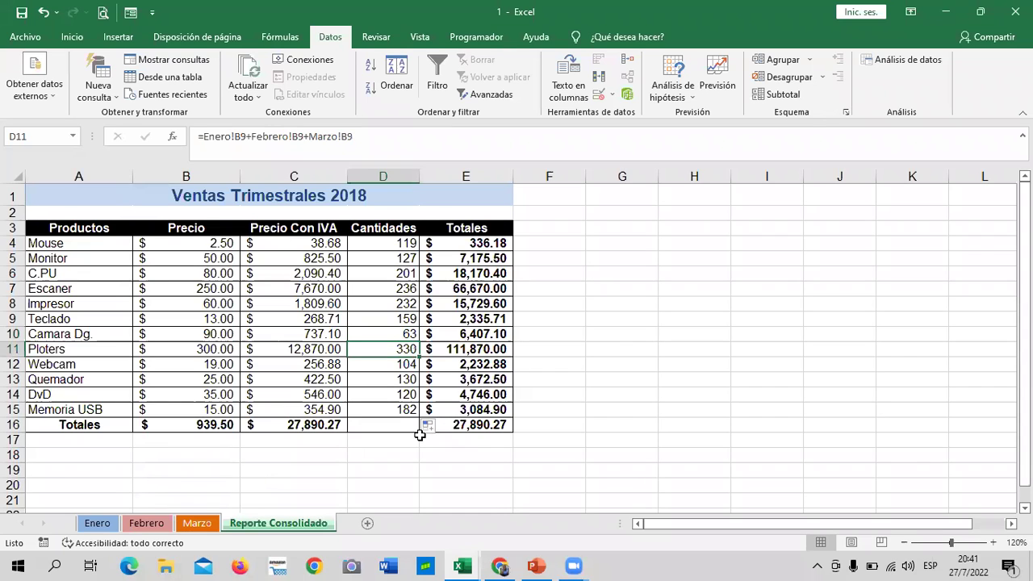
{"action": "left_click", "coordinate": [377, 243]}
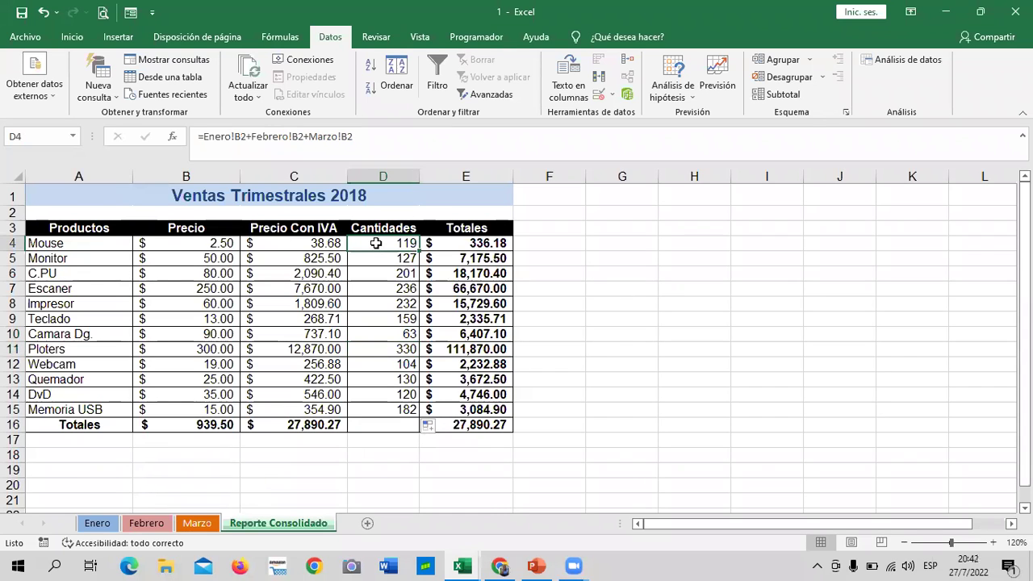
{"action": "left_click", "coordinate": [97, 524]}
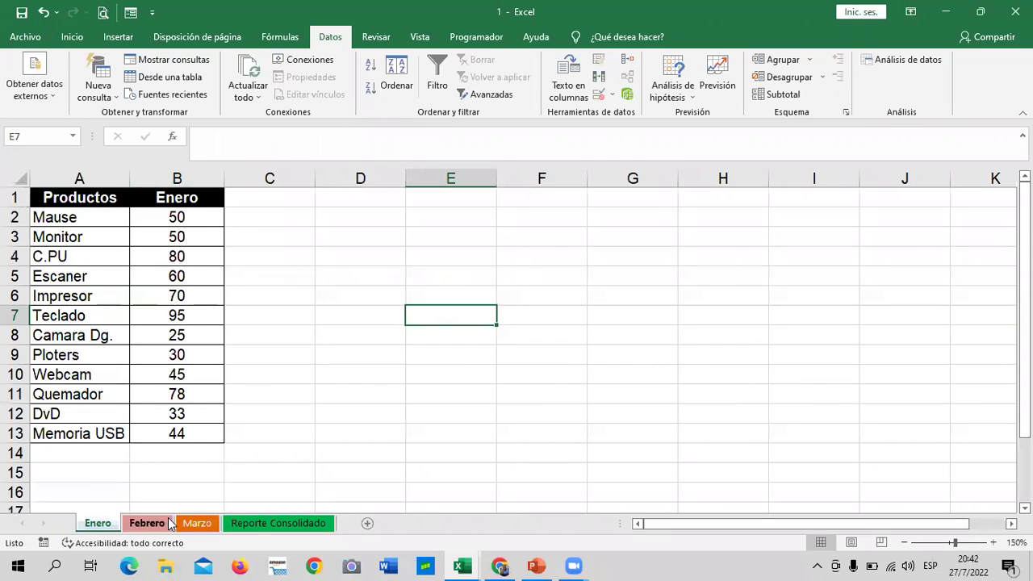
{"action": "left_click", "coordinate": [259, 524]}
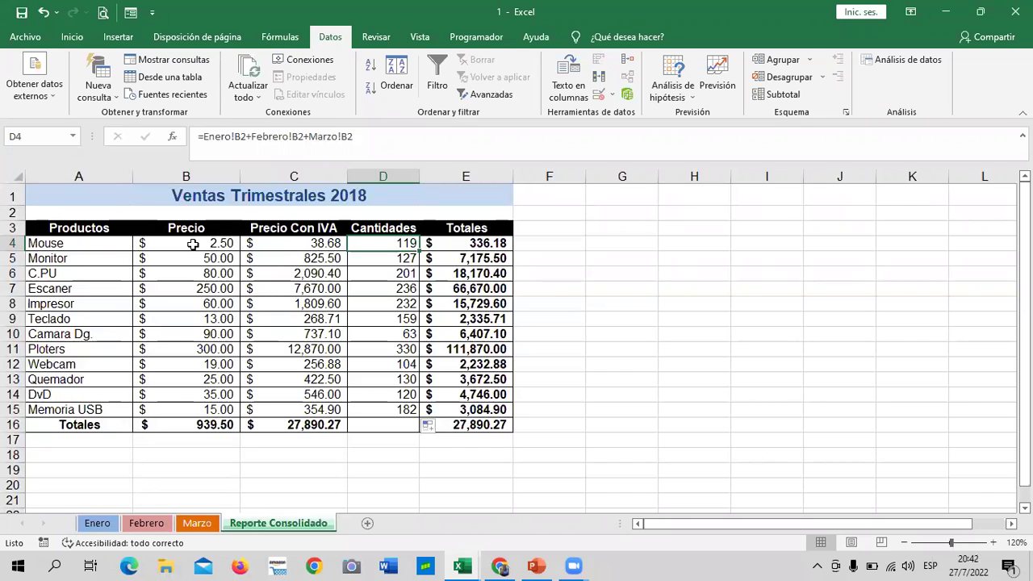
{"action": "left_click", "coordinate": [644, 347]}
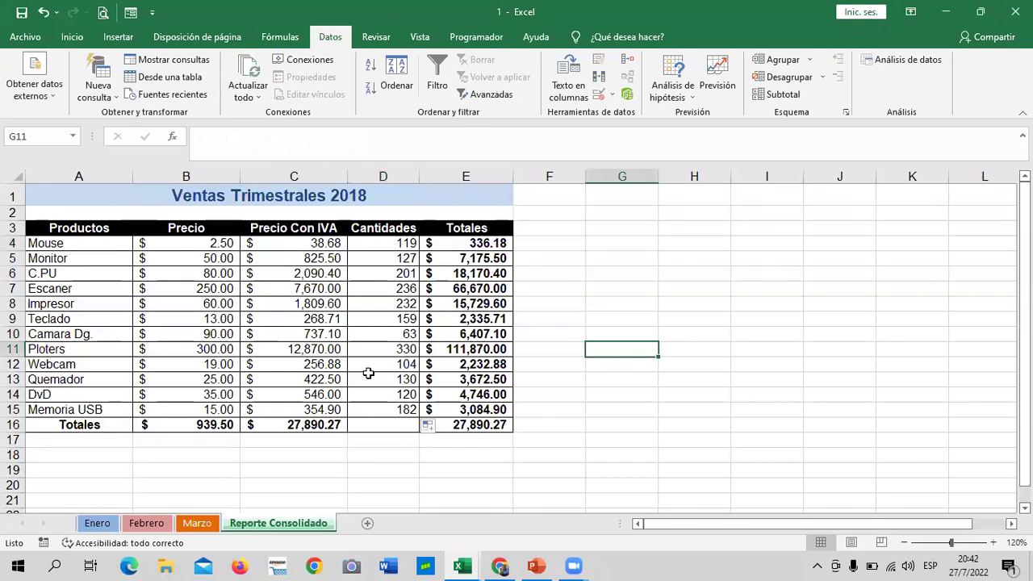
{"action": "left_click", "coordinate": [373, 245]}
{"action": "left_click", "coordinate": [739, 286]}
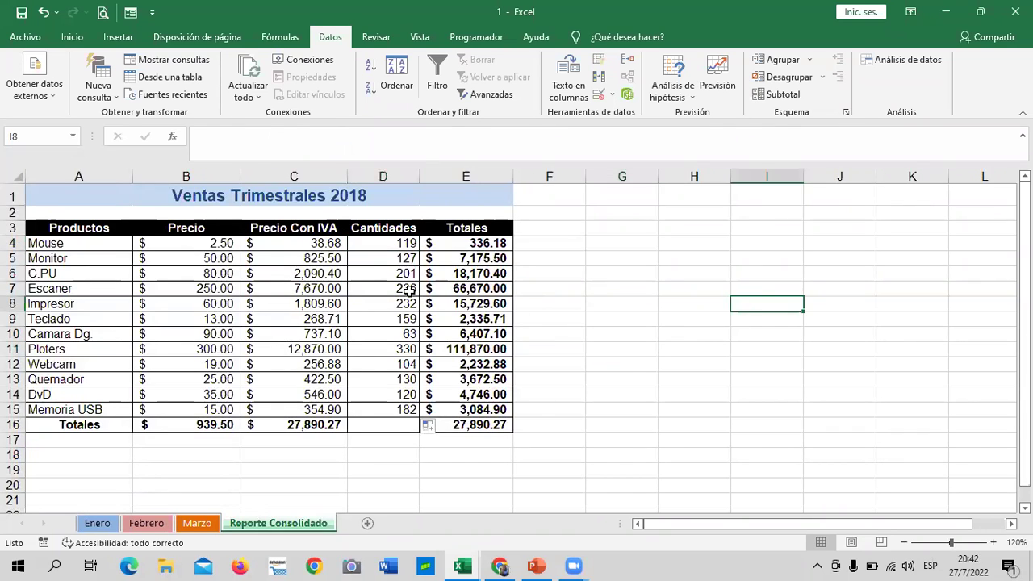
{"action": "left_click", "coordinate": [386, 246]}
{"action": "left_click_drag", "start_coordinate": [391, 261], "coordinate": [393, 423]}
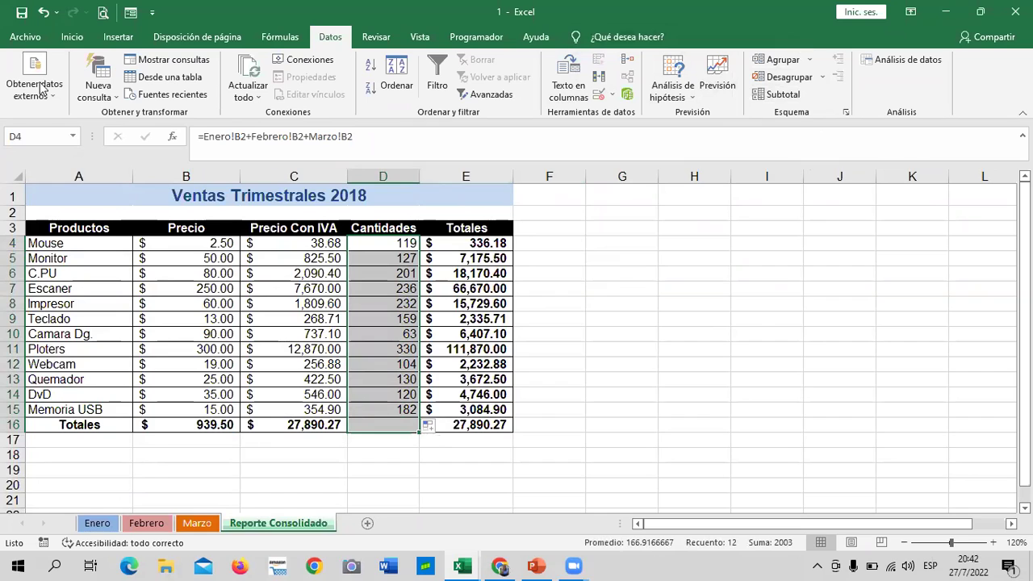
{"action": "left_click", "coordinate": [721, 368]}
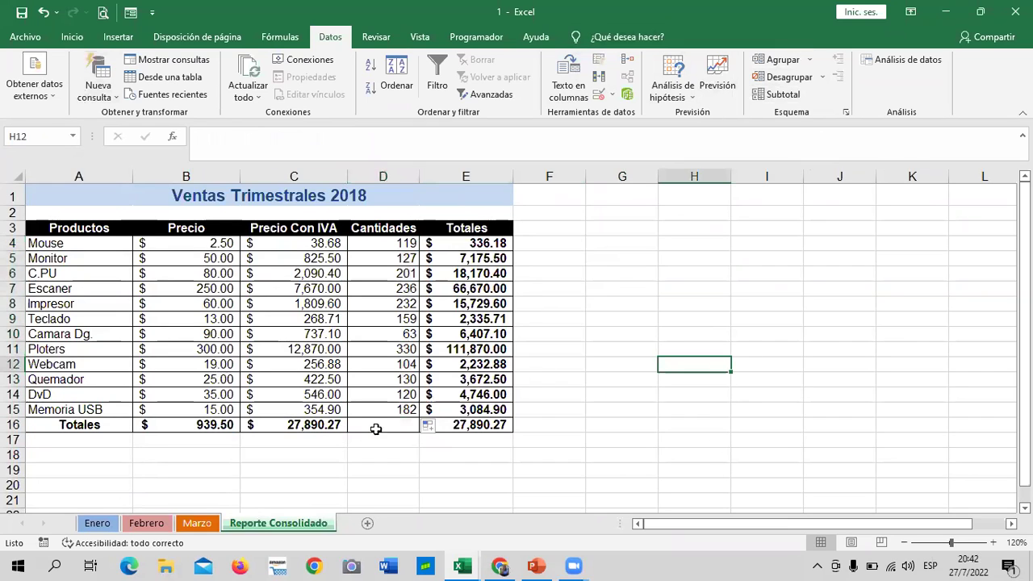
{"action": "left_click", "coordinate": [195, 427]}
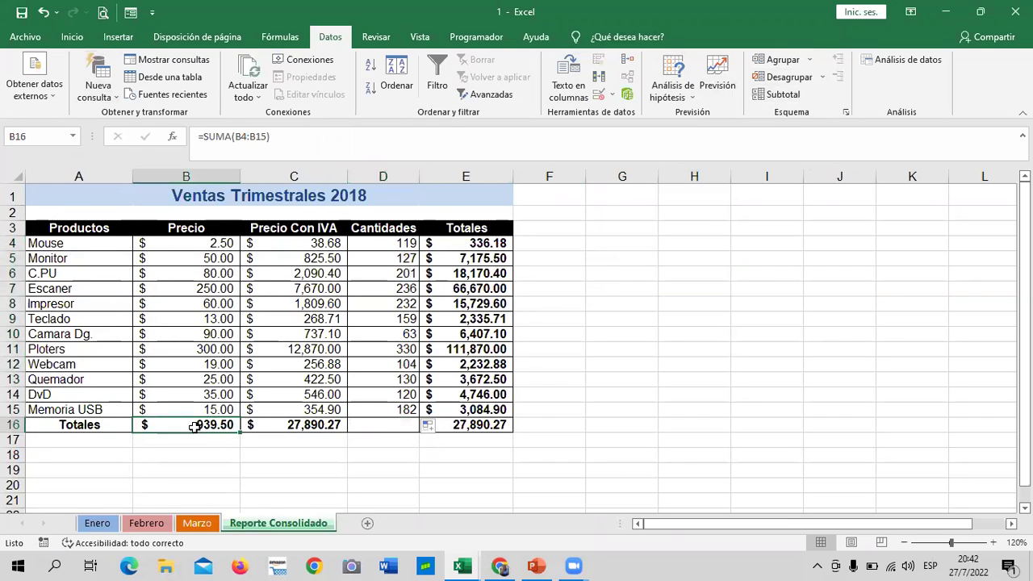
{"action": "left_click", "coordinate": [277, 424]}
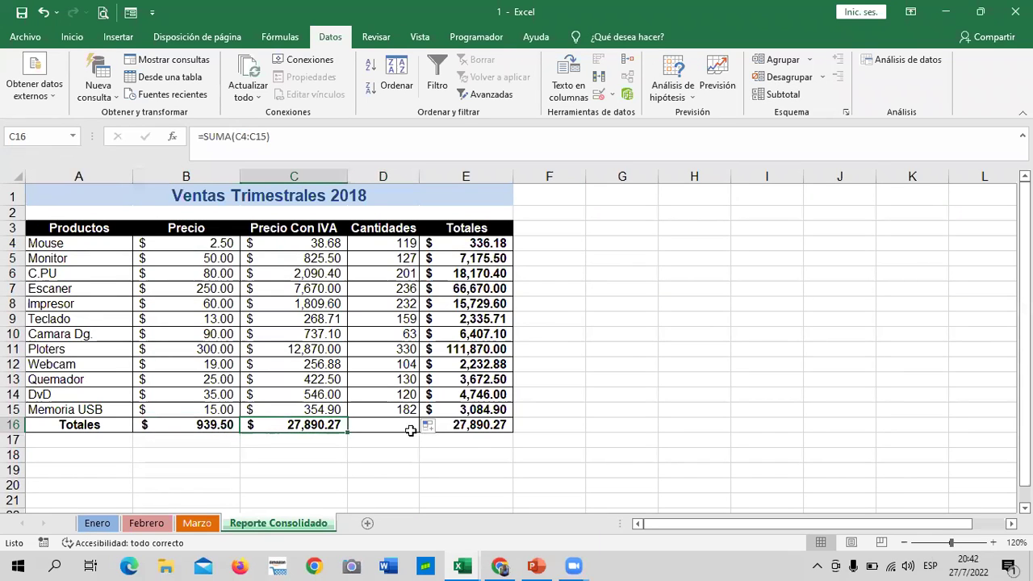
{"action": "left_click", "coordinate": [472, 427]}
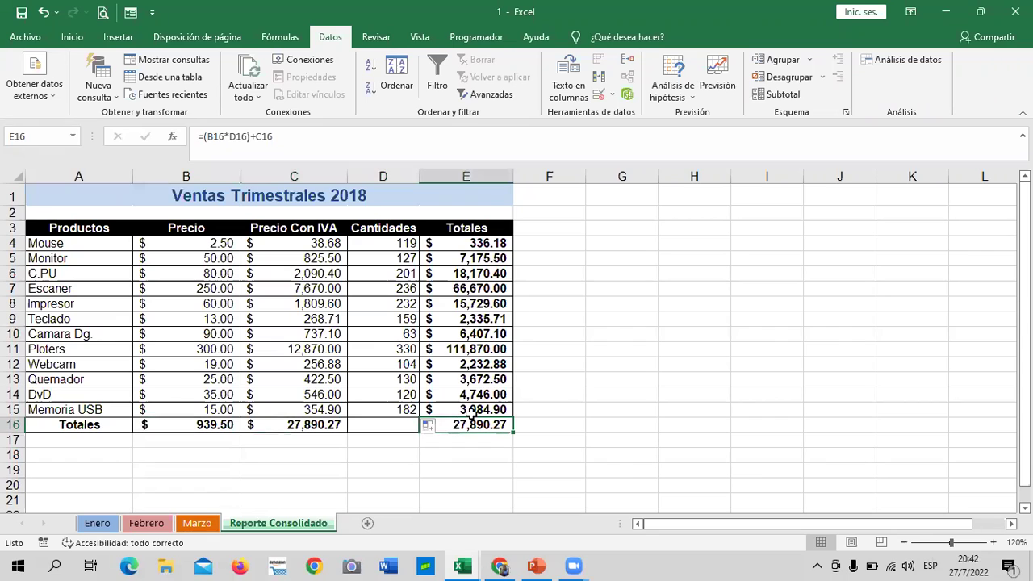
{"action": "left_click", "coordinate": [629, 260]}
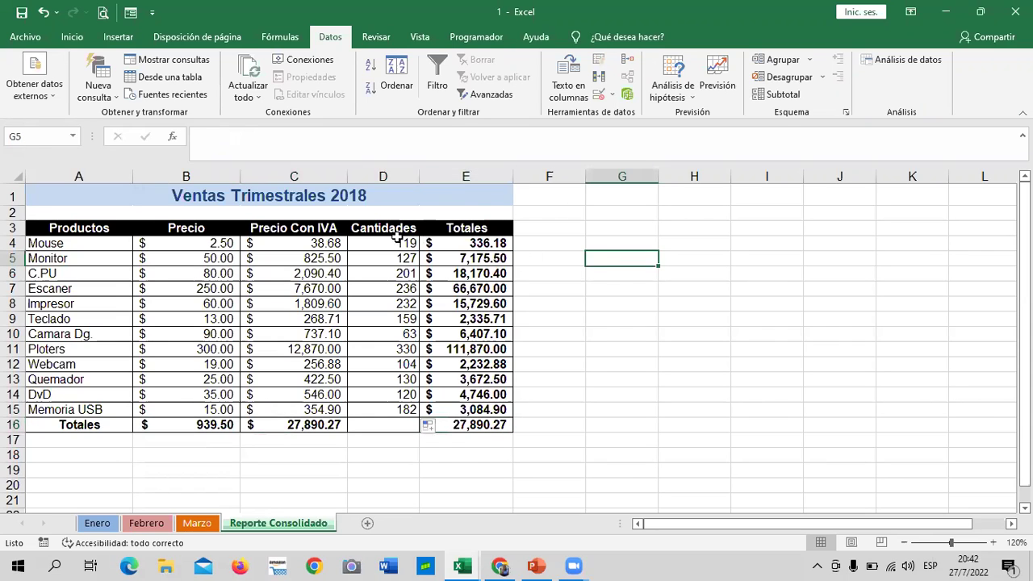
{"action": "left_click", "coordinate": [305, 241]}
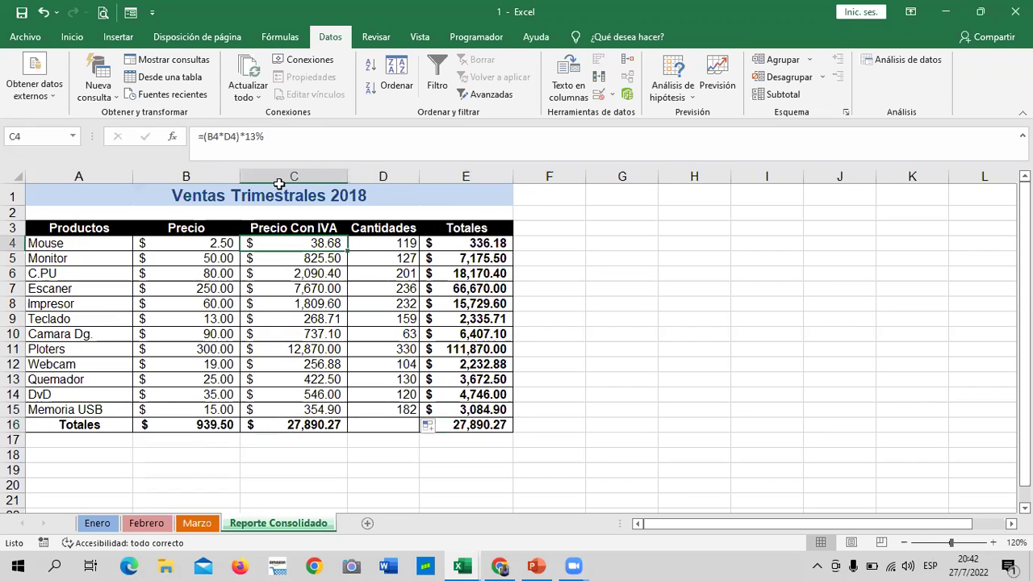
{"action": "left_click", "coordinate": [325, 135]}
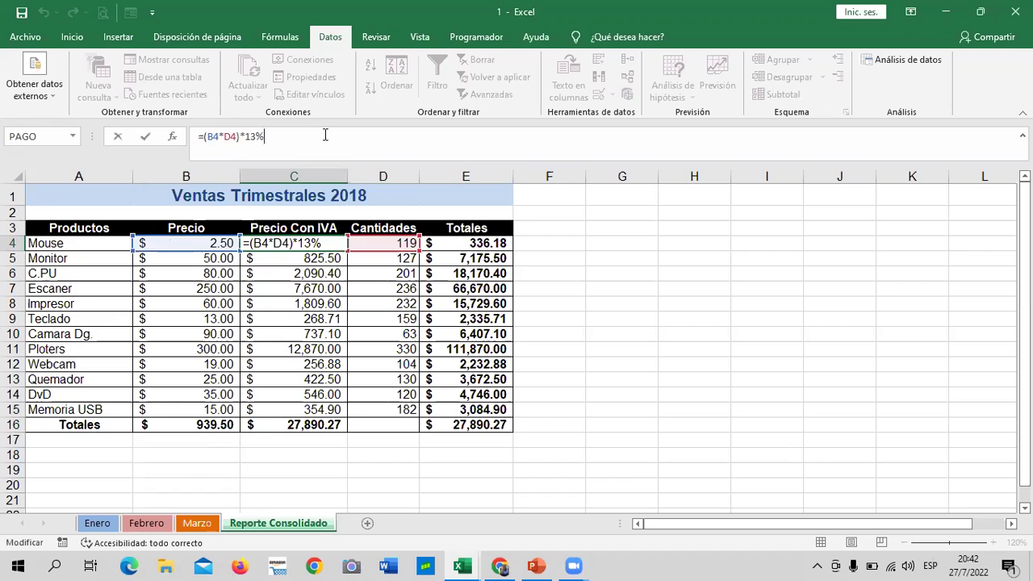
{"action": "key", "text": "Return"}
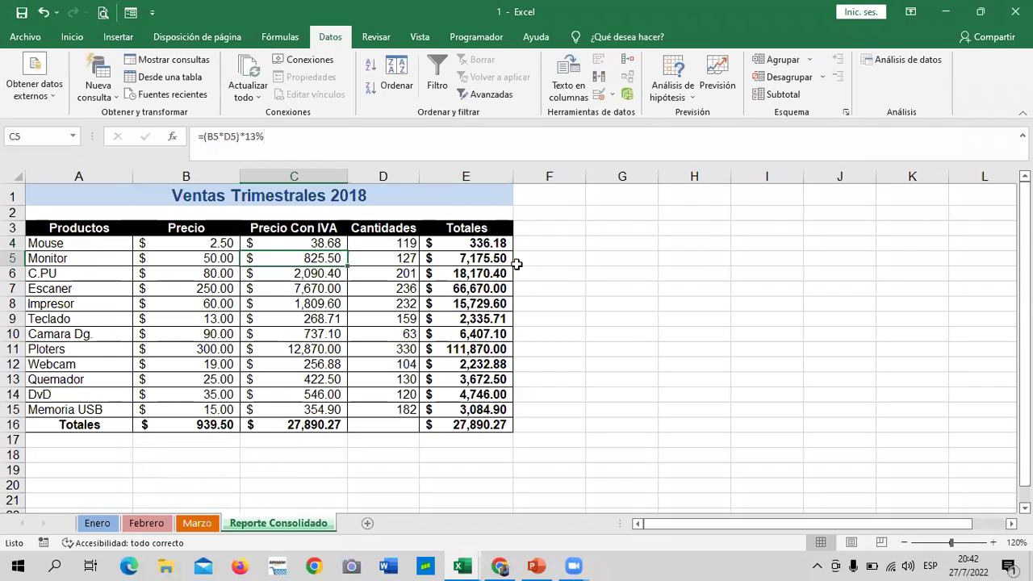
{"action": "left_click", "coordinate": [482, 243]}
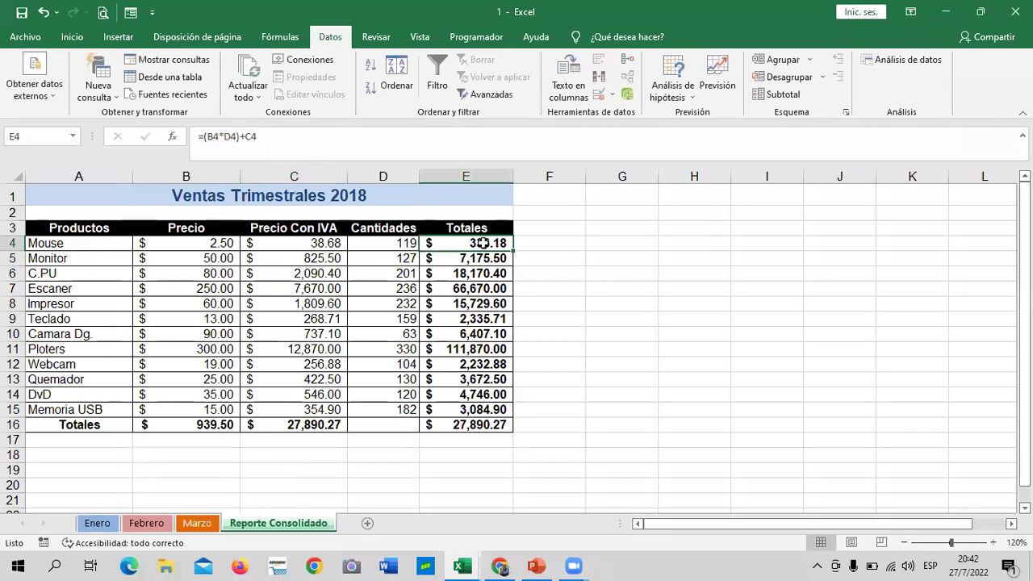
{"action": "left_click", "coordinate": [181, 243]}
{"action": "left_click", "coordinate": [382, 242]}
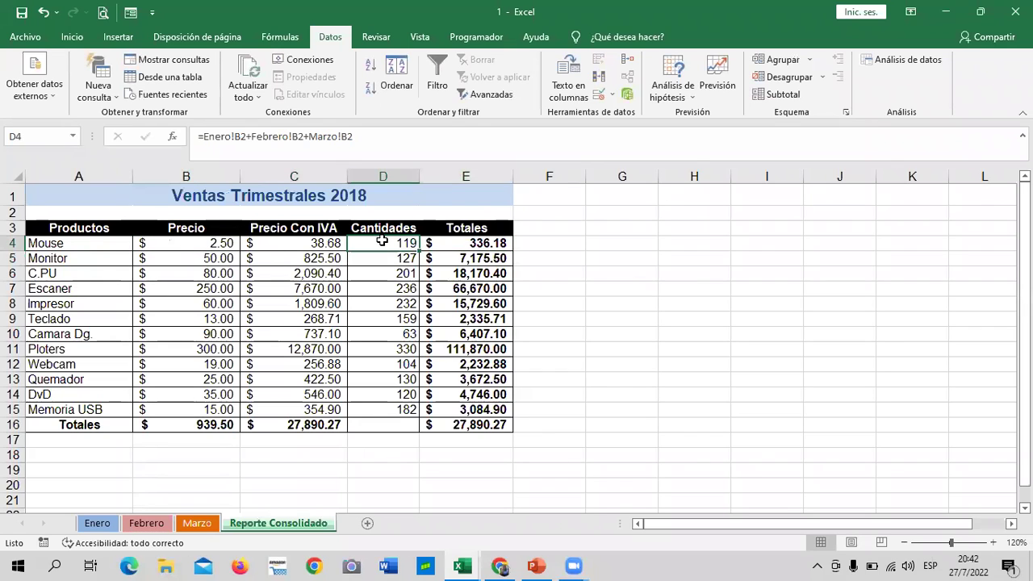
{"action": "left_click", "coordinate": [464, 243]}
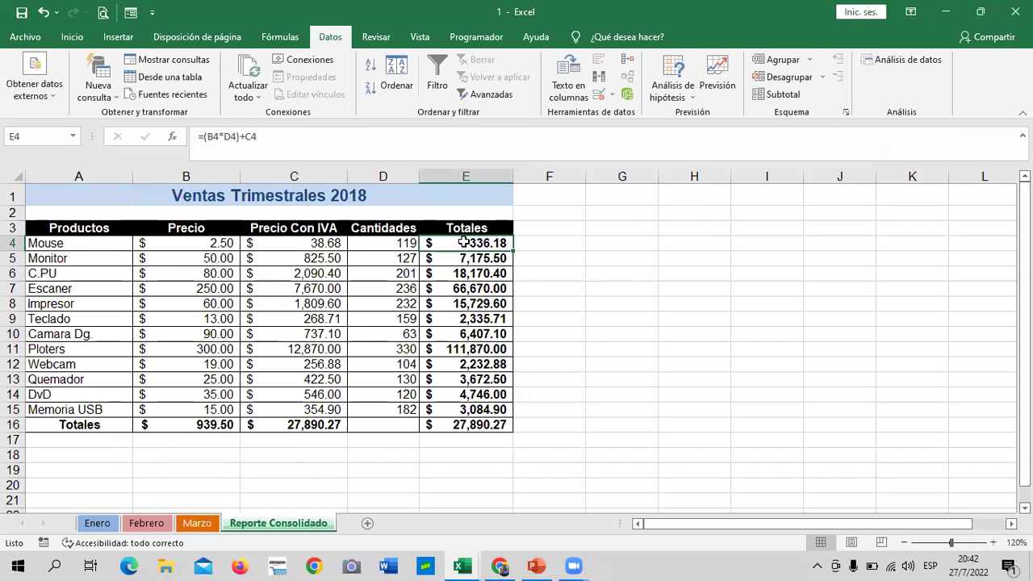
{"action": "left_click_drag", "start_coordinate": [621, 243], "coordinate": [622, 259]}
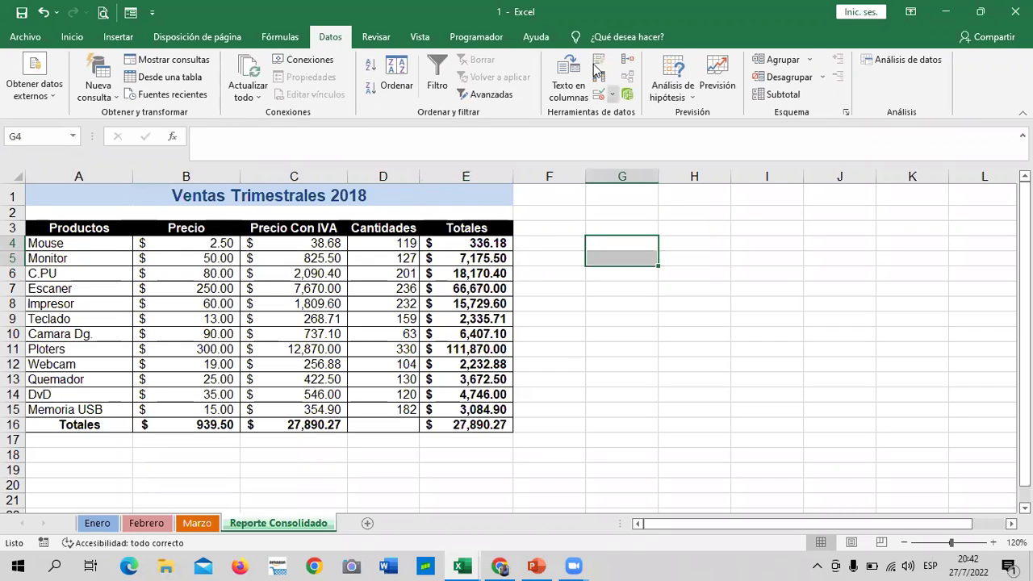
{"action": "left_click", "coordinate": [595, 67]}
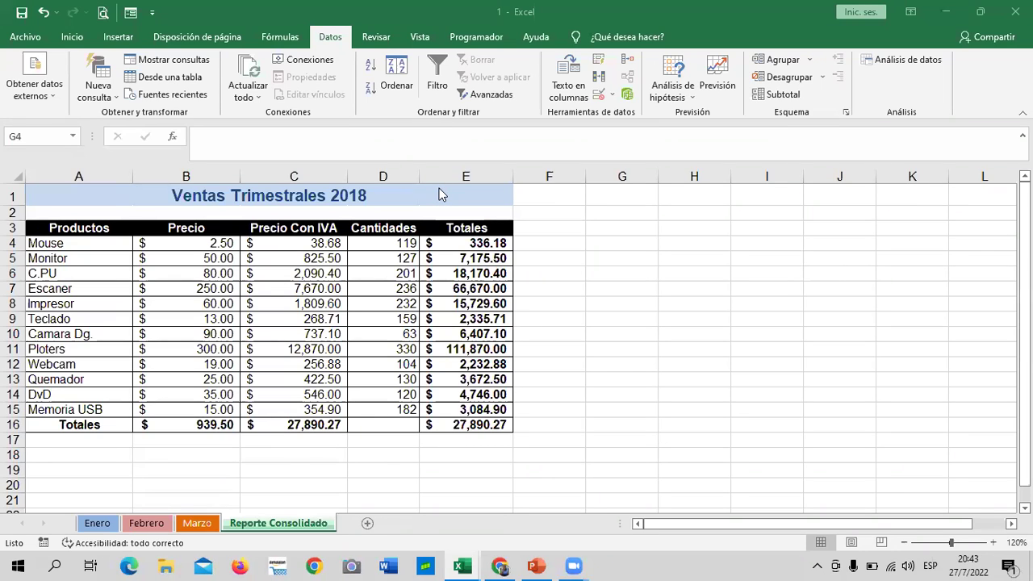
{"action": "left_click_drag", "start_coordinate": [621, 243], "coordinate": [621, 257]}
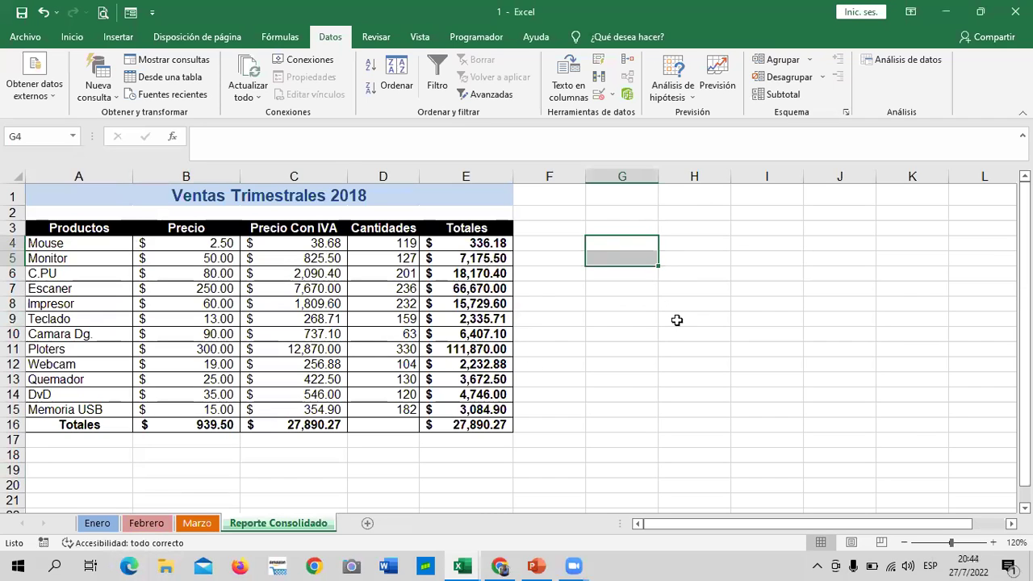
{"action": "left_click", "coordinate": [234, 91]}
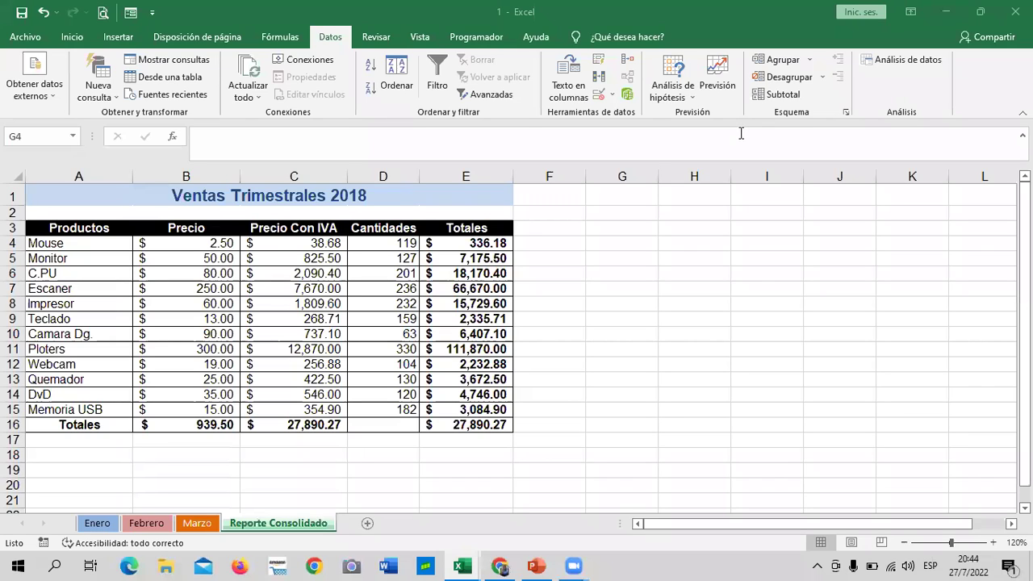
{"action": "left_click", "coordinate": [95, 526]}
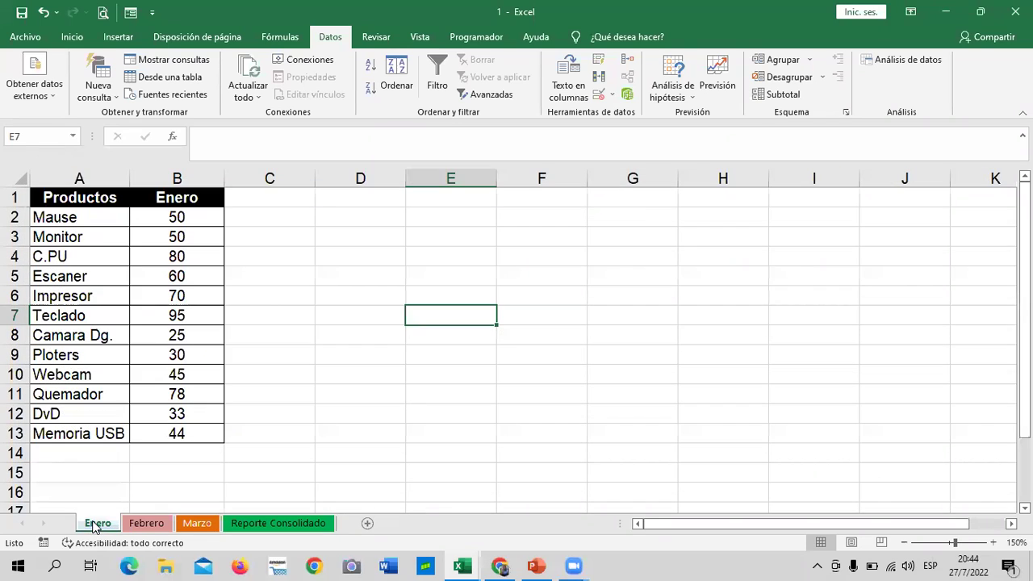
{"action": "left_click", "coordinate": [145, 524]}
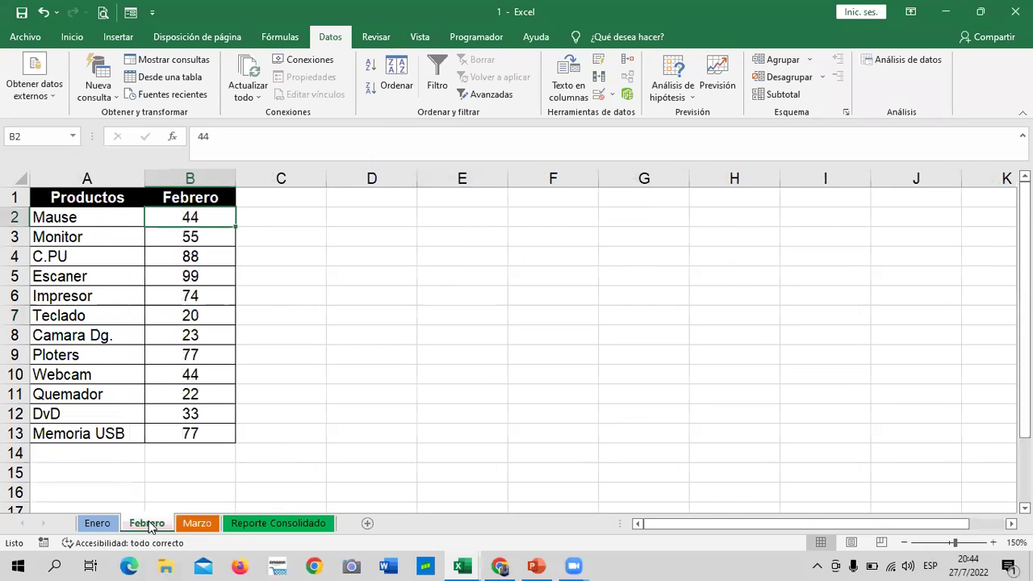
{"action": "left_click", "coordinate": [198, 524]}
{"action": "left_click", "coordinate": [277, 524]}
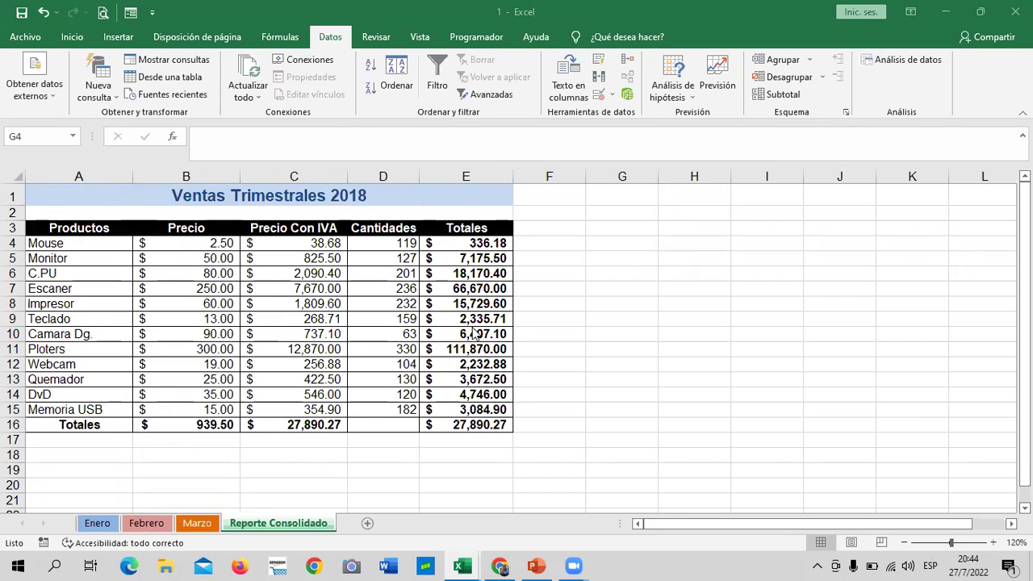
{"action": "left_click", "coordinate": [588, 262], "text": "shift"}
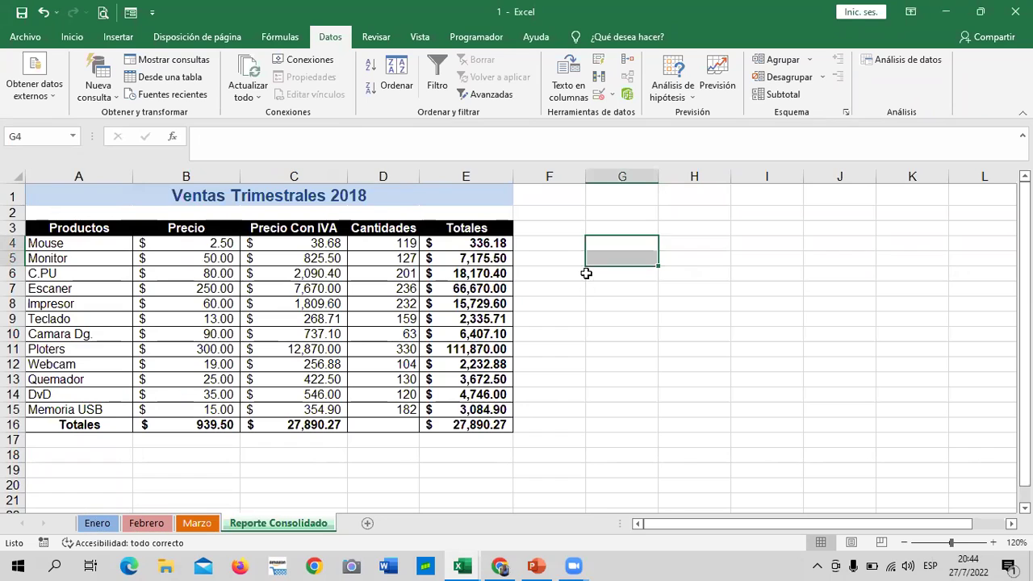
{"action": "left_click", "coordinate": [709, 243]}
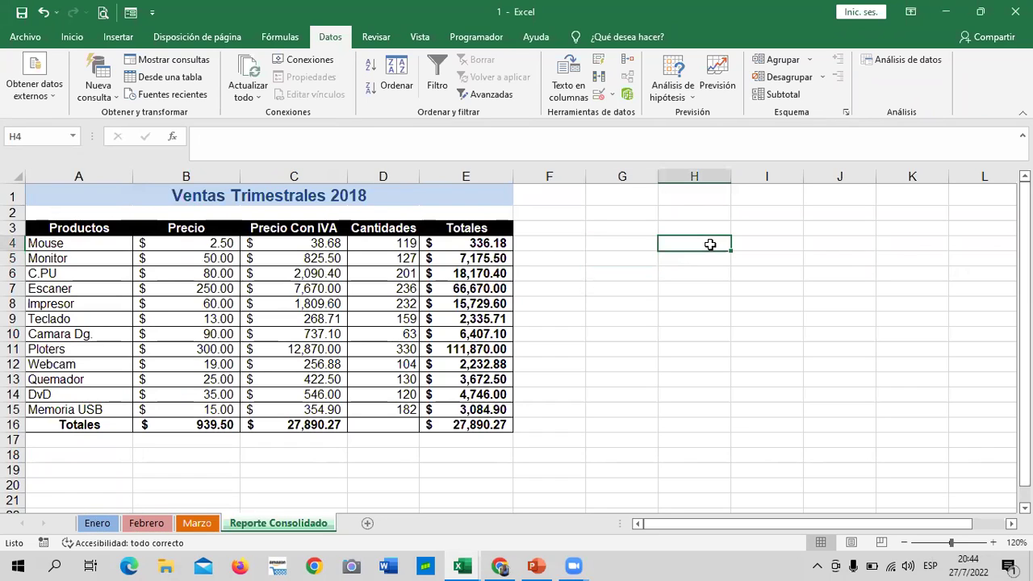
{"action": "left_click", "coordinate": [212, 243]}
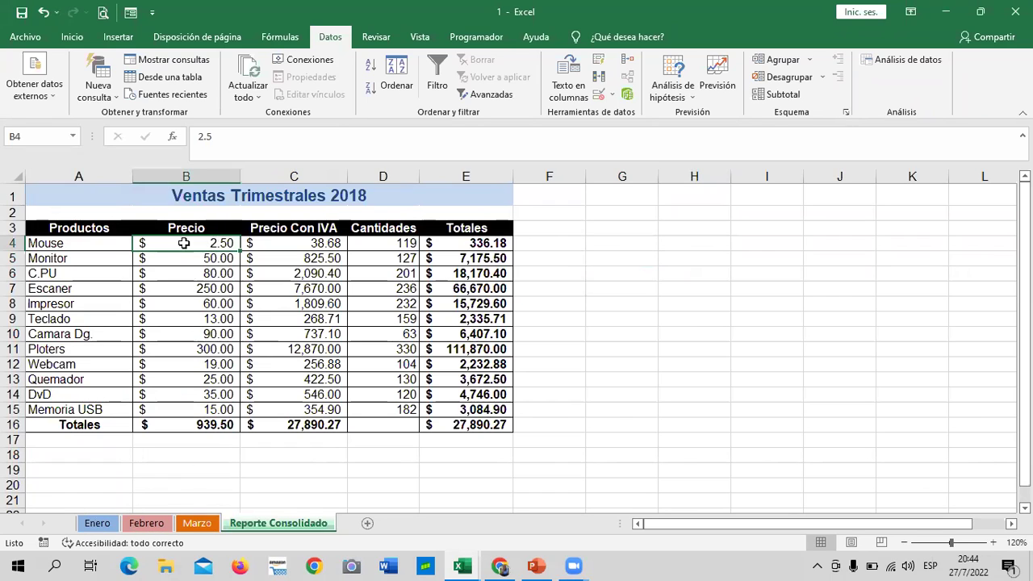
{"action": "left_click", "coordinate": [311, 247]}
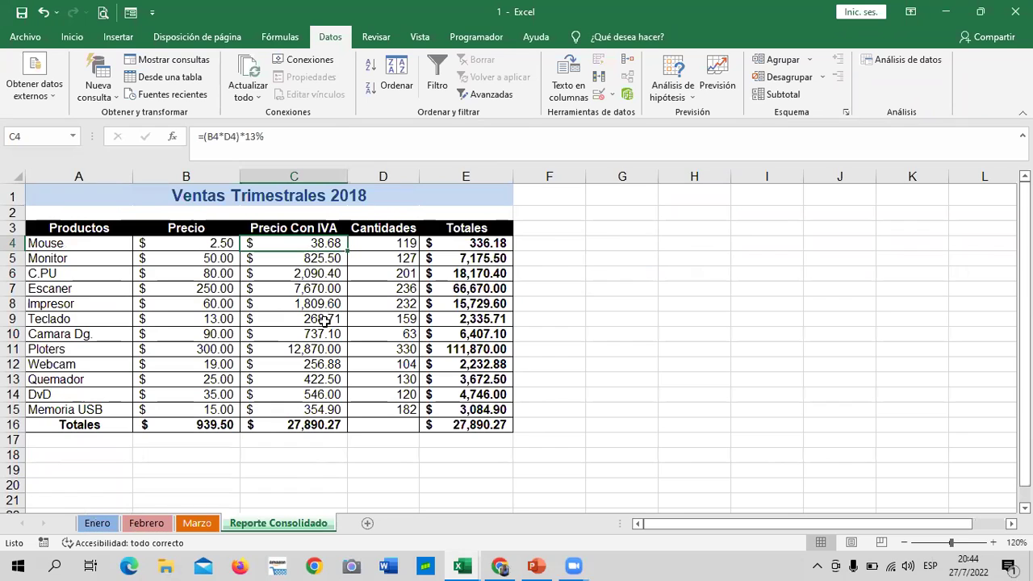
{"action": "left_click", "coordinate": [381, 244]}
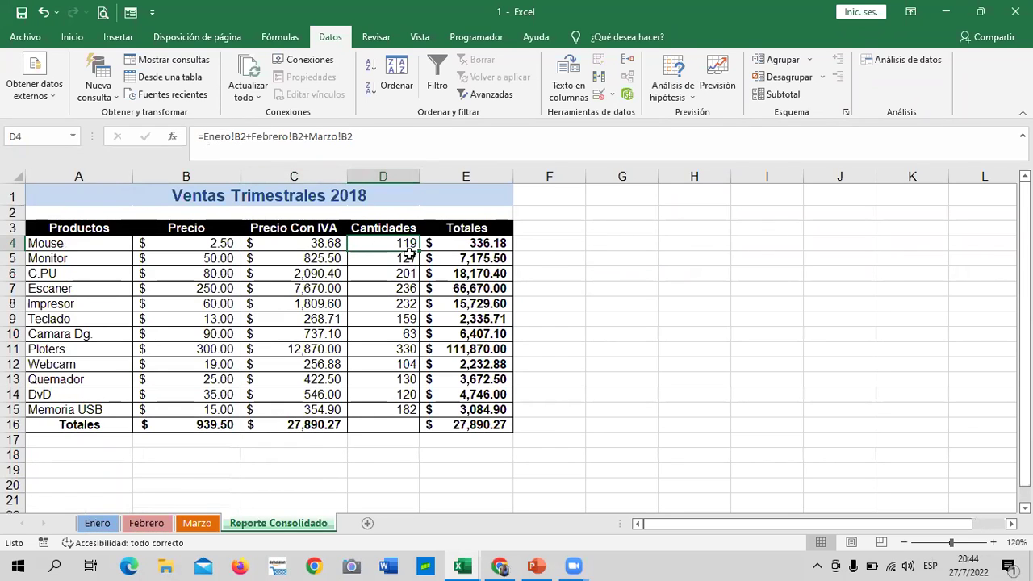
{"action": "left_click", "coordinate": [307, 258]}
{"action": "left_click", "coordinate": [473, 241]}
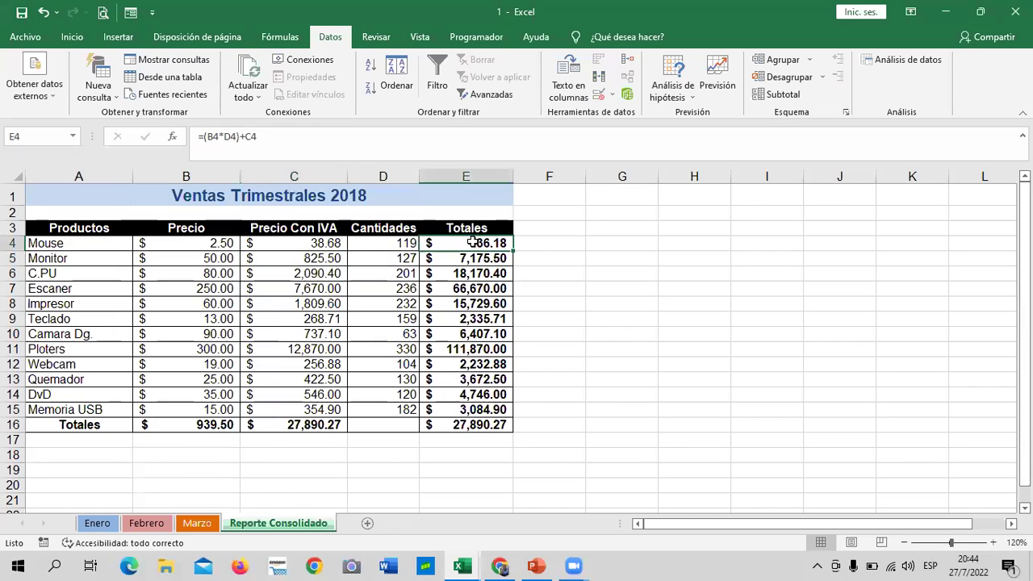
{"action": "left_click", "coordinate": [683, 294]}
{"action": "left_click_drag", "start_coordinate": [314, 258], "coordinate": [315, 437]}
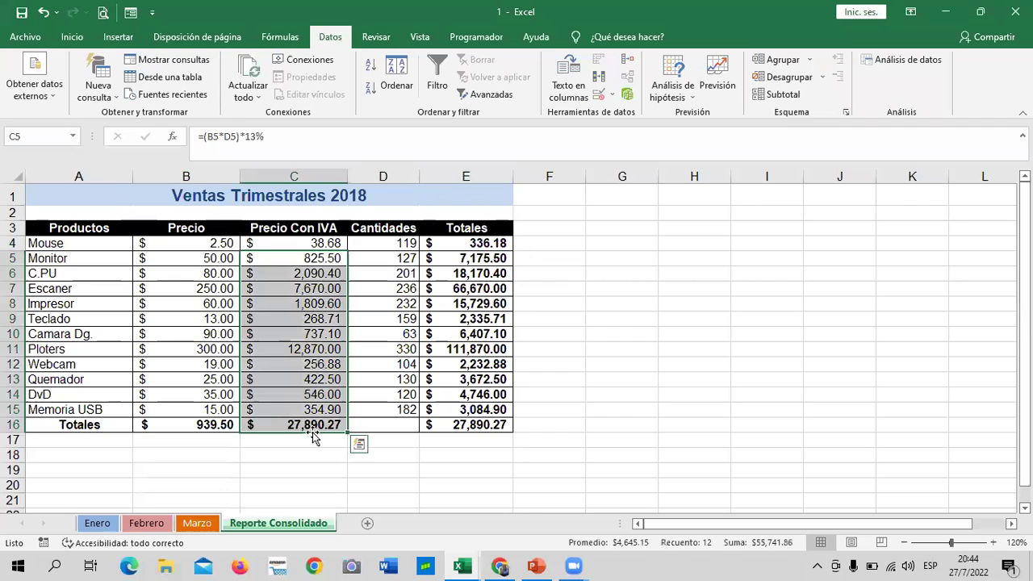
Step: Clear the Precio Con IVA, Cantidades (D5:D15) and Totales cells below row 4
{"action": "key", "text": "Delete"}
{"action": "left_click", "coordinate": [571, 372]}
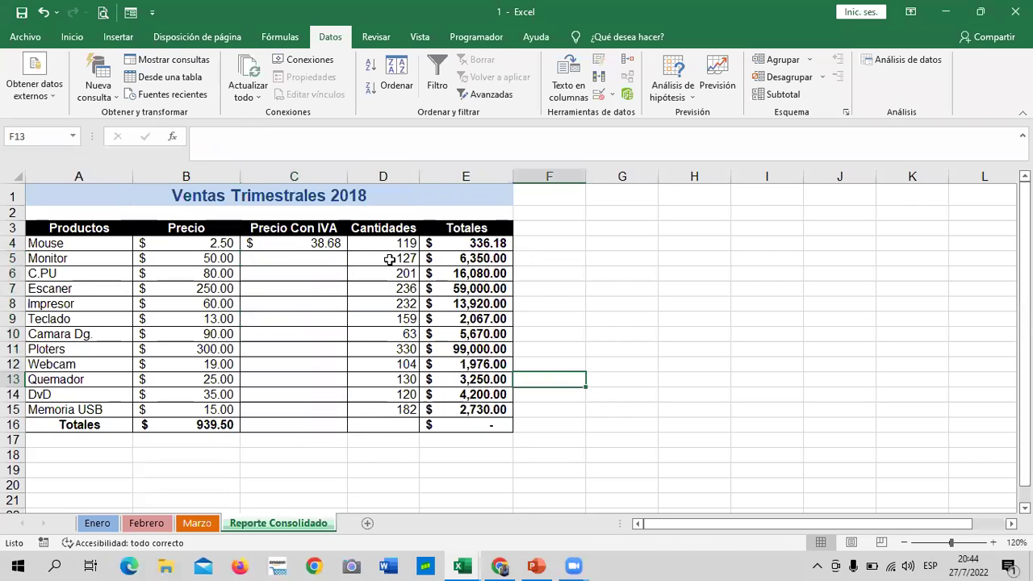
{"action": "left_click_drag", "start_coordinate": [392, 258], "coordinate": [377, 413]}
{"action": "key", "text": "Delete"}
{"action": "left_click_drag", "start_coordinate": [470, 258], "coordinate": [471, 422]}
{"action": "key", "text": "Delete"}
{"action": "left_click", "coordinate": [620, 377]}
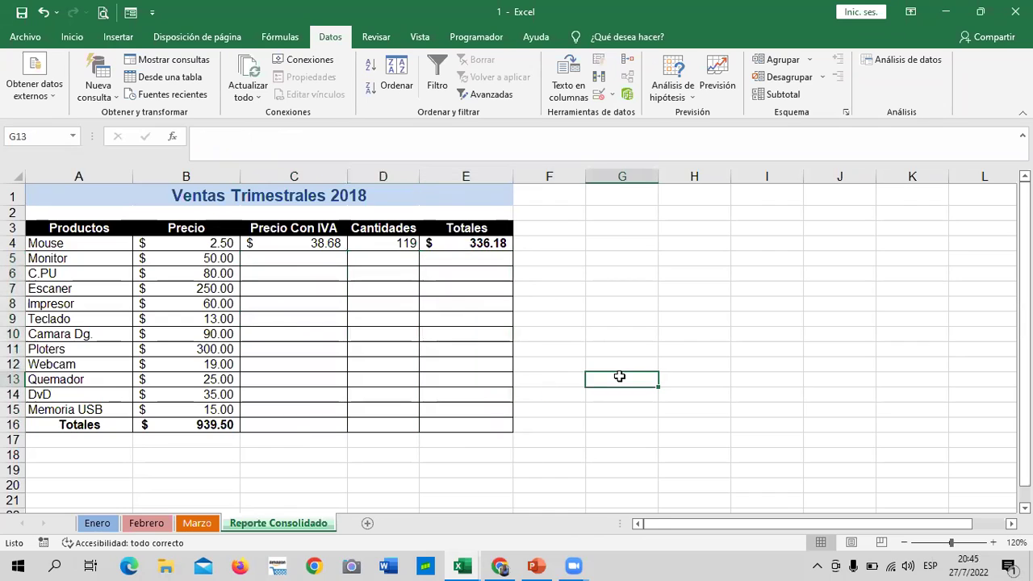
Step: Inspect the Mouse row's Totales and Cantidades formulas
{"action": "left_click", "coordinate": [493, 242]}
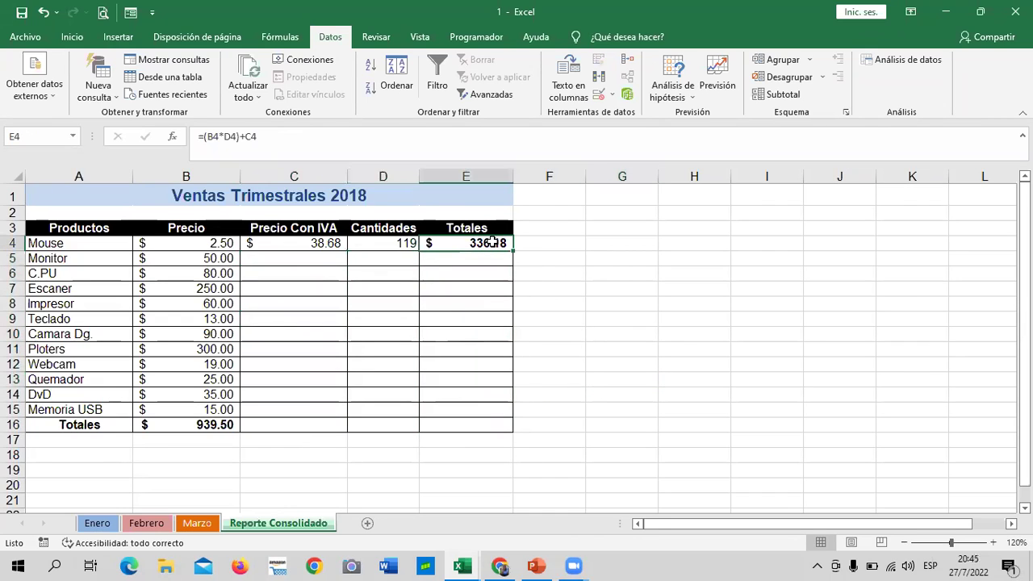
{"action": "left_click", "coordinate": [399, 242]}
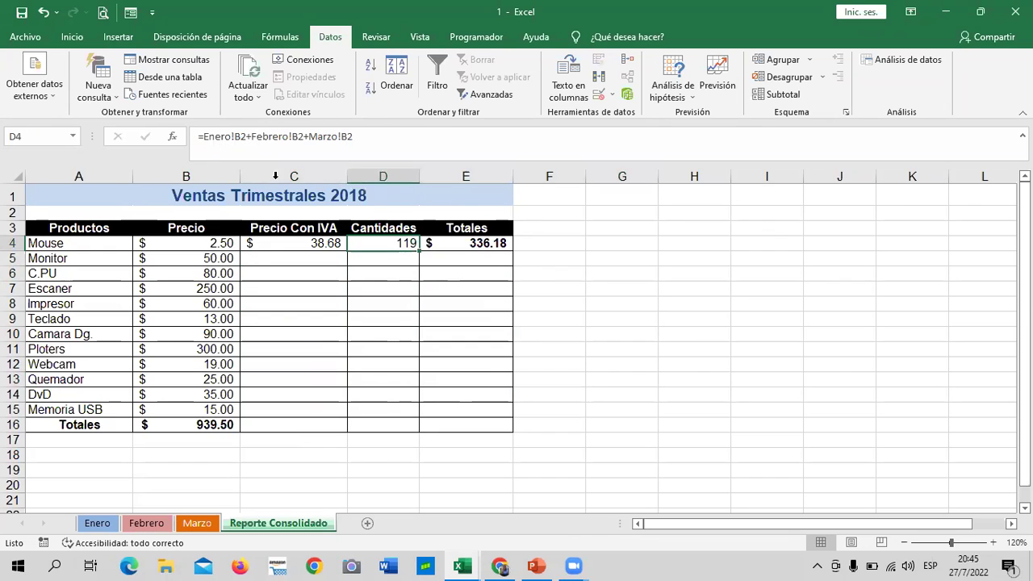
{"action": "left_click", "coordinate": [622, 273]}
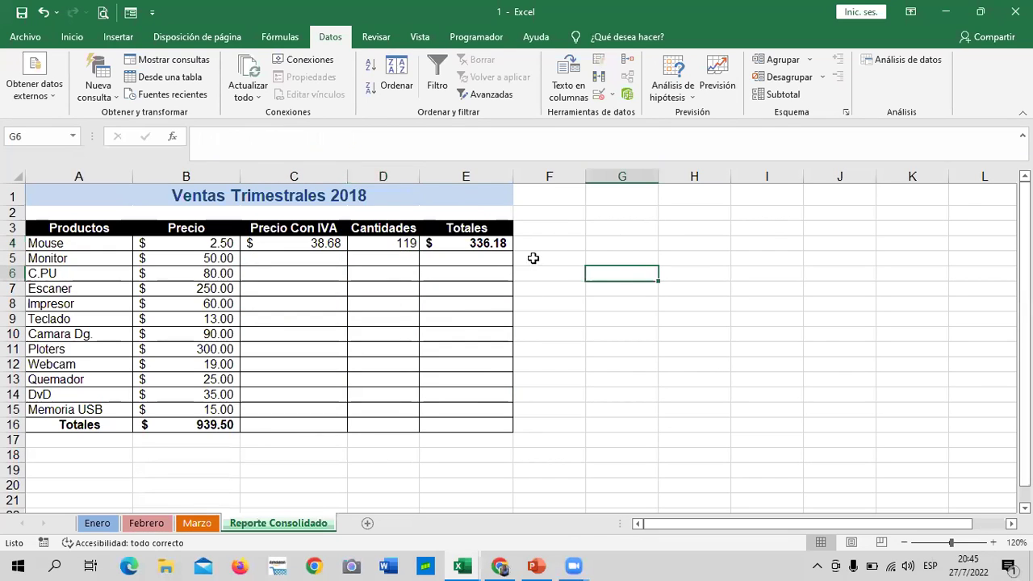
{"action": "left_click", "coordinate": [377, 239]}
Step: Review the Enero, Febrero and Marzo sheets, then recheck the Mouse Cantidades formula unchanged
{"action": "left_click", "coordinate": [97, 524]}
{"action": "left_click", "coordinate": [146, 523]}
{"action": "left_click", "coordinate": [210, 525]}
{"action": "left_click", "coordinate": [266, 525]}
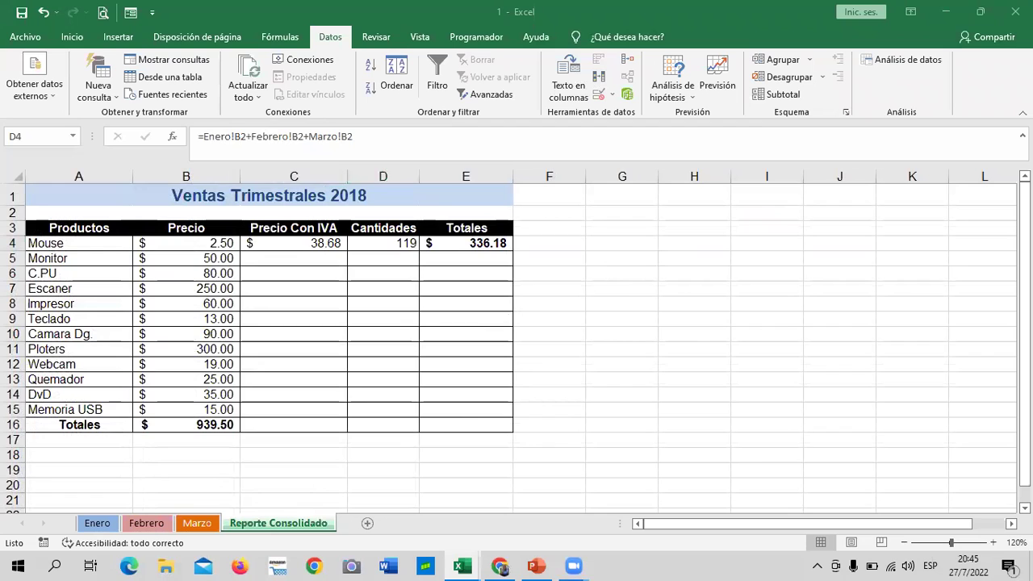
{"action": "double_click", "coordinate": [394, 242]}
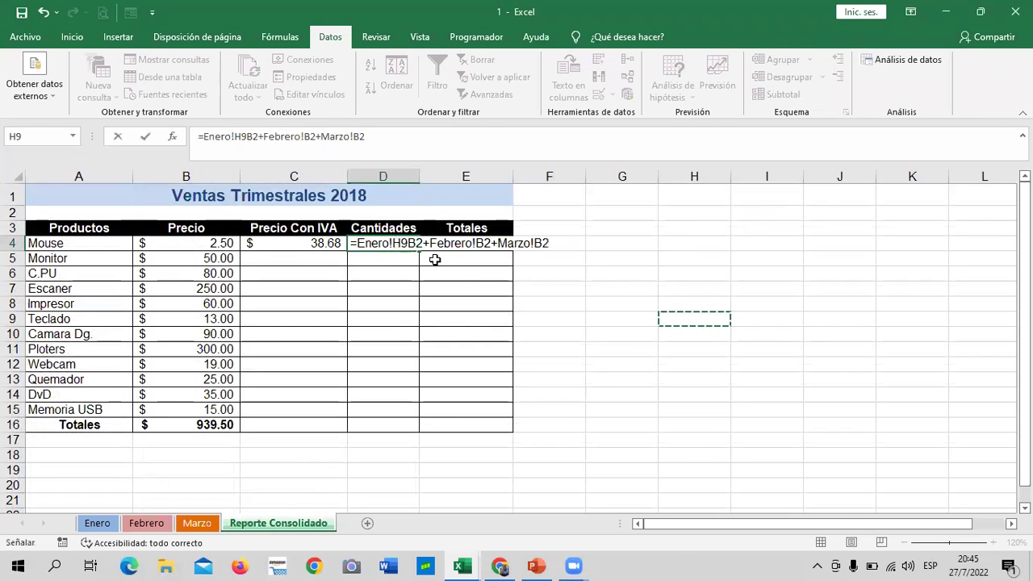
{"action": "key", "text": "Escape"}
{"action": "left_click", "coordinate": [645, 271]}
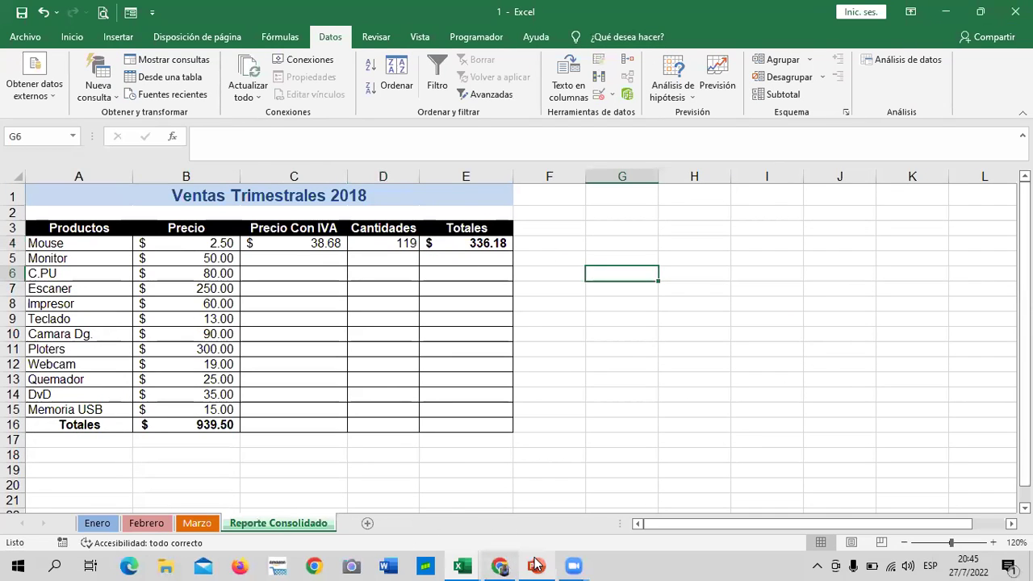
Step: Read through lesson 4.6 Objetivo de la lección and advance to lesson 4.7 with Siguiente
{"action": "left_click", "coordinate": [501, 565]}
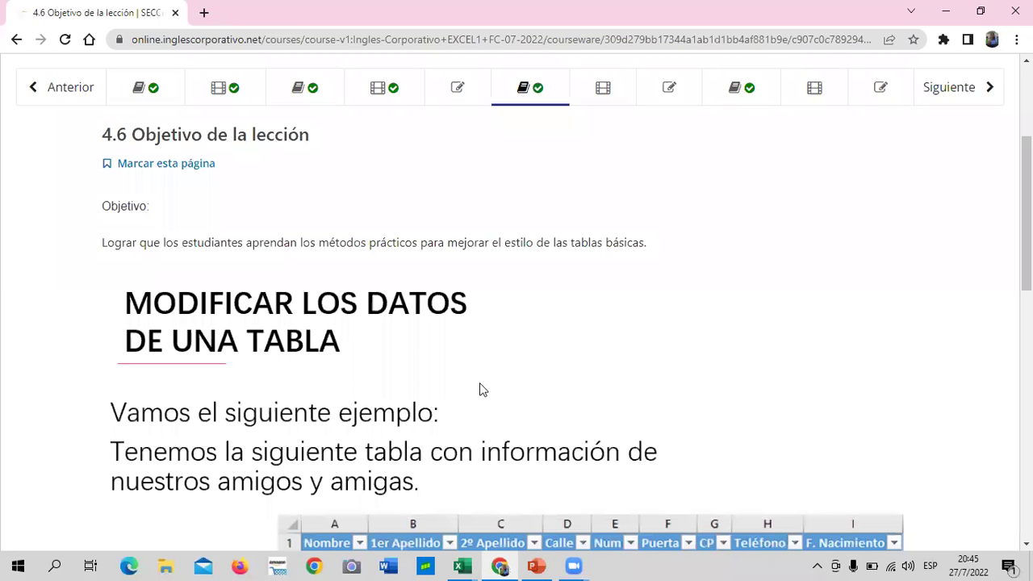
{"action": "scroll", "coordinate": [481, 361], "scroll_direction": "up", "scroll_amount": 3}
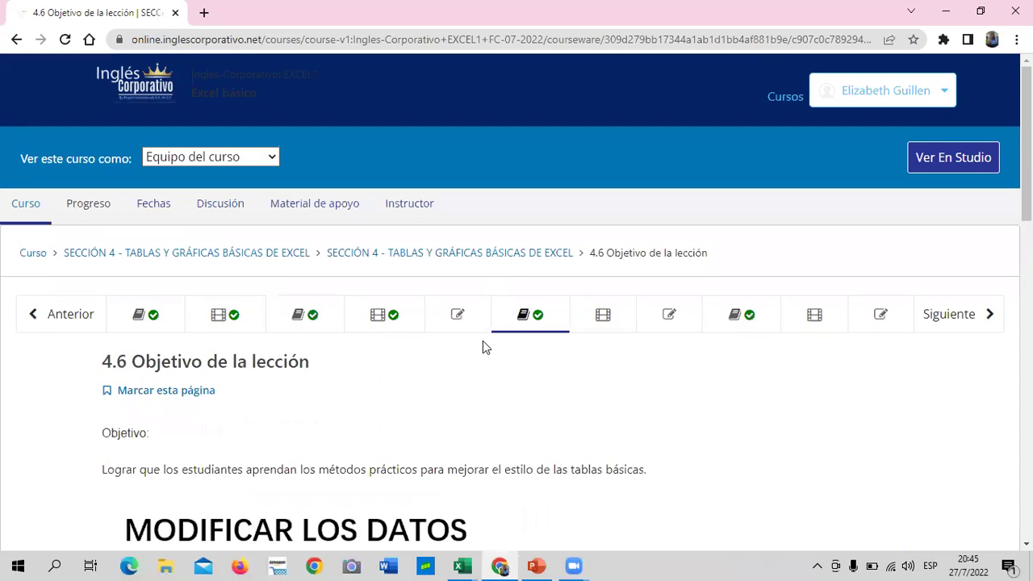
{"action": "scroll", "coordinate": [479, 337], "scroll_direction": "down", "scroll_amount": 2}
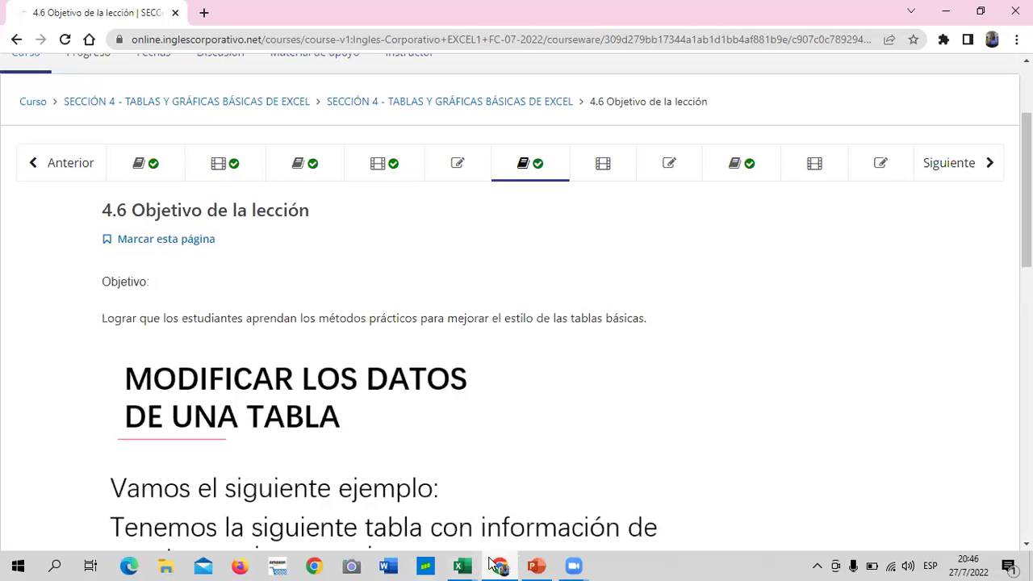
{"action": "mouse_move", "coordinate": [467, 562]}
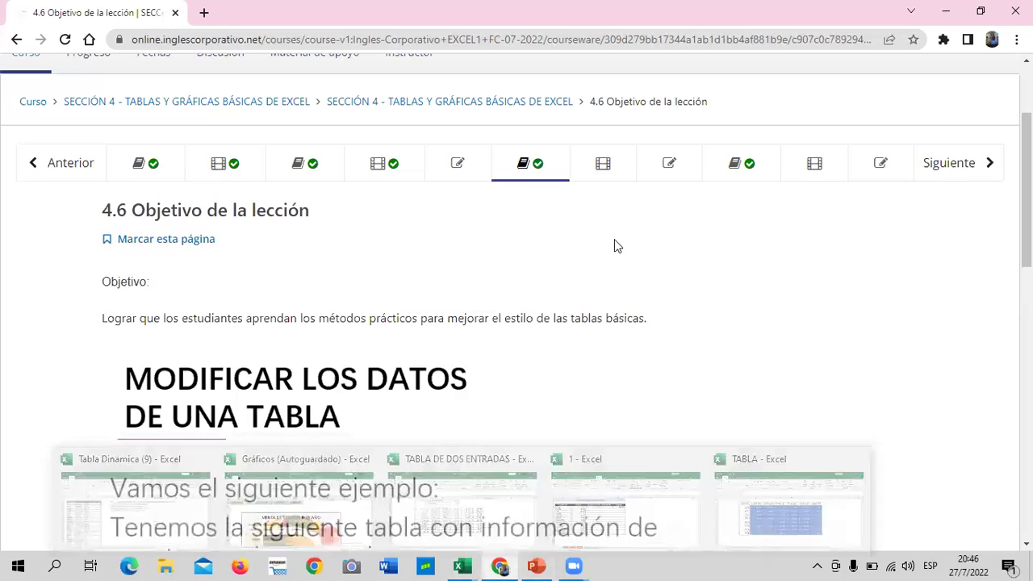
{"action": "scroll", "coordinate": [614, 242], "scroll_direction": "down", "scroll_amount": 2}
{"action": "scroll", "coordinate": [614, 240], "scroll_direction": "up", "scroll_amount": 3}
{"action": "scroll", "coordinate": [613, 238], "scroll_direction": "down", "scroll_amount": 1}
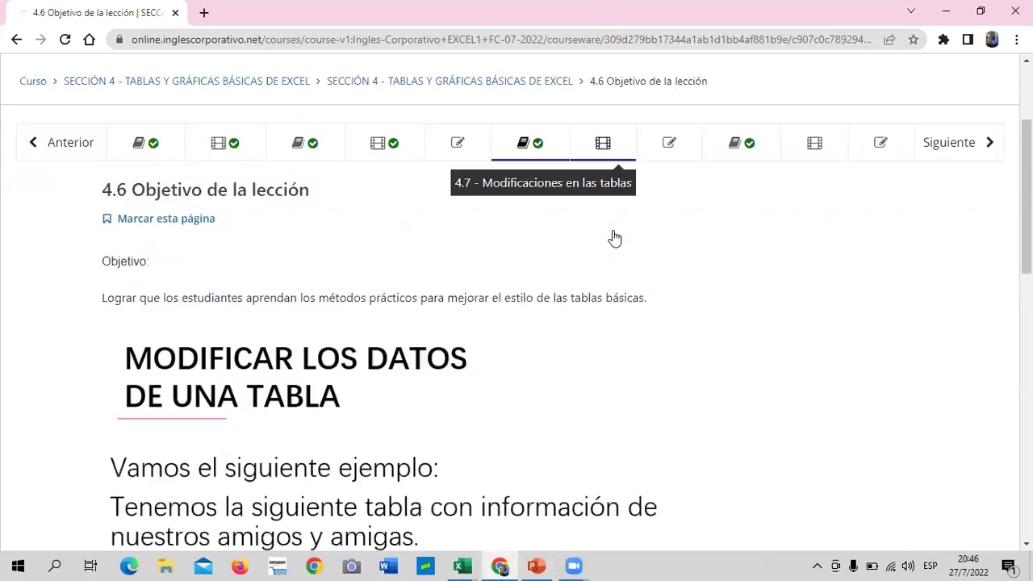
{"action": "scroll", "coordinate": [614, 235], "scroll_direction": "down", "scroll_amount": 2}
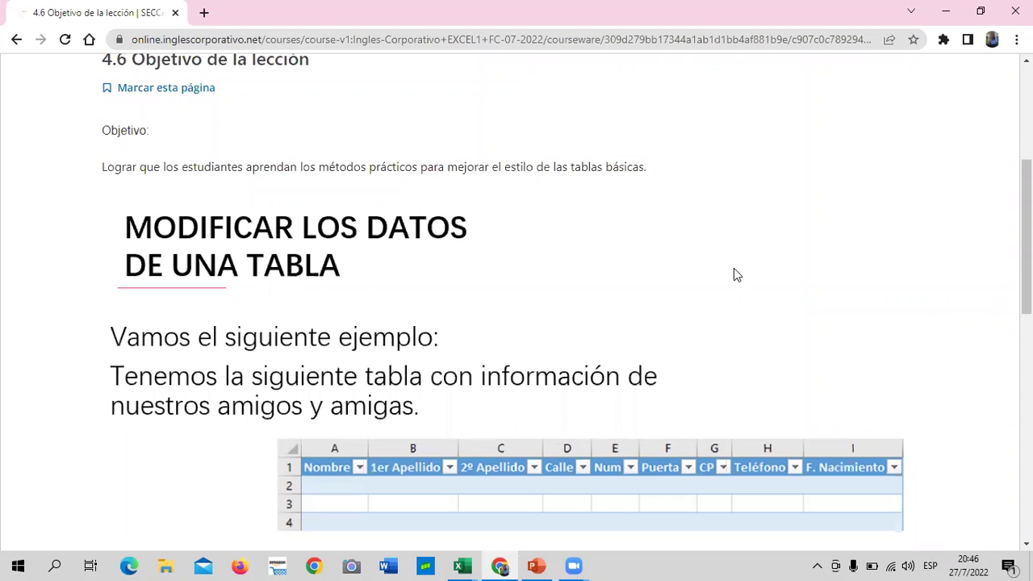
{"action": "scroll", "coordinate": [736, 278], "scroll_direction": "down", "scroll_amount": 3}
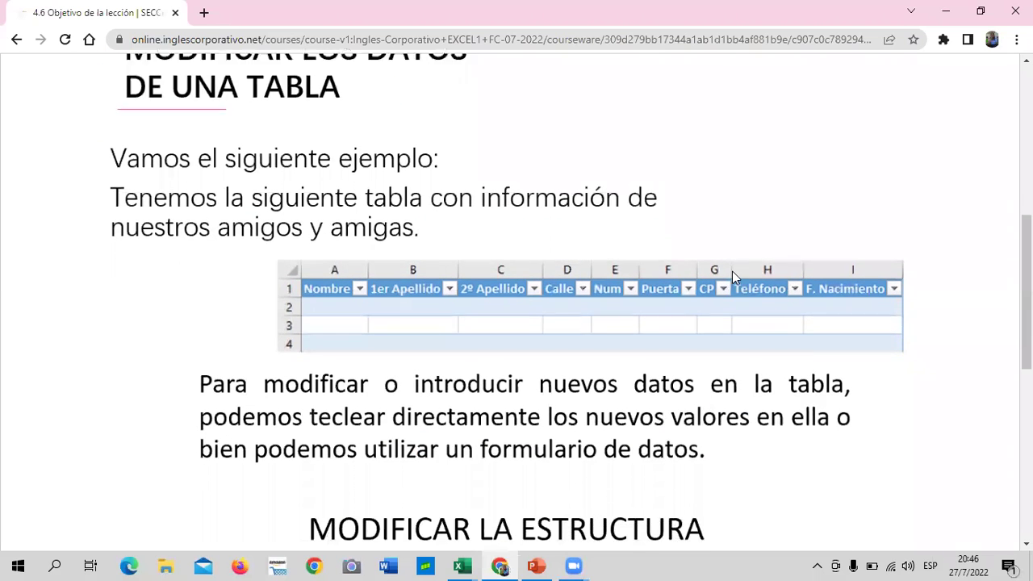
{"action": "scroll", "coordinate": [602, 332], "scroll_direction": "down", "scroll_amount": 1}
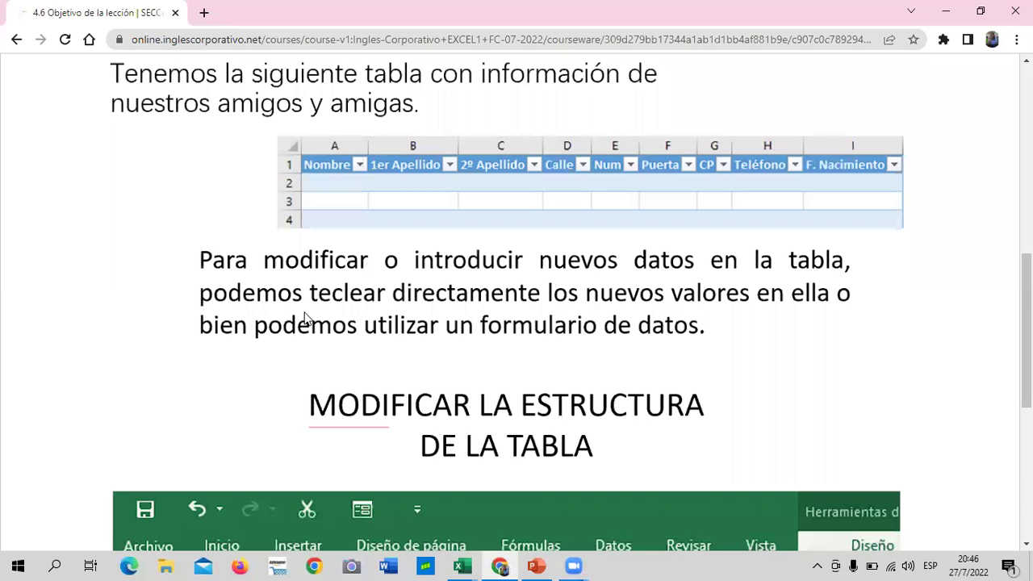
{"action": "scroll", "coordinate": [479, 327], "scroll_direction": "down", "scroll_amount": 5}
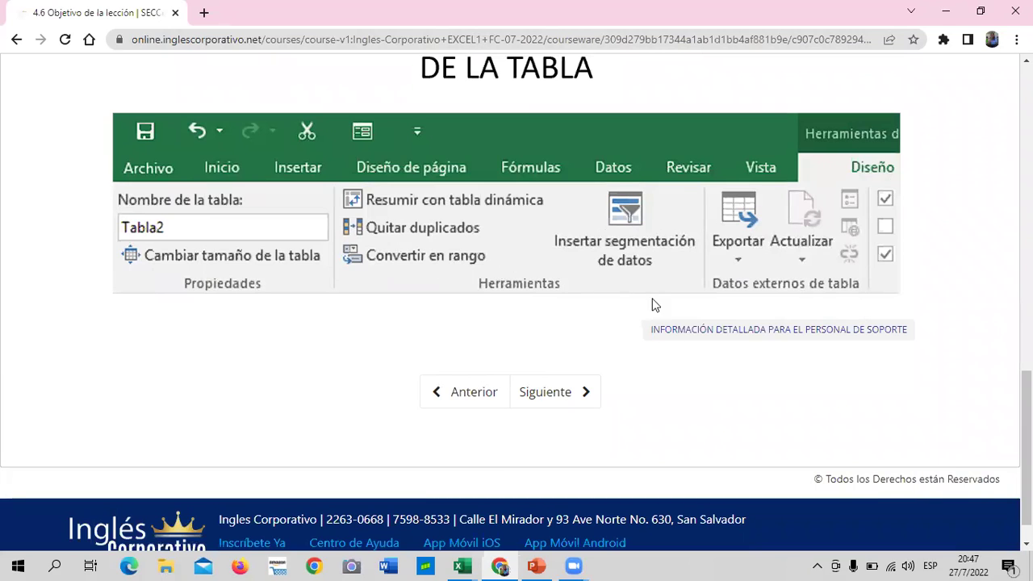
{"action": "left_click", "coordinate": [549, 395]}
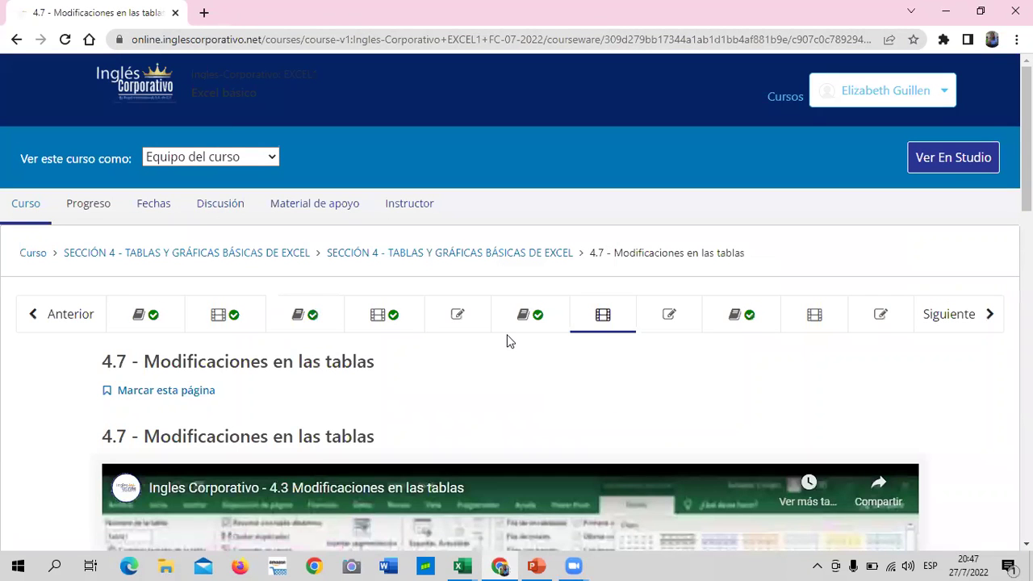
Step: Scroll to the embedded YouTube video for Modificaciones en las tablas and play it
{"action": "scroll", "coordinate": [508, 339], "scroll_direction": "down", "scroll_amount": 3}
{"action": "scroll", "coordinate": [507, 336], "scroll_direction": "down", "scroll_amount": 4}
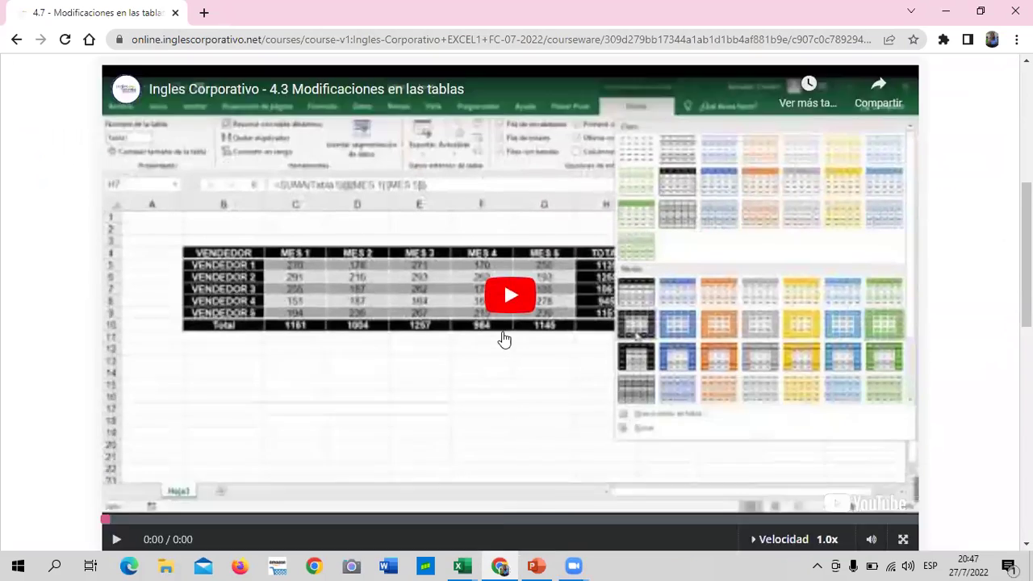
{"action": "scroll", "coordinate": [501, 336], "scroll_direction": "down", "scroll_amount": 1}
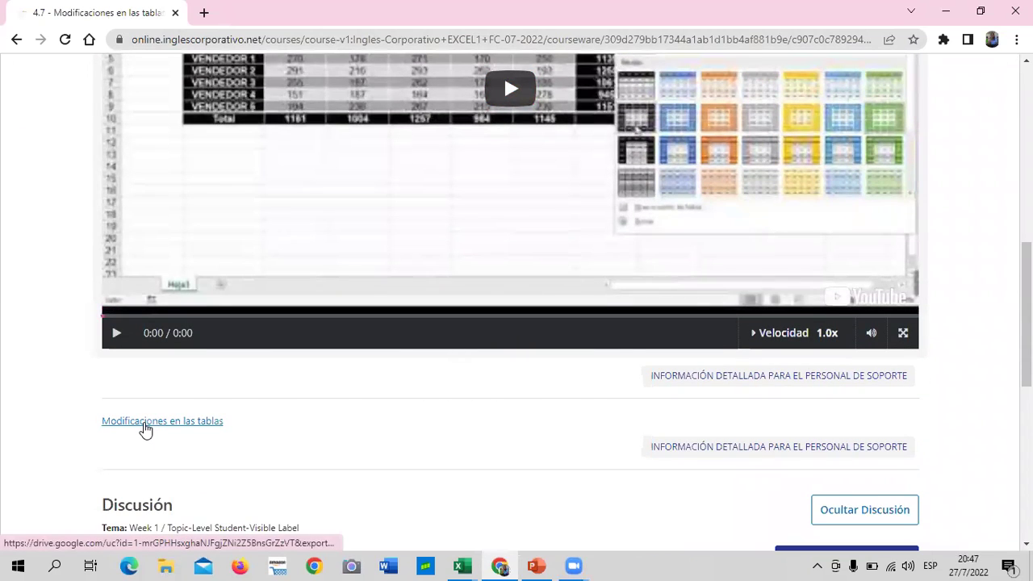
{"action": "scroll", "coordinate": [361, 430], "scroll_direction": "up", "scroll_amount": 2}
{"action": "scroll", "coordinate": [361, 424], "scroll_direction": "up", "scroll_amount": 4}
{"action": "scroll", "coordinate": [362, 424], "scroll_direction": "down", "scroll_amount": 2}
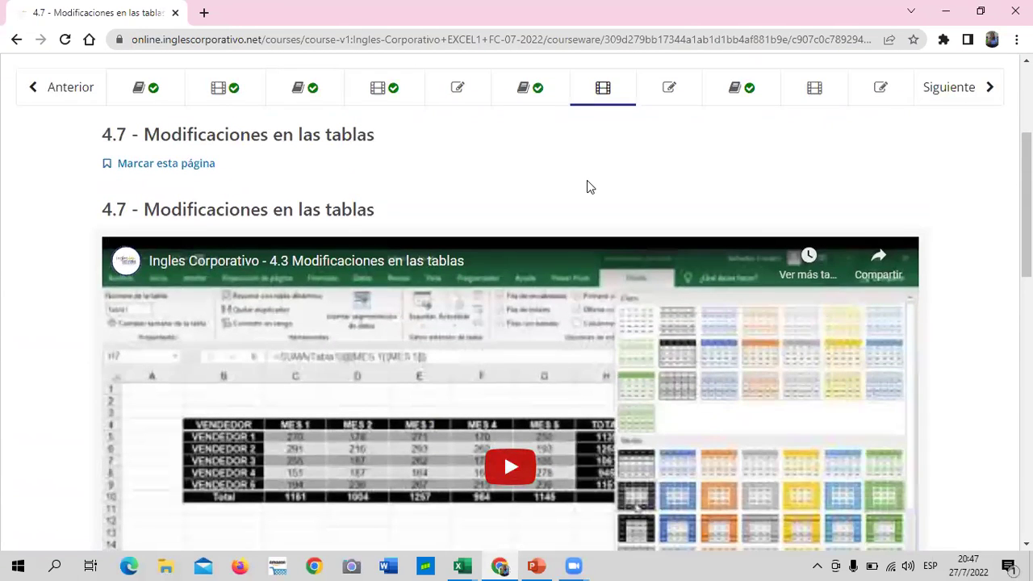
{"action": "left_click", "coordinate": [502, 457]}
{"action": "scroll", "coordinate": [614, 389], "scroll_direction": "down", "scroll_amount": 2}
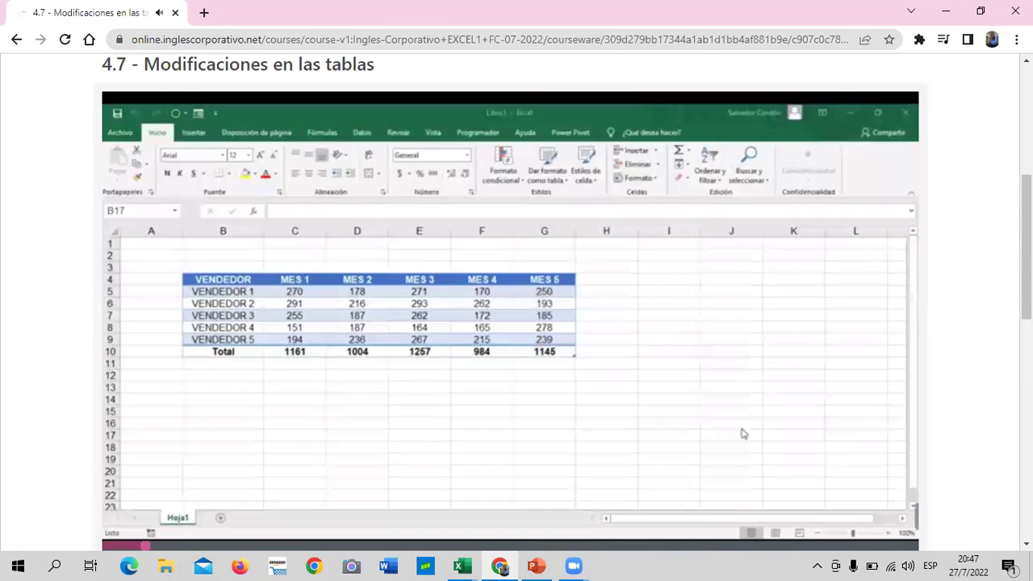
{"action": "mouse_move", "coordinate": [553, 340]}
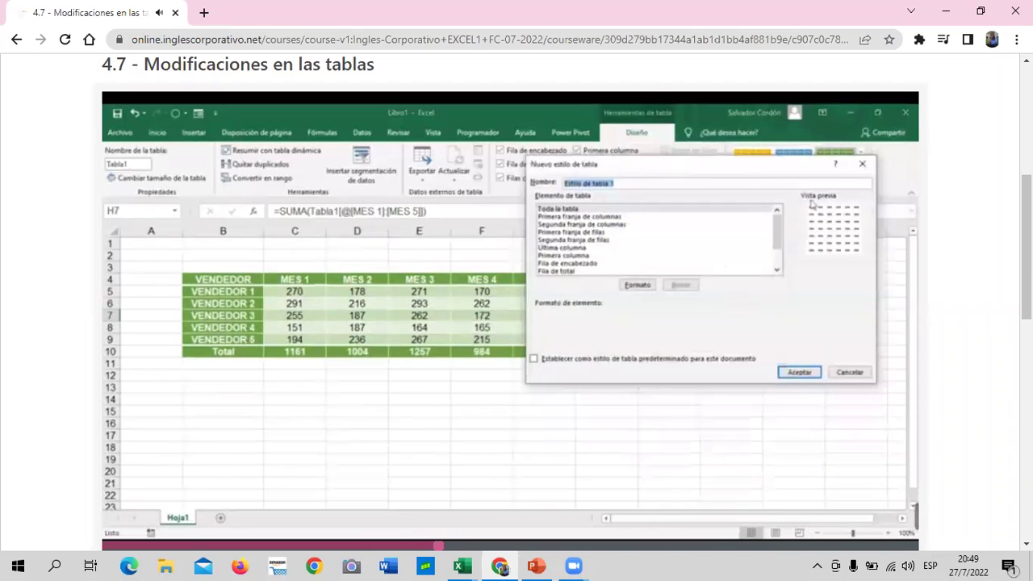
{"action": "mouse_move", "coordinate": [397, 281]}
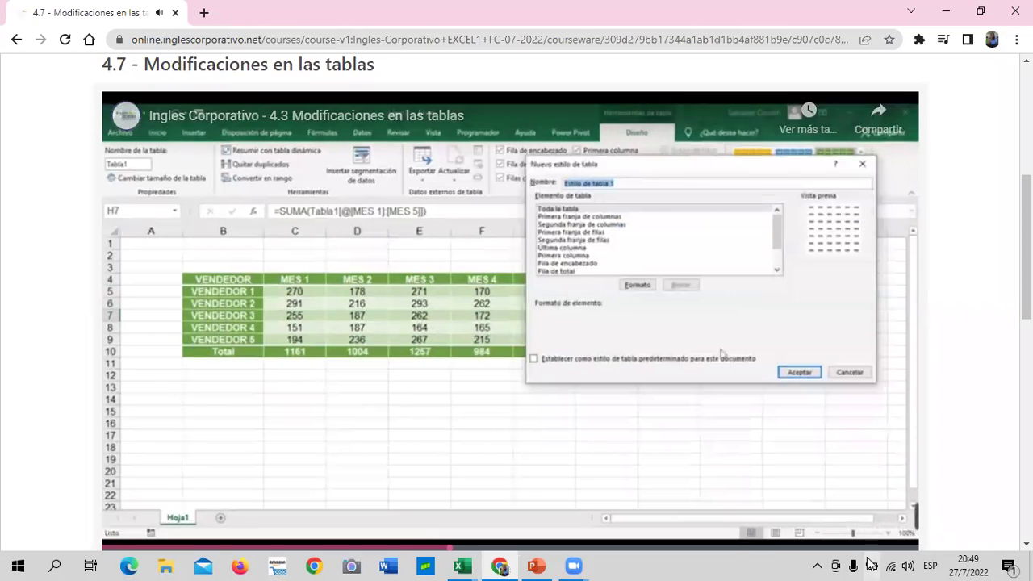
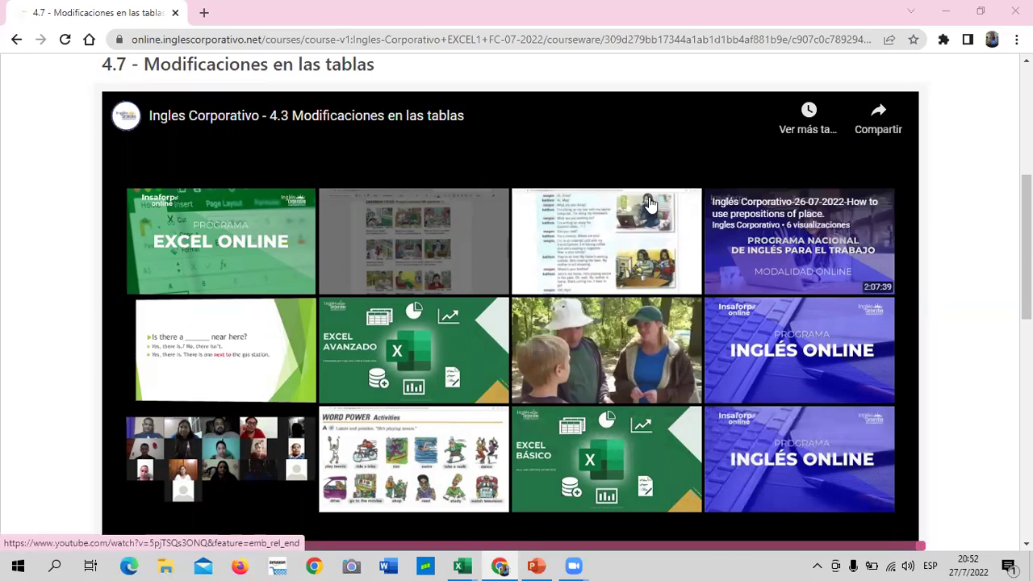
Step: Scroll through the current Inglés Corporativo course page
{"action": "scroll", "coordinate": [571, 331], "scroll_direction": "down", "scroll_amount": 2}
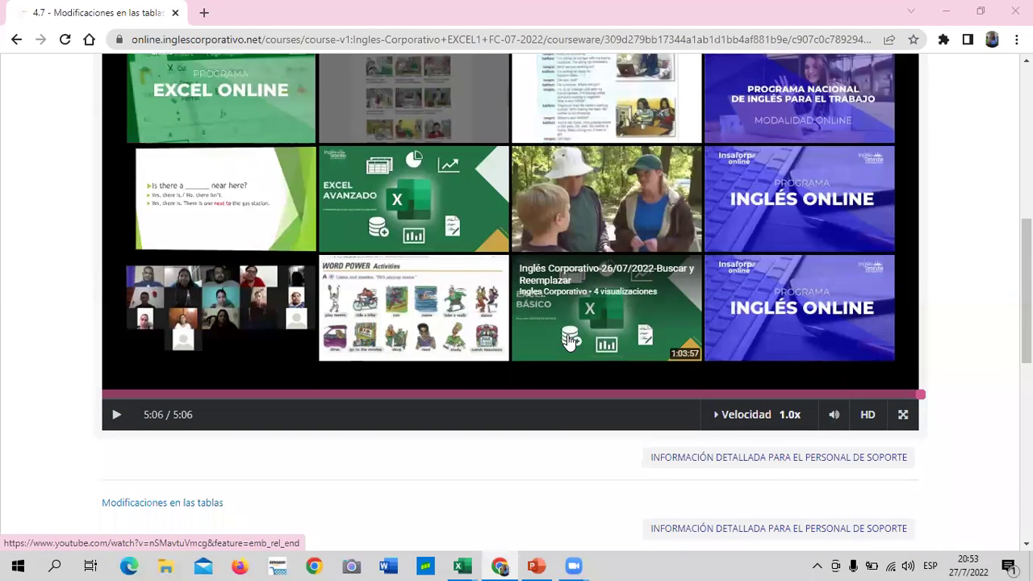
{"action": "scroll", "coordinate": [571, 340], "scroll_direction": "up", "scroll_amount": 3}
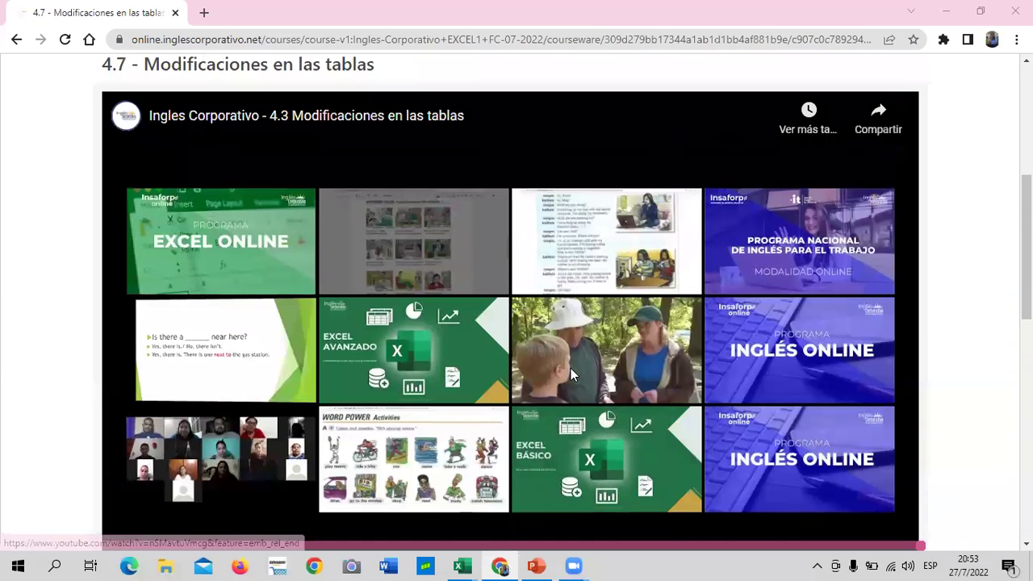
{"action": "scroll", "coordinate": [571, 371], "scroll_direction": "up", "scroll_amount": 2}
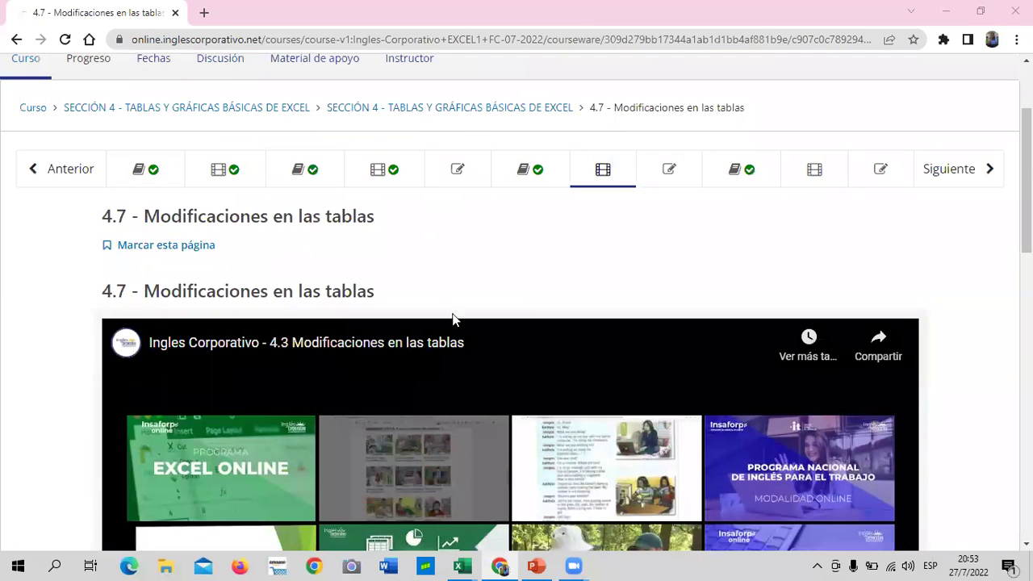
{"action": "scroll", "coordinate": [449, 363], "scroll_direction": "down", "scroll_amount": 1}
{"action": "scroll", "coordinate": [456, 363], "scroll_direction": "down", "scroll_amount": 3}
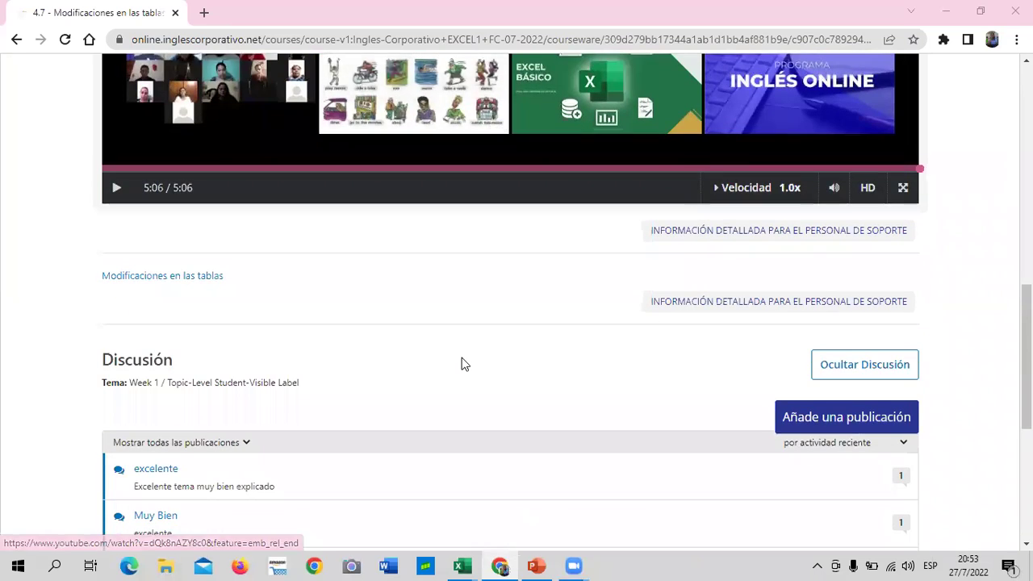
{"action": "scroll", "coordinate": [465, 363], "scroll_direction": "down", "scroll_amount": 3}
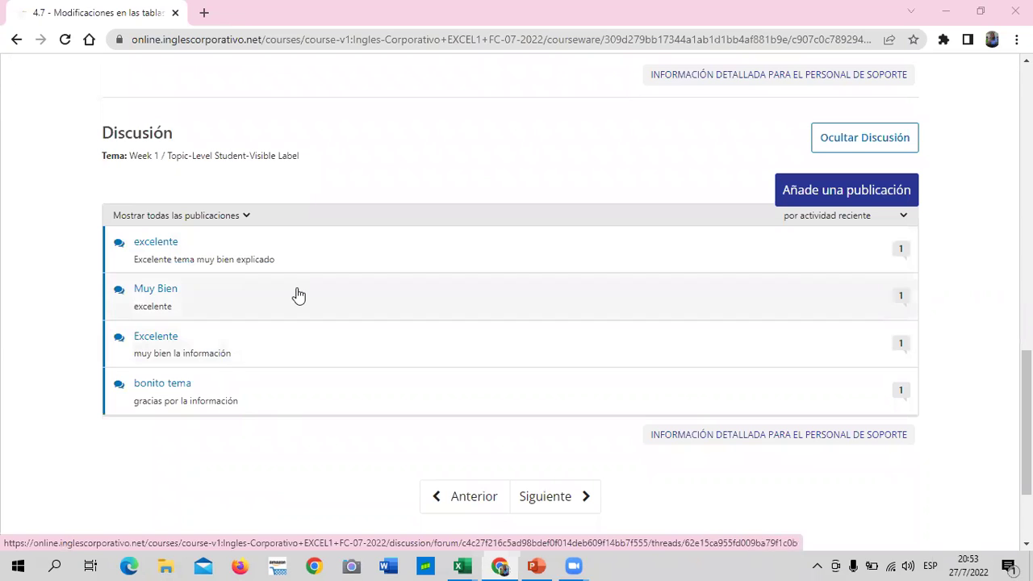
{"action": "scroll", "coordinate": [361, 390], "scroll_direction": "up", "scroll_amount": 10}
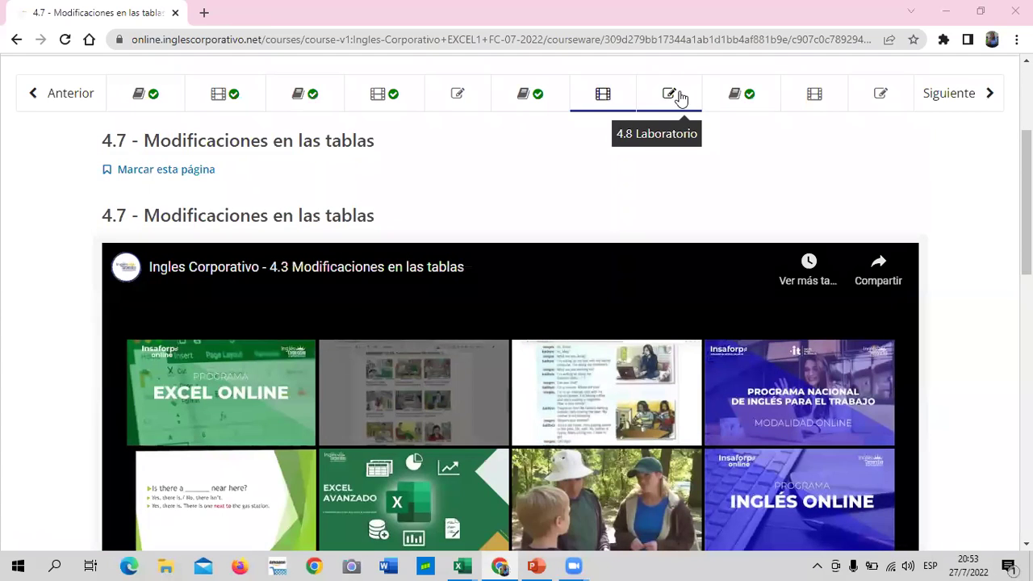
Step: Open lesson 4.9 Objetivo de la lección on personalising charts and scroll through it
{"action": "left_click", "coordinate": [758, 100]}
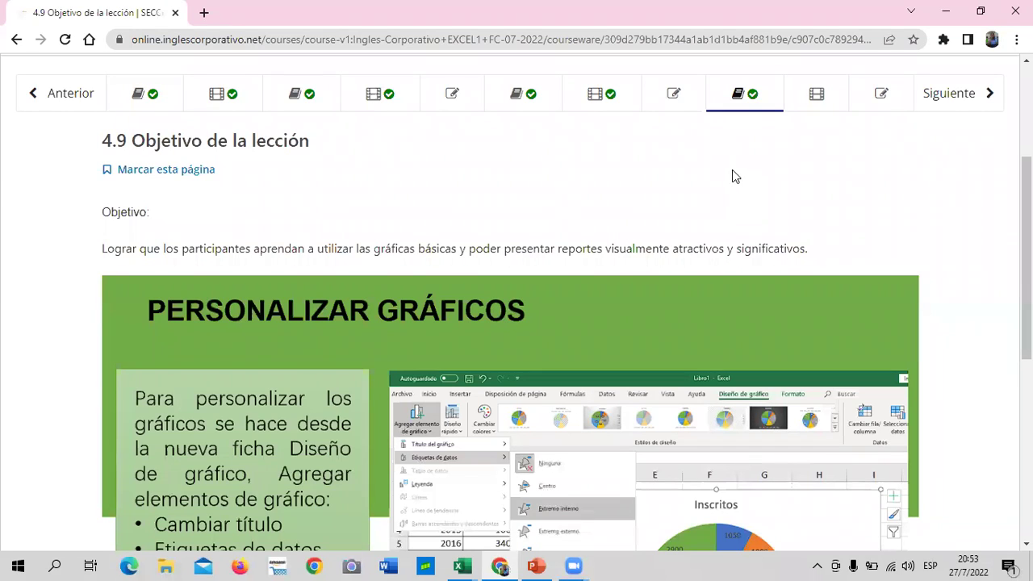
{"action": "scroll", "coordinate": [739, 173], "scroll_direction": "down", "scroll_amount": 2}
{"action": "scroll", "coordinate": [739, 173], "scroll_direction": "down", "scroll_amount": 3}
{"action": "scroll", "coordinate": [663, 356], "scroll_direction": "up", "scroll_amount": 1}
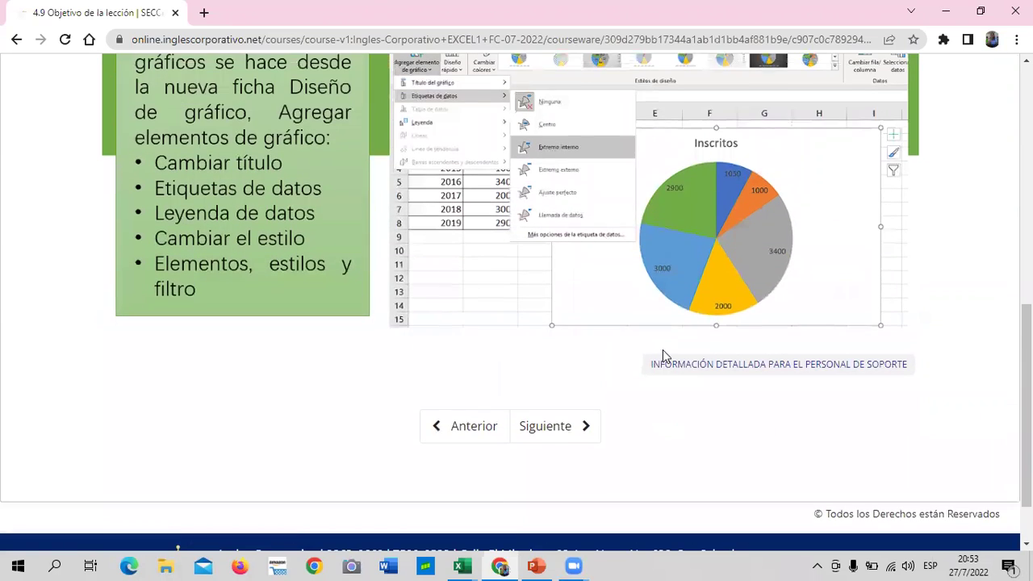
{"action": "scroll", "coordinate": [646, 374], "scroll_direction": "up", "scroll_amount": 3}
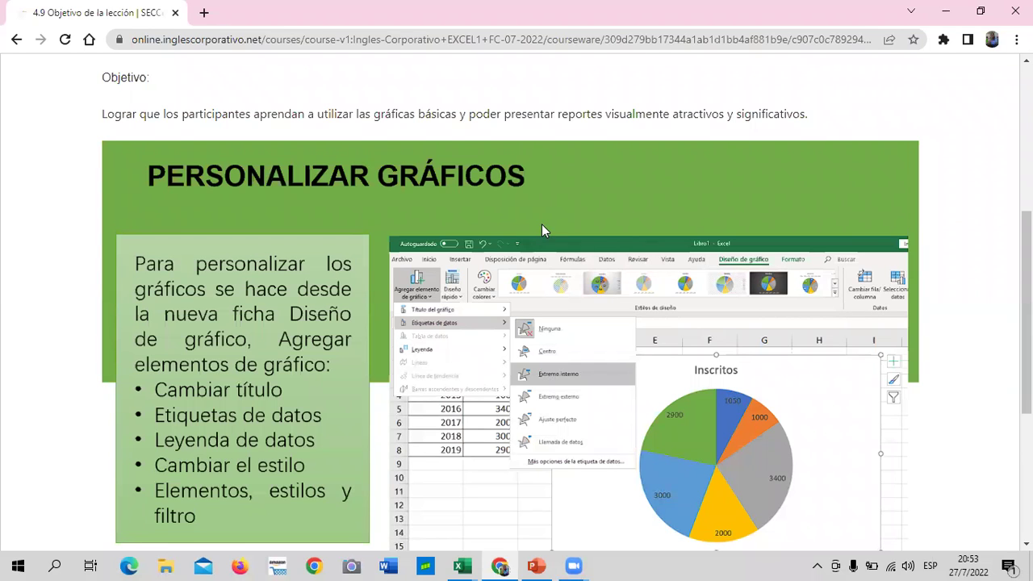
{"action": "scroll", "coordinate": [624, 177], "scroll_direction": "up", "scroll_amount": 1}
{"action": "scroll", "coordinate": [578, 281], "scroll_direction": "up", "scroll_amount": 4}
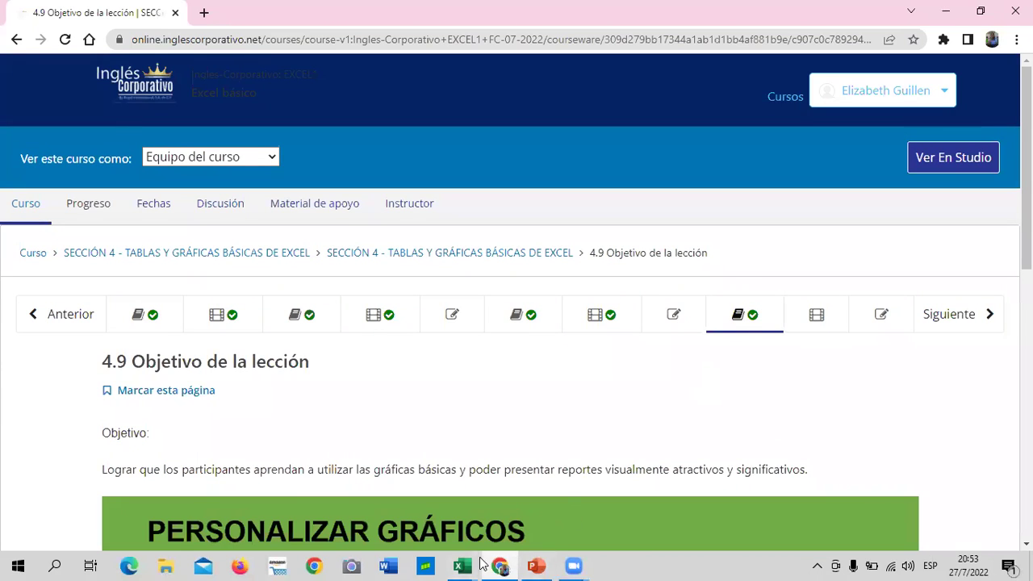
{"action": "mouse_move", "coordinate": [462, 559]}
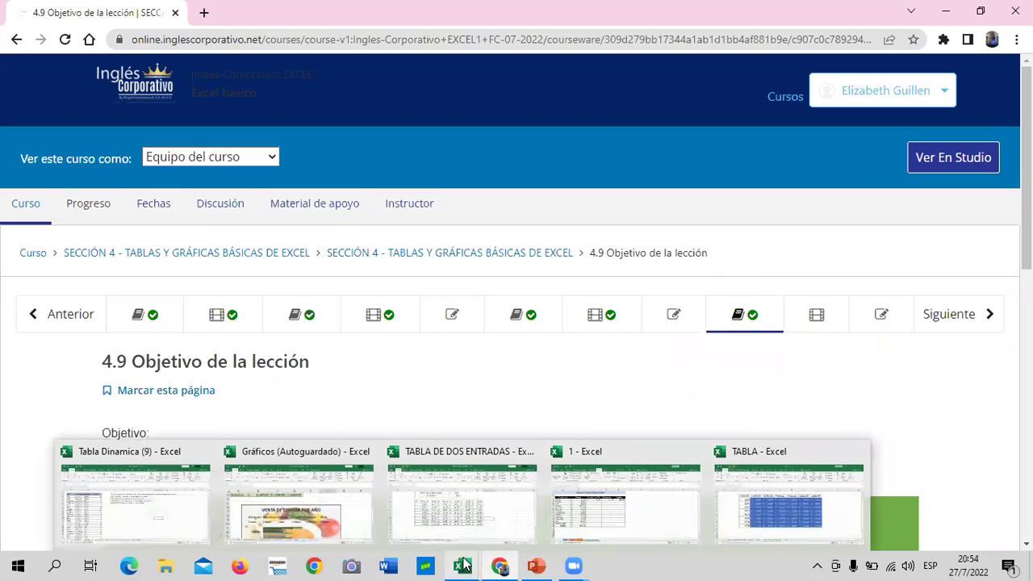
Step: Bring the Gráficos workbook forward and zoom Hoja1 out until its header row shows
{"action": "left_click", "coordinate": [343, 508]}
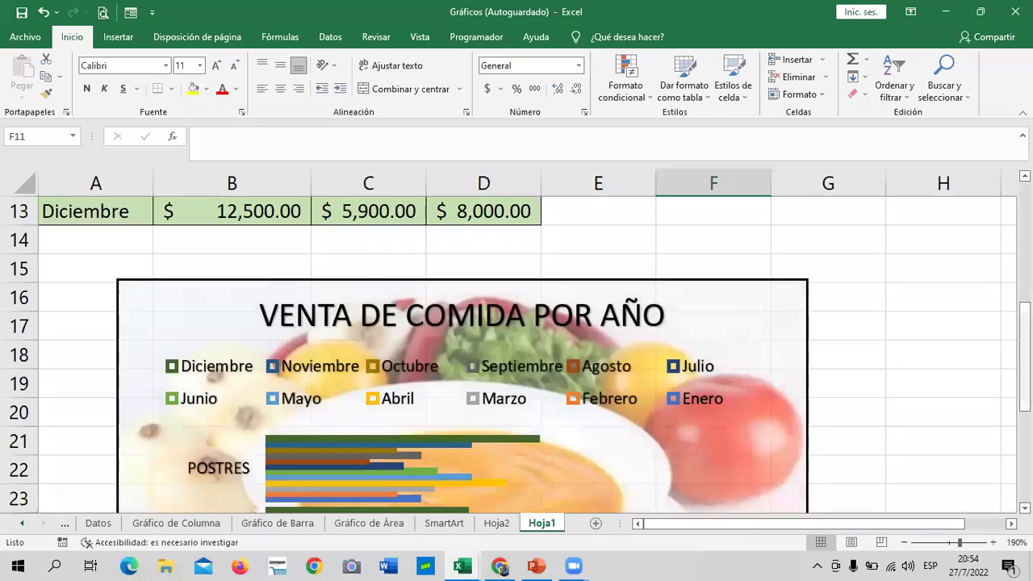
{"action": "scroll", "coordinate": [977, 387], "scroll_direction": "up", "scroll_amount": 3}
{"action": "scroll", "coordinate": [973, 412], "scroll_direction": "up", "scroll_amount": 1}
{"action": "scroll", "coordinate": [969, 442], "scroll_direction": "down", "scroll_amount": 1}
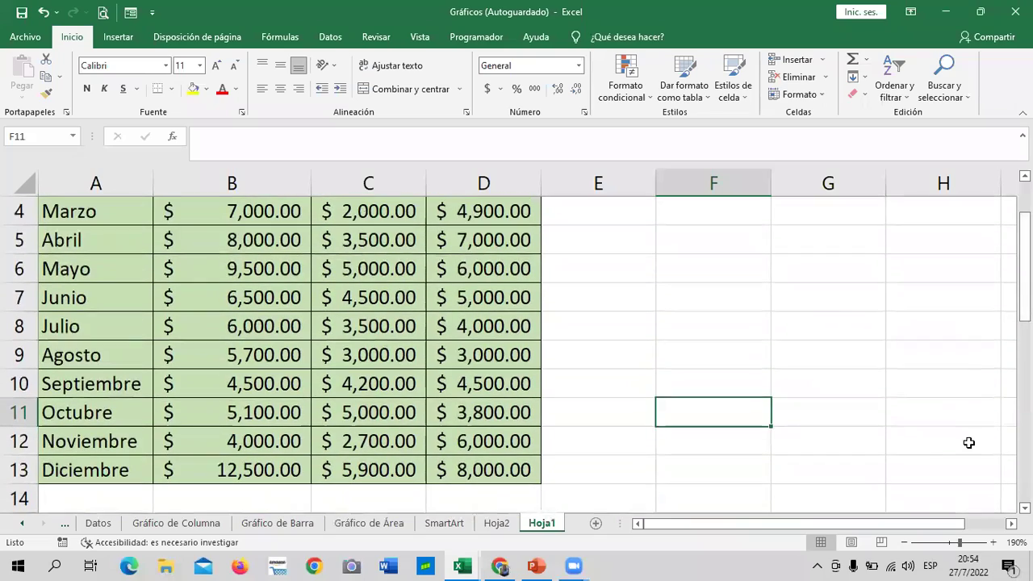
{"action": "left_click", "coordinate": [905, 543]}
{"action": "left_click", "coordinate": [905, 543]}
{"action": "left_click", "coordinate": [905, 544]}
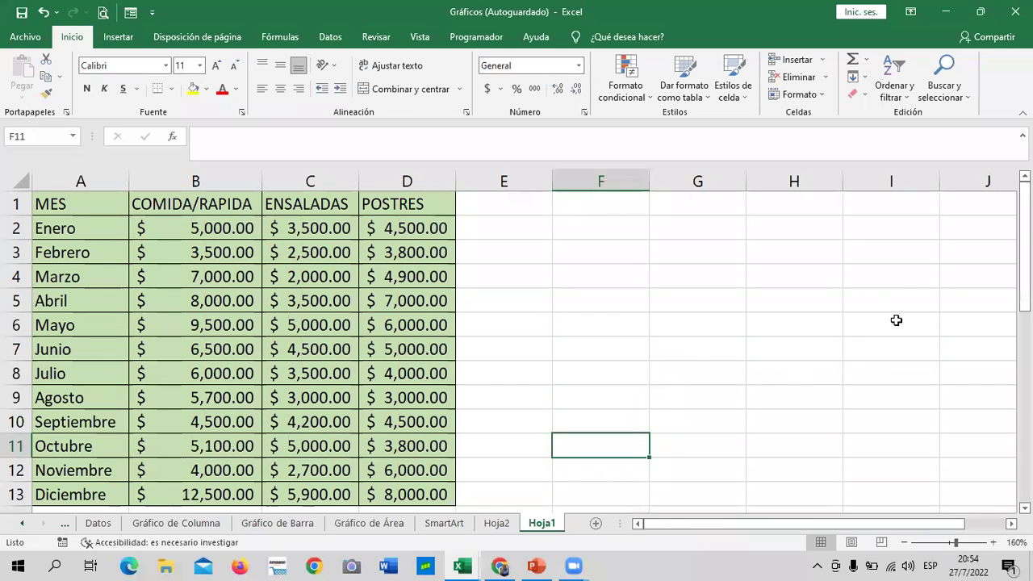
{"action": "left_click", "coordinate": [785, 255]}
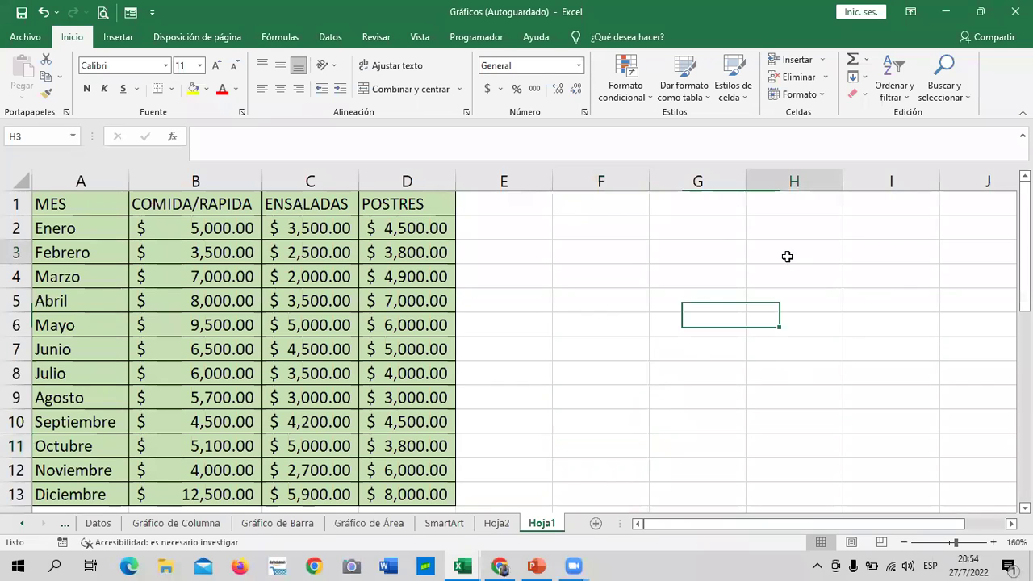
{"action": "left_click", "coordinate": [905, 543]}
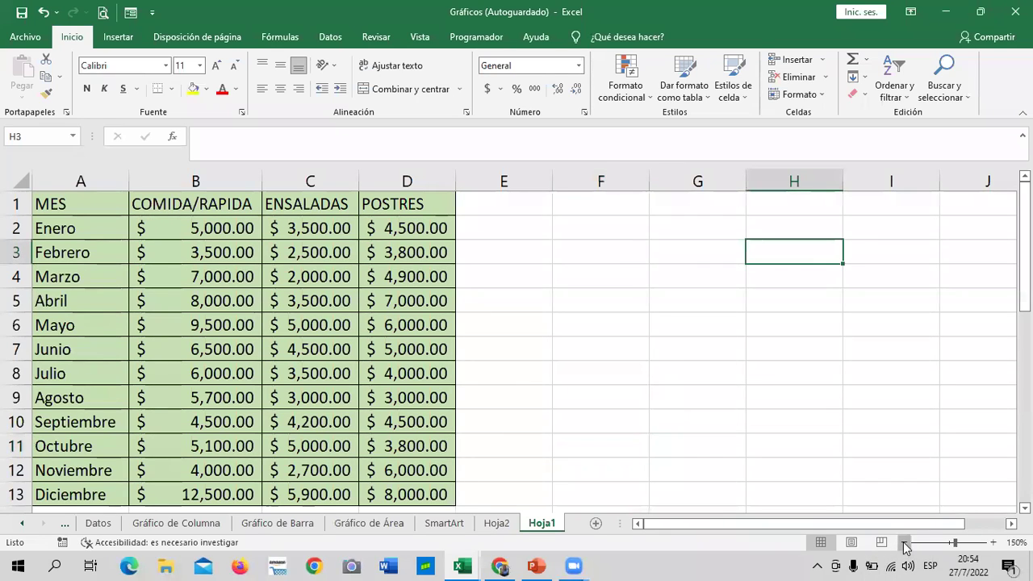
{"action": "left_click", "coordinate": [905, 543]}
{"action": "left_click", "coordinate": [600, 373]}
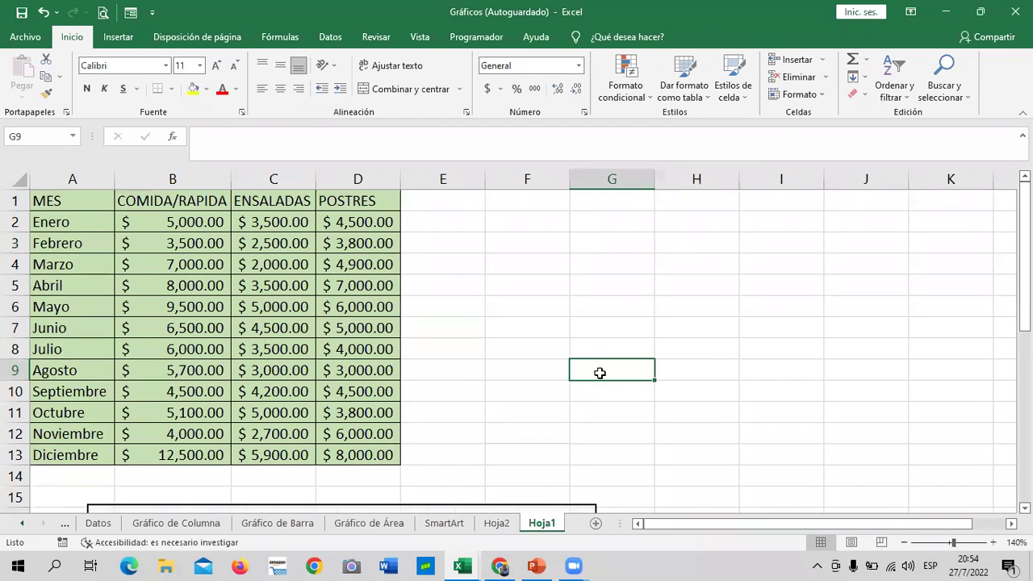
Step: Select cell A1 with the MES header, then move to the Datos sheet
{"action": "left_click", "coordinate": [528, 240]}
{"action": "left_click", "coordinate": [525, 201]}
{"action": "left_click", "coordinate": [55, 204]}
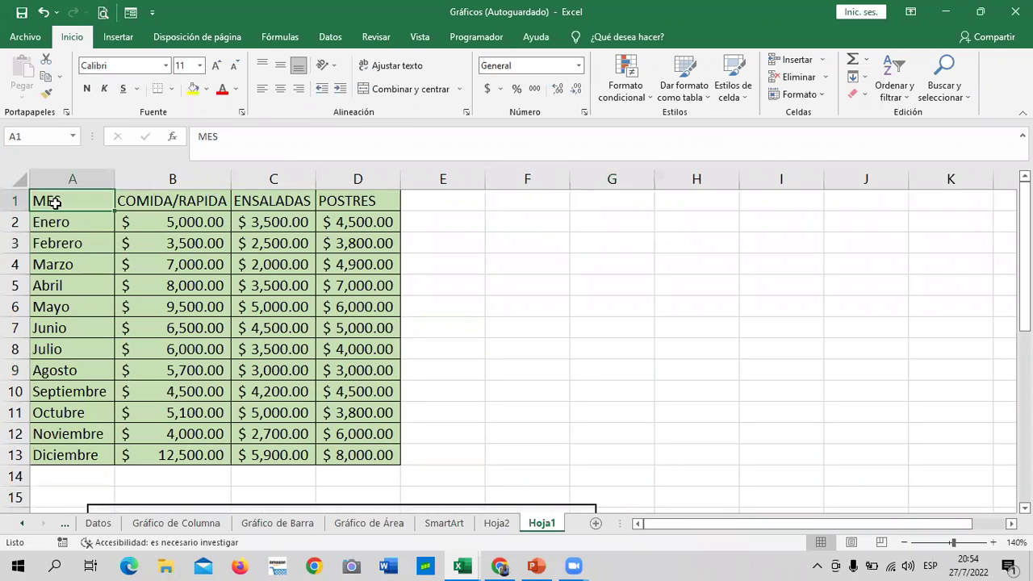
{"action": "left_click", "coordinate": [525, 326]}
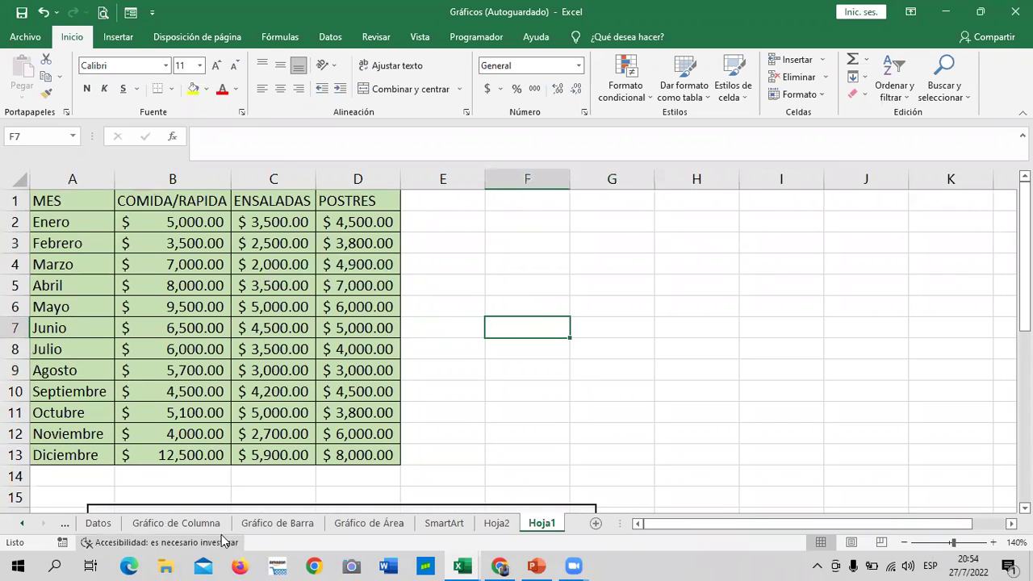
{"action": "left_click", "coordinate": [98, 522]}
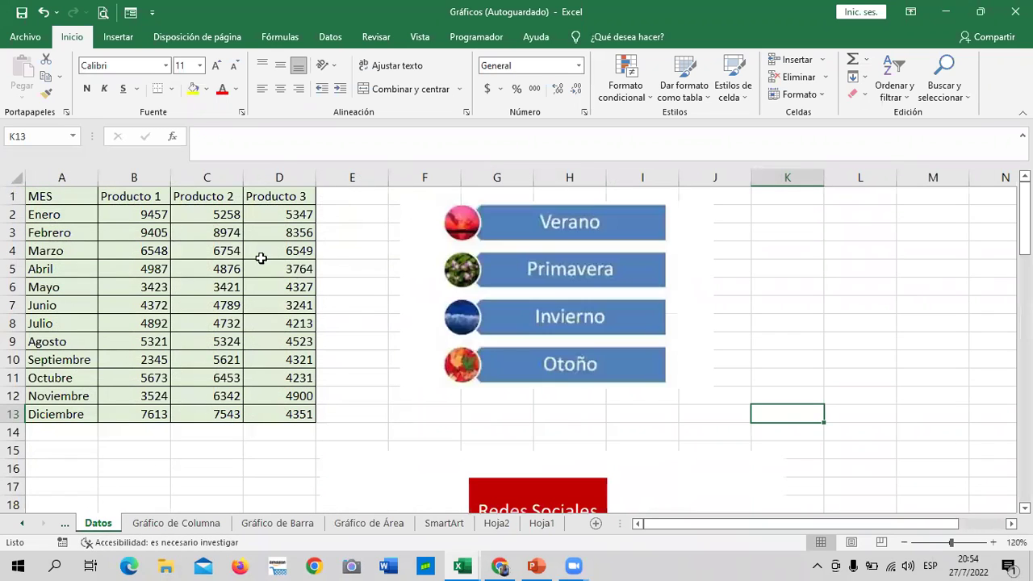
Step: Look over the Gráfico de Columna, Gráfico de Barra, Gráfico de Área and Hoja1 sheets
{"action": "left_click", "coordinate": [160, 521]}
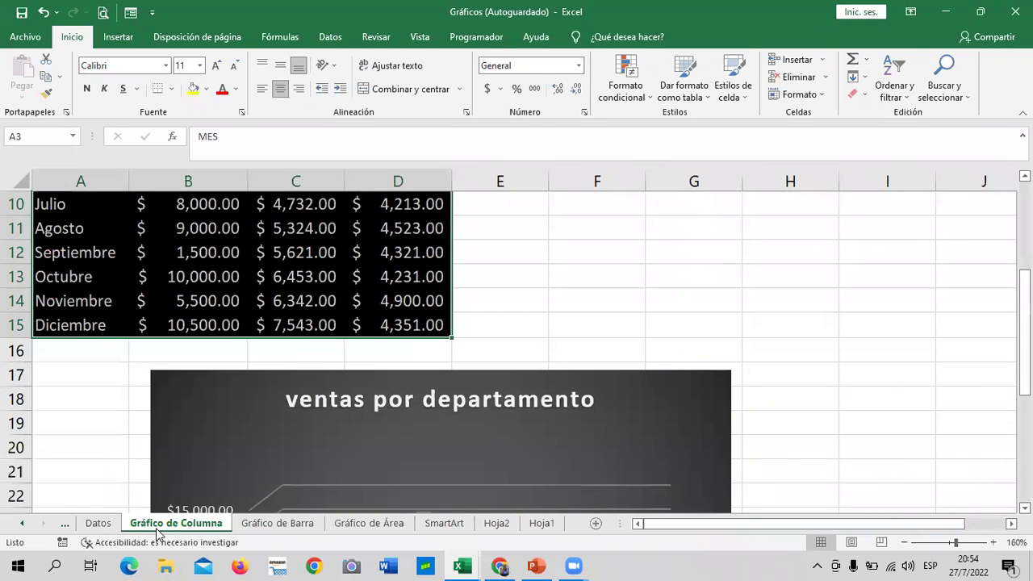
{"action": "scroll", "coordinate": [308, 430], "scroll_direction": "down", "scroll_amount": 1}
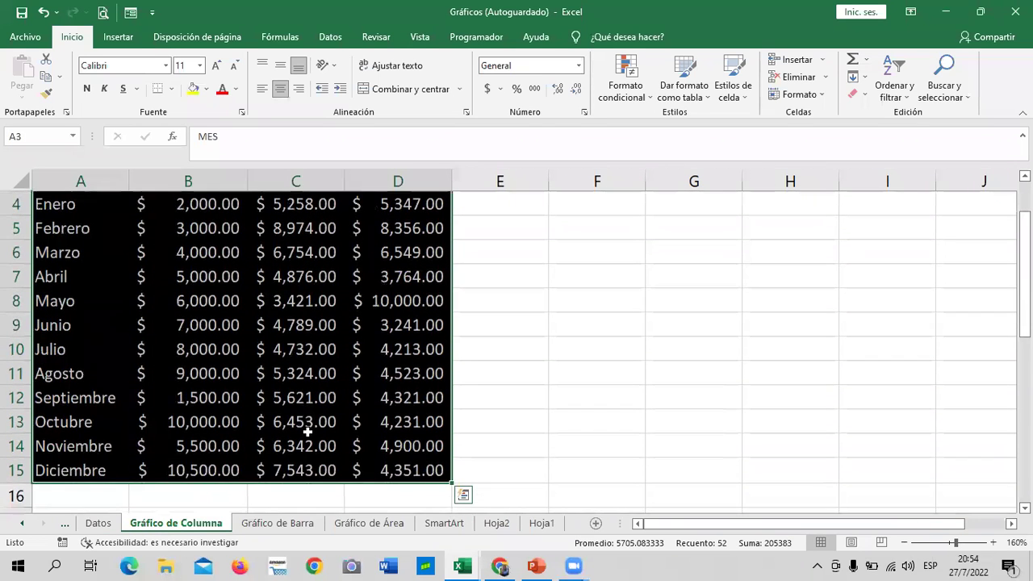
{"action": "left_click", "coordinate": [277, 523]}
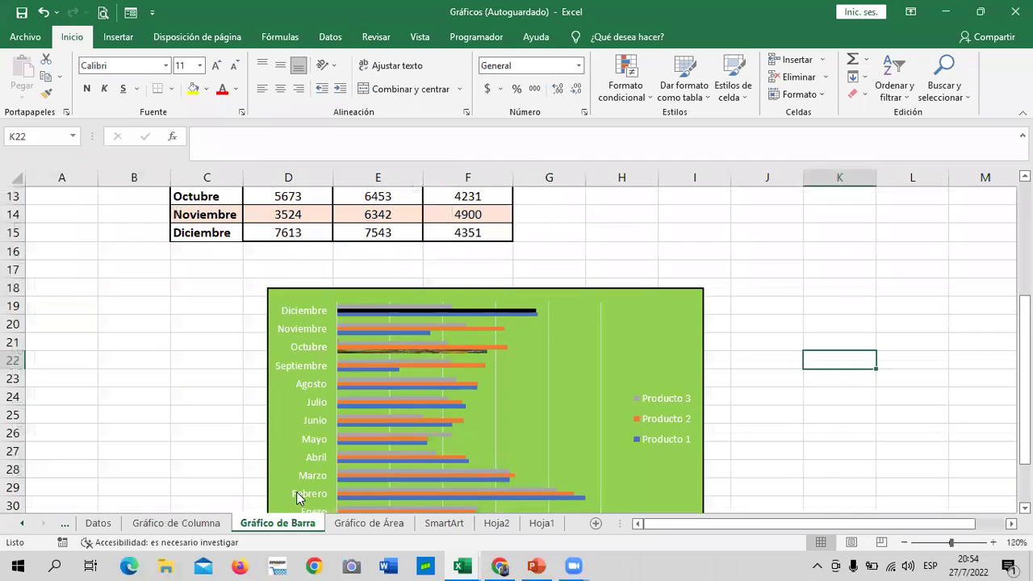
{"action": "scroll", "coordinate": [297, 493], "scroll_direction": "up", "scroll_amount": 4}
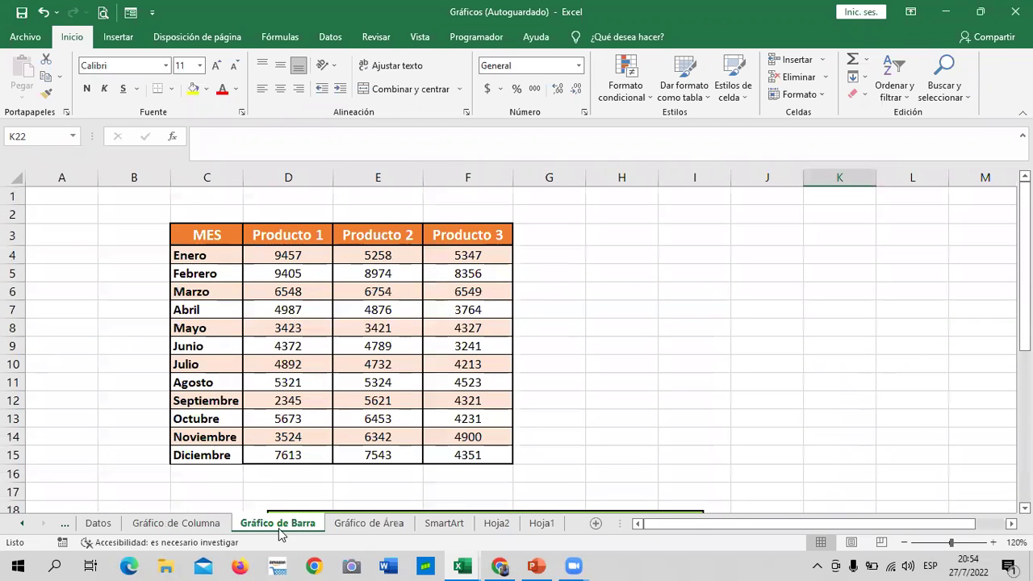
{"action": "left_click", "coordinate": [364, 525]}
{"action": "scroll", "coordinate": [445, 454], "scroll_direction": "down", "scroll_amount": 6}
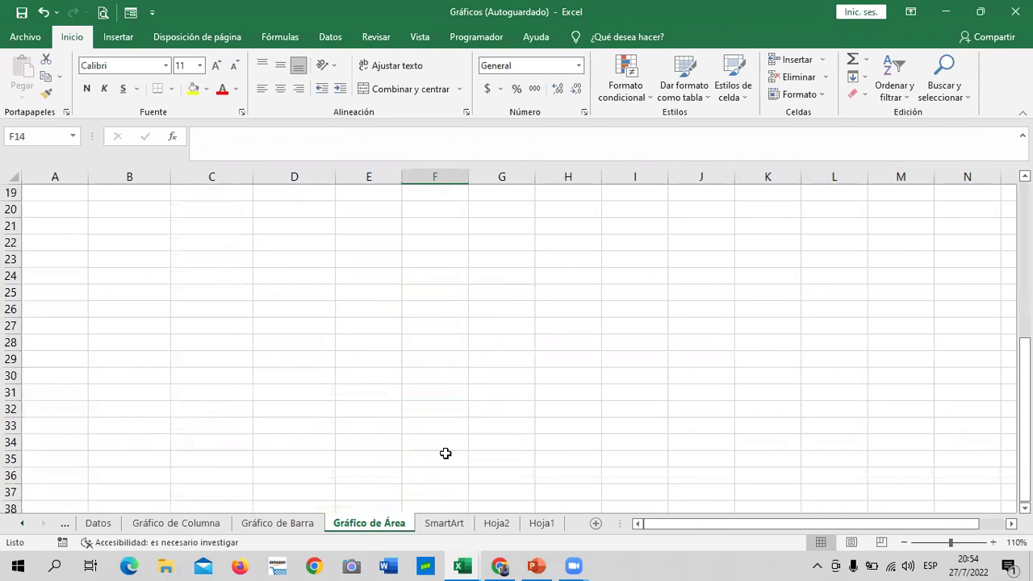
{"action": "scroll", "coordinate": [448, 468], "scroll_direction": "up", "scroll_amount": 5}
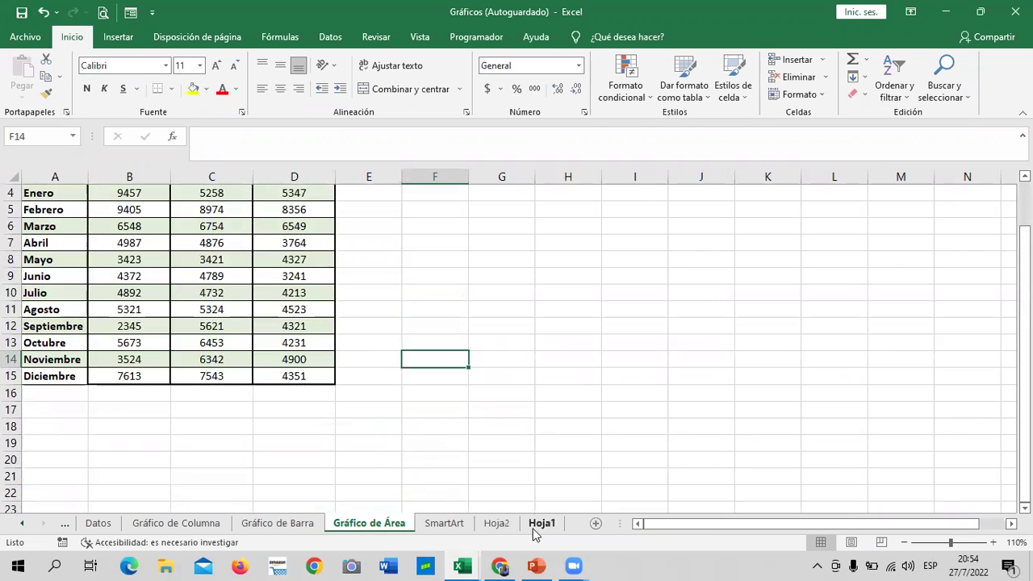
{"action": "left_click", "coordinate": [541, 524]}
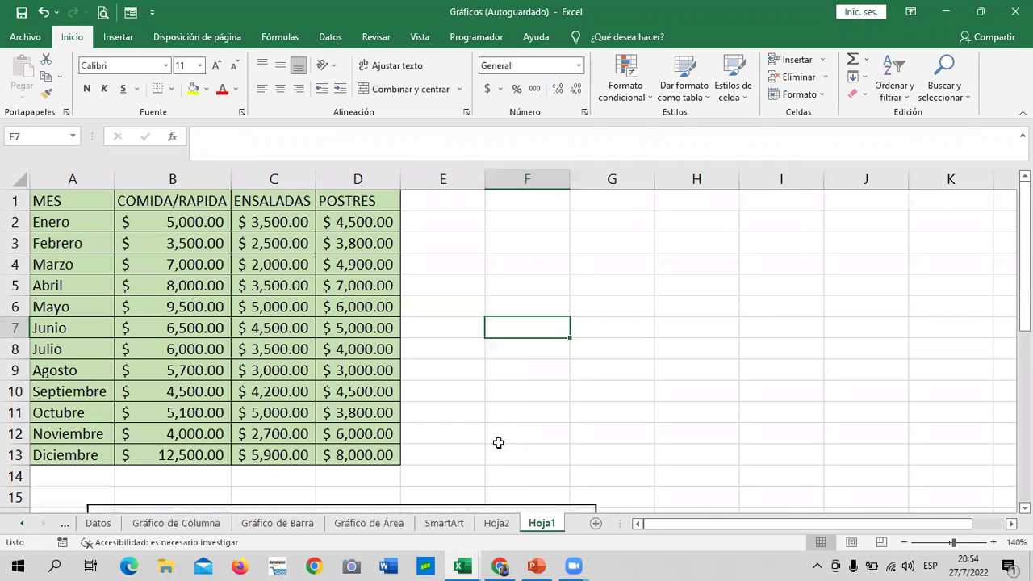
{"action": "scroll", "coordinate": [497, 443], "scroll_direction": "down", "scroll_amount": 4}
{"action": "scroll", "coordinate": [498, 443], "scroll_direction": "down", "scroll_amount": 2}
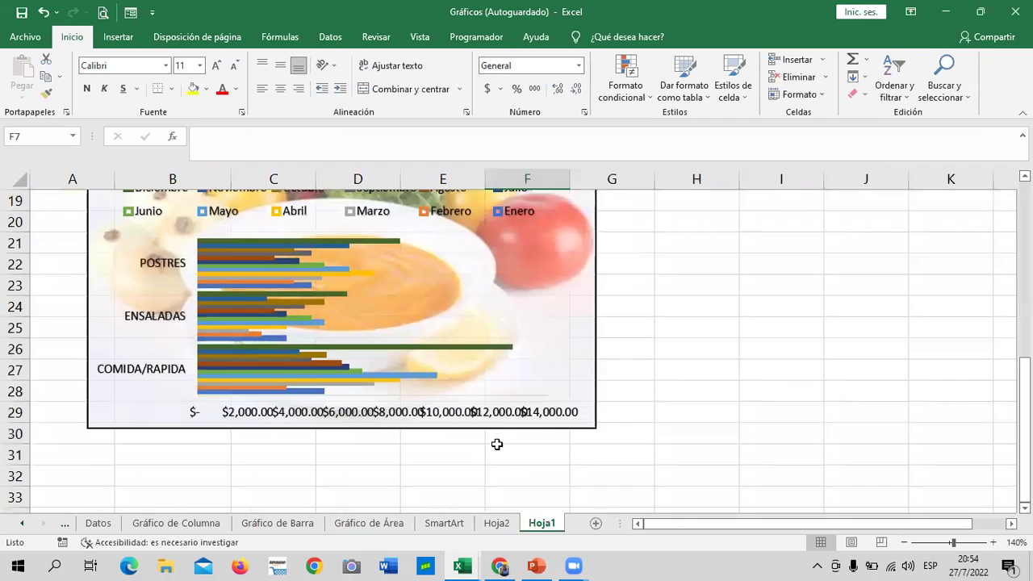
{"action": "scroll", "coordinate": [498, 444], "scroll_direction": "up", "scroll_amount": 1}
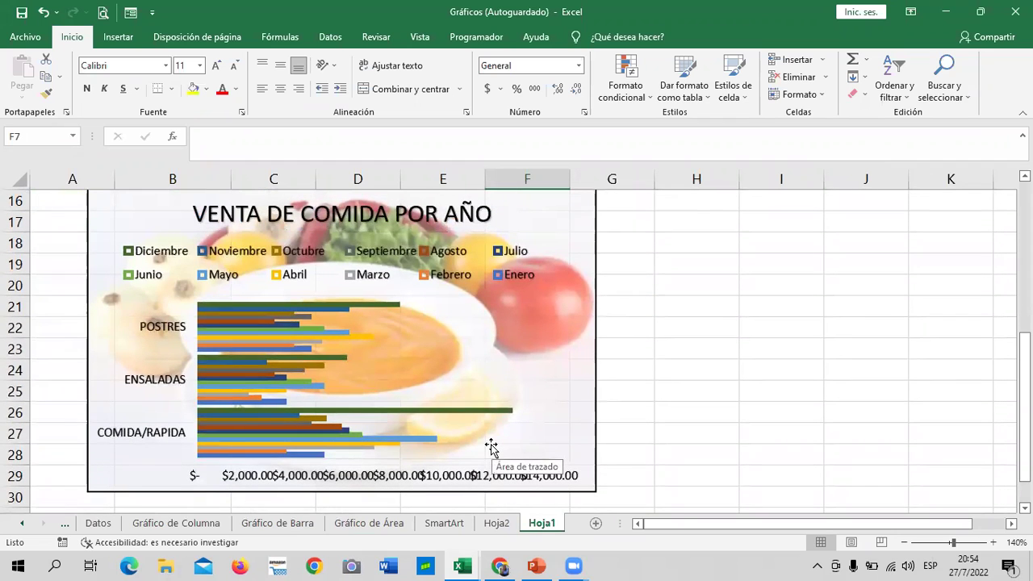
Step: Inspect the INFORMATICA SmartArt diagram on Hoja2, then view the SmartArt sheet
{"action": "left_click", "coordinate": [507, 525]}
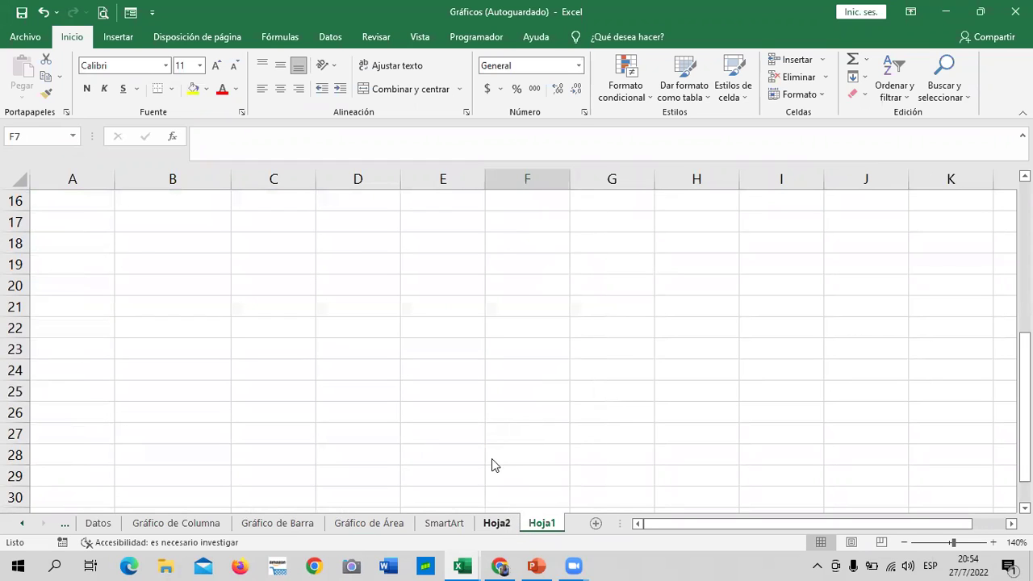
{"action": "left_click", "coordinate": [508, 385]}
{"action": "scroll", "coordinate": [487, 479], "scroll_direction": "down", "scroll_amount": 3}
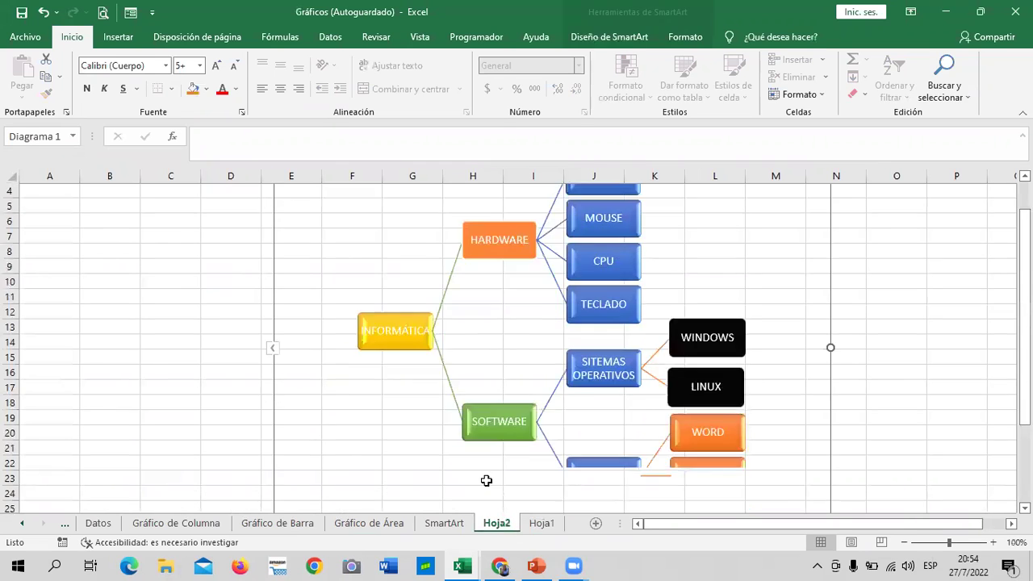
{"action": "left_click", "coordinate": [447, 524]}
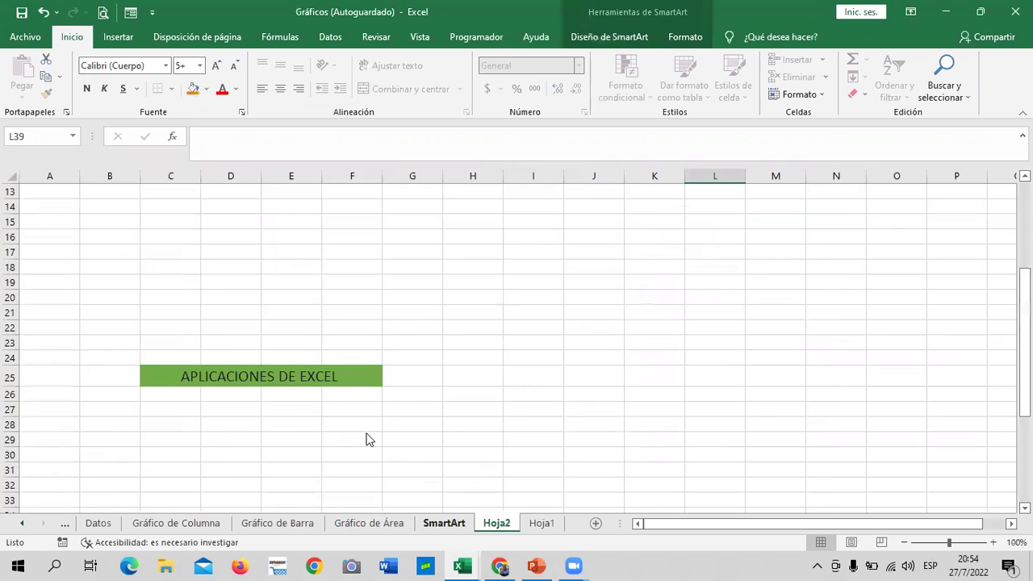
{"action": "scroll", "coordinate": [380, 449], "scroll_direction": "down", "scroll_amount": 5}
{"action": "scroll", "coordinate": [381, 449], "scroll_direction": "up", "scroll_amount": 5}
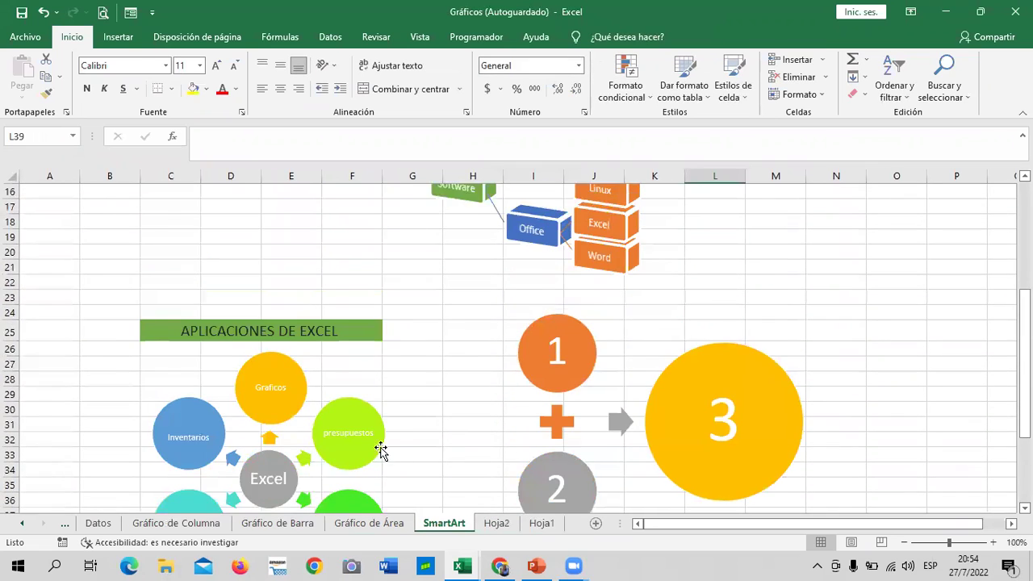
{"action": "scroll", "coordinate": [382, 436], "scroll_direction": "up", "scroll_amount": 5}
Step: Revisit the Área and Barra charts, ending on the Gráfico de Columna ROPA/CALZADO/HOGAR chart
{"action": "left_click", "coordinate": [369, 523]}
{"action": "scroll", "coordinate": [391, 407], "scroll_direction": "up", "scroll_amount": 1}
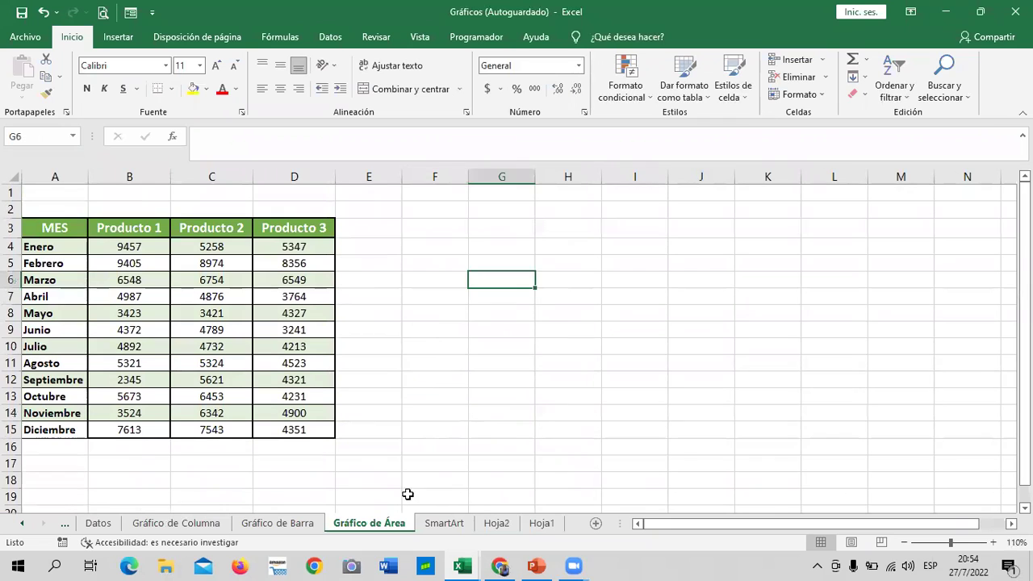
{"action": "left_click", "coordinate": [300, 525]}
{"action": "scroll", "coordinate": [377, 436], "scroll_direction": "down", "scroll_amount": 3}
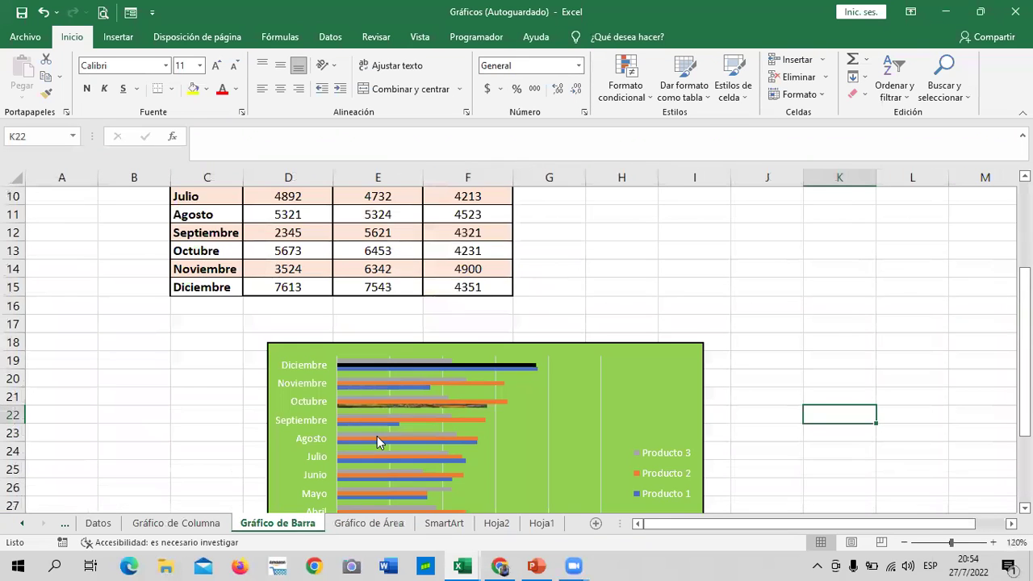
{"action": "scroll", "coordinate": [380, 439], "scroll_direction": "down", "scroll_amount": 4}
{"action": "scroll", "coordinate": [404, 429], "scroll_direction": "up", "scroll_amount": 2}
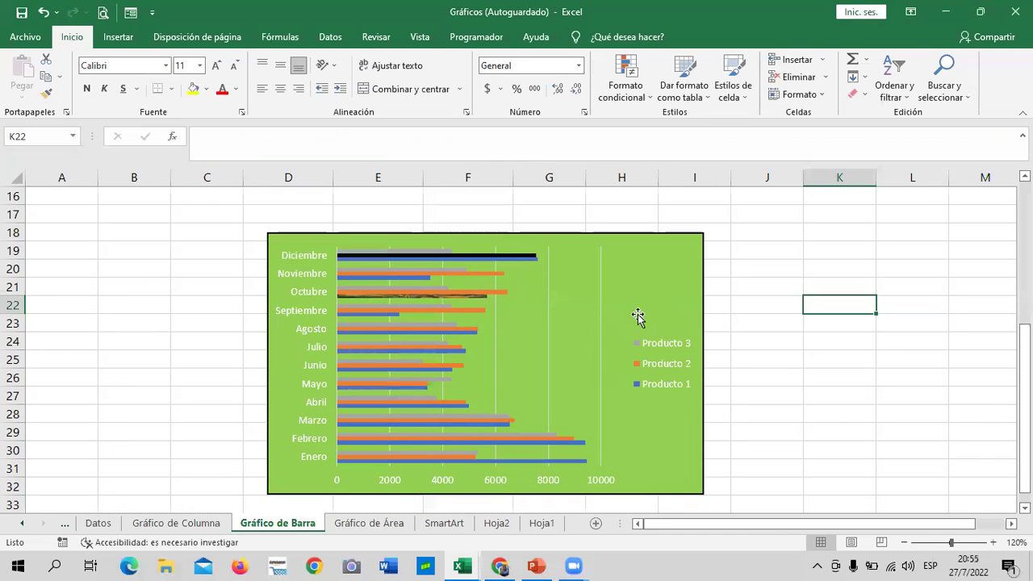
{"action": "left_click", "coordinate": [194, 526]}
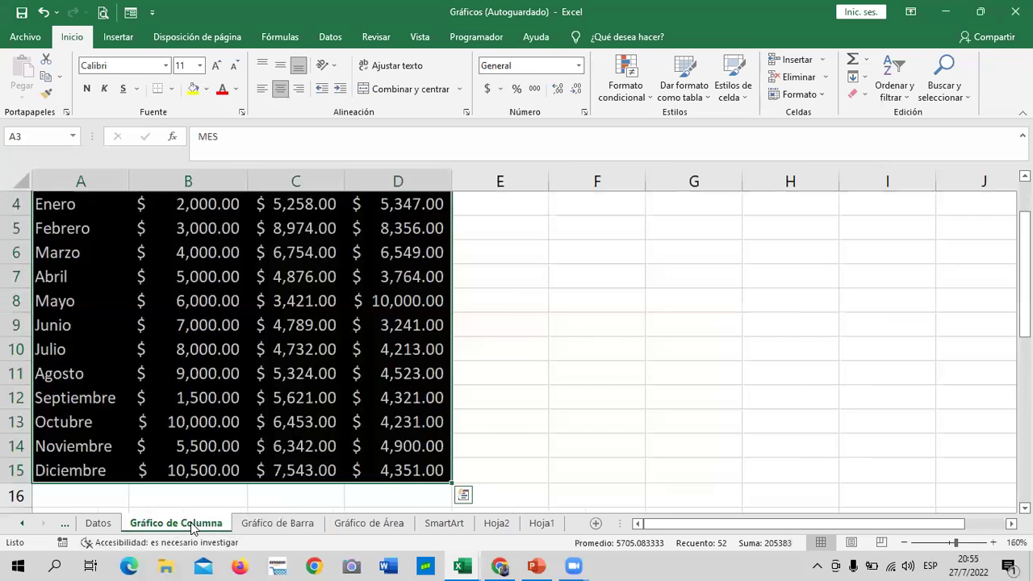
{"action": "scroll", "coordinate": [508, 403], "scroll_direction": "up", "scroll_amount": 1}
{"action": "scroll", "coordinate": [510, 403], "scroll_direction": "down", "scroll_amount": 7}
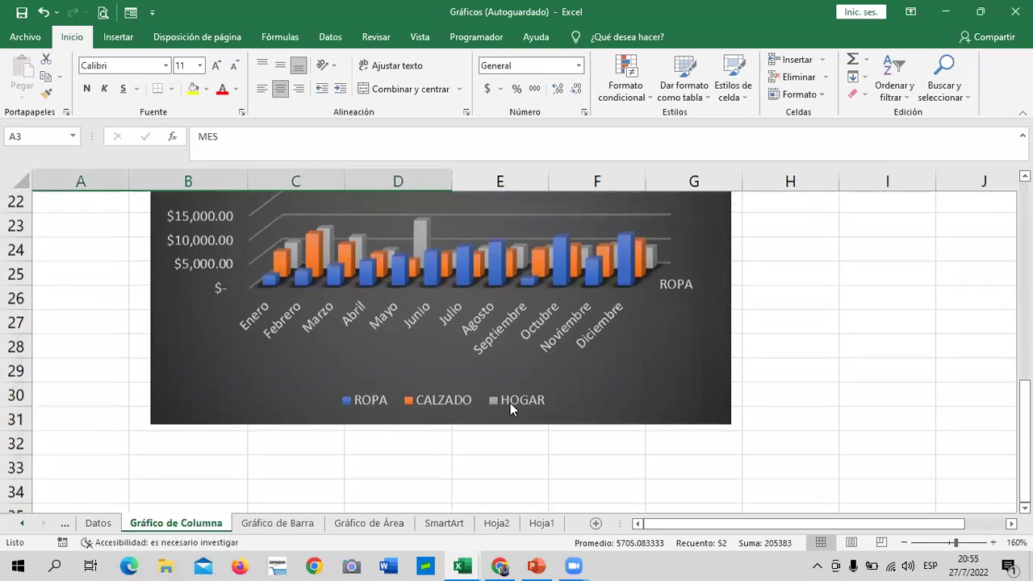
{"action": "scroll", "coordinate": [510, 403], "scroll_direction": "up", "scroll_amount": 3}
{"action": "scroll", "coordinate": [510, 403], "scroll_direction": "down", "scroll_amount": 2}
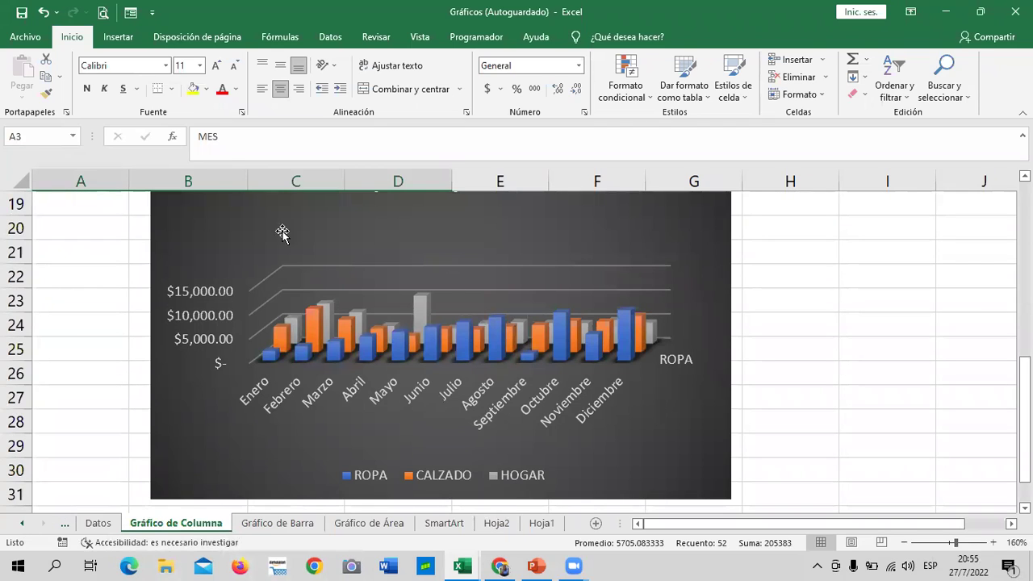
{"action": "left_click", "coordinate": [19, 524]}
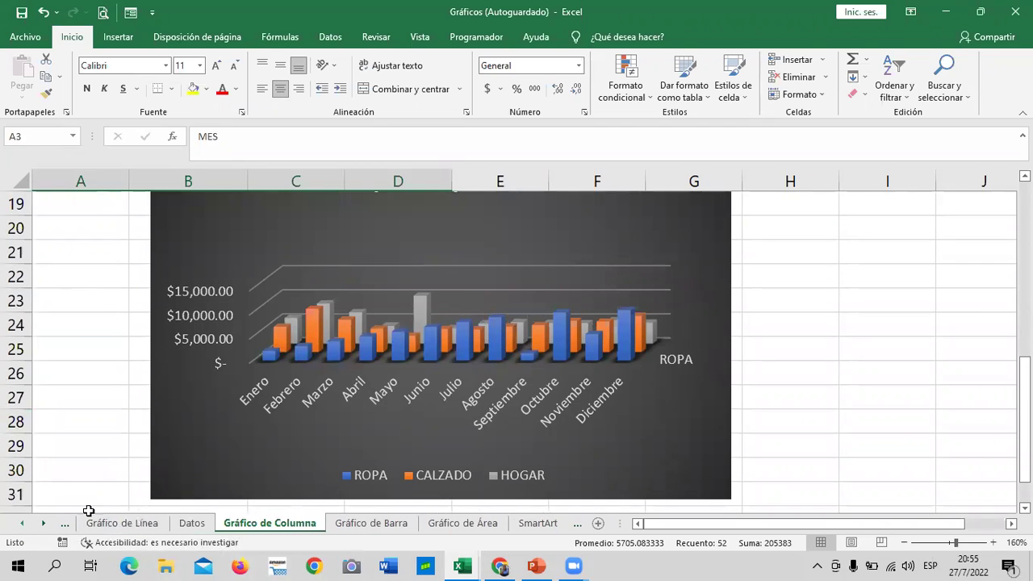
Step: View Datos, Gráfico Circular and Gráfico de Línea, ending on the Grafico Radial radar chart
{"action": "left_click", "coordinate": [192, 525]}
{"action": "left_click", "coordinate": [23, 524]}
{"action": "left_click", "coordinate": [23, 524]}
{"action": "left_click", "coordinate": [200, 524]}
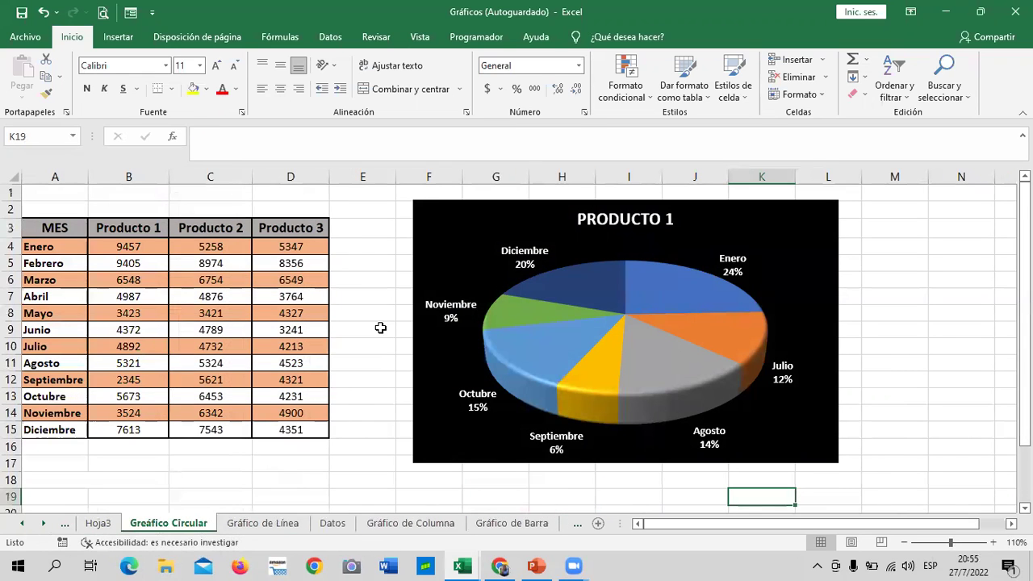
{"action": "left_click", "coordinate": [265, 524]}
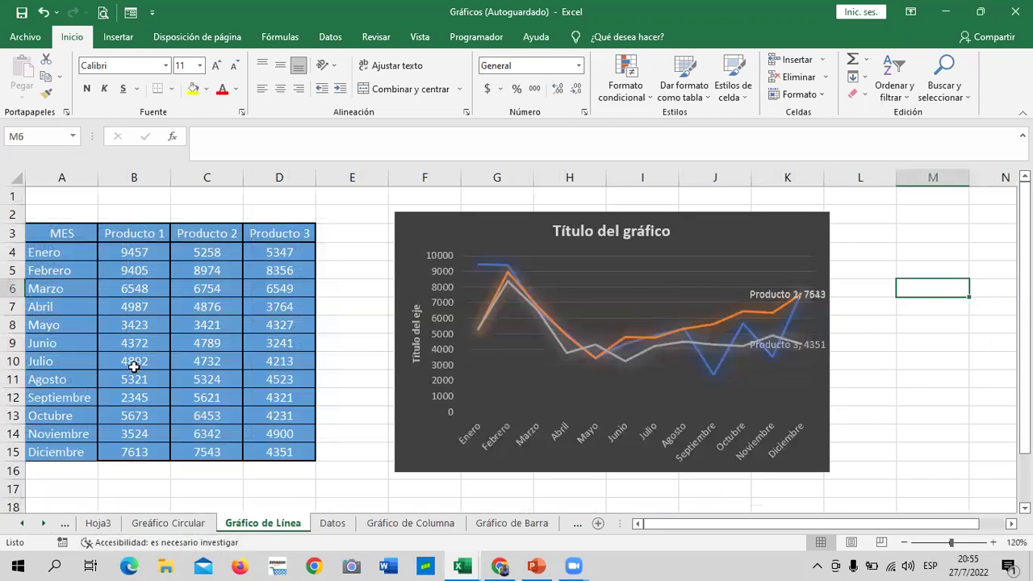
{"action": "left_click", "coordinate": [24, 525]}
{"action": "left_click", "coordinate": [106, 525]}
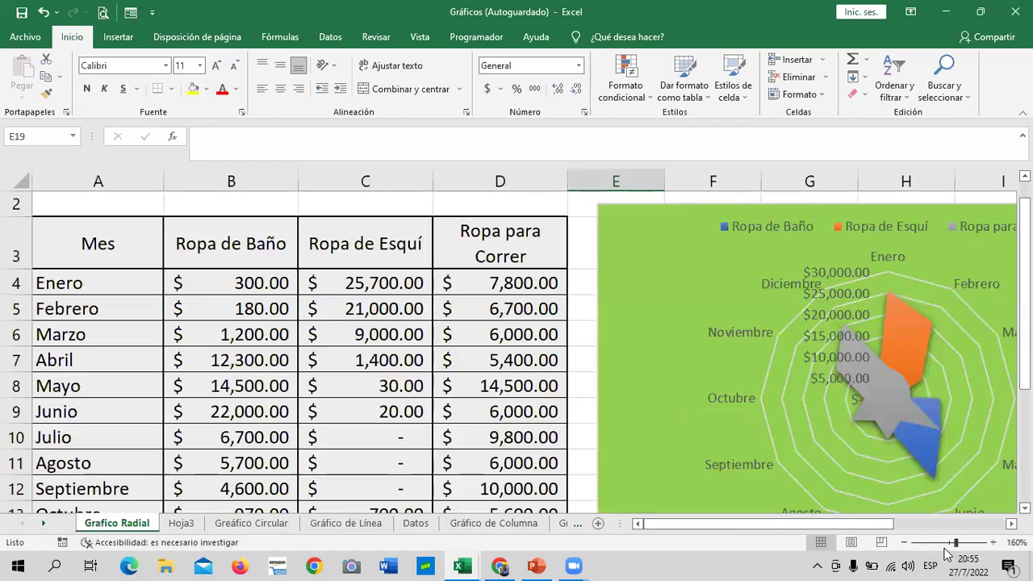
{"action": "left_click", "coordinate": [905, 544]}
{"action": "left_click", "coordinate": [904, 543]}
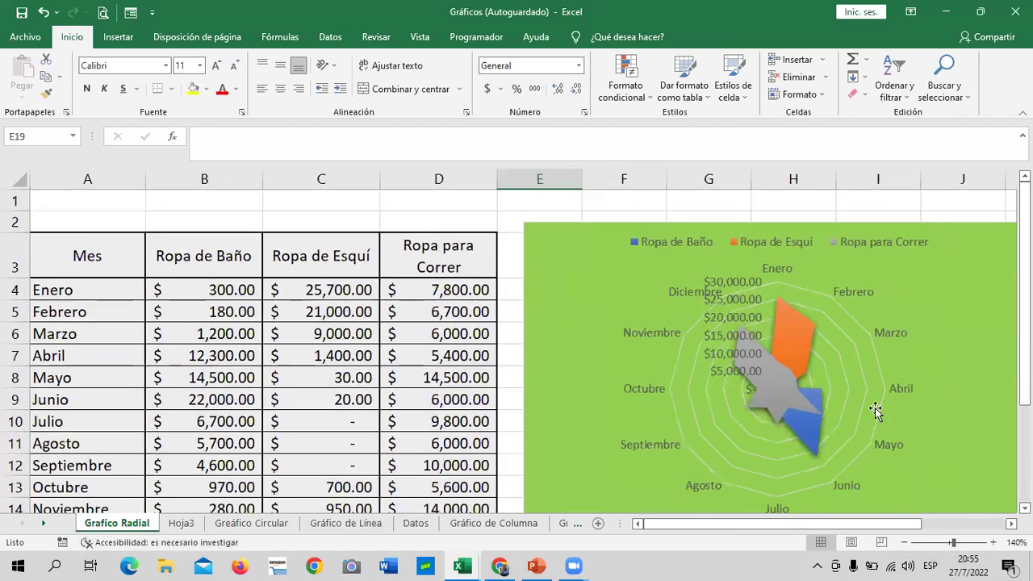
{"action": "scroll", "coordinate": [738, 434], "scroll_direction": "down", "scroll_amount": 3}
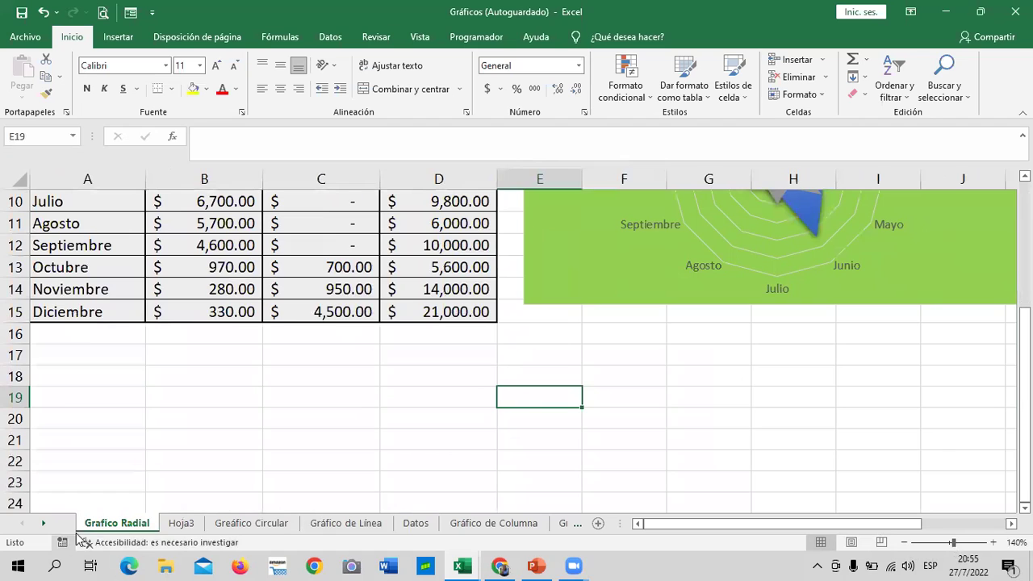
{"action": "left_click", "coordinate": [172, 531]}
{"action": "scroll", "coordinate": [511, 388], "scroll_direction": "down", "scroll_amount": 3}
{"action": "scroll", "coordinate": [511, 388], "scroll_direction": "up", "scroll_amount": 3}
{"action": "scroll", "coordinate": [511, 387], "scroll_direction": "down", "scroll_amount": 1}
{"action": "scroll", "coordinate": [511, 388], "scroll_direction": "up", "scroll_amount": 1}
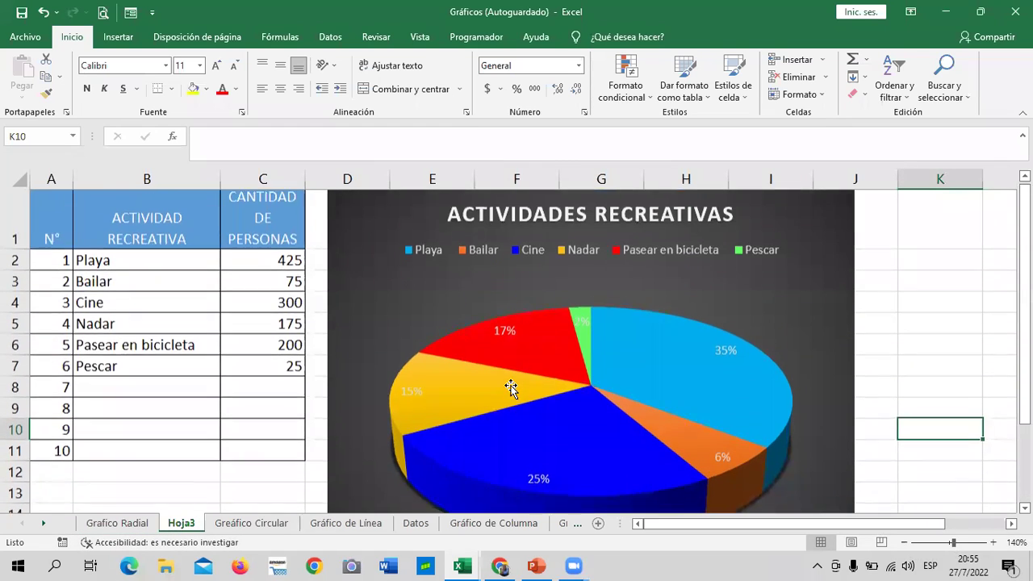
{"action": "left_click", "coordinate": [131, 525]}
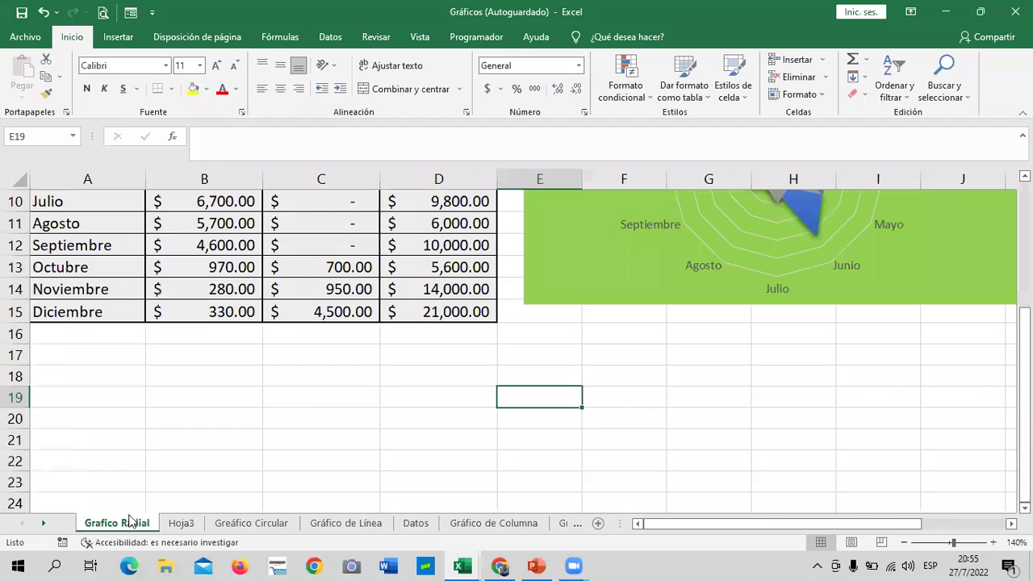
{"action": "scroll", "coordinate": [630, 412], "scroll_direction": "up", "scroll_amount": 3}
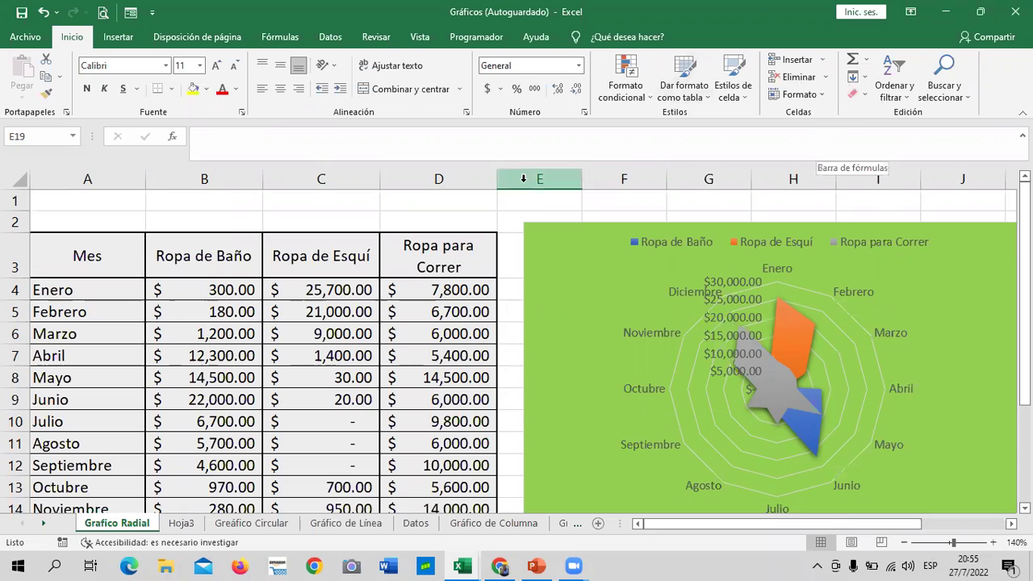
{"action": "scroll", "coordinate": [192, 435], "scroll_direction": "down", "scroll_amount": 3}
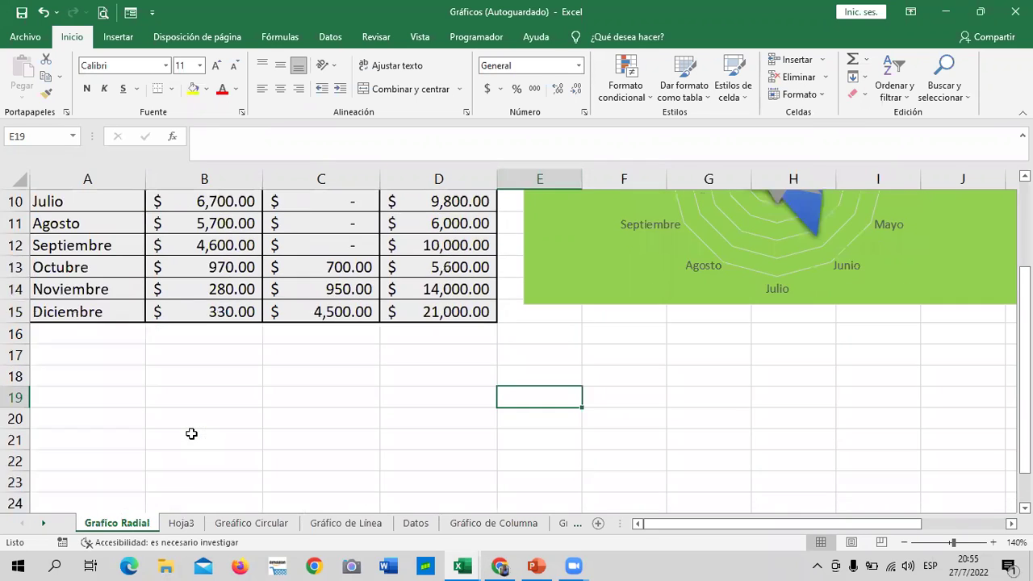
{"action": "scroll", "coordinate": [192, 434], "scroll_direction": "up", "scroll_amount": 2}
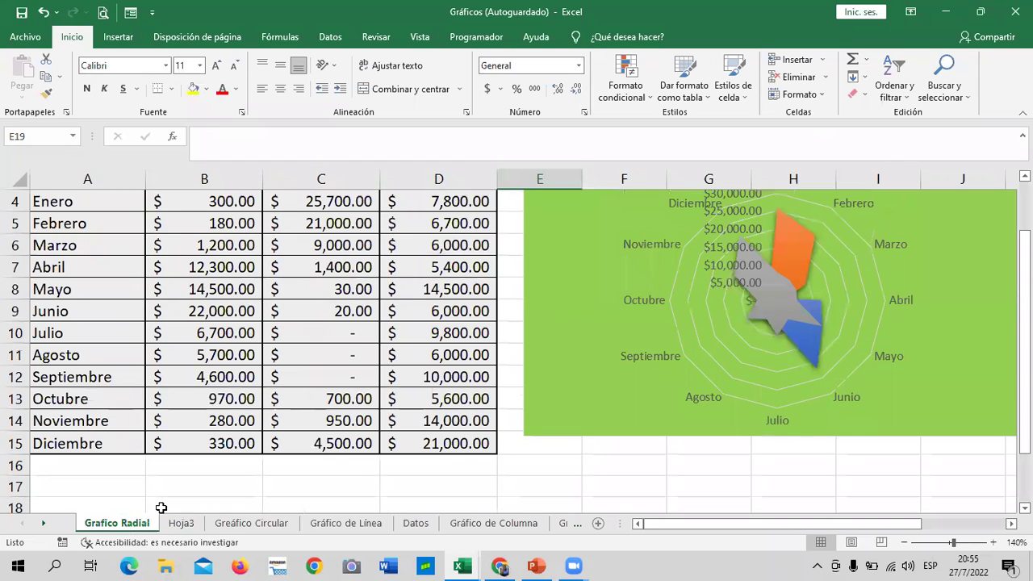
{"action": "scroll", "coordinate": [162, 507], "scroll_direction": "up", "scroll_amount": 1}
{"action": "scroll", "coordinate": [161, 507], "scroll_direction": "down", "scroll_amount": 2}
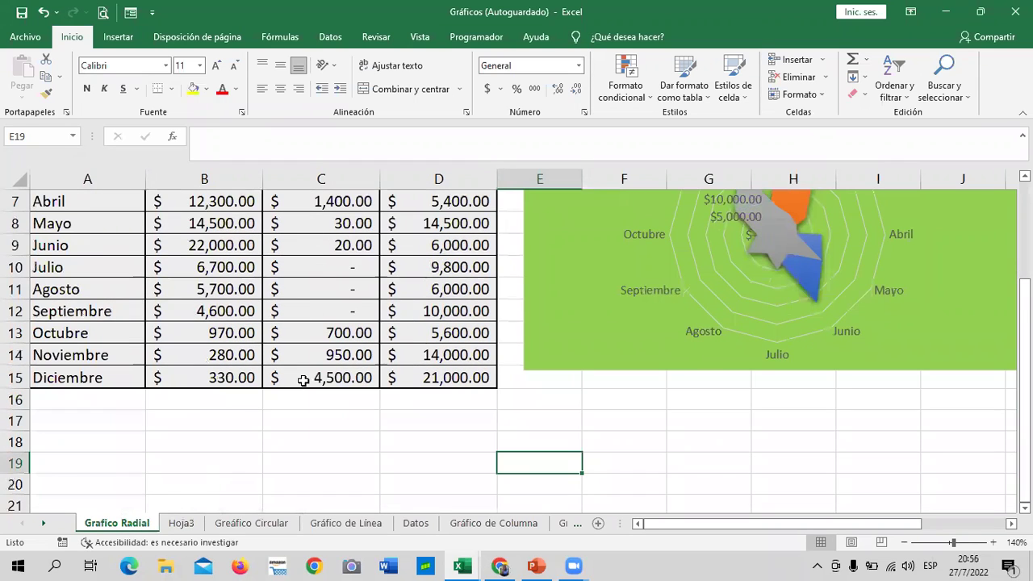
{"action": "scroll", "coordinate": [303, 381], "scroll_direction": "up", "scroll_amount": 2}
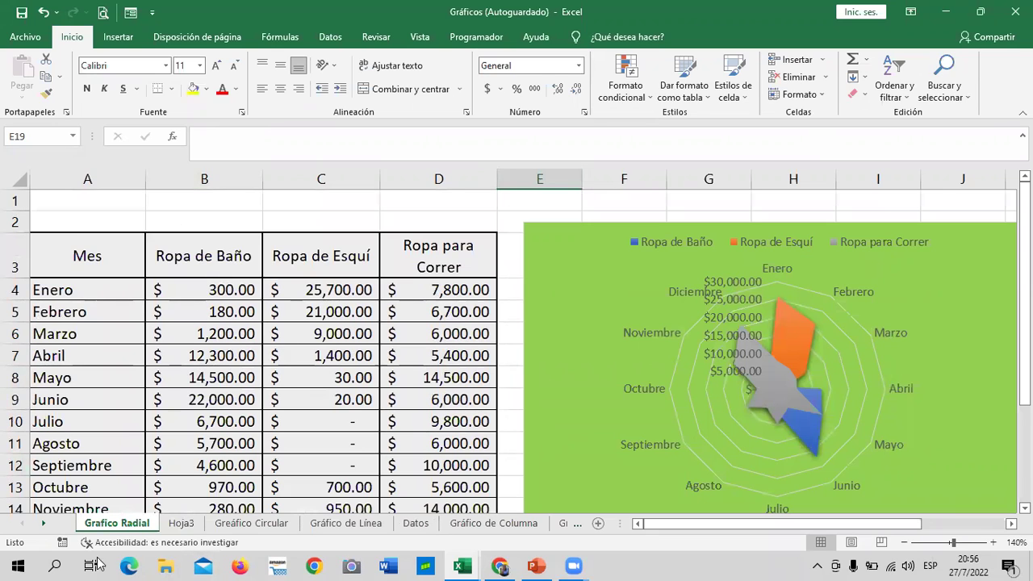
{"action": "left_click", "coordinate": [525, 525]}
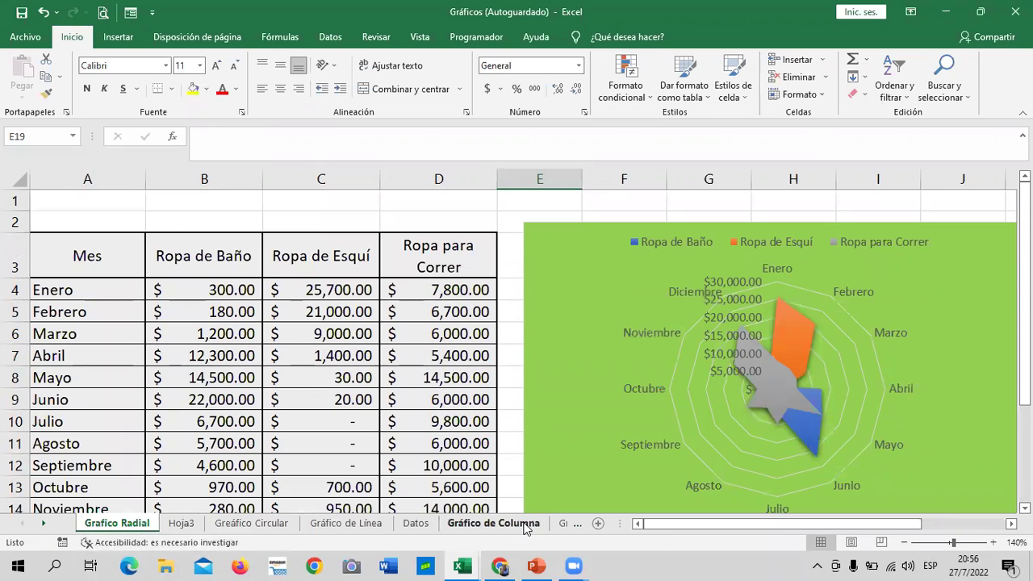
{"action": "scroll", "coordinate": [460, 478], "scroll_direction": "up", "scroll_amount": 3}
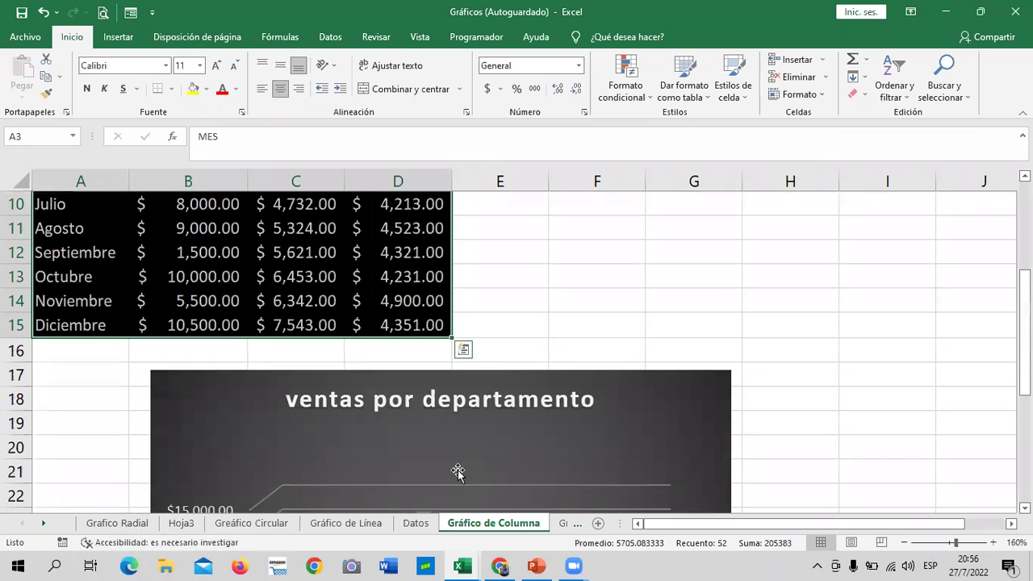
{"action": "scroll", "coordinate": [457, 473], "scroll_direction": "down", "scroll_amount": 2}
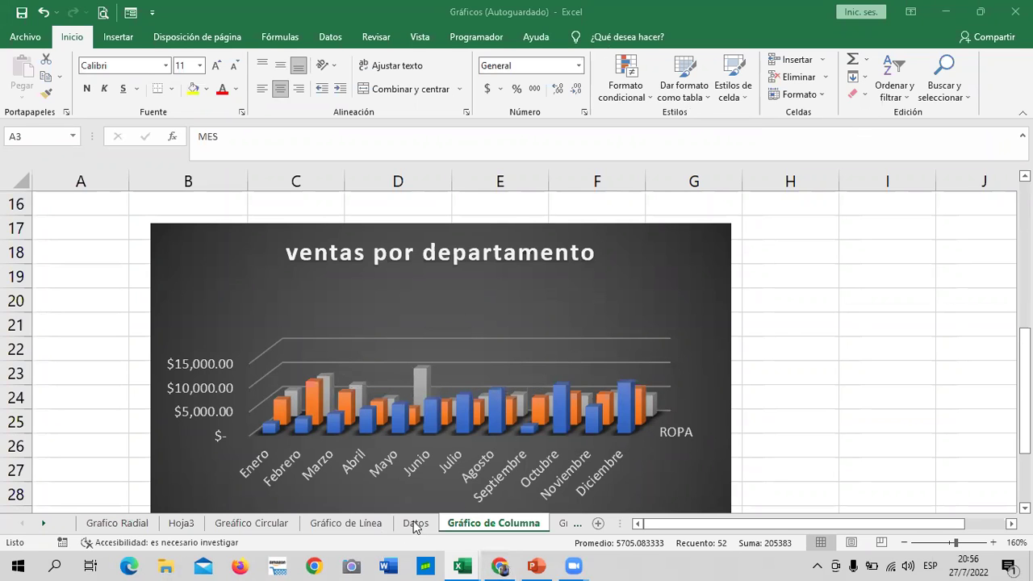
{"action": "left_click", "coordinate": [346, 523]}
{"action": "left_click", "coordinate": [274, 523]}
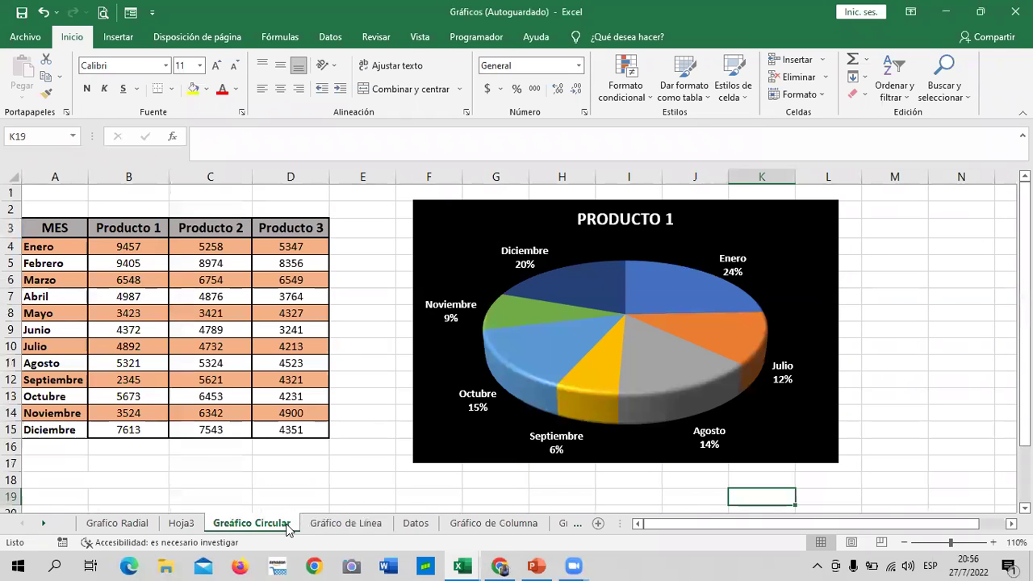
{"action": "left_click", "coordinate": [124, 524]}
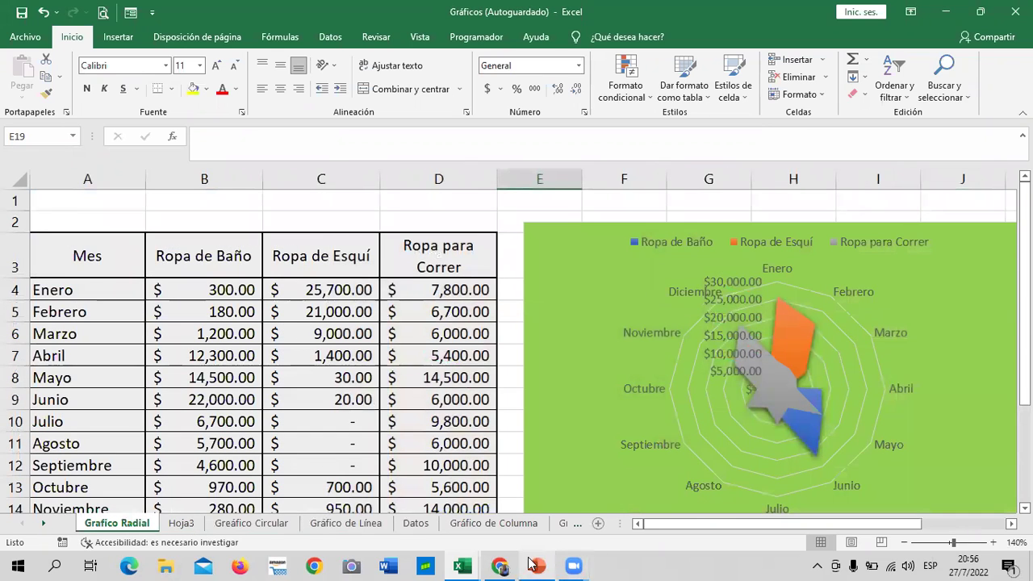
{"action": "mouse_move", "coordinate": [530, 564]}
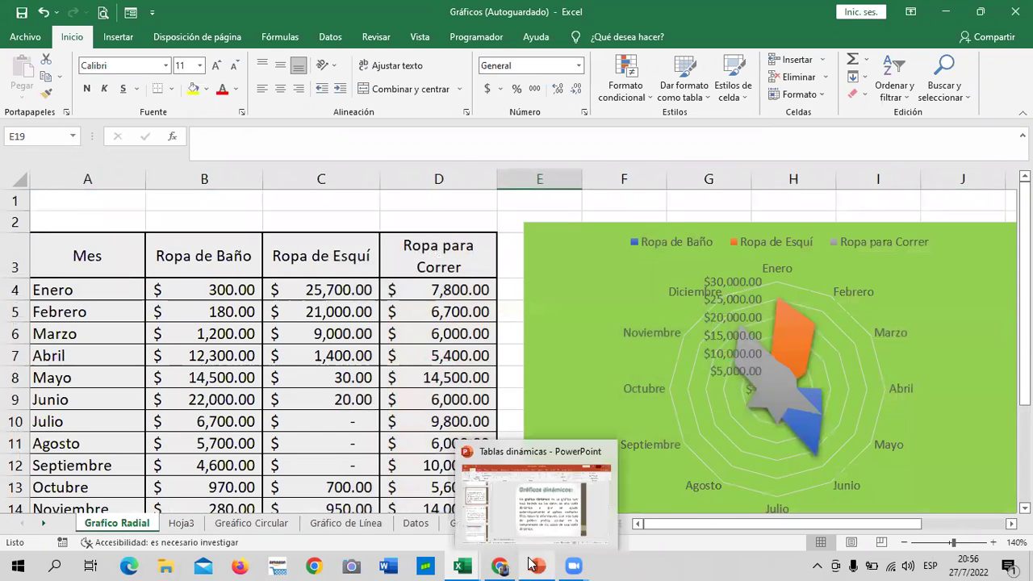
Step: Return to the browser's lesson 4.9 Objetivo de la lección and scroll through its slide
{"action": "left_click", "coordinate": [501, 565]}
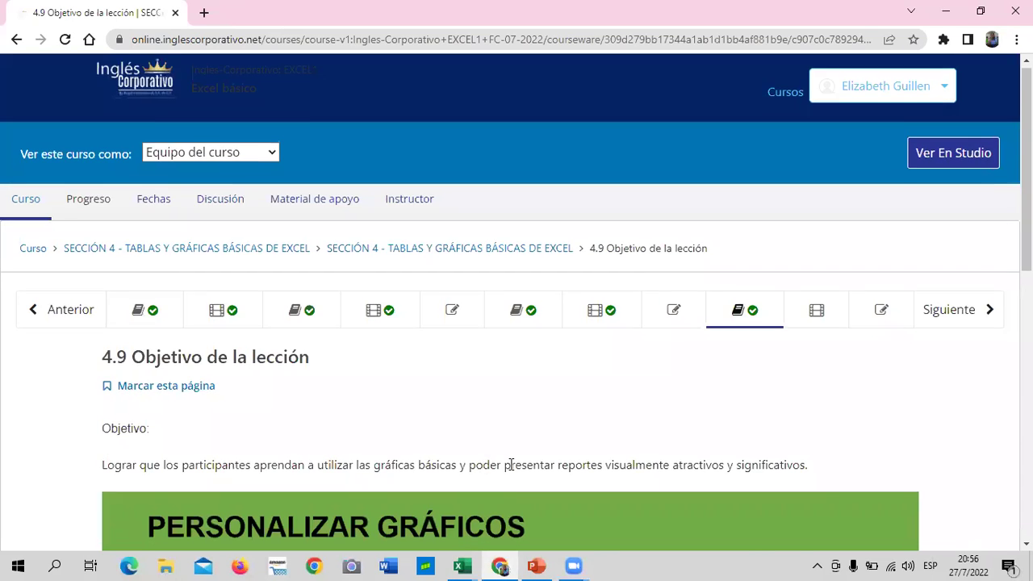
{"action": "scroll", "coordinate": [509, 462], "scroll_direction": "down", "scroll_amount": 5}
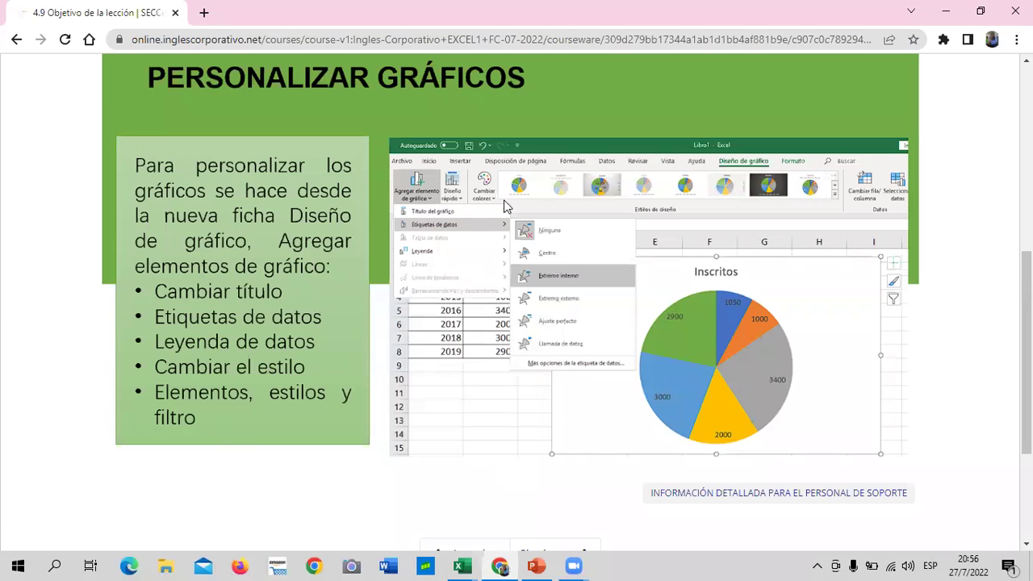
{"action": "scroll", "coordinate": [286, 306], "scroll_direction": "up", "scroll_amount": 5}
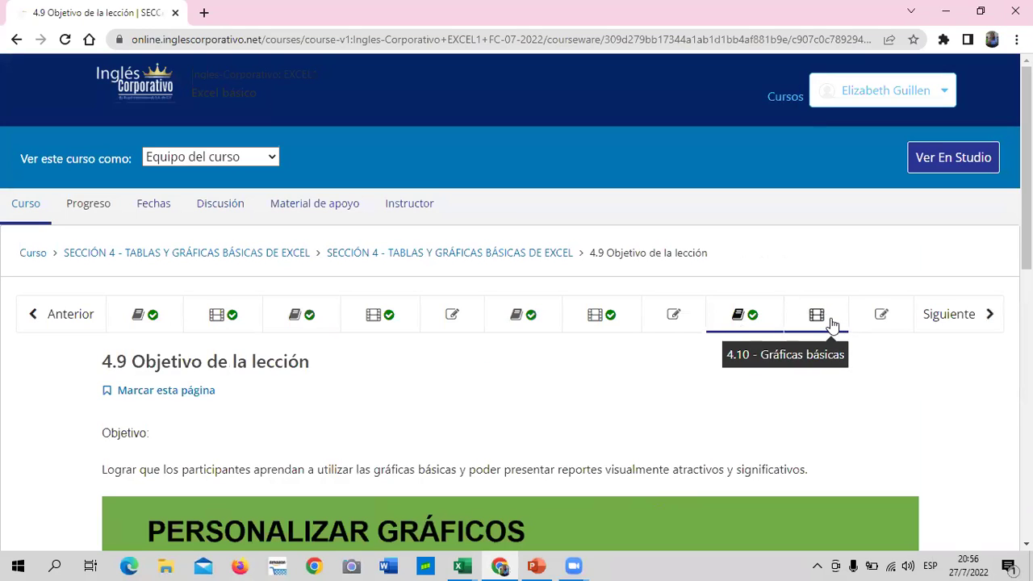
Step: Open 4.10 - Gráficas básicas and scroll through its video and four-post Discusión section
{"action": "left_click", "coordinate": [832, 327]}
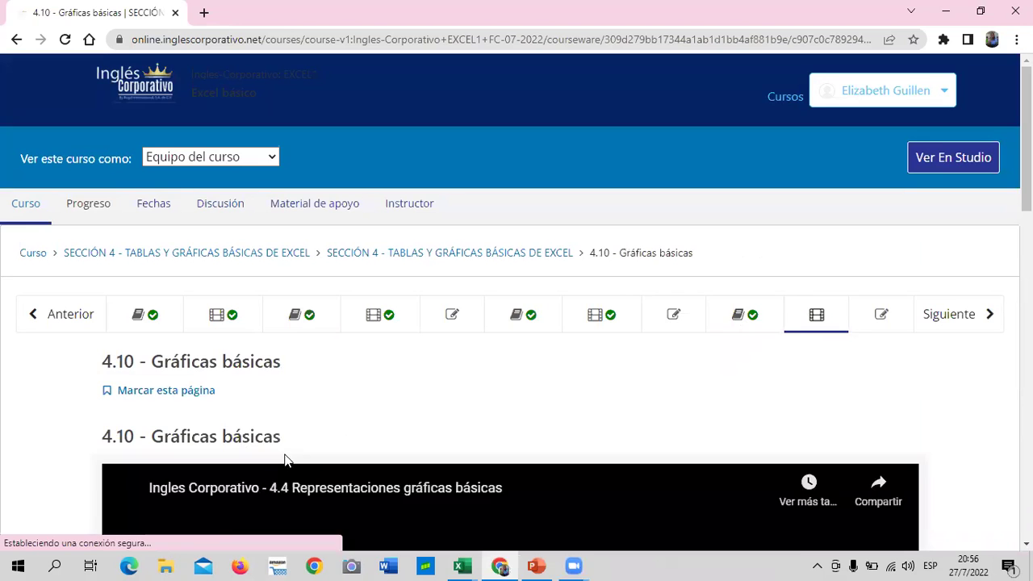
{"action": "scroll", "coordinate": [318, 443], "scroll_direction": "down", "scroll_amount": 3}
{"action": "scroll", "coordinate": [318, 443], "scroll_direction": "down", "scroll_amount": 3}
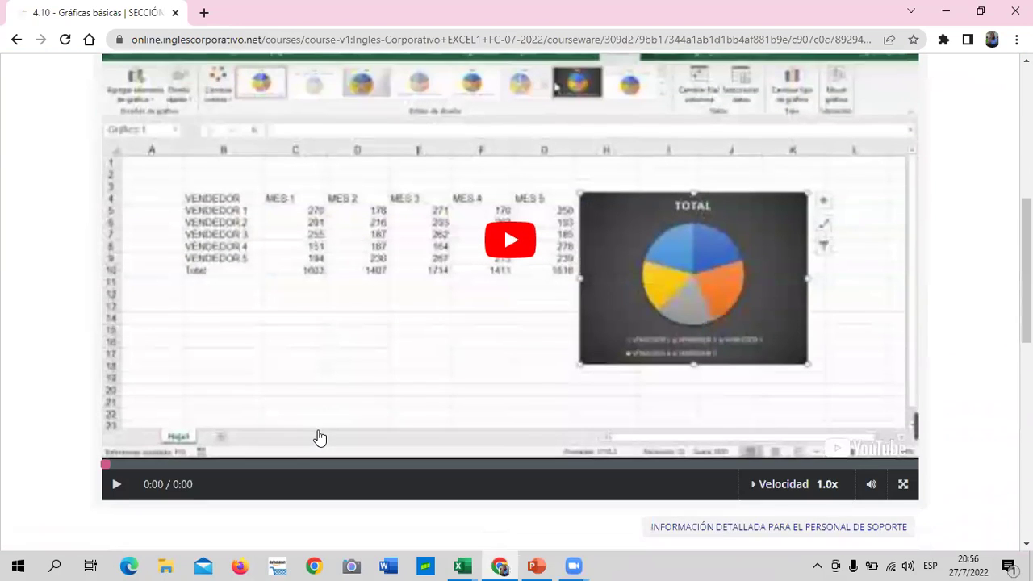
{"action": "scroll", "coordinate": [416, 446], "scroll_direction": "down", "scroll_amount": 3}
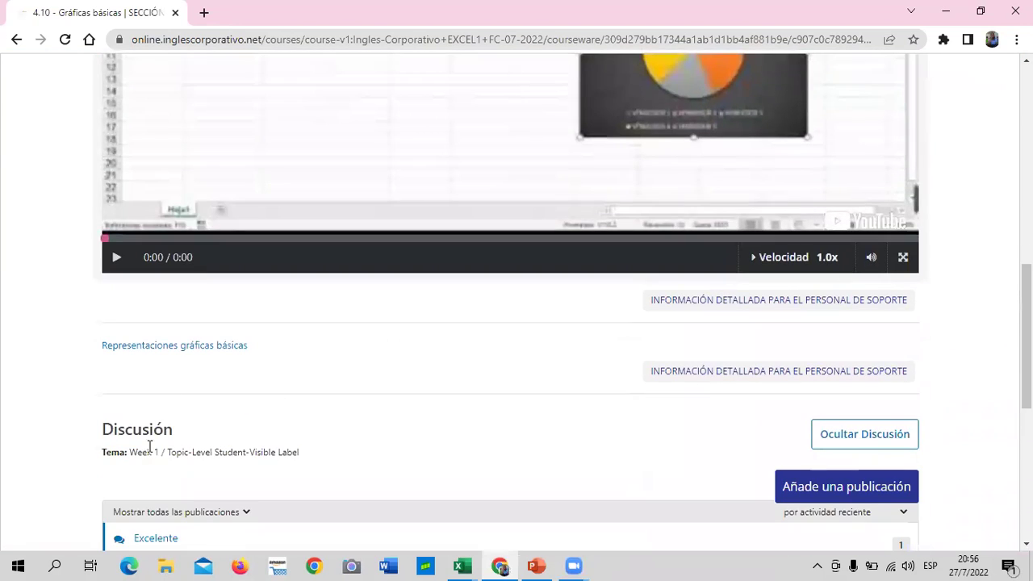
{"action": "scroll", "coordinate": [270, 452], "scroll_direction": "down", "scroll_amount": 2}
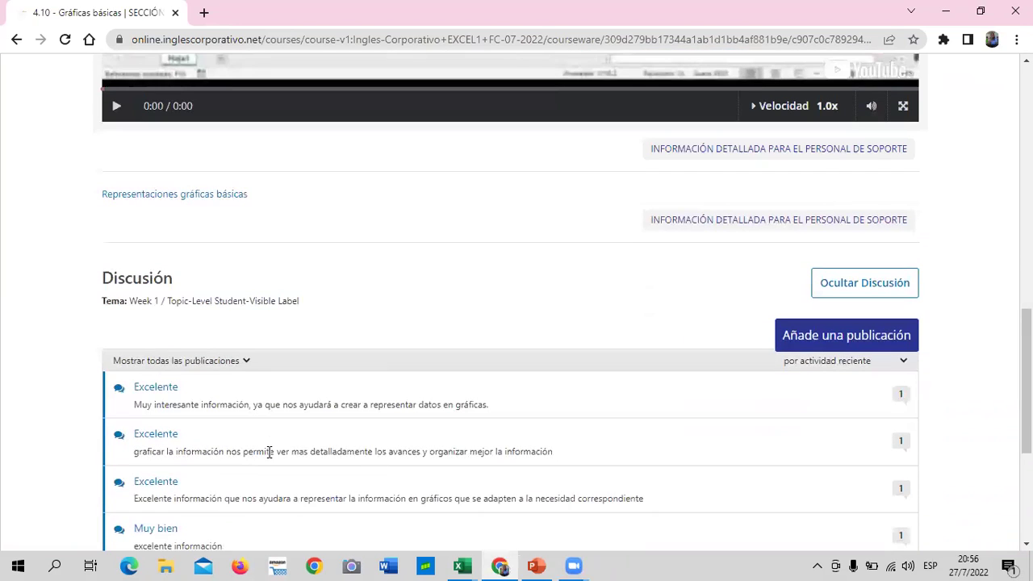
{"action": "scroll", "coordinate": [269, 452], "scroll_direction": "down", "scroll_amount": 2}
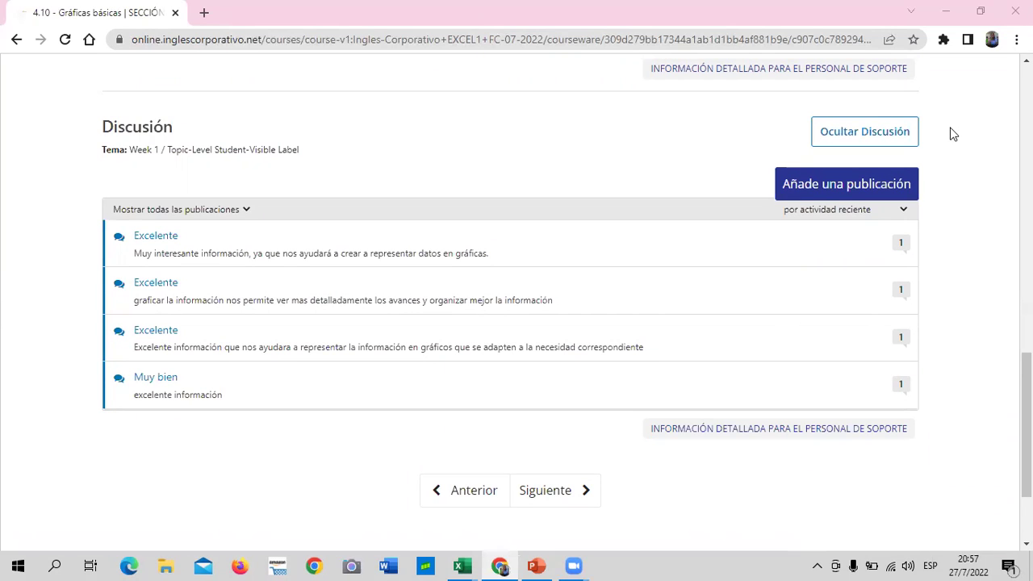
{"action": "scroll", "coordinate": [655, 254], "scroll_direction": "up", "scroll_amount": 3}
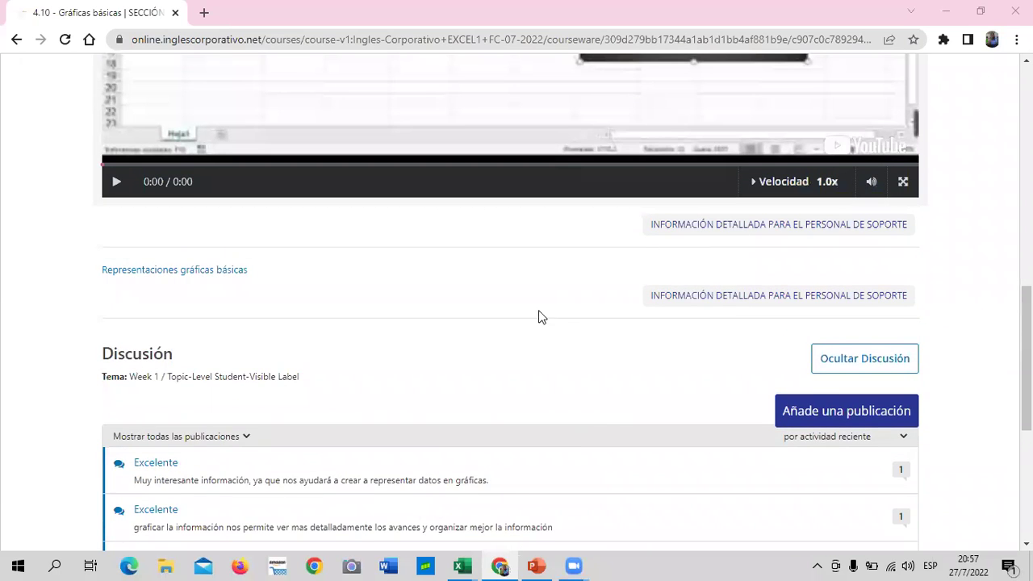
{"action": "scroll", "coordinate": [536, 315], "scroll_direction": "up", "scroll_amount": 1}
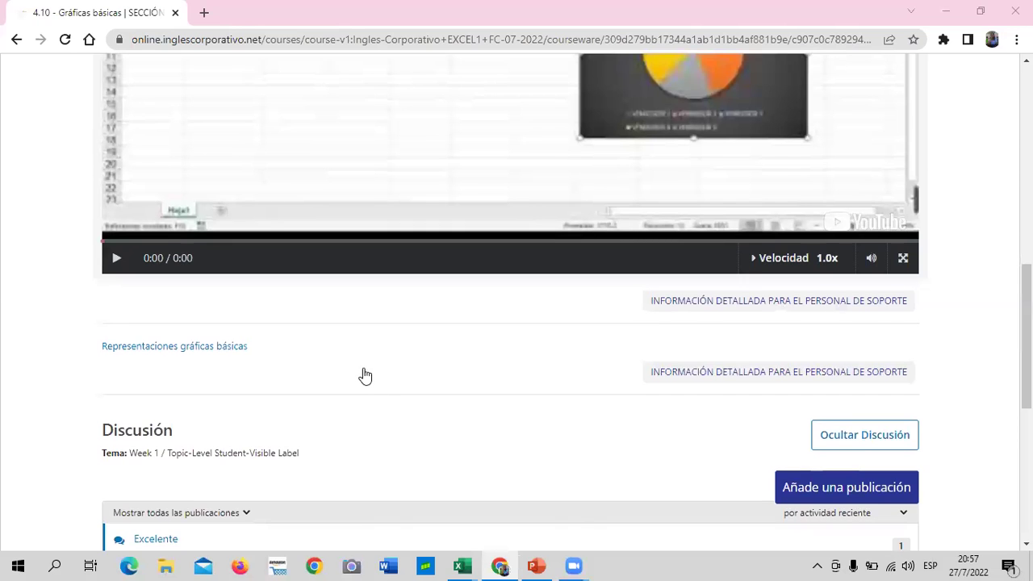
{"action": "scroll", "coordinate": [365, 375], "scroll_direction": "up", "scroll_amount": 5}
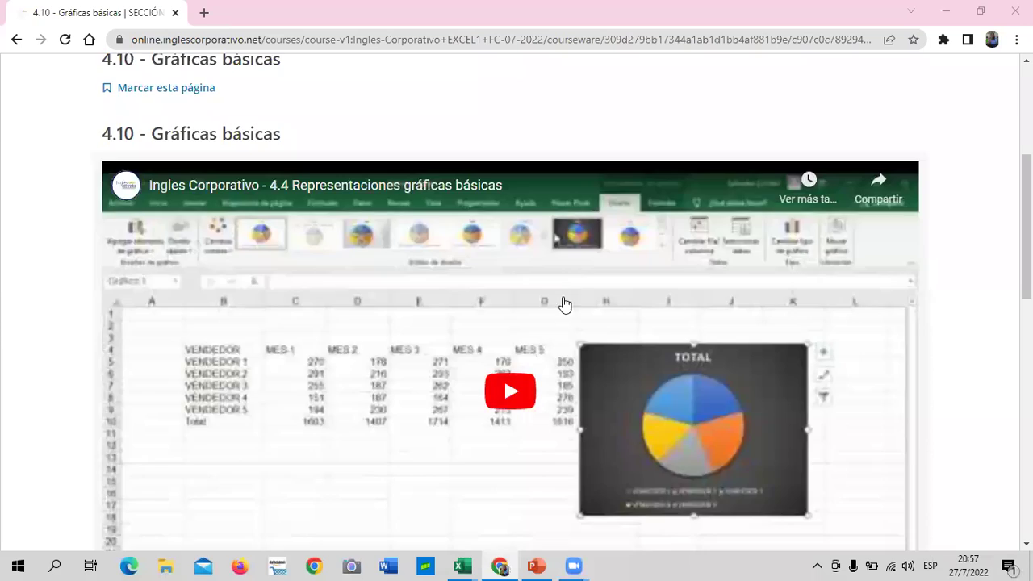
{"action": "scroll", "coordinate": [563, 314], "scroll_direction": "up", "scroll_amount": 4}
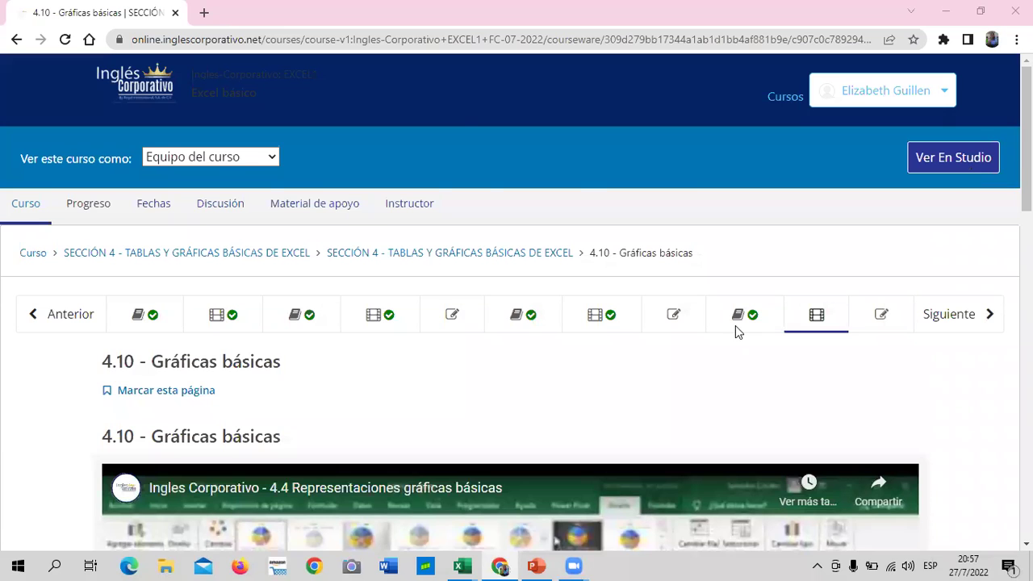
{"action": "scroll", "coordinate": [463, 108], "scroll_direction": "down", "scroll_amount": 6}
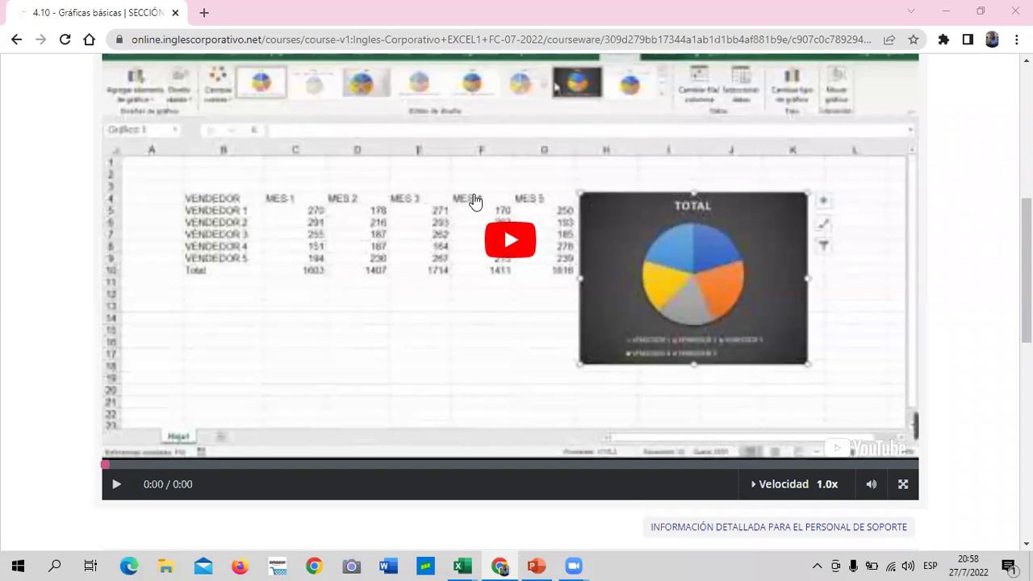
{"action": "scroll", "coordinate": [635, 263], "scroll_direction": "up", "scroll_amount": 3}
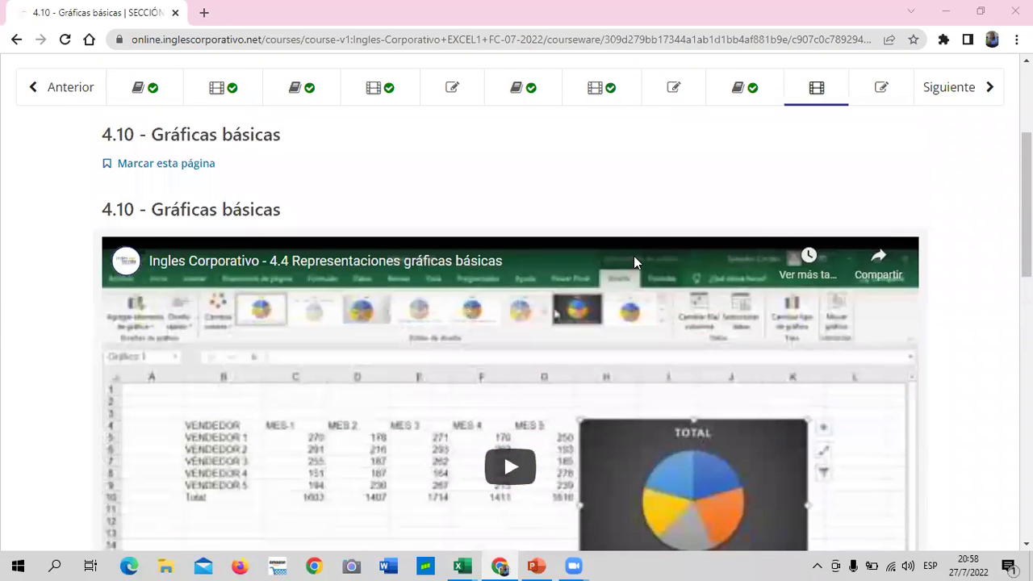